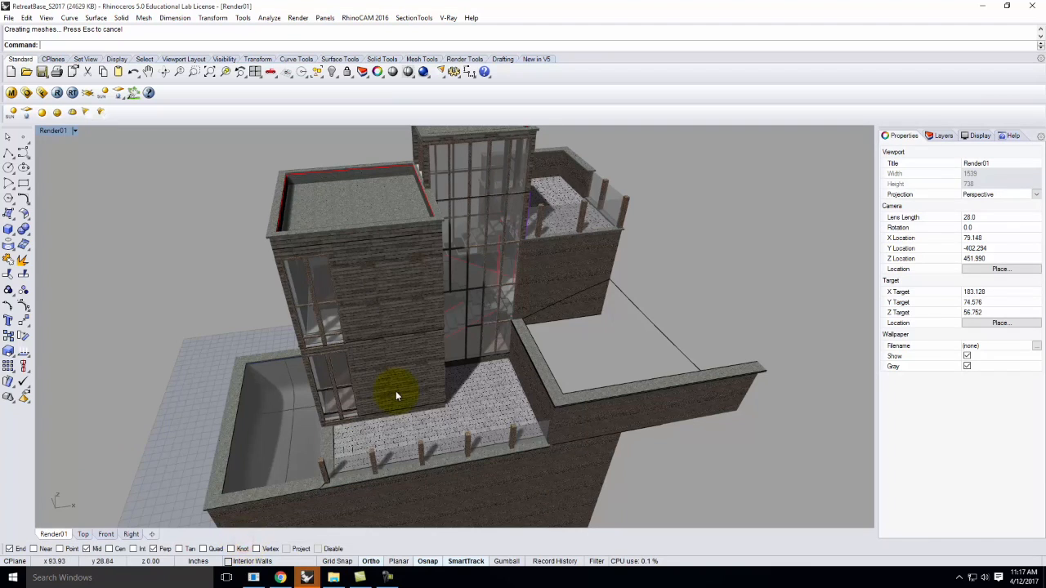
# Look over the retreat building model and its pool side, and switch to the open Master Site S2017 file.
pyautogui.scroll(-2, 396, 390)
pyautogui.scroll(-2, 403, 344)
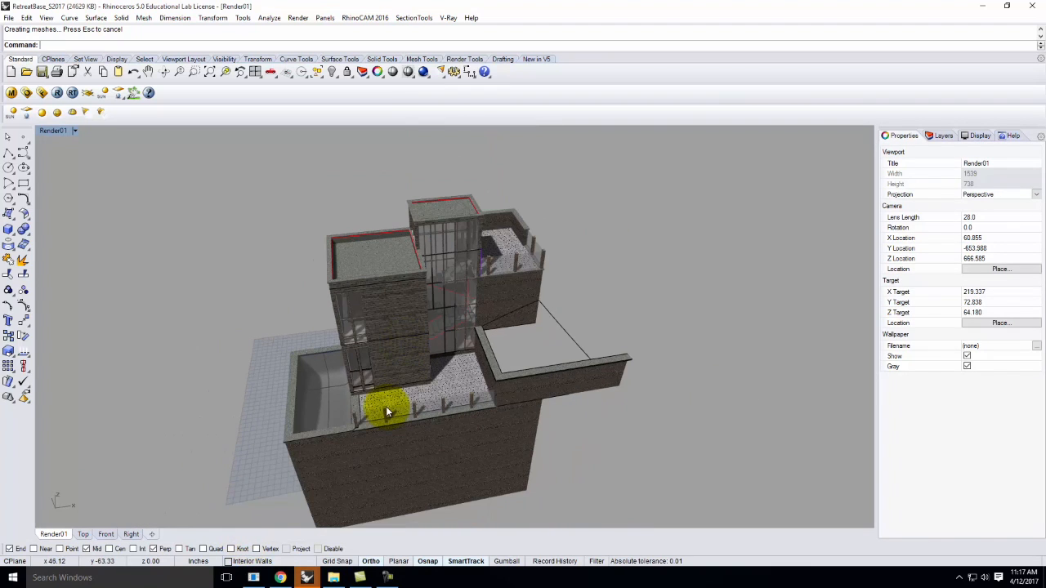
pyautogui.scroll(3, 331, 420)
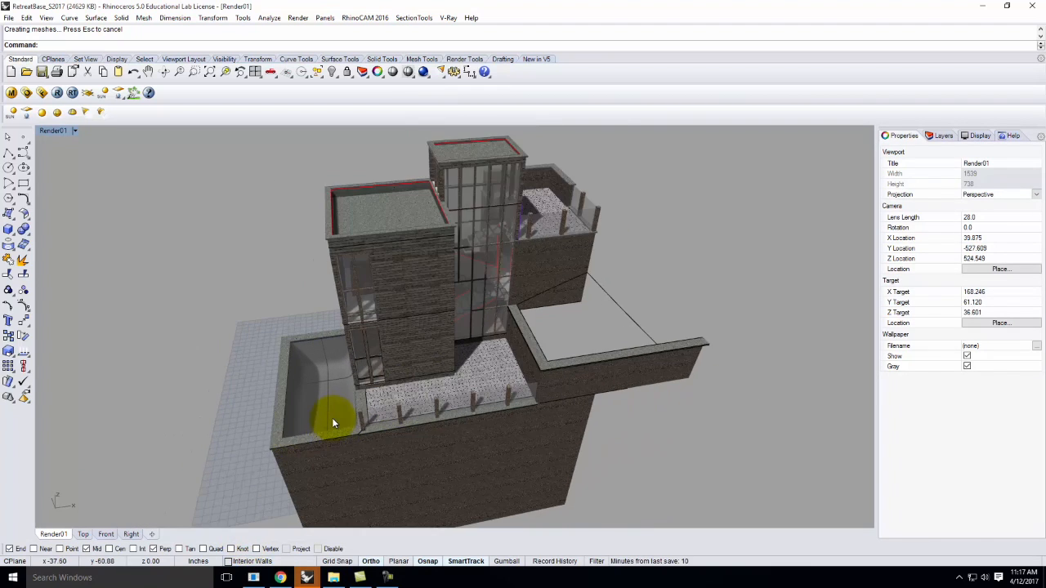
pyautogui.moveTo(369, 409); pyautogui.dragTo(374, 397, button='right')
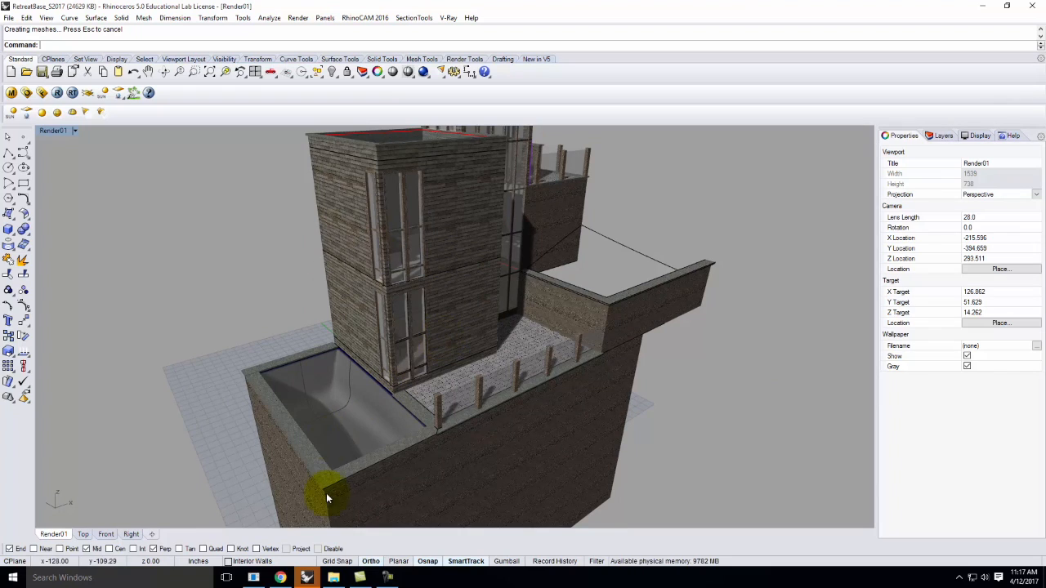
pyautogui.click(307, 577)
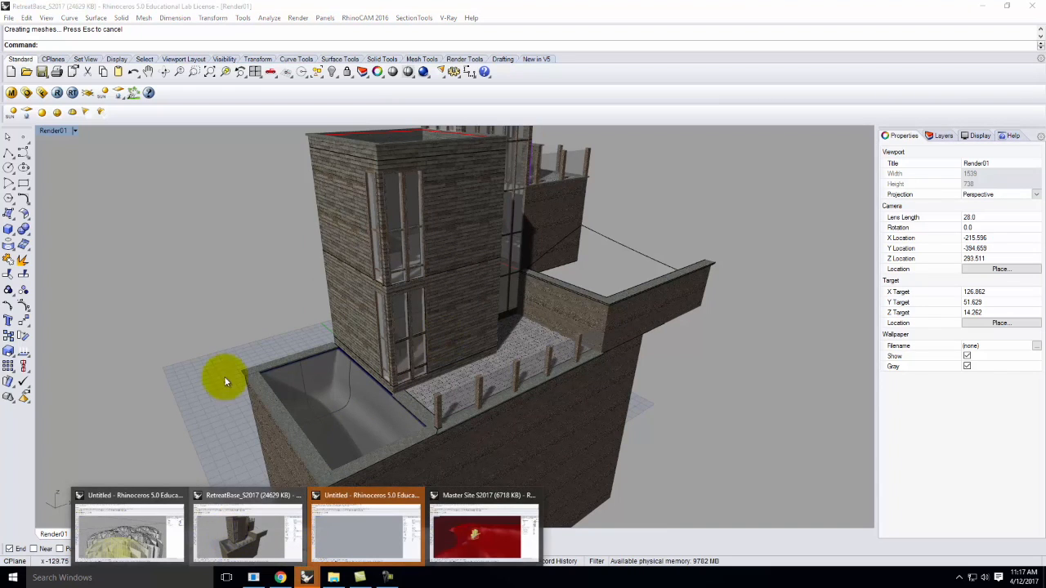
pyautogui.click(185, 7)
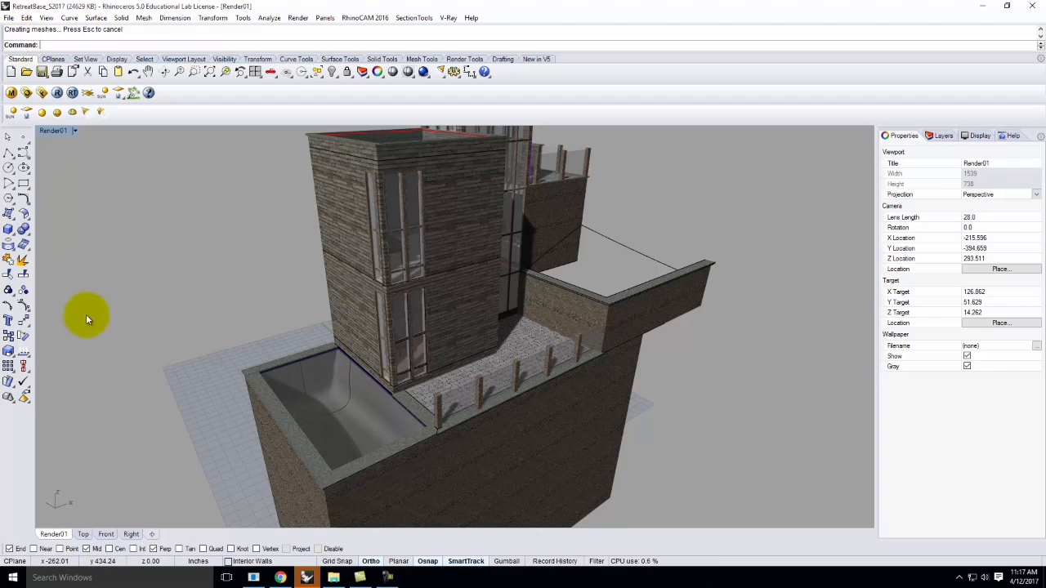
pyautogui.click(307, 576)
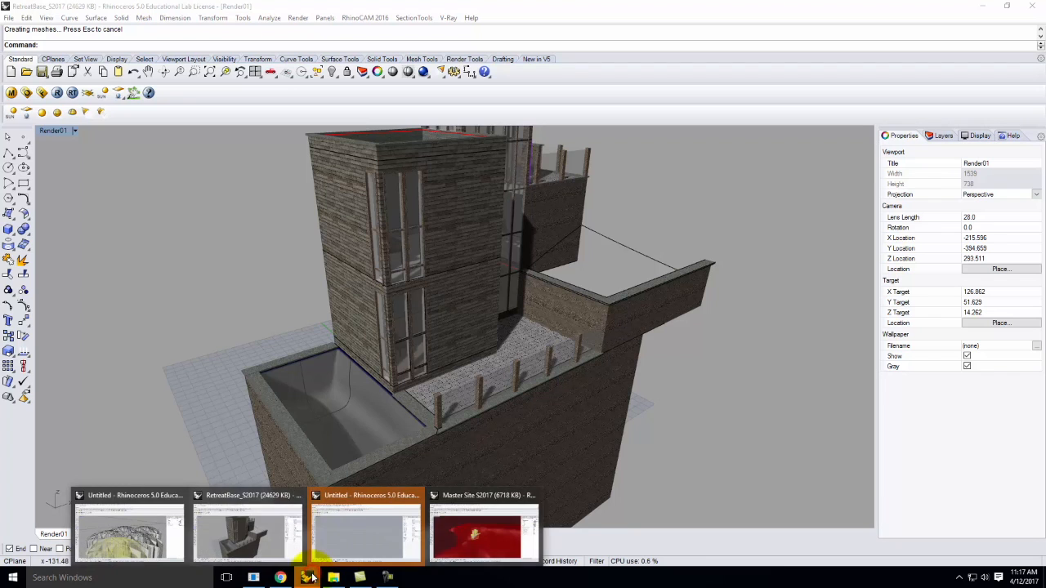
pyautogui.click(475, 533)
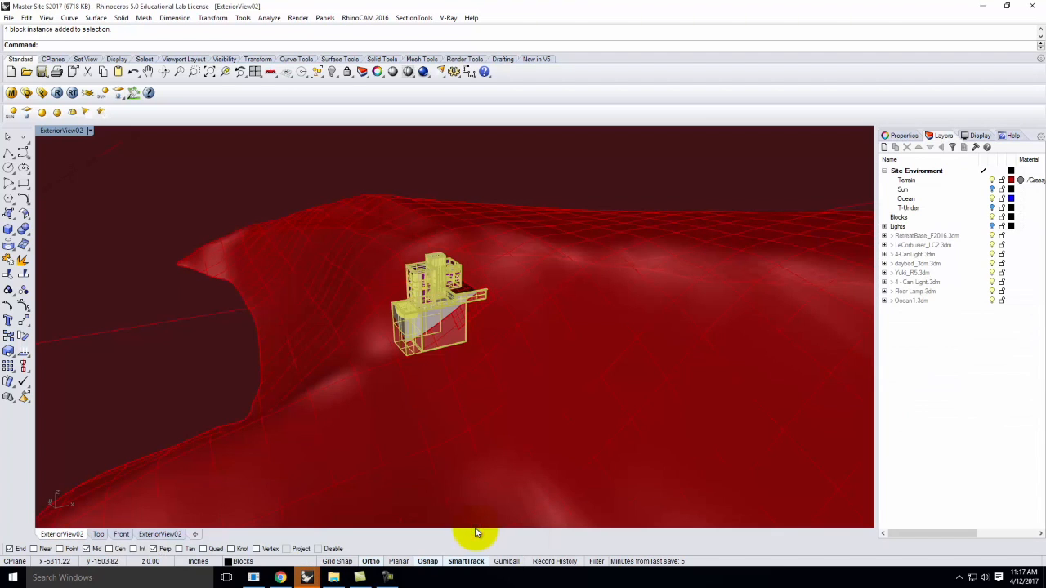
# Select the ocean surface and examine the whole site before closing in on the building on the slope.
pyautogui.scroll(-6, 385, 291)
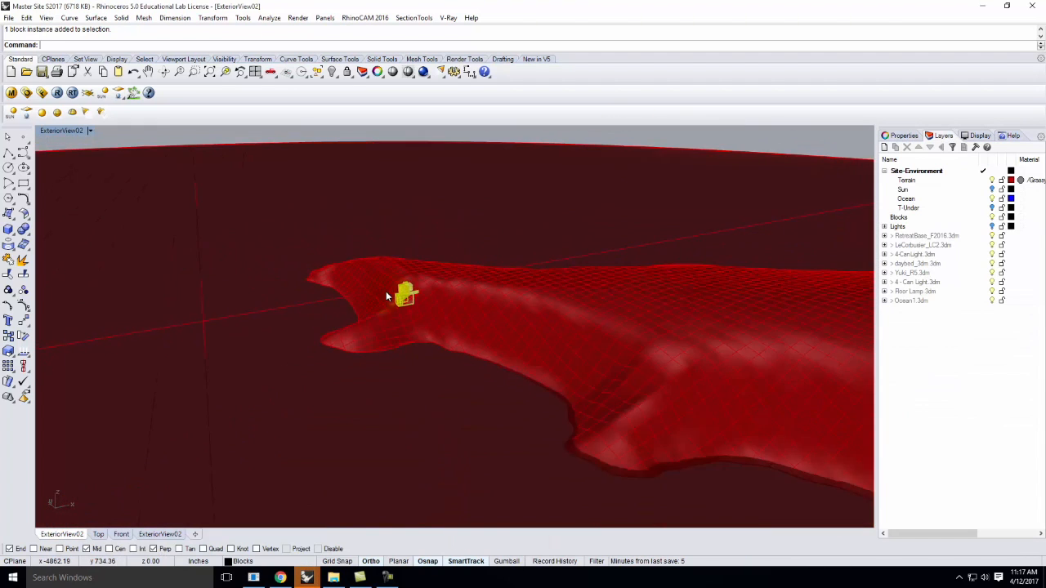
pyautogui.click(202, 240)
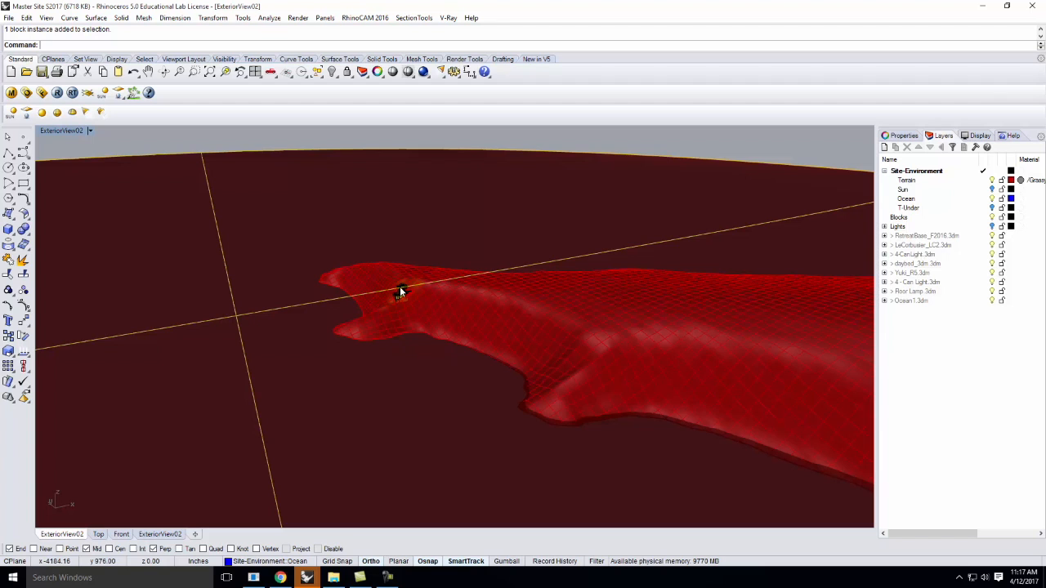
pyautogui.scroll(5, 400, 296)
pyautogui.moveTo(437, 304); pyautogui.dragTo(420, 273, button='right')
pyautogui.scroll(5, 420, 273)
pyautogui.scroll(8, 465, 249)
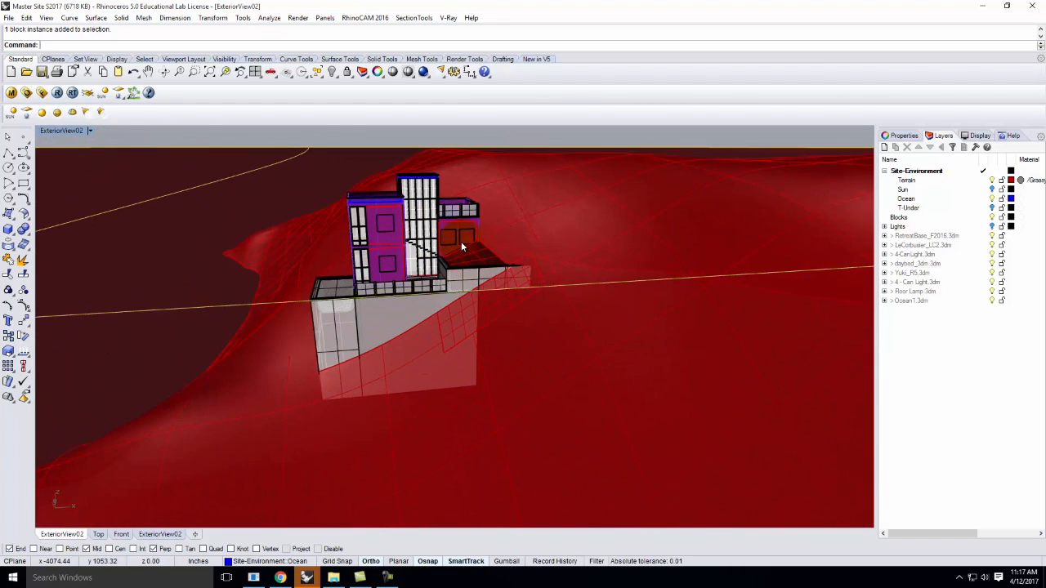
# Highlight the building block, the small terrain patch beside it and the main terrain in turn, and clear the selection.
pyautogui.click(470, 248)
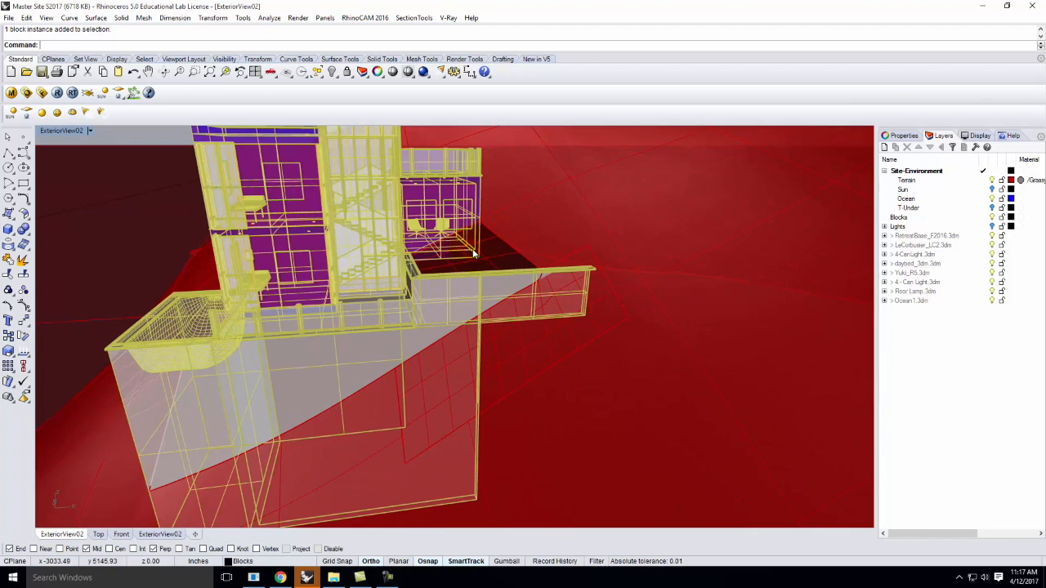
pyautogui.click(500, 246)
pyautogui.click(498, 260)
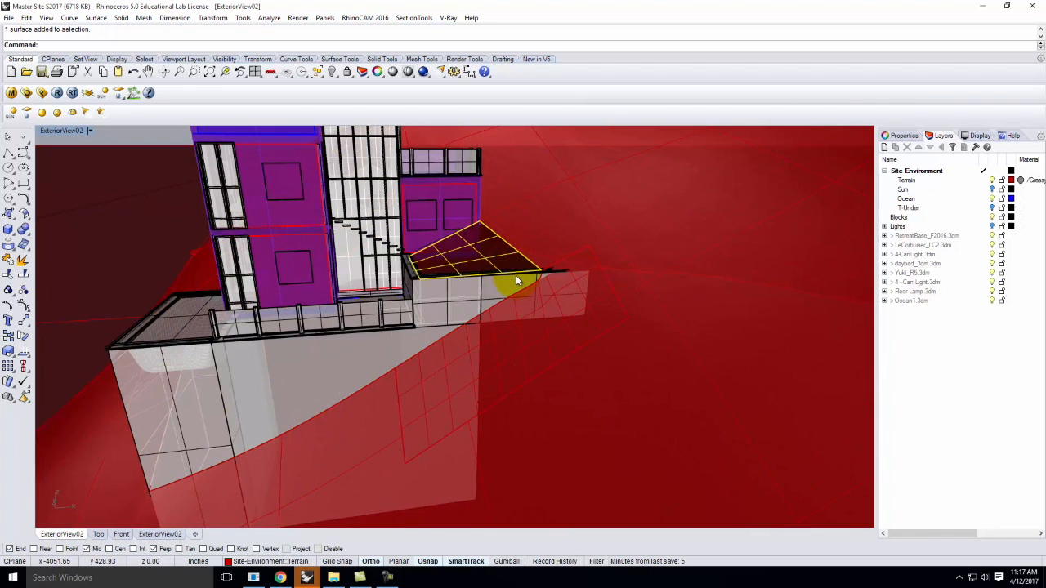
pyautogui.click(581, 321)
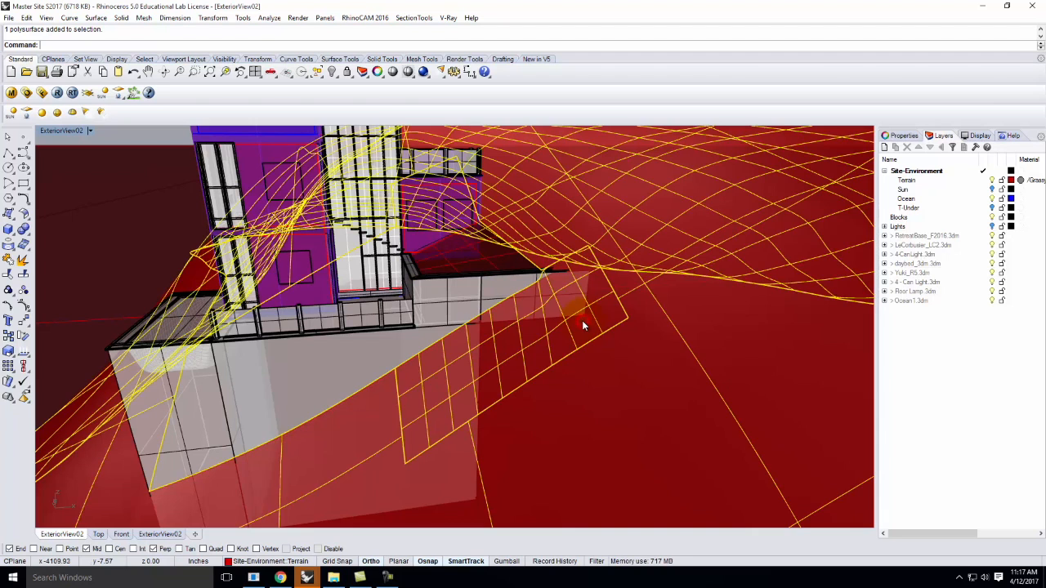
pyautogui.click(418, 331)
pyautogui.scroll(-3, 486, 350)
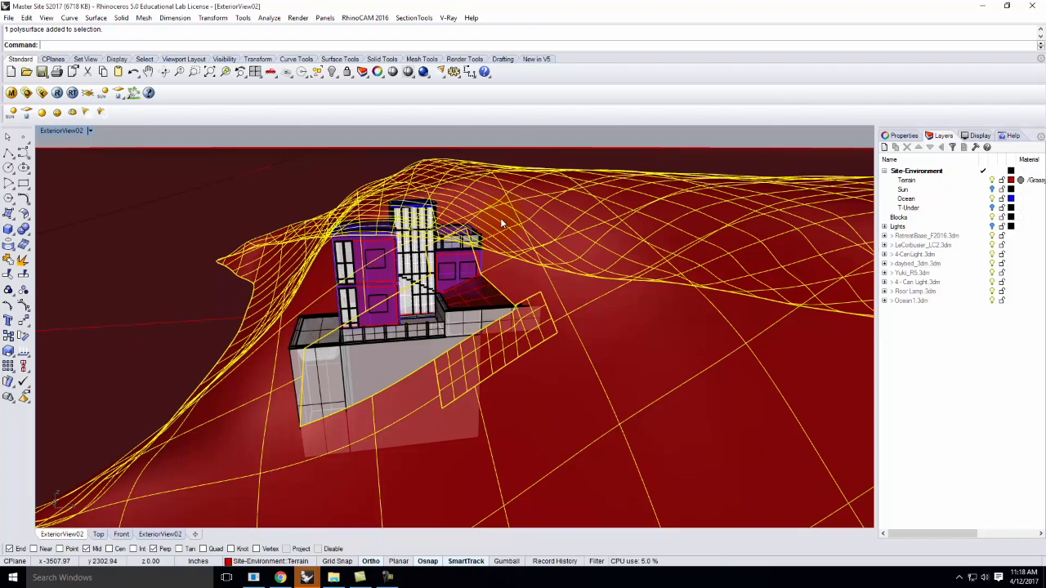
pyautogui.click(513, 140)
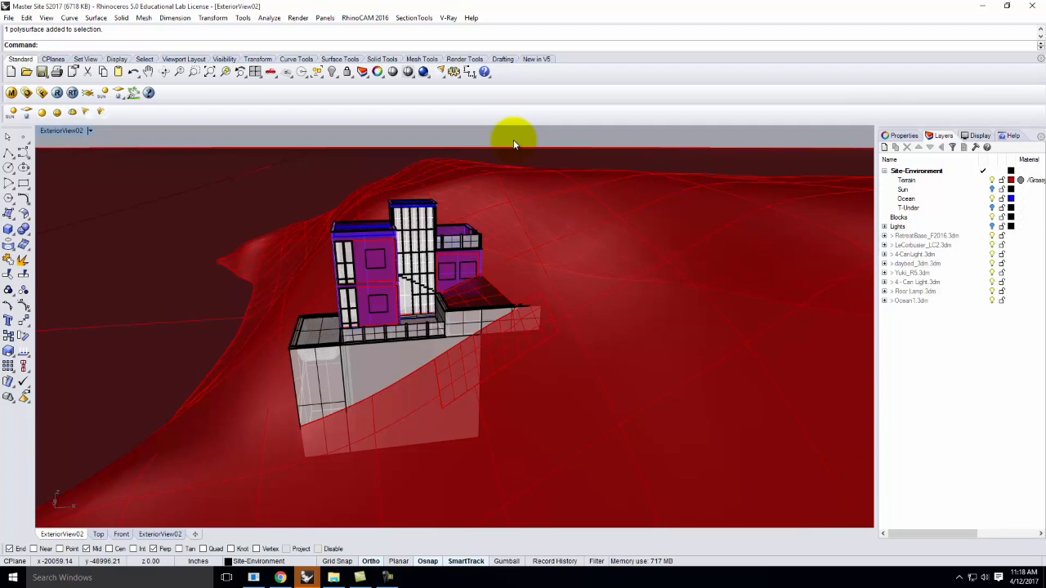
# Examine how the building sits in the sloping terrain from high, side and low viewpoints.
pyautogui.click(458, 244)
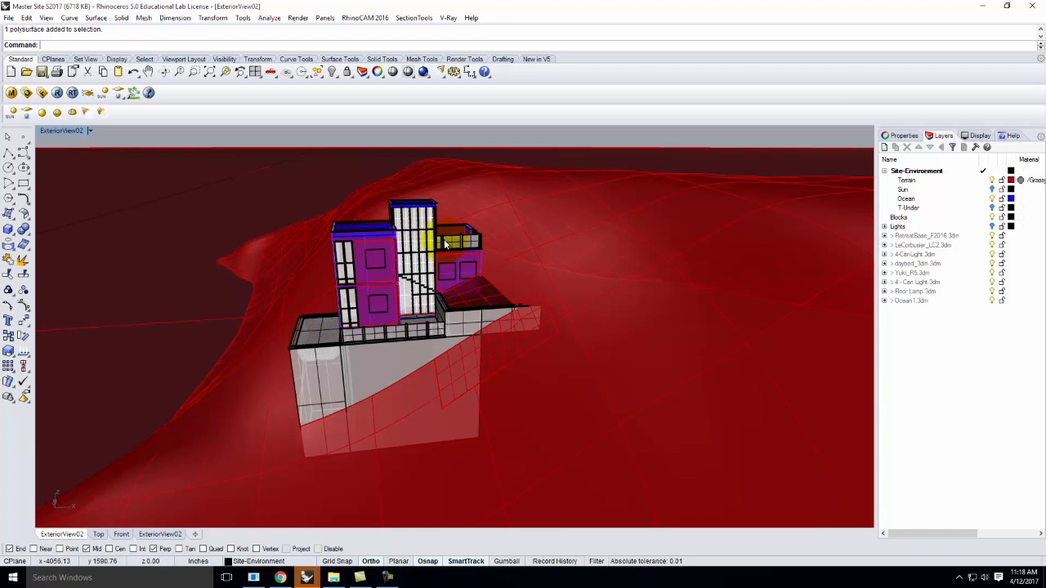
pyautogui.scroll(5, 454, 249)
pyautogui.moveTo(537, 296); pyautogui.dragTo(496, 305, button='right')
pyautogui.scroll(-5, 448, 308)
pyautogui.moveTo(413, 310); pyautogui.dragTo(528, 348, button='right')
pyautogui.scroll(-4, 518, 314)
pyautogui.scroll(3, 524, 347)
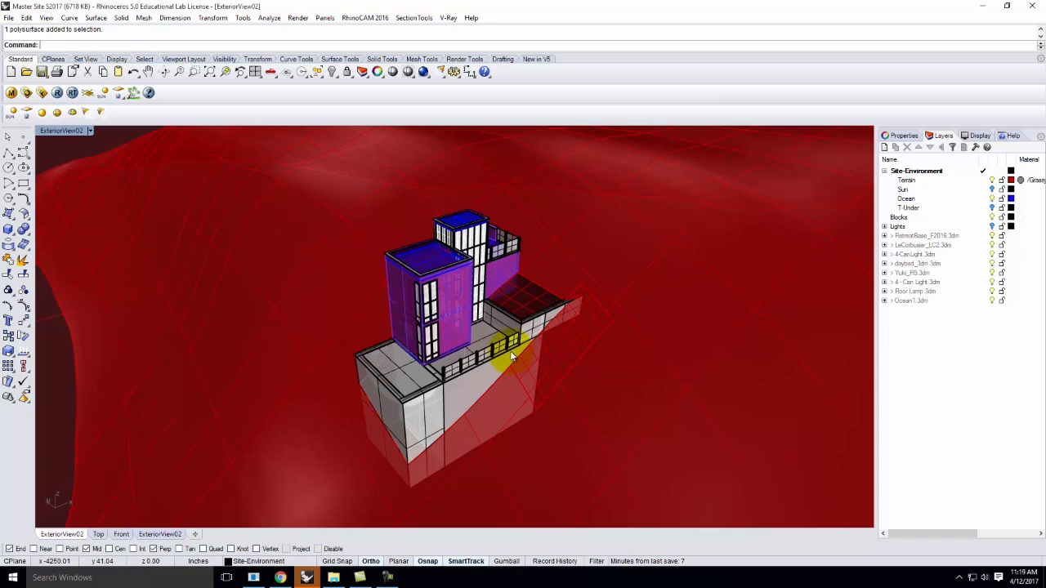
pyautogui.scroll(-3, 601, 404)
pyautogui.scroll(-2, 582, 406)
pyautogui.scroll(5, 440, 338)
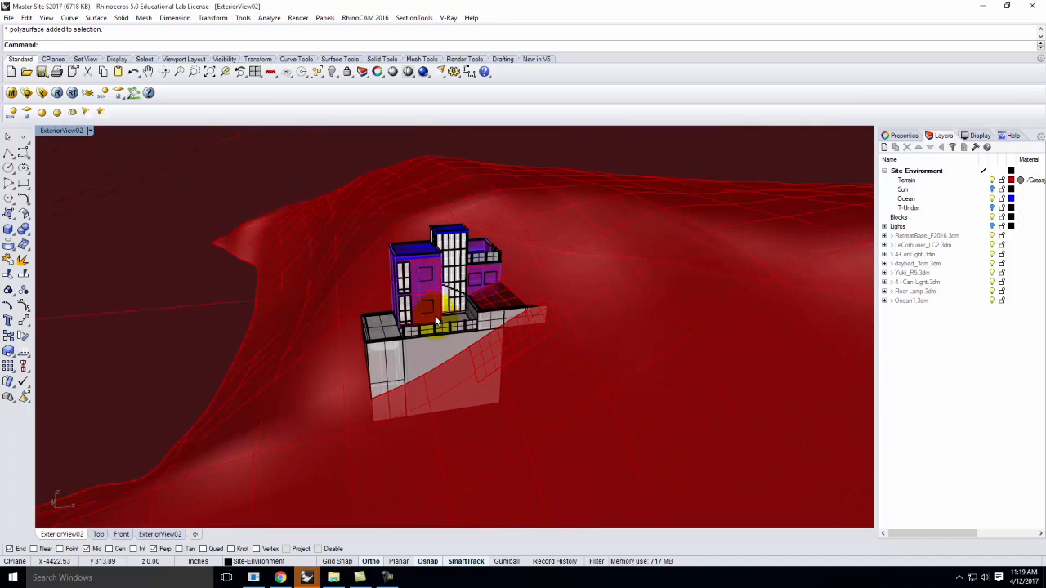
pyautogui.moveTo(455, 409); pyautogui.dragTo(483, 372, button='right')
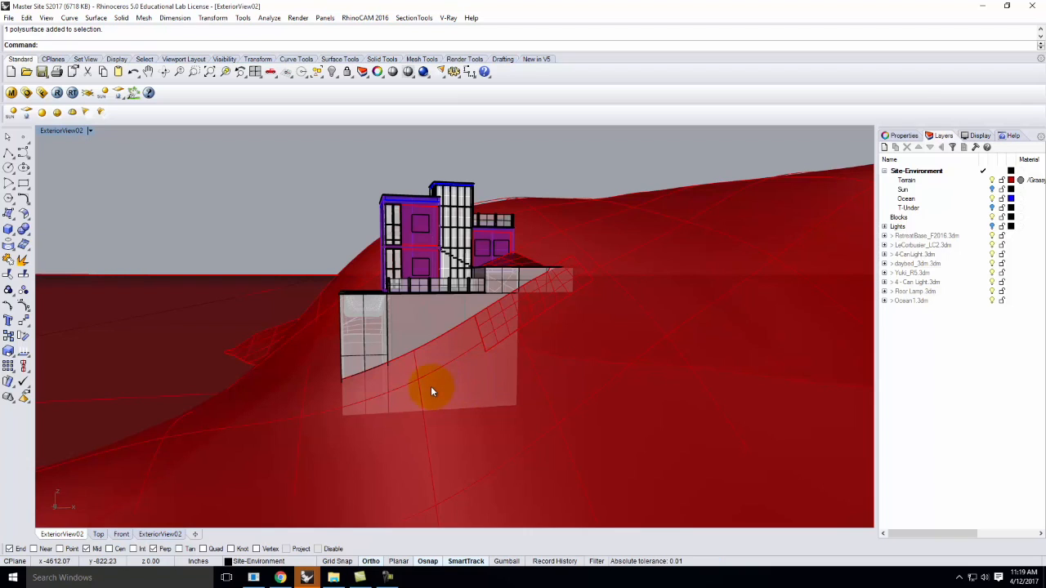
# Restore the multi-viewport layout and show the camera of the close-up ExteriorView02 viewport.
pyautogui.click(91, 132)
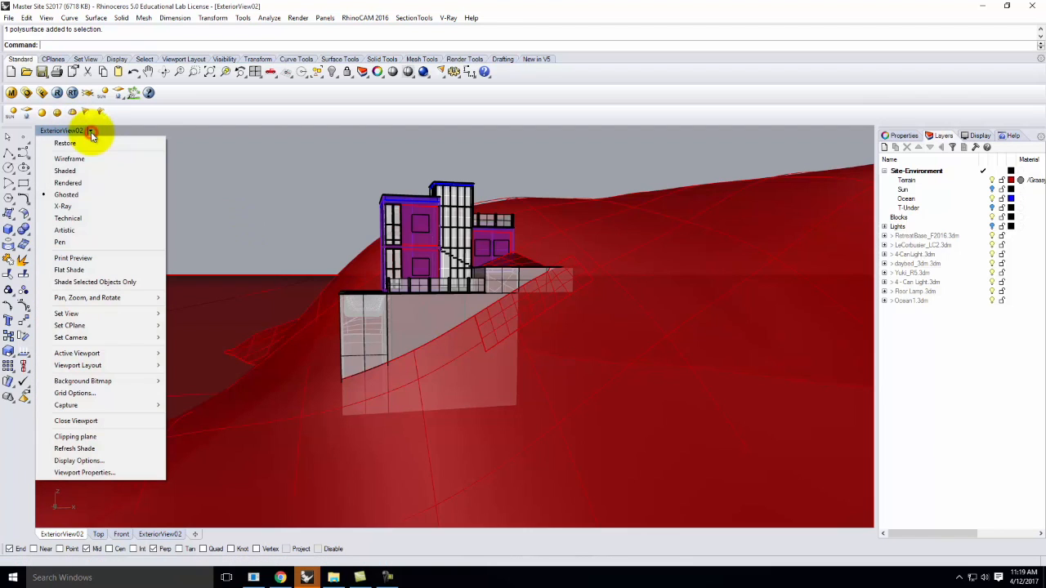
pyautogui.doubleClick(71, 132)
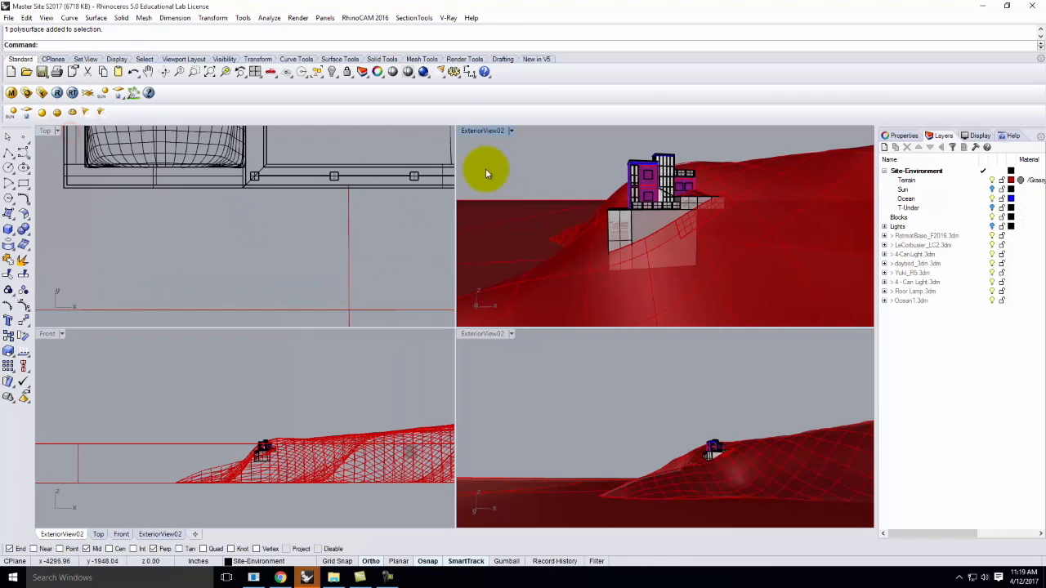
pyautogui.click(512, 131)
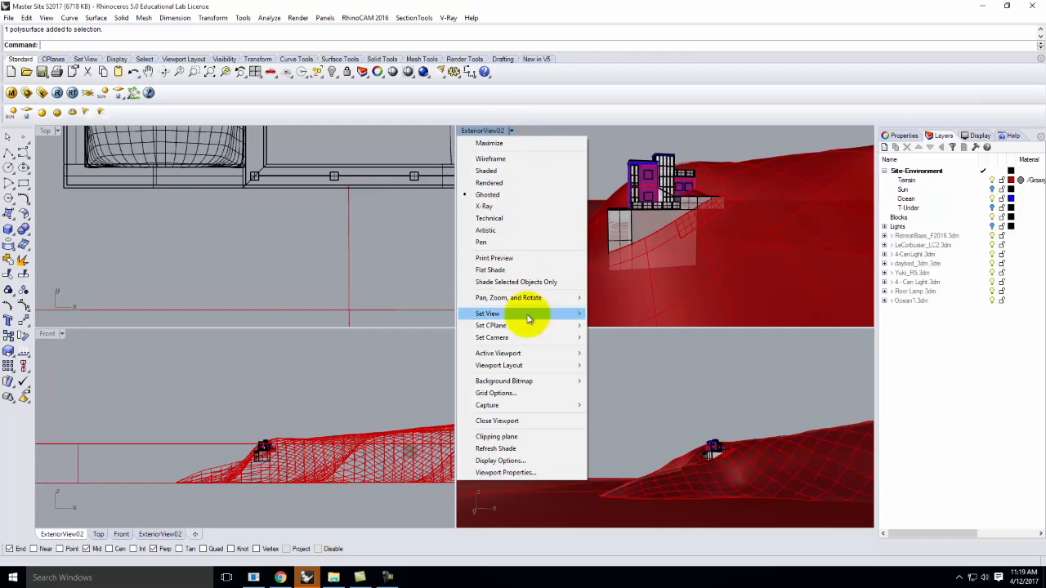
pyautogui.moveTo(523, 339)
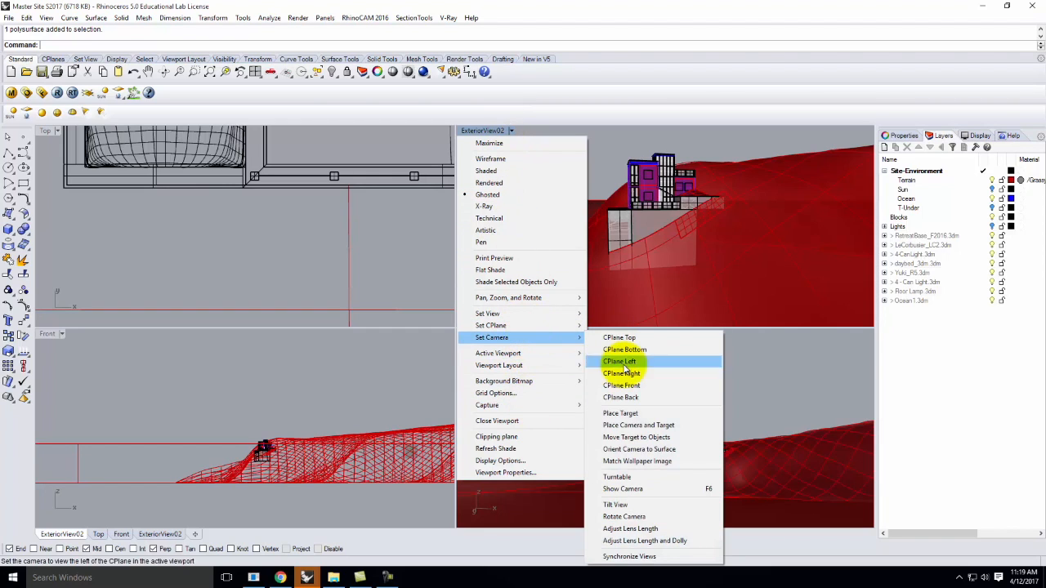
pyautogui.click(629, 489)
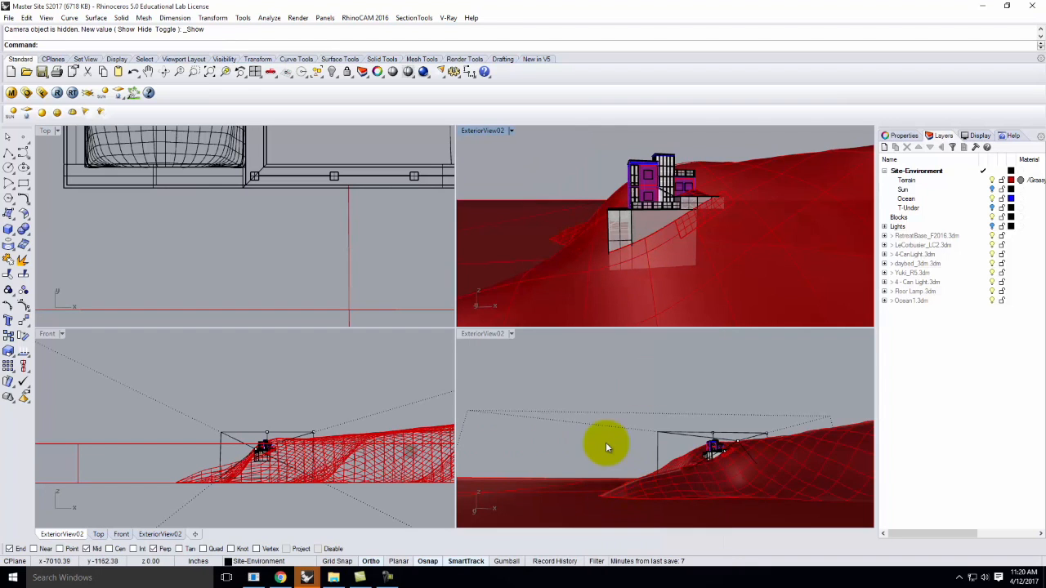
# Inspect the displayed camera in the other ExteriorView02 viewport, select its location point, and maximize the close-up viewport.
pyautogui.moveTo(542, 377); pyautogui.dragTo(696, 449, button='right')
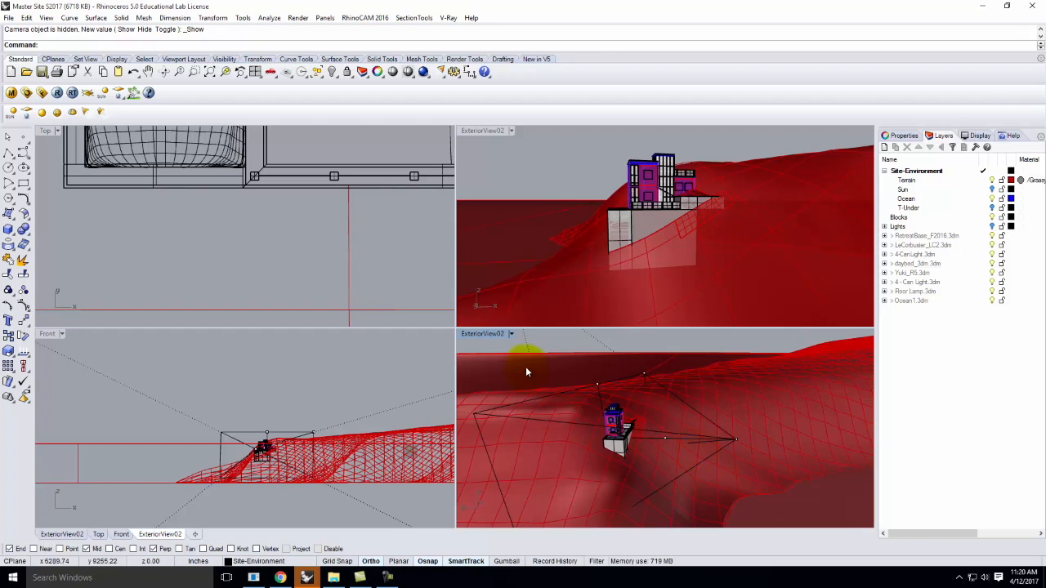
pyautogui.moveTo(759, 455); pyautogui.dragTo(700, 500, button='right')
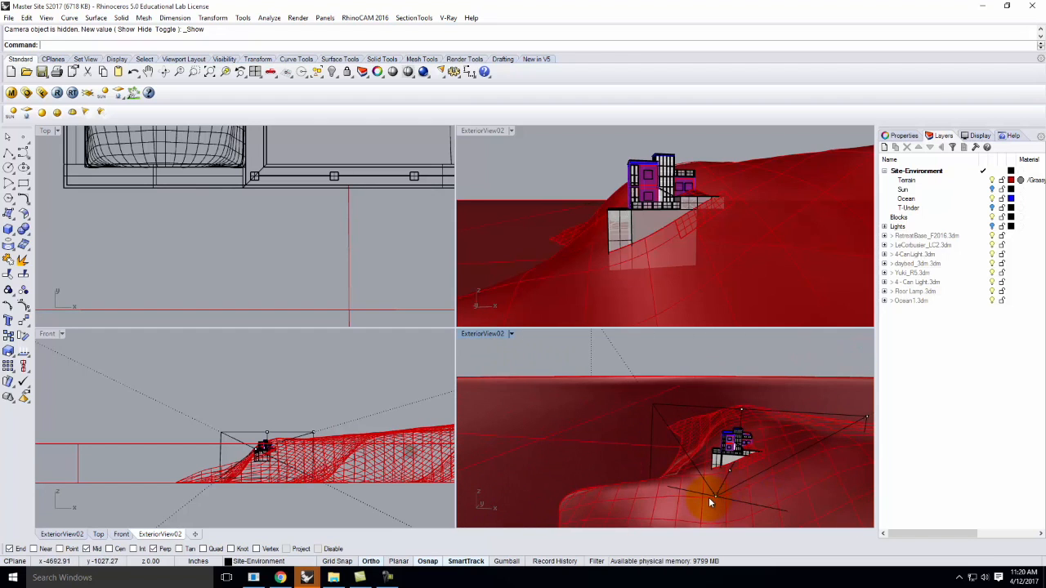
pyautogui.click(714, 495)
pyautogui.moveTo(763, 498); pyautogui.dragTo(778, 474, button='right')
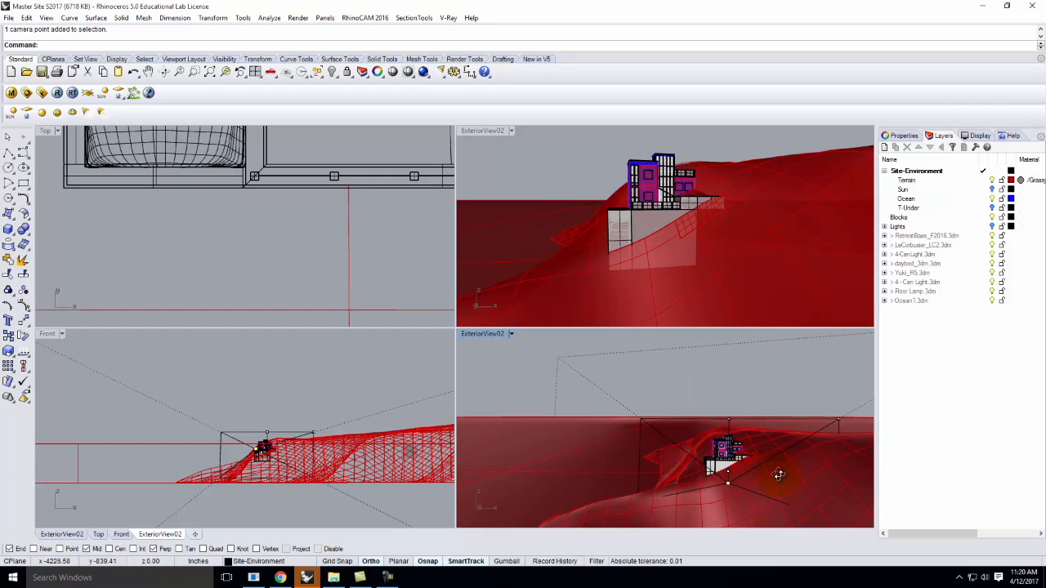
pyautogui.doubleClick(485, 130)
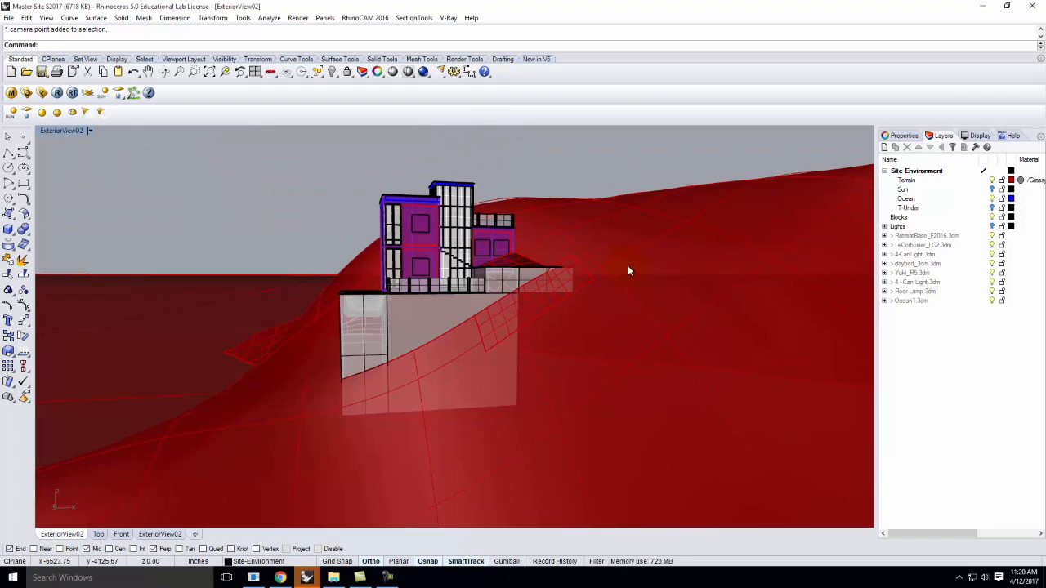
# Orbit the close-up ExteriorView02 viewport to a low side angle showing the building and retaining walls against the hillside.
pyautogui.moveTo(696, 257); pyautogui.dragTo(695, 214, button='right')
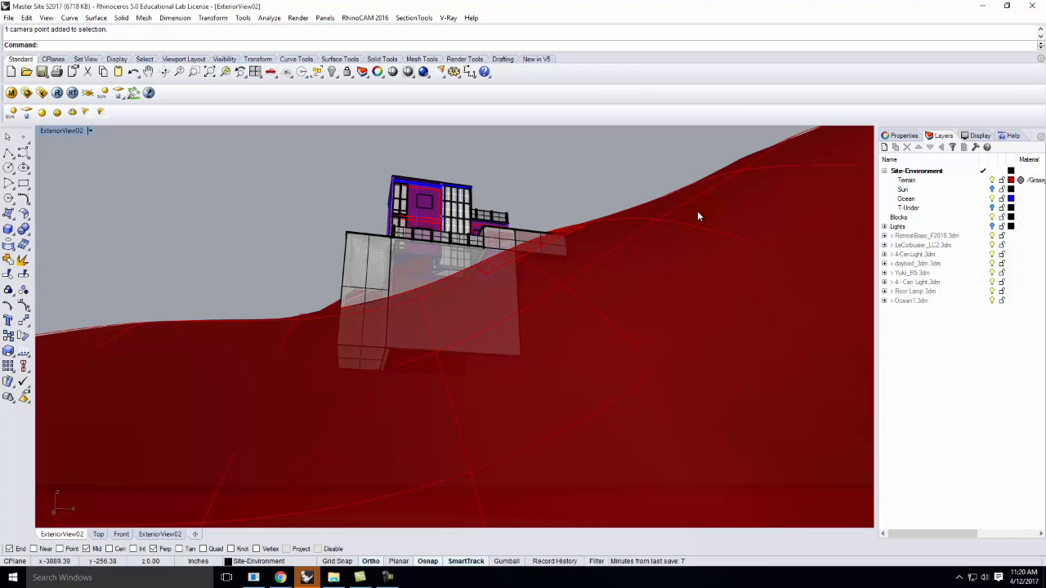
pyautogui.moveTo(250, 227); pyautogui.dragTo(535, 305, button='right')
pyautogui.moveTo(684, 298); pyautogui.dragTo(458, 341, button='right')
pyautogui.moveTo(525, 288); pyautogui.dragTo(521, 280, button='right')
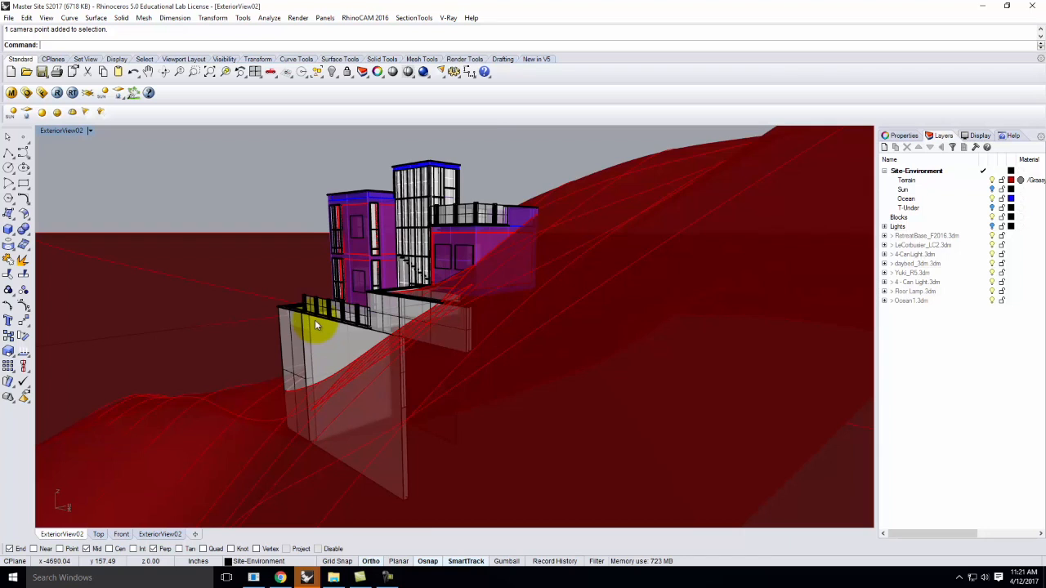
# Compare nearer and farther camera distances from the building towers and the railed terrace in the ExteriorView02 viewport.
pyautogui.scroll(5, 314, 320)
pyautogui.scroll(-5, 363, 368)
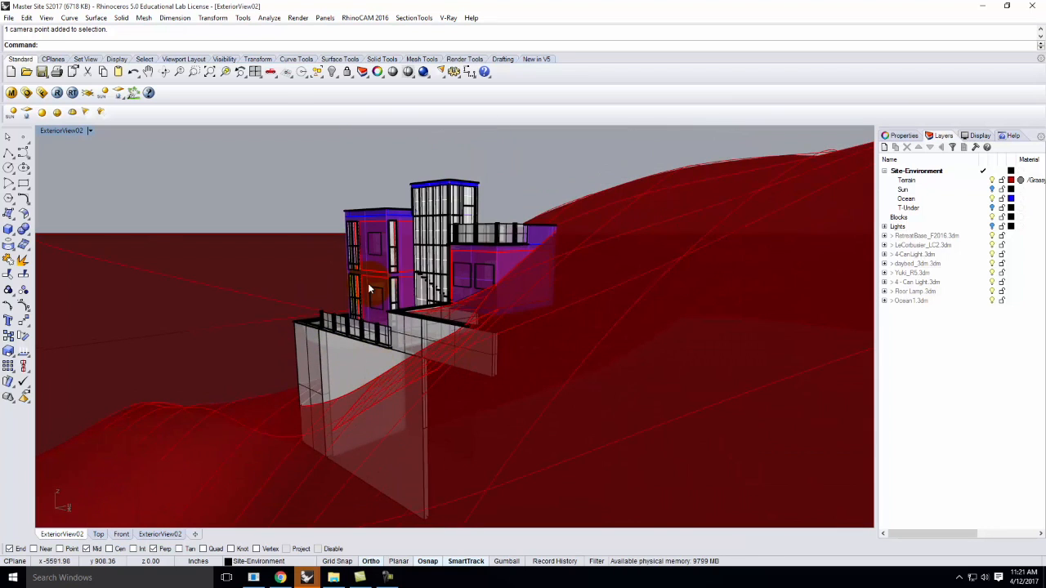
pyautogui.scroll(5, 367, 283)
pyautogui.moveTo(391, 318); pyautogui.dragTo(387, 294, button='right')
pyautogui.scroll(2, 368, 272)
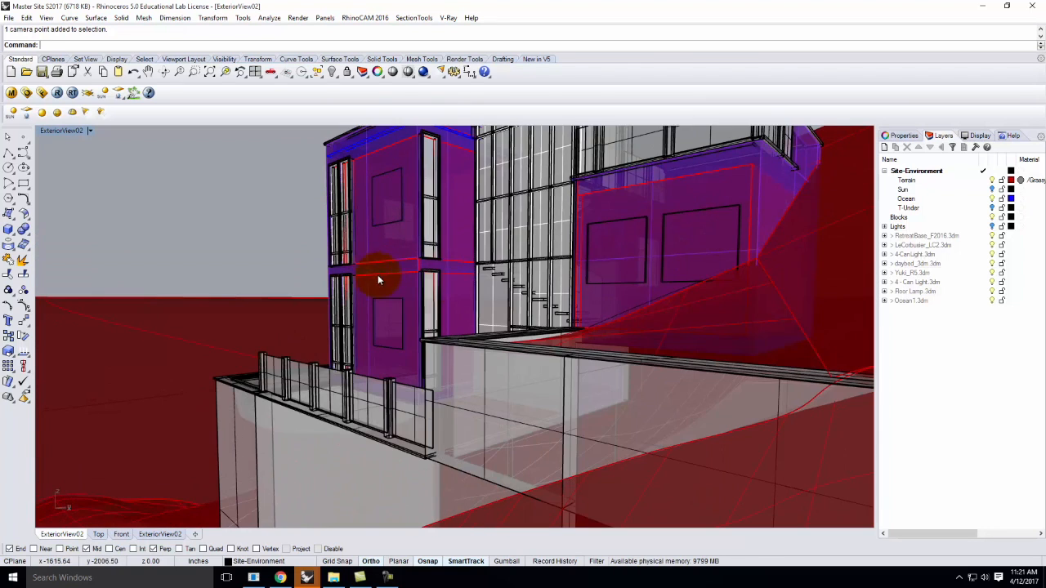
pyautogui.scroll(3, 452, 278)
pyautogui.scroll(-3, 401, 282)
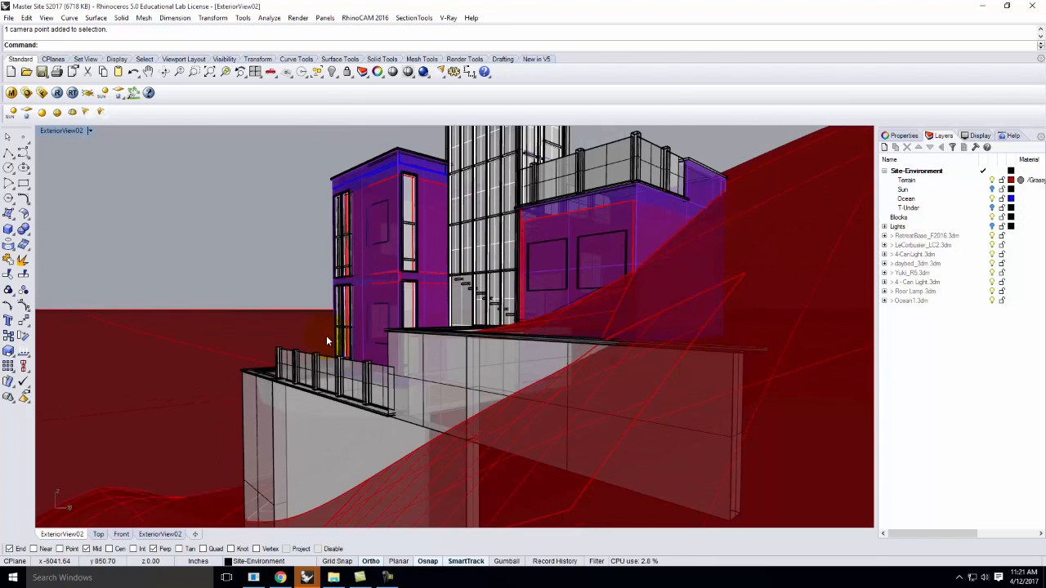
pyautogui.scroll(3, 360, 278)
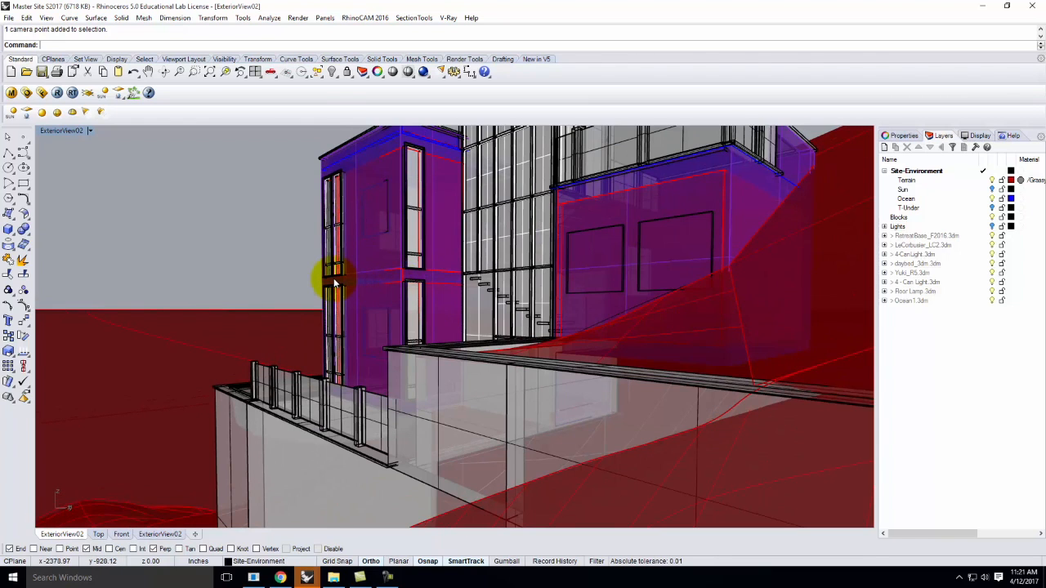
pyautogui.scroll(-4, 336, 295)
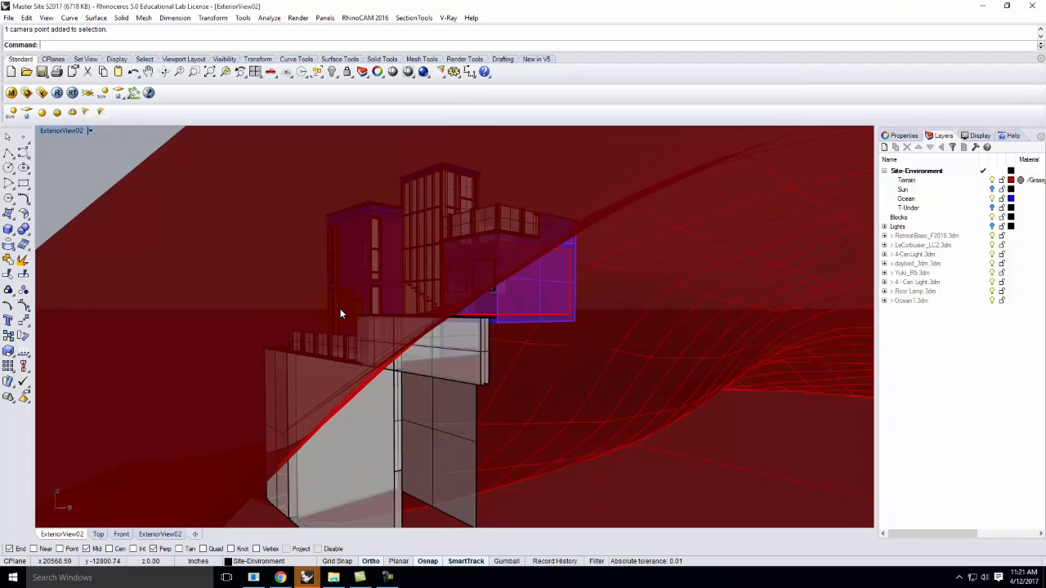
pyautogui.scroll(2, 253, 230)
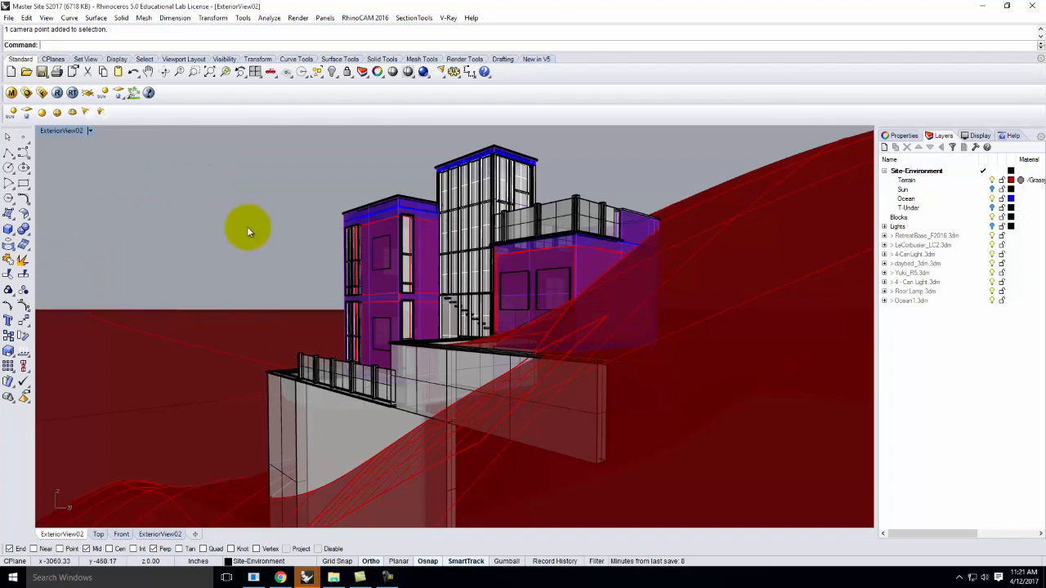
# Frame a close, low view of the two towers and the side wing with the railed terrace in the foreground.
pyautogui.scroll(5, 249, 227)
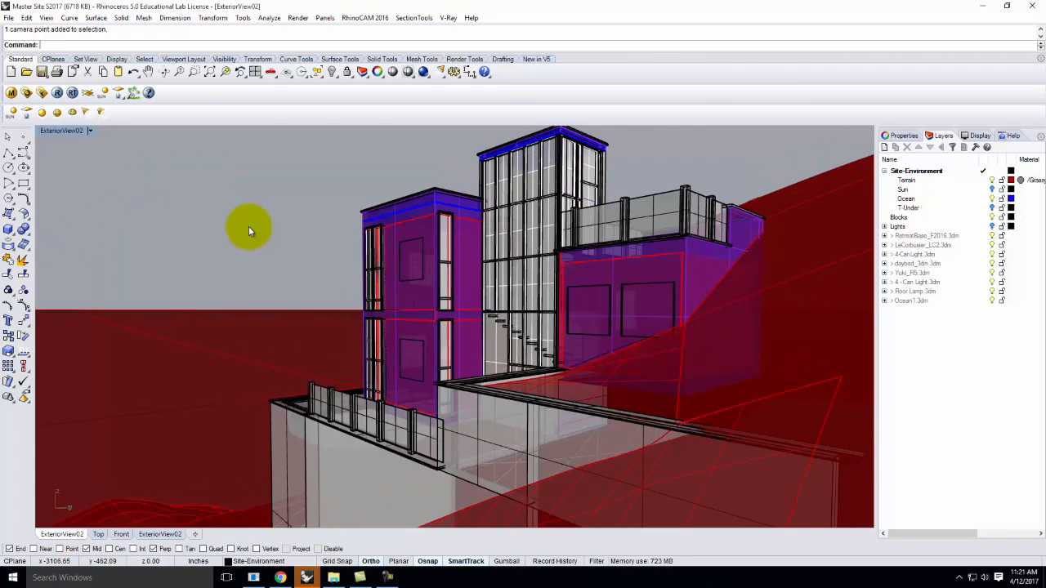
pyautogui.scroll(2, 474, 319)
pyautogui.moveTo(488, 343); pyautogui.dragTo(474, 347, button='right')
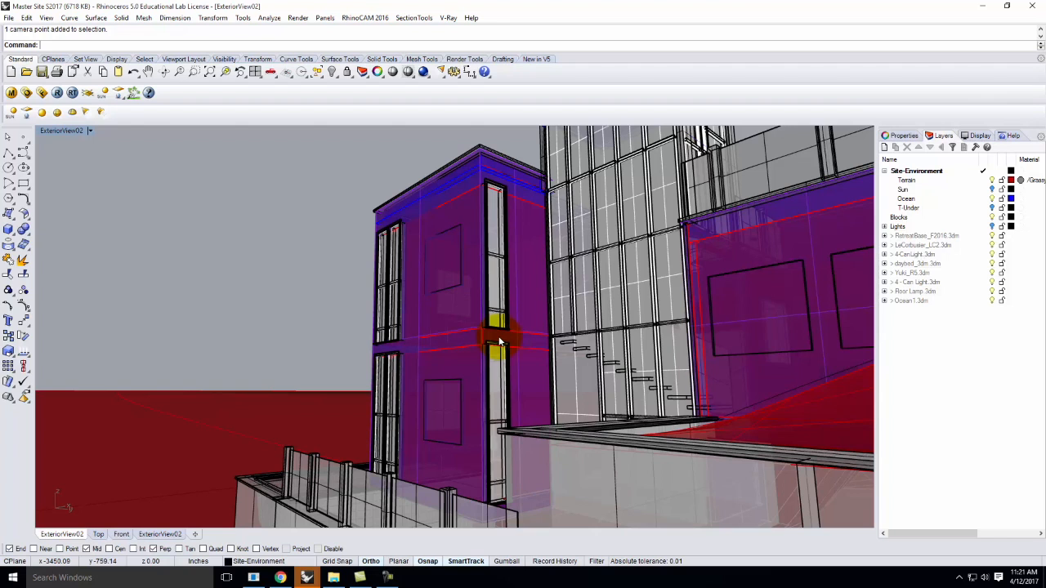
pyautogui.scroll(-2, 290, 320)
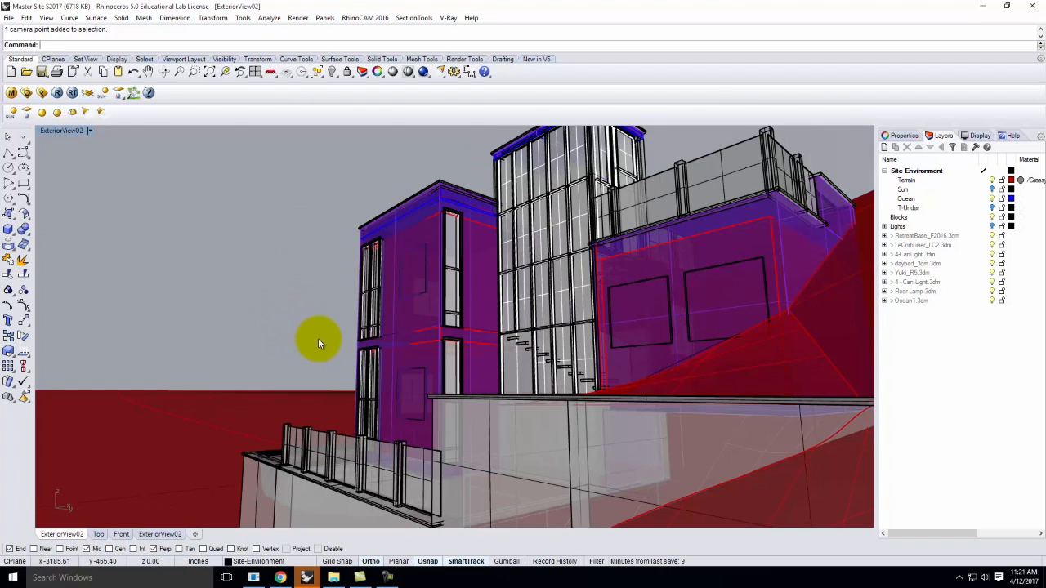
pyautogui.scroll(-1, 353, 329)
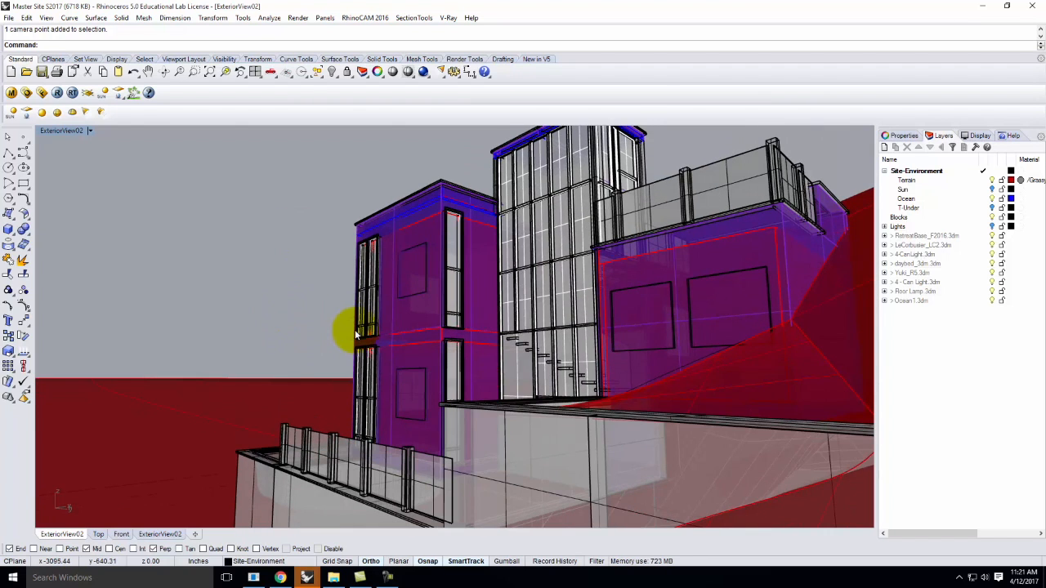
pyautogui.scroll(-1, 326, 336)
pyautogui.scroll(1, 327, 336)
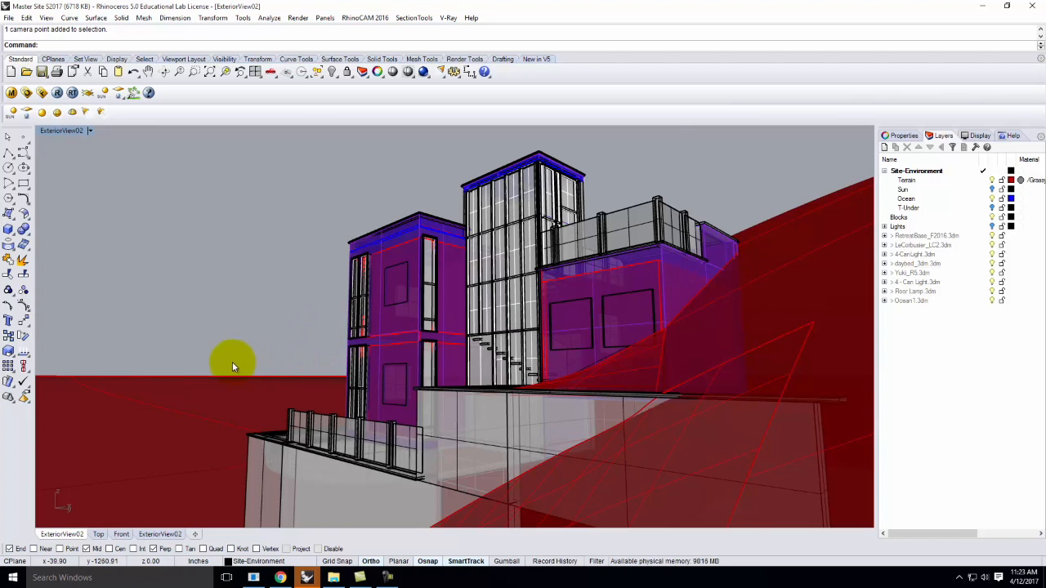
pyautogui.scroll(3, 150, 345)
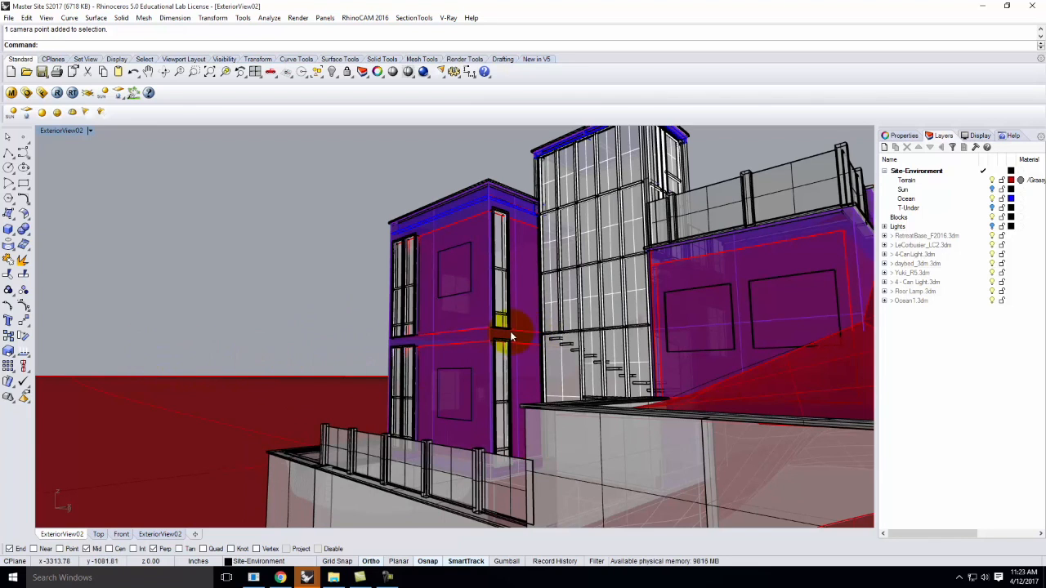
# Pan the framed view to fit the glazed tower's full height, and show the viewport's camera properties.
pyautogui.press('Return')
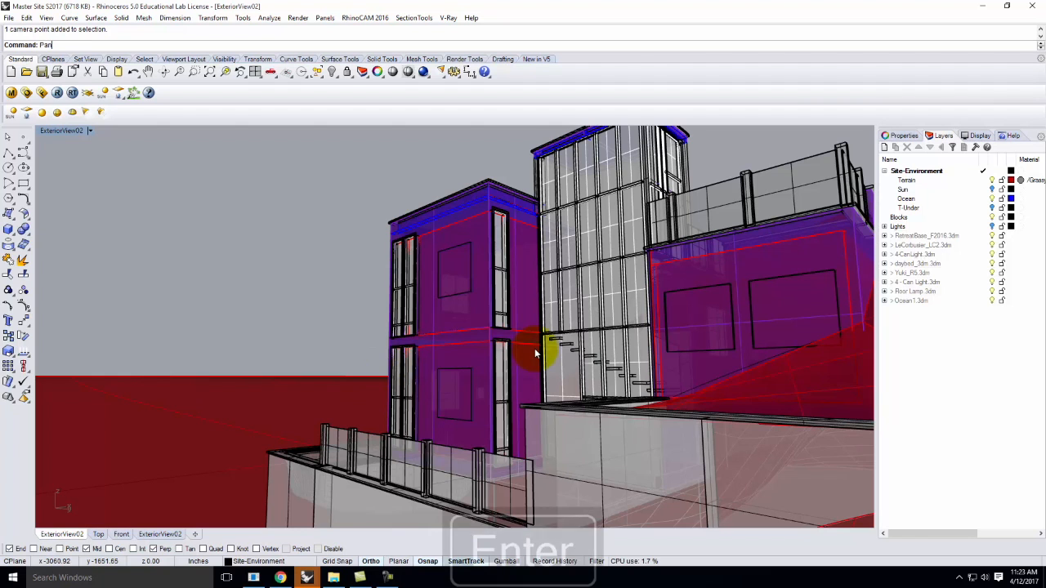
pyautogui.moveTo(564, 286); pyautogui.dragTo(563, 310)
pyautogui.moveTo(569, 312); pyautogui.dragTo(574, 312)
pyautogui.press('Return')
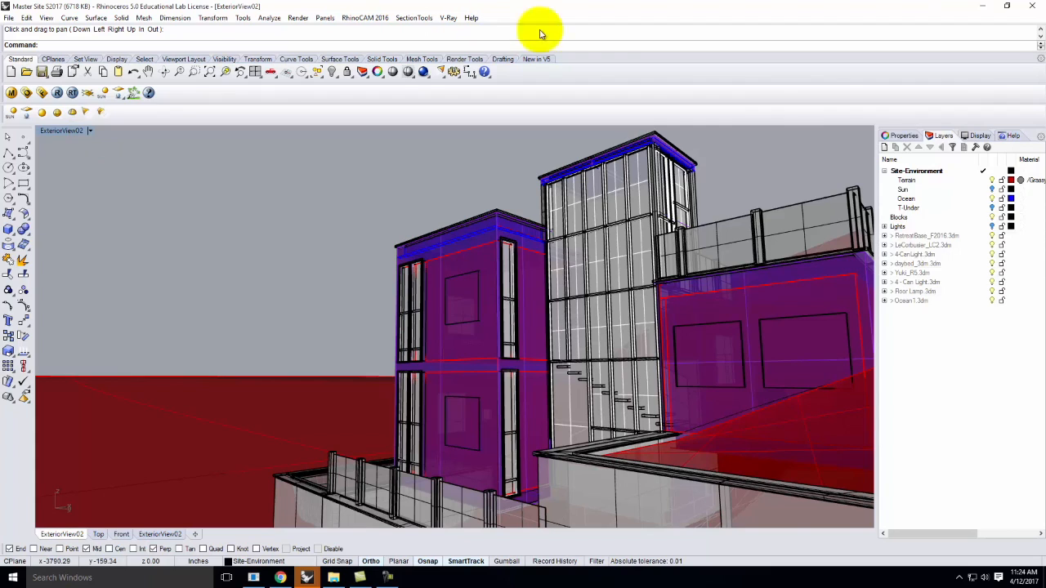
pyautogui.click(904, 136)
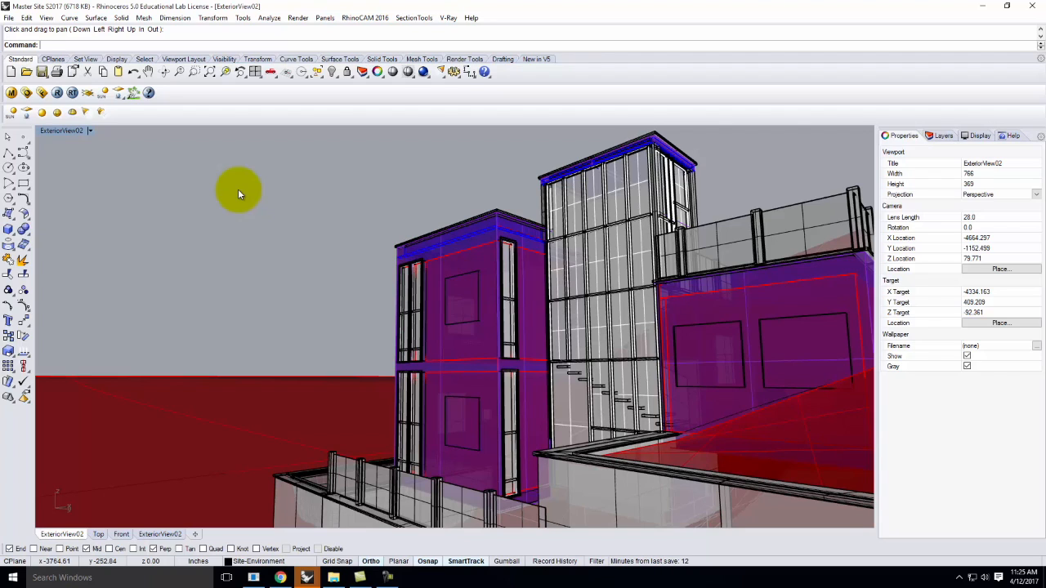
# Save the current viewport as a named view called ExteriorRender01 and close the Named Views window.
pyautogui.click(91, 131)
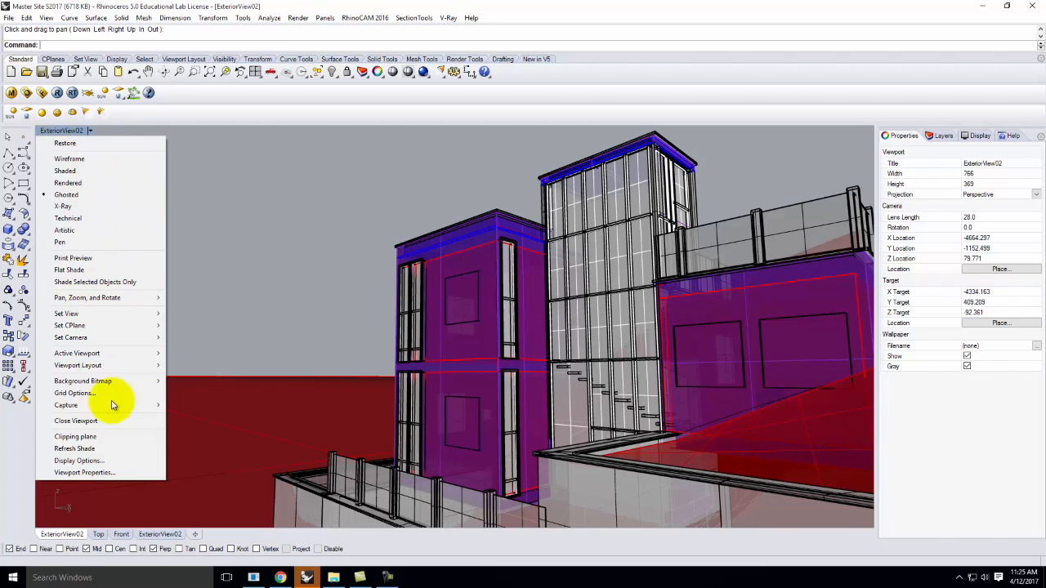
pyautogui.moveTo(152, 314)
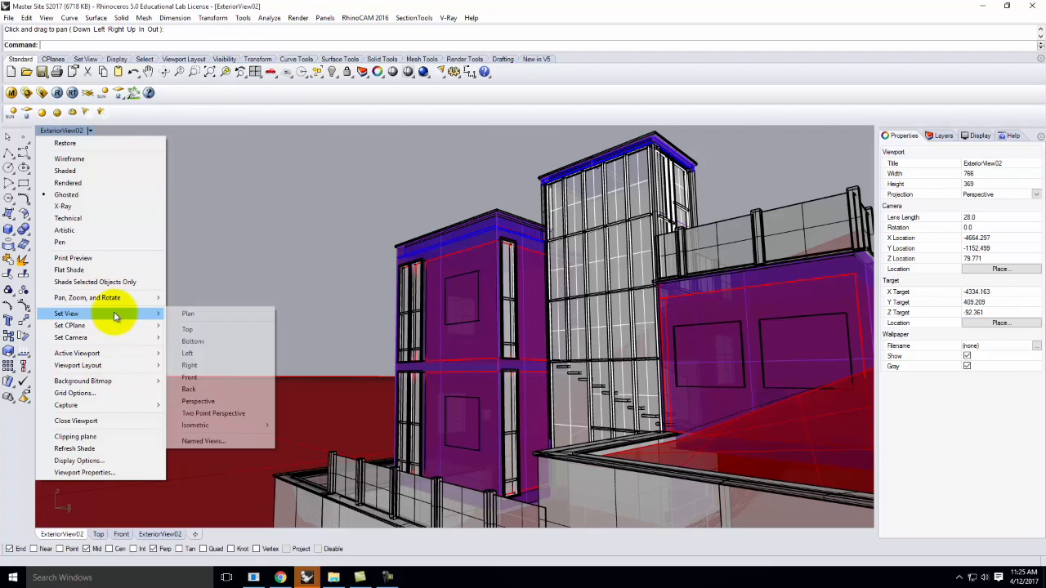
pyautogui.click(220, 436)
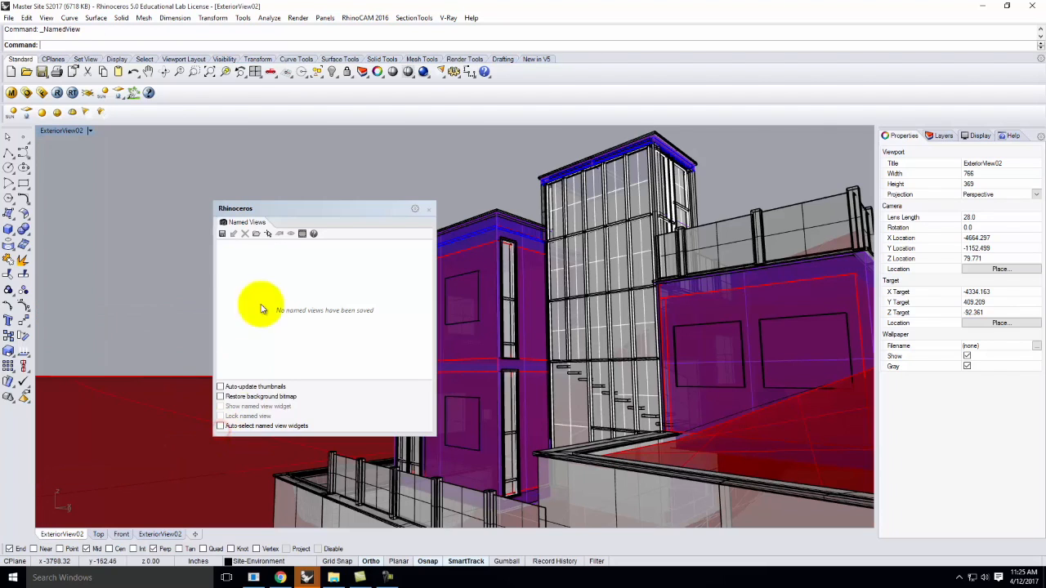
pyautogui.click(222, 235)
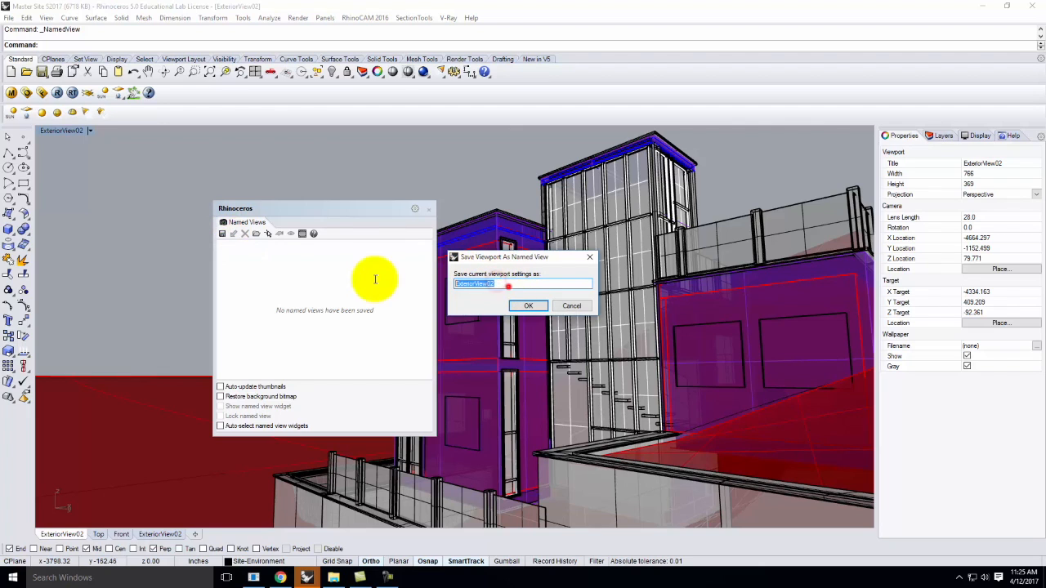
pyautogui.write('Extrior')
pyautogui.press('BackSpace')
pyautogui.press('BackSpace')
pyautogui.press('BackSpace')
pyautogui.press('BackSpace')
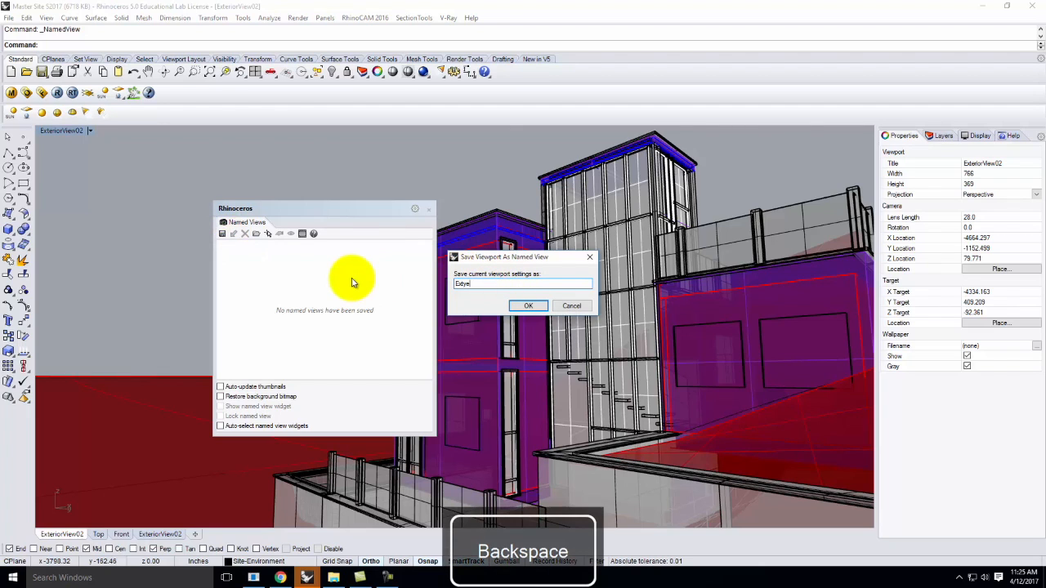
pyautogui.write('erior Render')
pyautogui.press('BackSpace')
pyautogui.press('BackSpace')
pyautogui.press('BackSpace')
pyautogui.press('BackSpace')
pyautogui.press('BackSpace')
pyautogui.press('BackSpace')
pyautogui.press('BackSpace')
pyautogui.write('Render01')
pyautogui.click(533, 306)
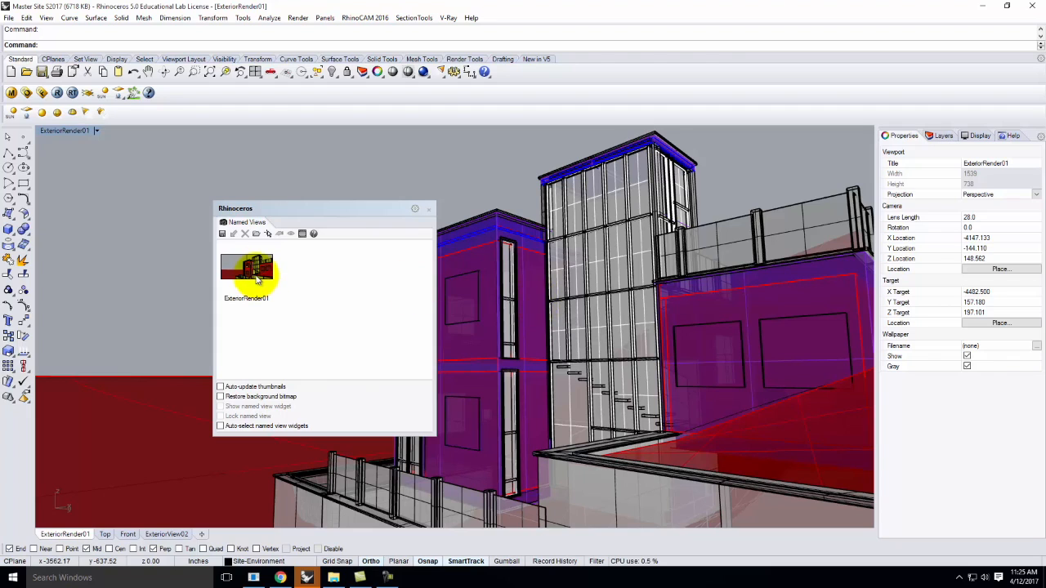
pyautogui.click(430, 209)
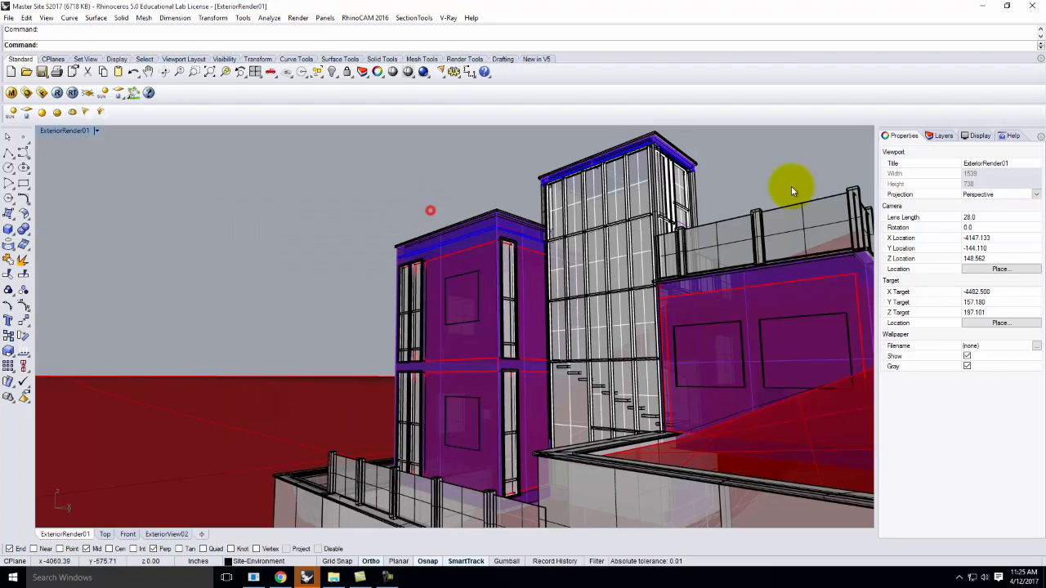
# Try a camera lens length of 50 in the ExteriorRender01 viewport and reframe the building from farther back.
pyautogui.click(981, 217)
pyautogui.write('50')
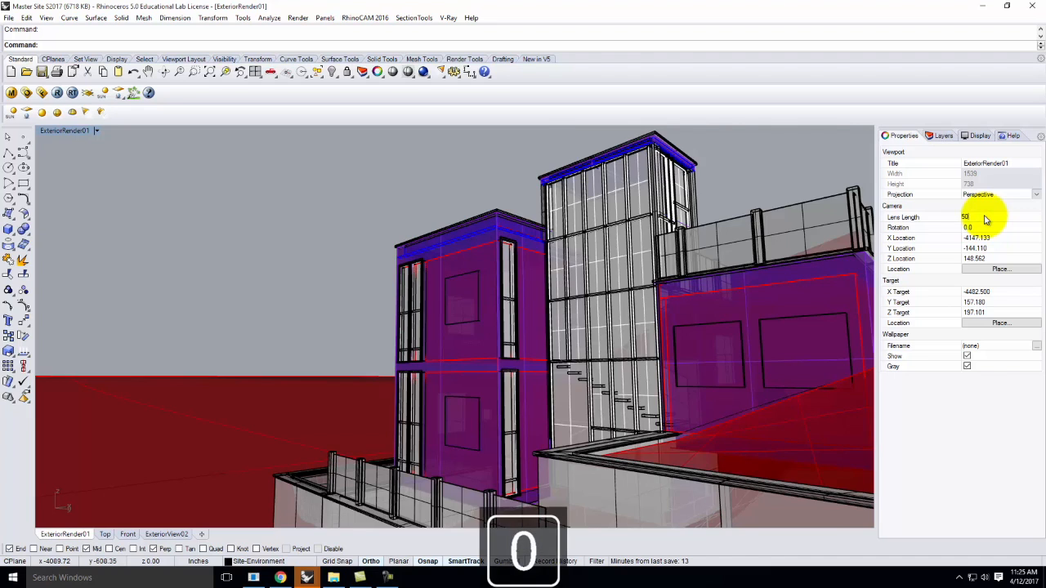
pyautogui.press('Return')
pyautogui.scroll(-5, 451, 307)
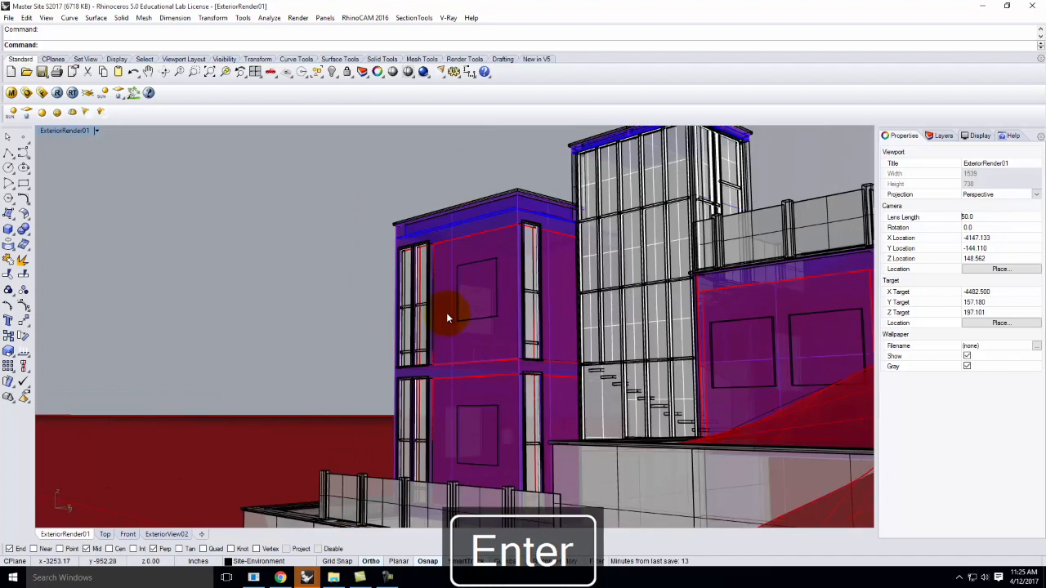
pyautogui.scroll(2, 449, 312)
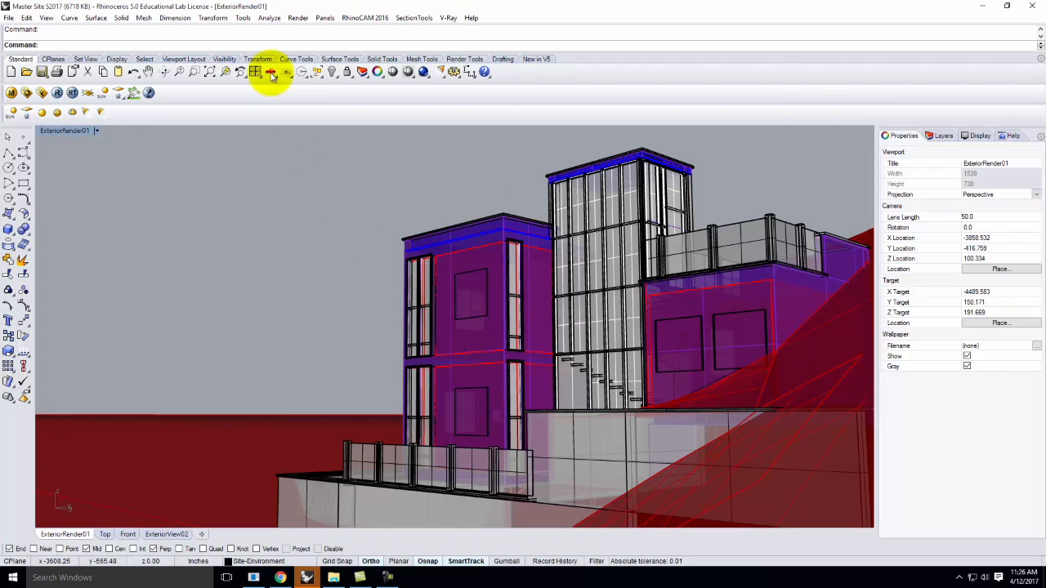
# Restore the saved ExteriorRender01 named view and select the terrain surface beside the building's side wing.
pyautogui.click(97, 131)
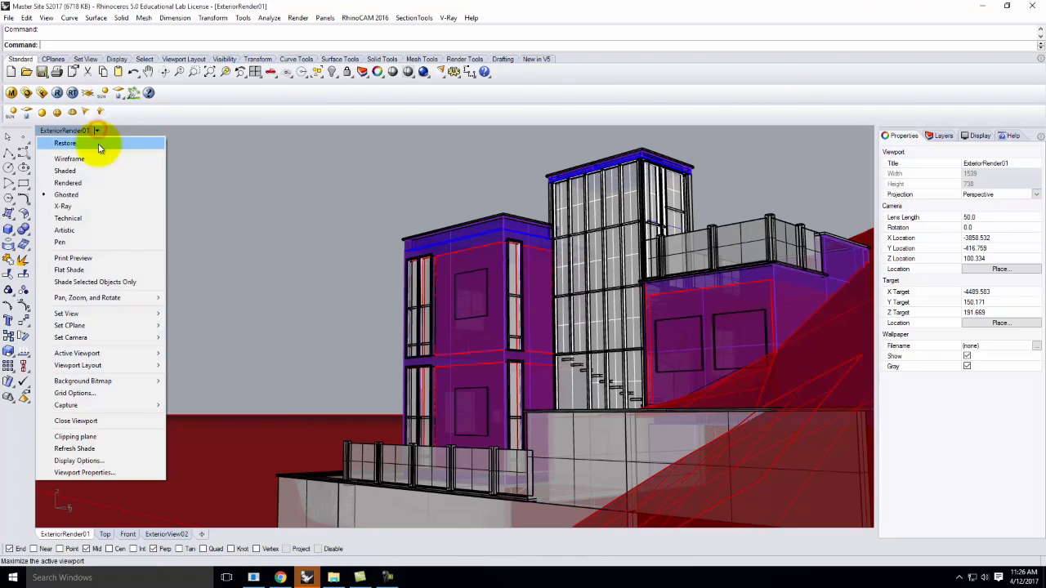
pyautogui.moveTo(106, 313)
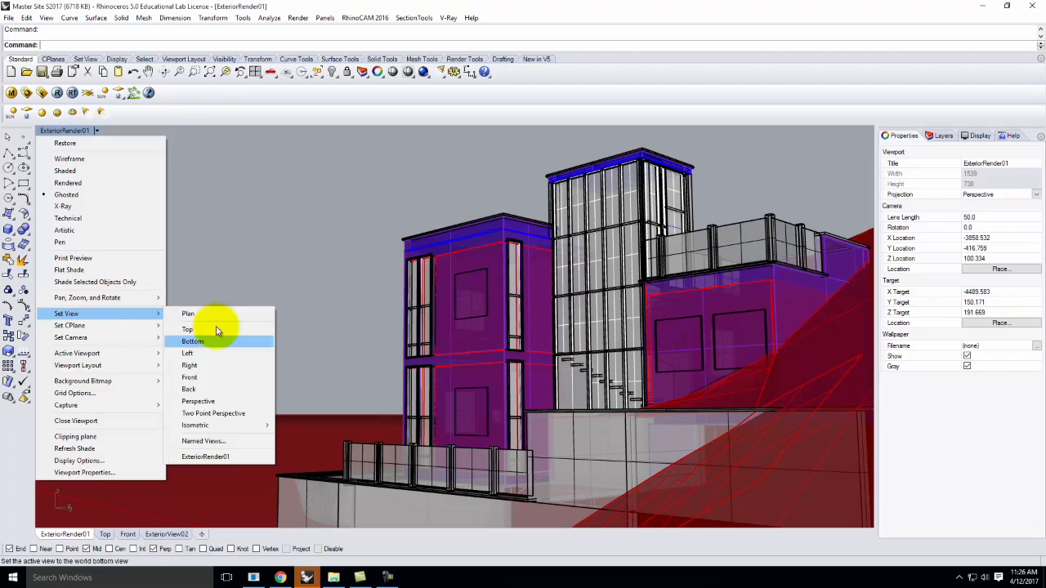
pyautogui.click(206, 457)
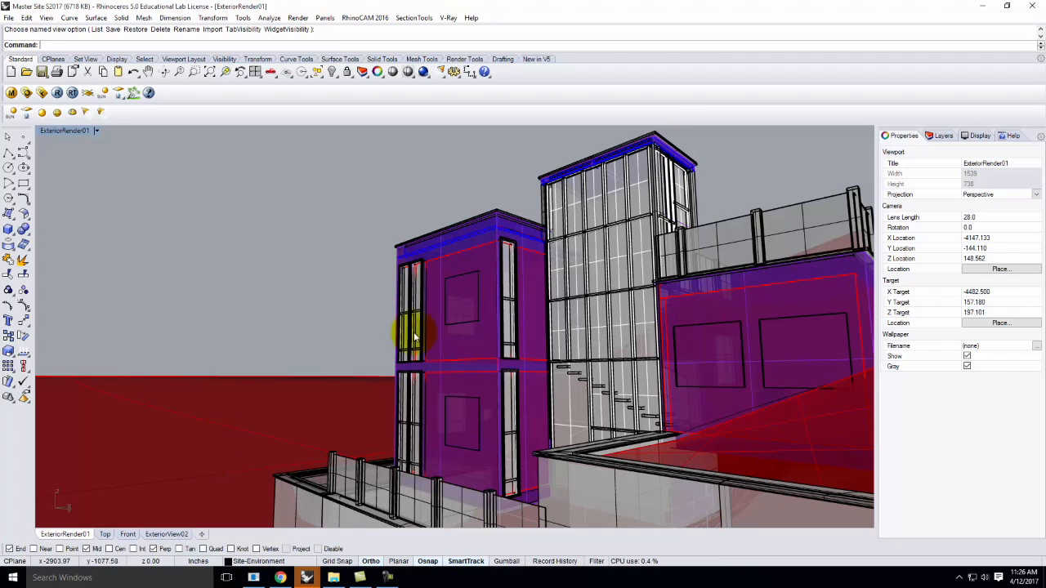
pyautogui.click(785, 425)
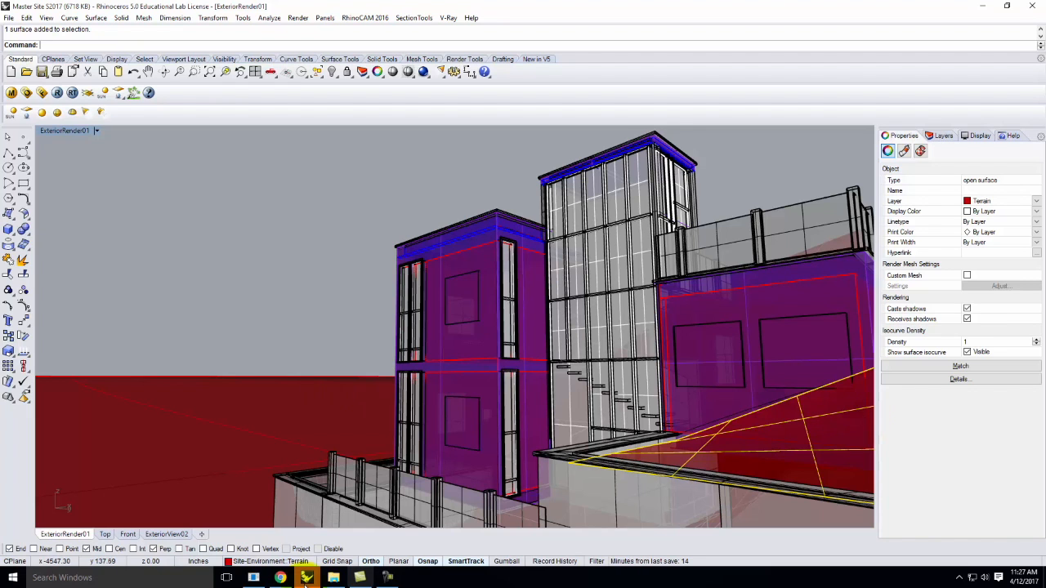
# Switch to Chrome and open flyingarchitecture.com in a new tab.
pyautogui.click(281, 578)
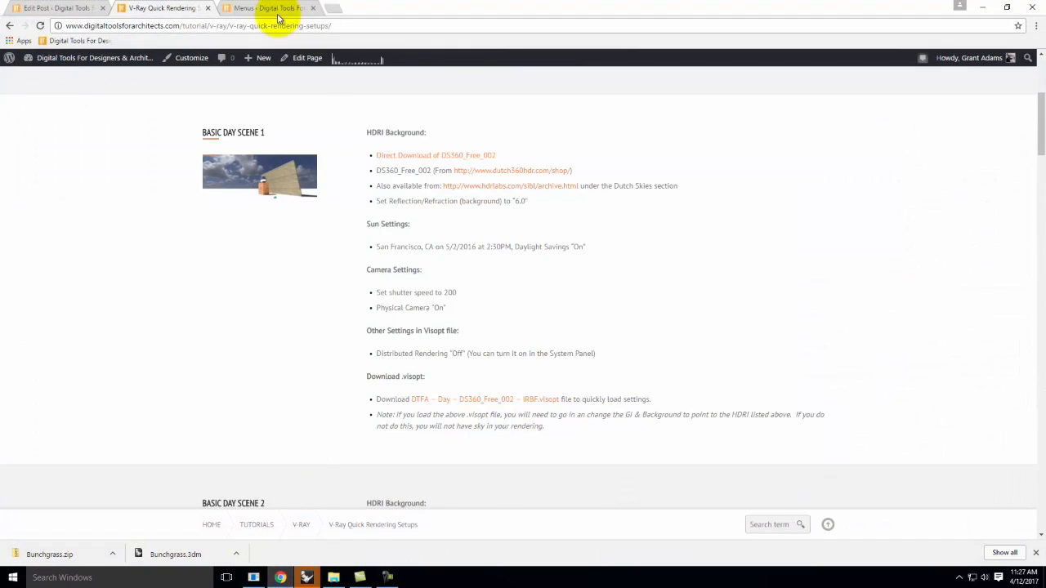
pyautogui.click(334, 8)
pyautogui.write('fly')
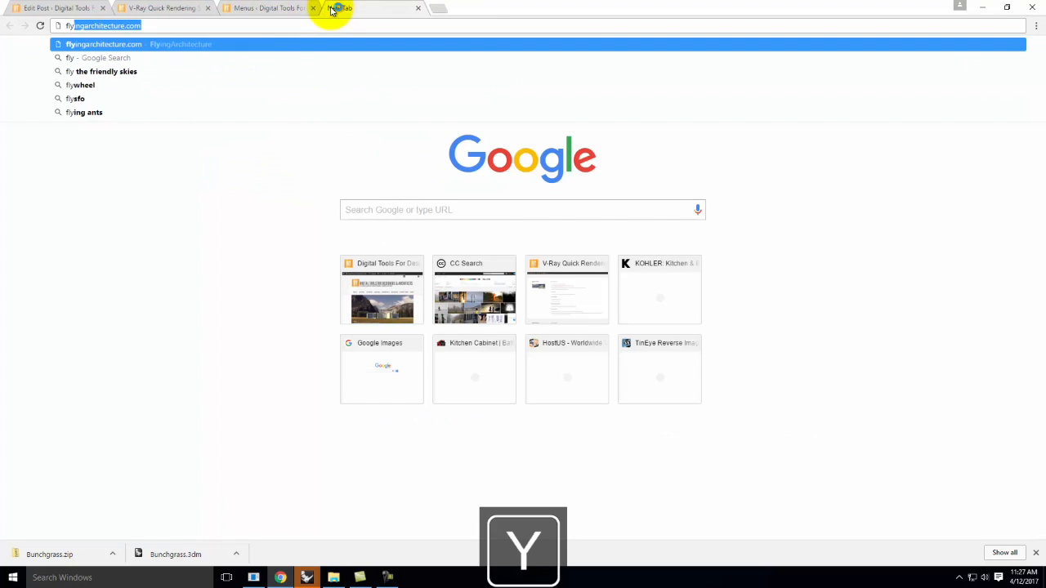
pyautogui.press('Return')
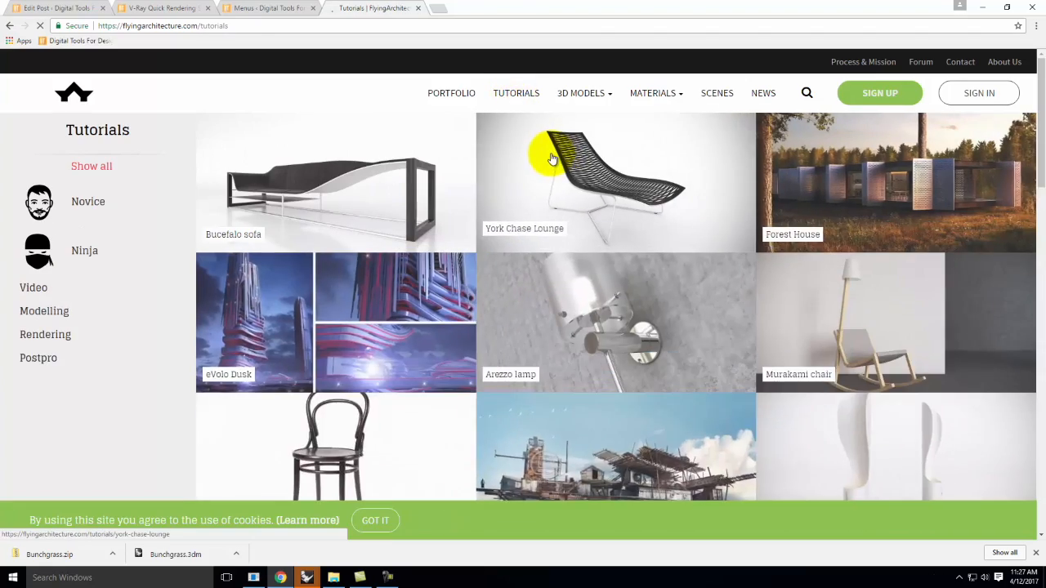
# Browse the FlyingArchitecture tutorials gallery for rendering and grass tutorials, and minimize the browser.
pyautogui.scroll(-2, 551, 158)
pyautogui.scroll(-10, 614, 267)
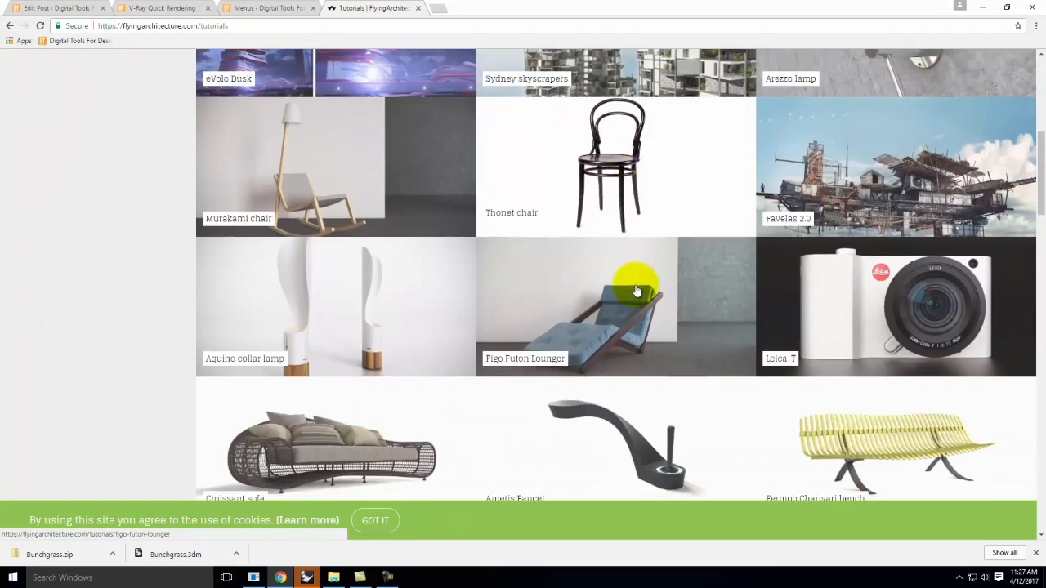
pyautogui.scroll(-7, 637, 291)
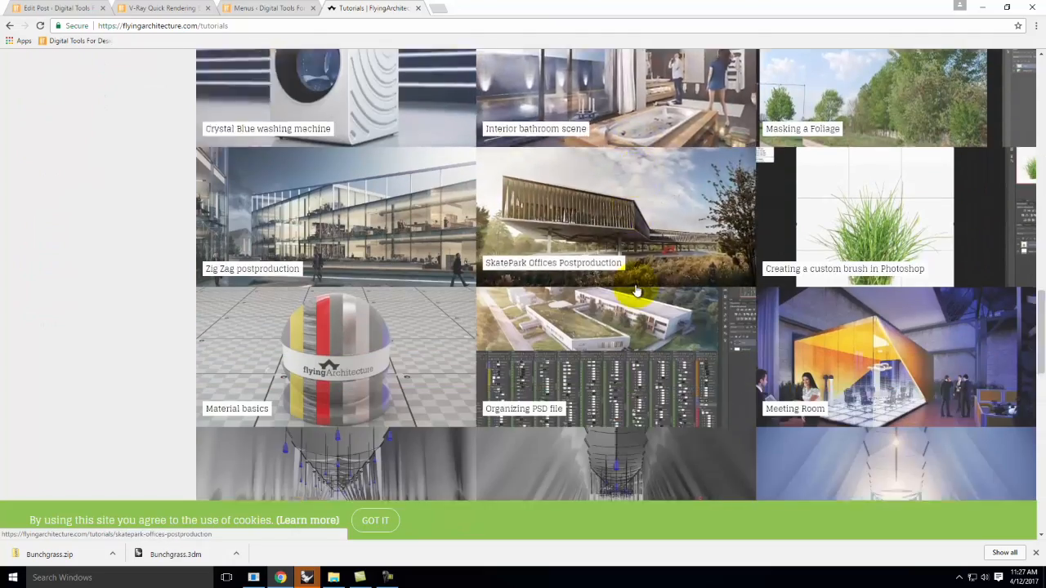
pyautogui.scroll(-9, 637, 291)
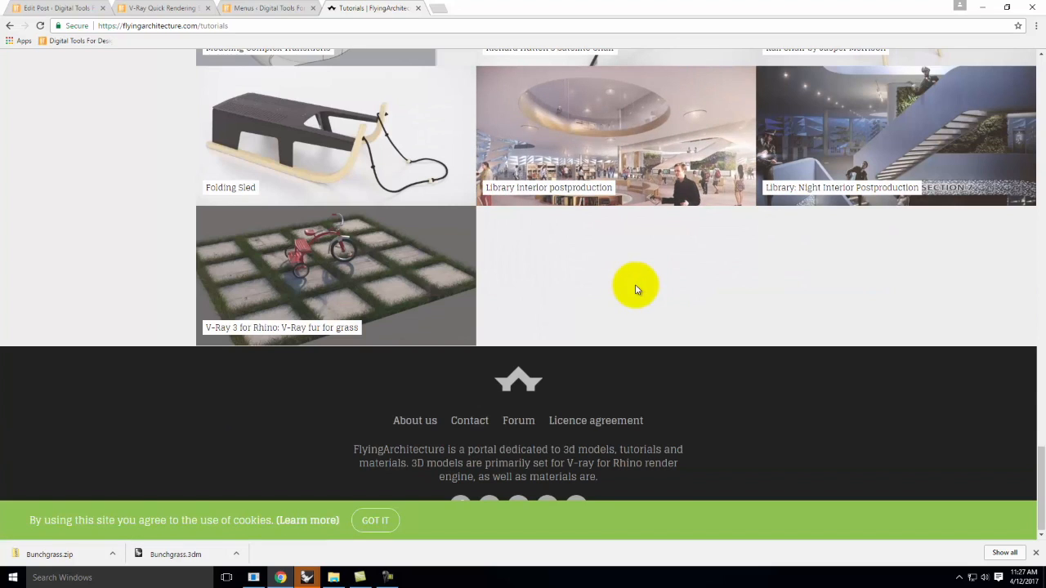
pyautogui.scroll(9, 637, 291)
pyautogui.scroll(13, 637, 291)
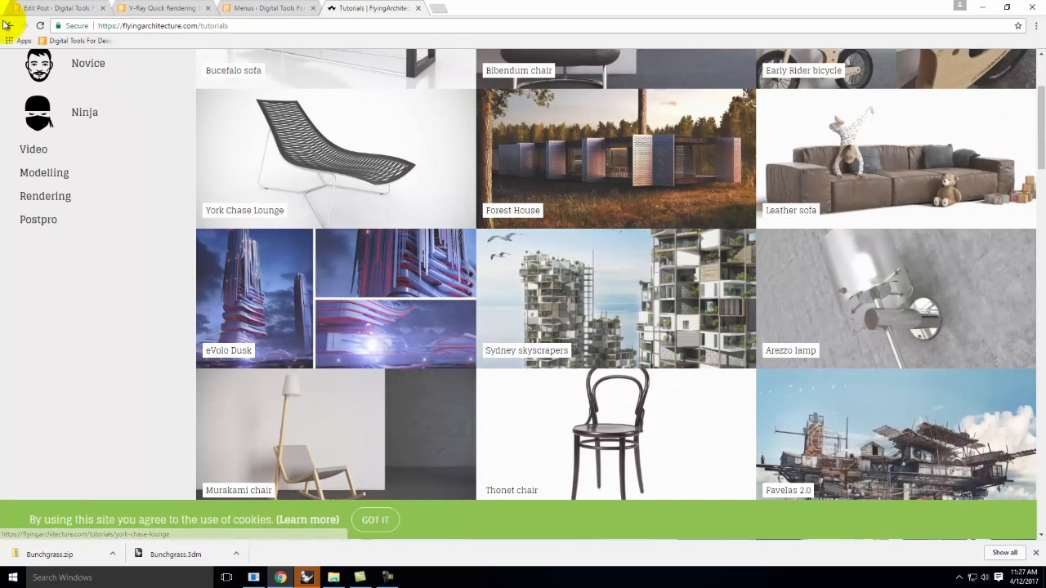
pyautogui.click(981, 6)
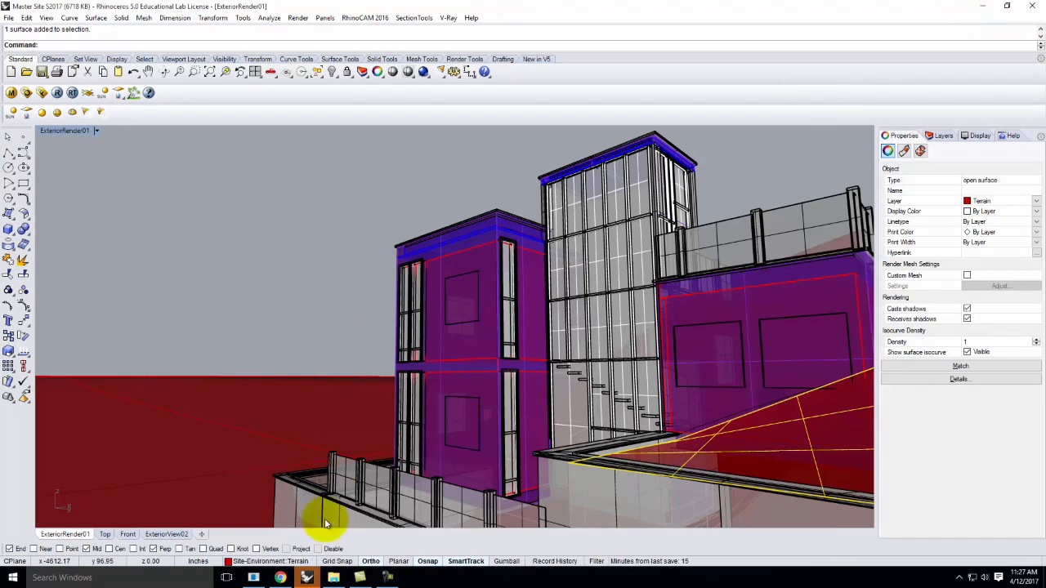
# Switch to the untitled Rhino model of the bunchgrass, close its V-Ray frame buffer and select the ground surface.
pyautogui.moveTo(306, 577)
pyautogui.click(137, 546)
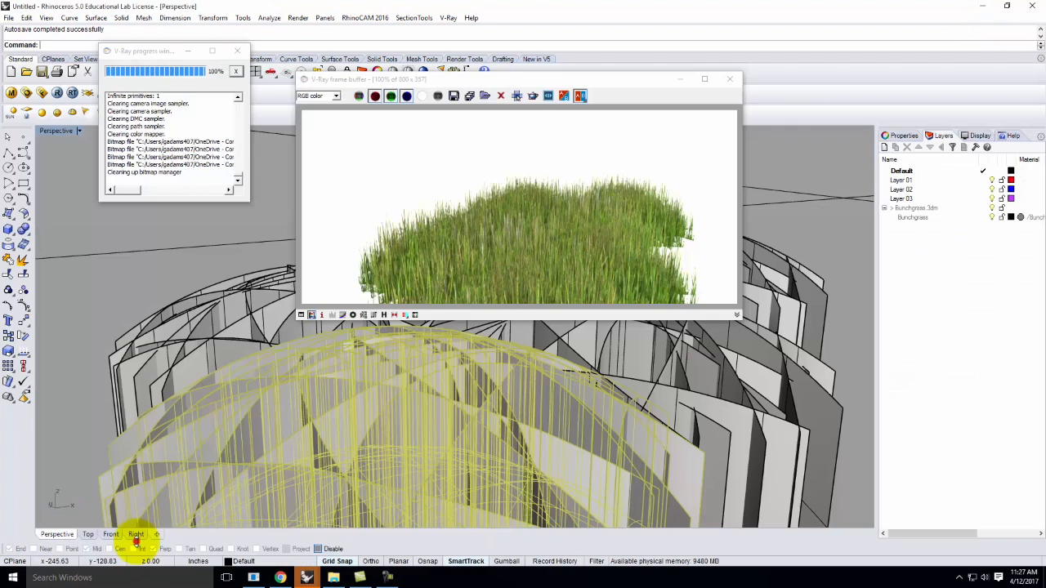
pyautogui.click(732, 80)
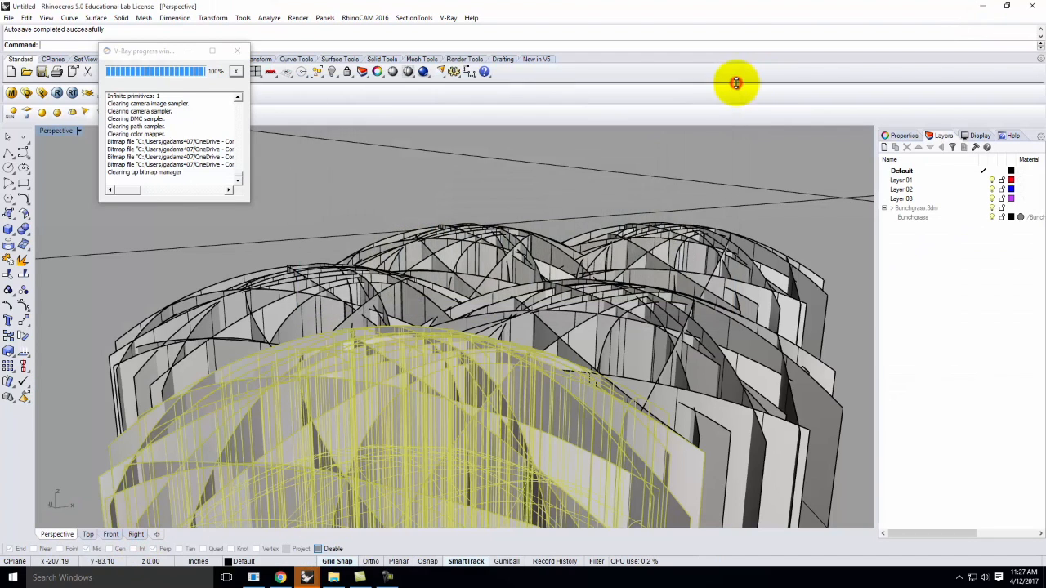
pyautogui.scroll(-5, 486, 306)
pyautogui.click(648, 349)
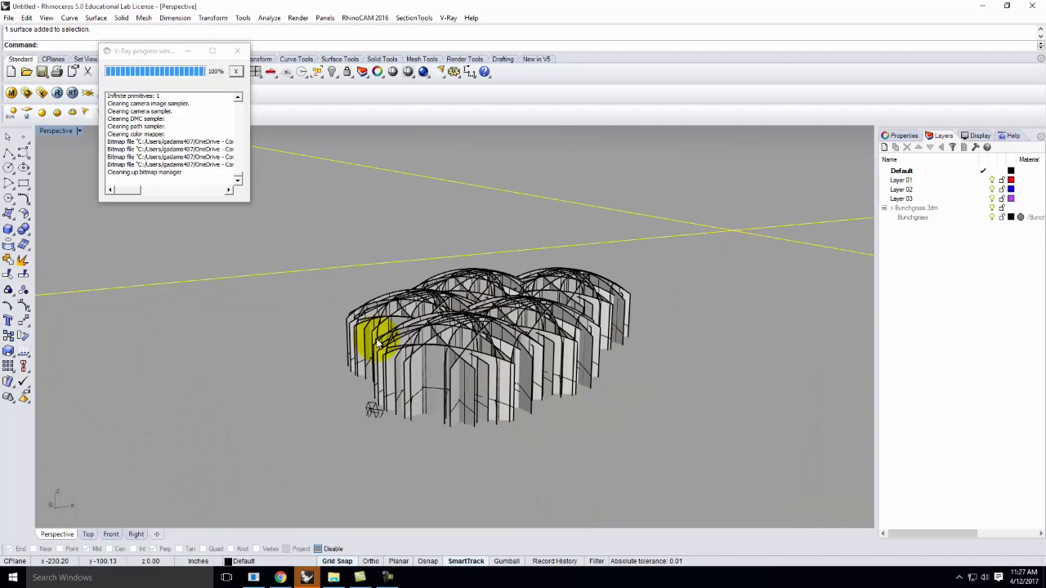
# Open the V-Ray material editor and preview the Bunchgrass material's diffuse color texture without changing it.
pyautogui.click(12, 93)
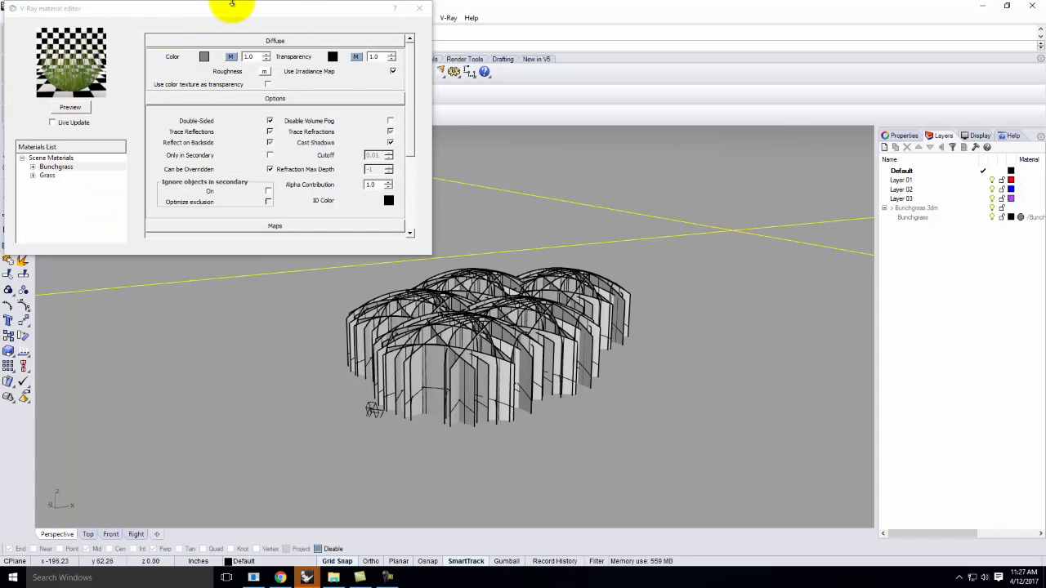
pyautogui.moveTo(226, 11); pyautogui.dragTo(284, 44)
pyautogui.click(286, 91)
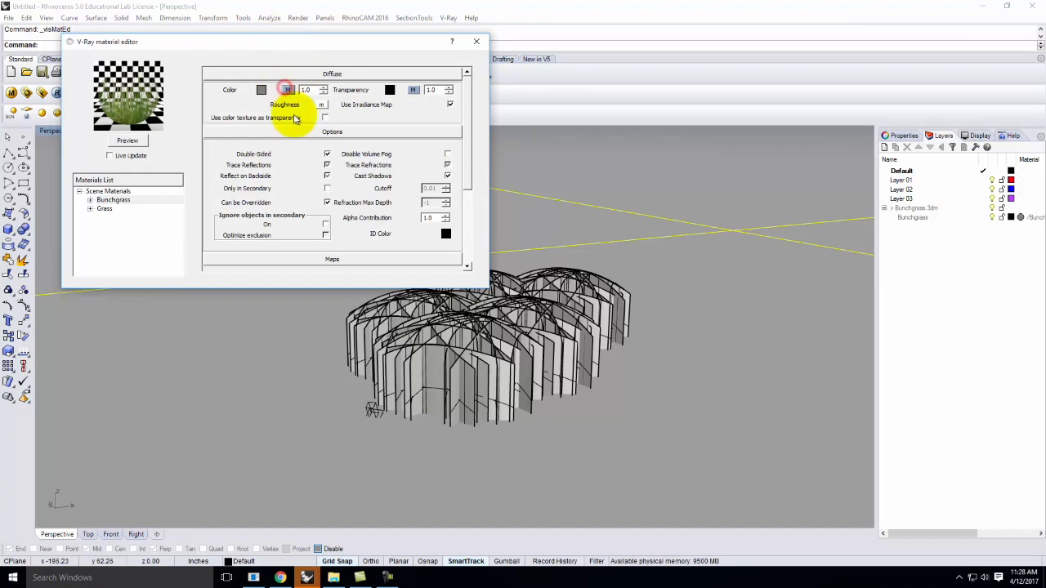
pyautogui.click(394, 280)
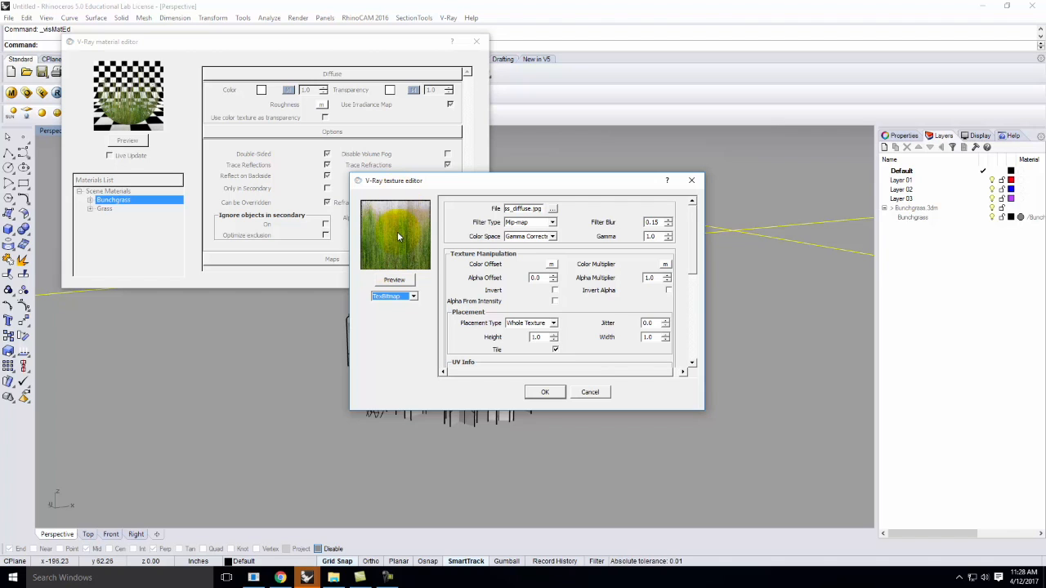
pyautogui.click(591, 393)
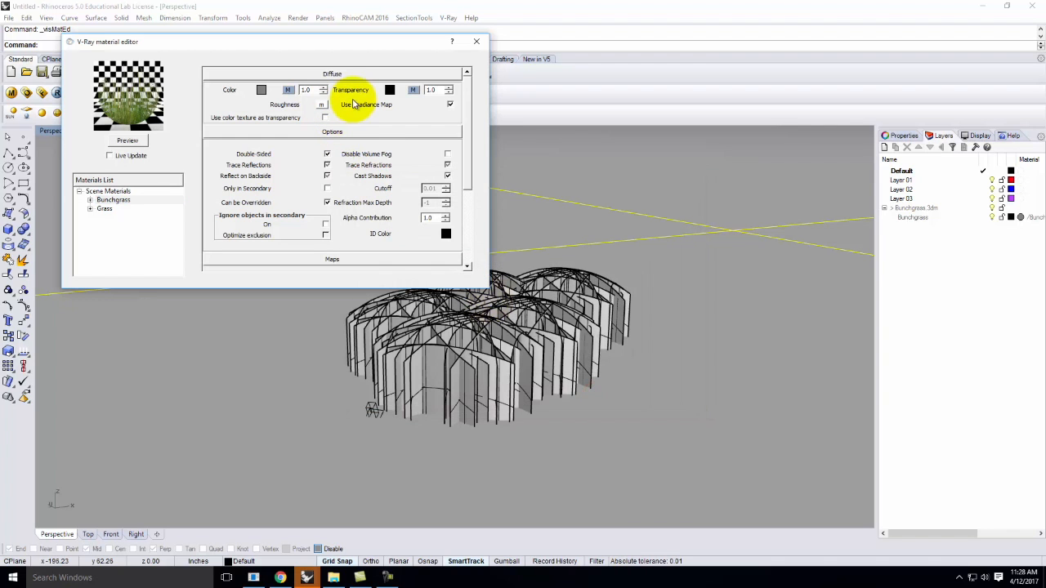
# Preview the Bunchgrass material's transparency texture and close the texture and material editors.
pyautogui.click(413, 90)
pyautogui.click(393, 279)
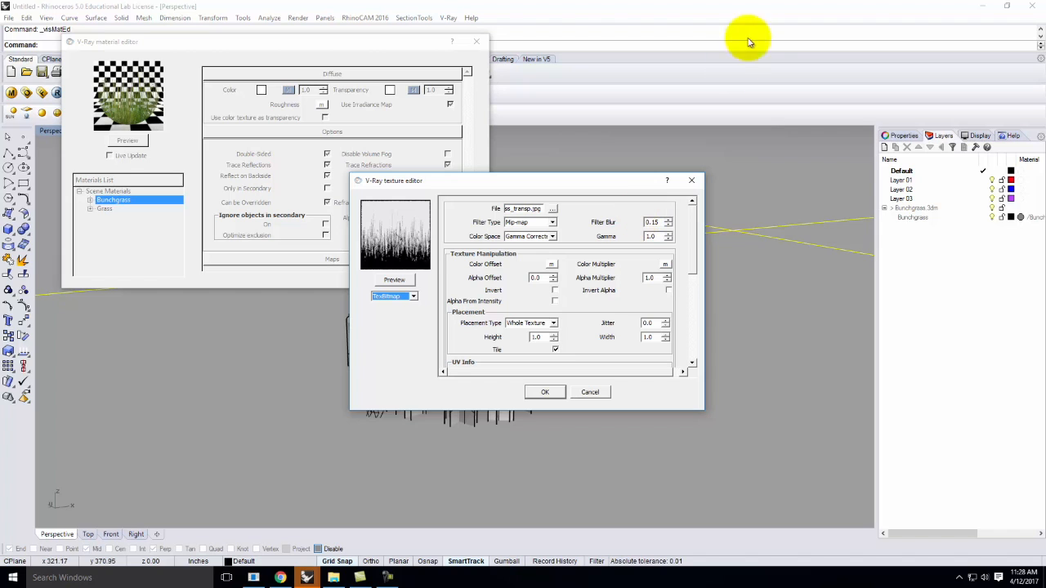
pyautogui.click(691, 180)
pyautogui.click(477, 41)
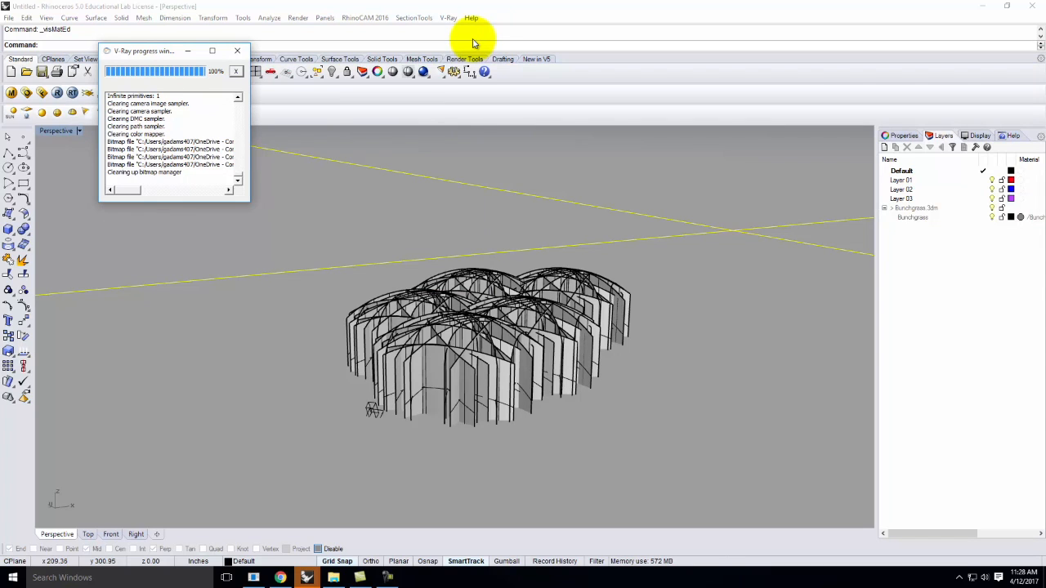
# Pick one of the overlapping grass block instances and examine the clumps' crossing vertical planes from above and from the side.
pyautogui.click(458, 342)
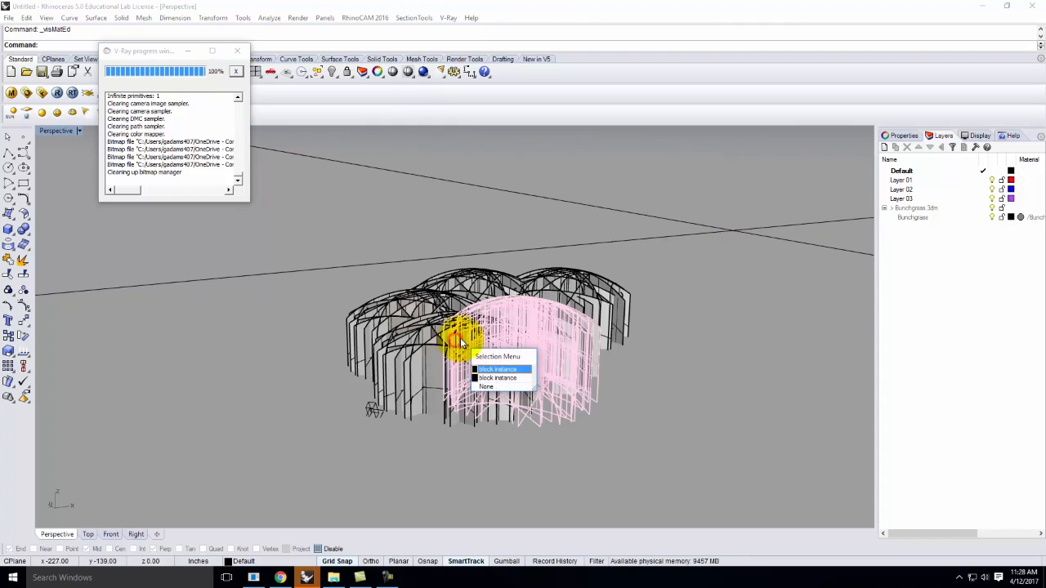
pyautogui.click(498, 379)
pyautogui.moveTo(430, 403); pyautogui.dragTo(386, 282, button='right')
pyautogui.scroll(7, 410, 377)
pyautogui.click(304, 250)
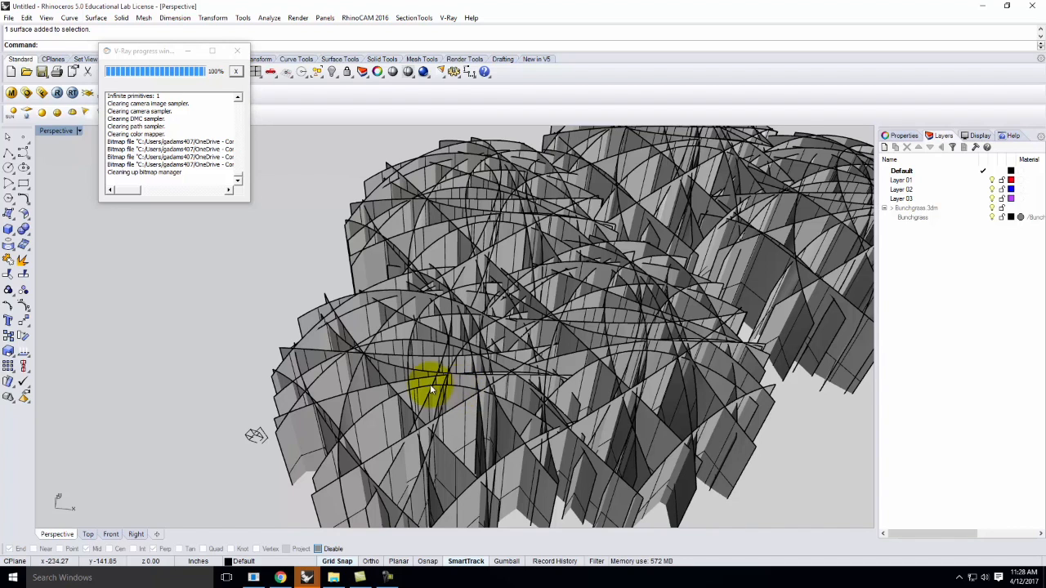
pyautogui.moveTo(365, 289); pyautogui.dragTo(433, 343, button='right')
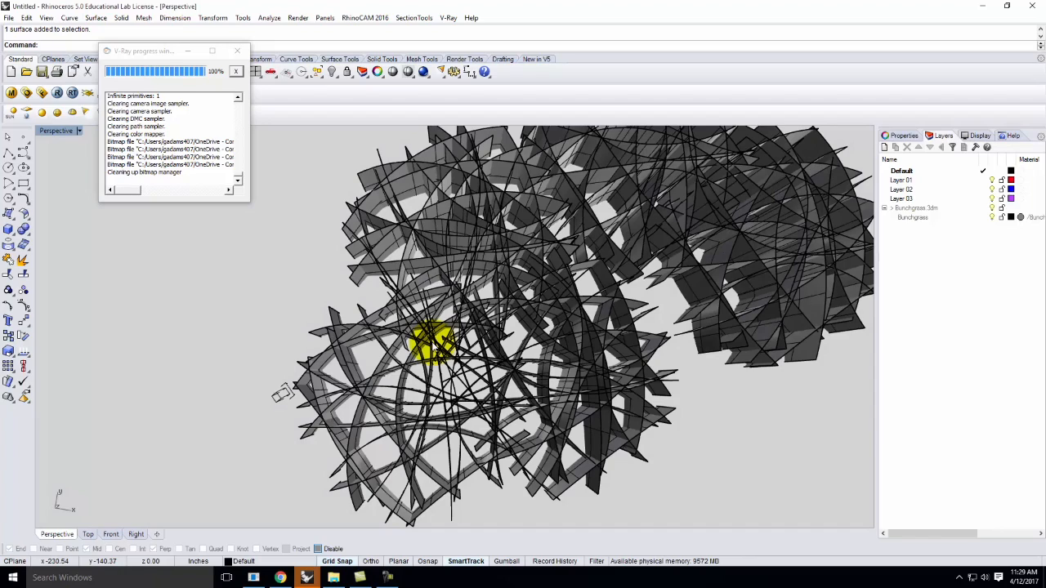
pyautogui.moveTo(434, 344); pyautogui.dragTo(542, 274, button='right')
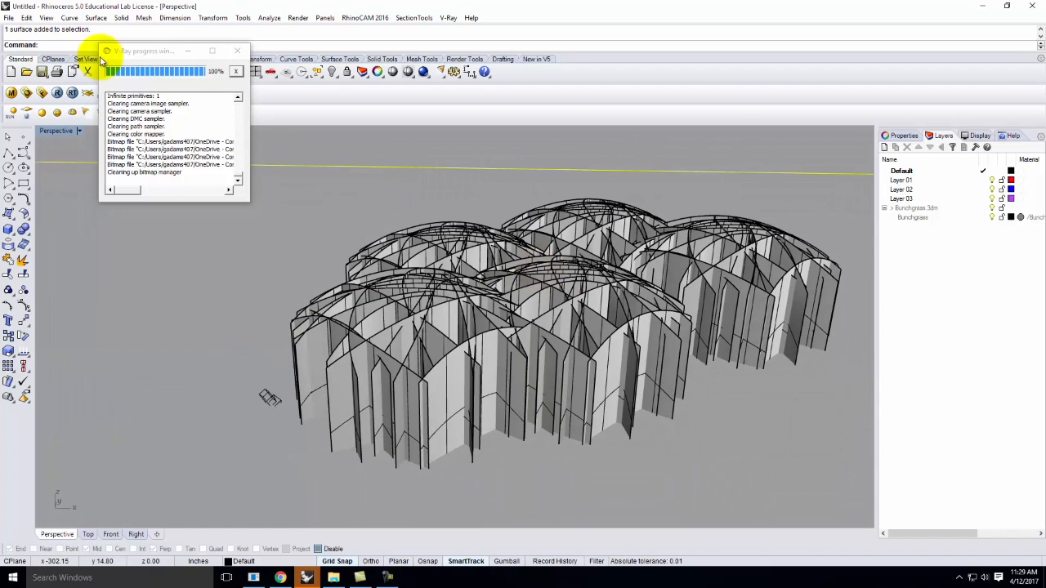
# Show the V-Ray frame buffer with the last grass rendering, and minimize it.
pyautogui.click(40, 93)
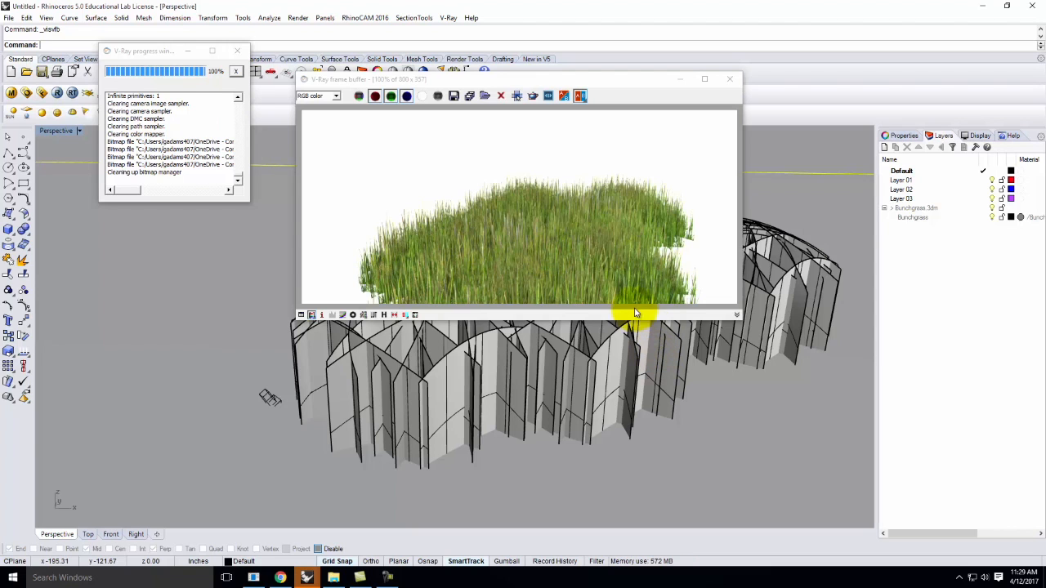
pyautogui.moveTo(596, 82)
pyautogui.mouseDown()
pyautogui.moveTo(971, 194)
pyautogui.moveTo(753, 150)
pyautogui.moveTo(589, 92)
pyautogui.mouseUp()
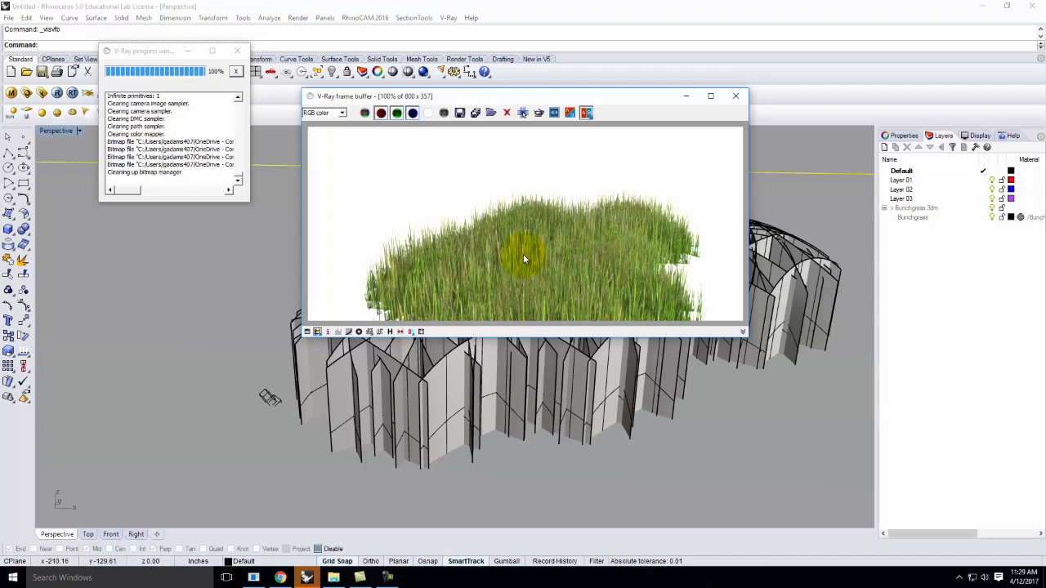
pyautogui.click(685, 96)
# Switch to Chrome and open the Landscape (By Popularity) page of the Rhino Blocks Library on the Digital Tools site.
pyautogui.click(280, 578)
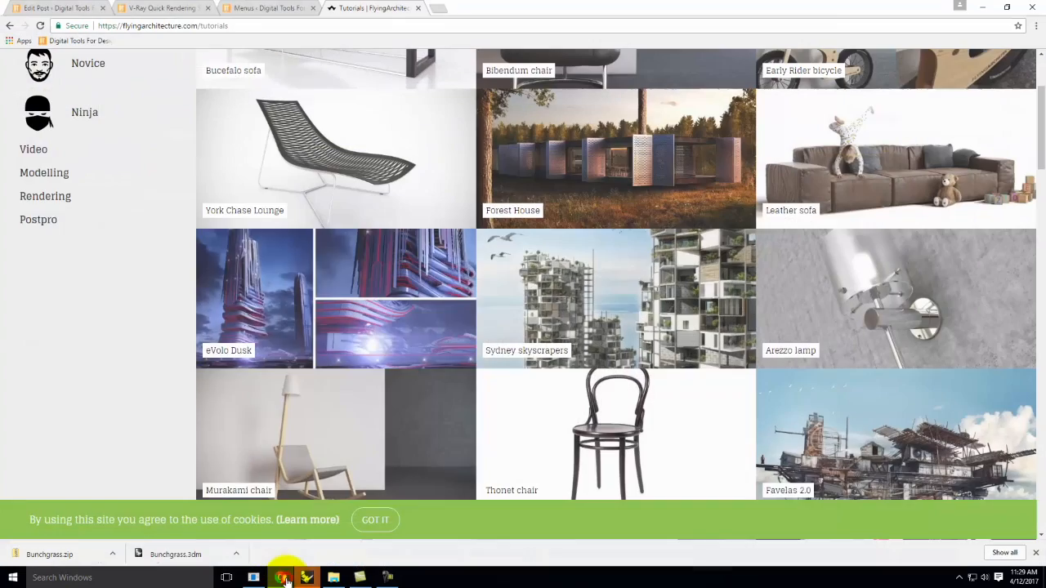
pyautogui.scroll(2, 505, 295)
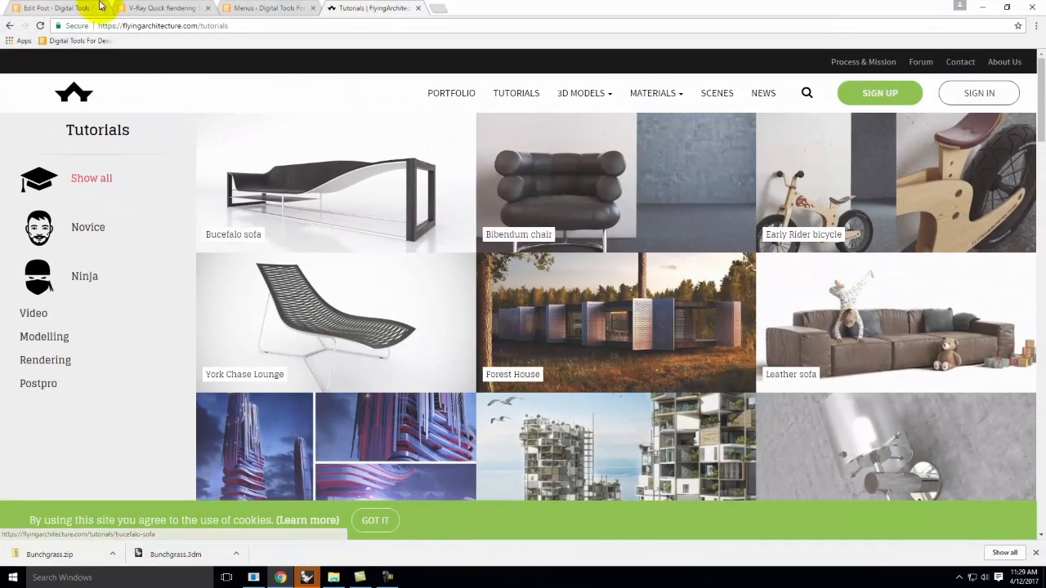
pyautogui.click(143, 8)
pyautogui.scroll(3, 433, 347)
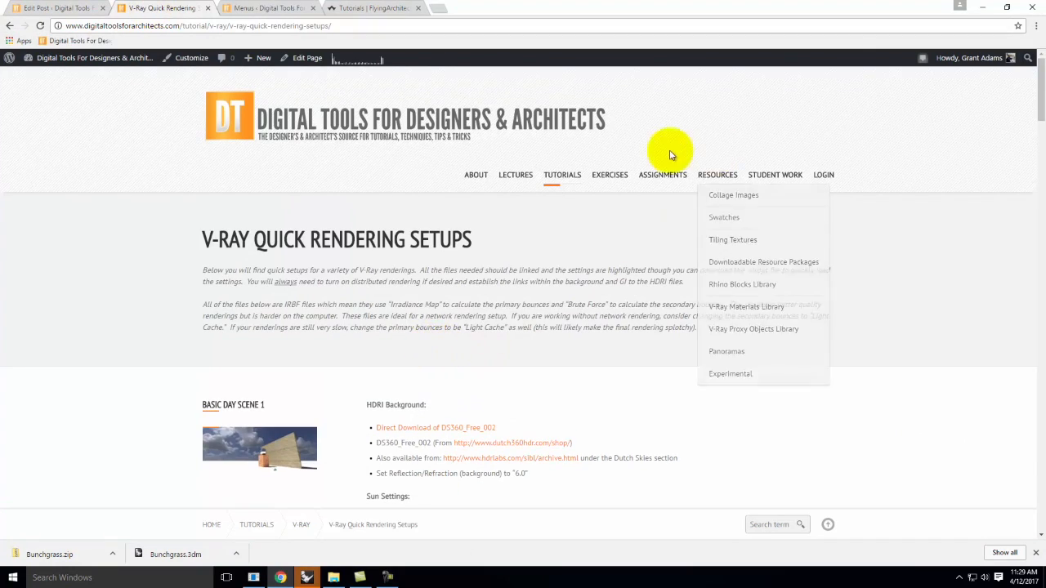
pyautogui.moveTo(564, 178)
pyautogui.moveTo(577, 366)
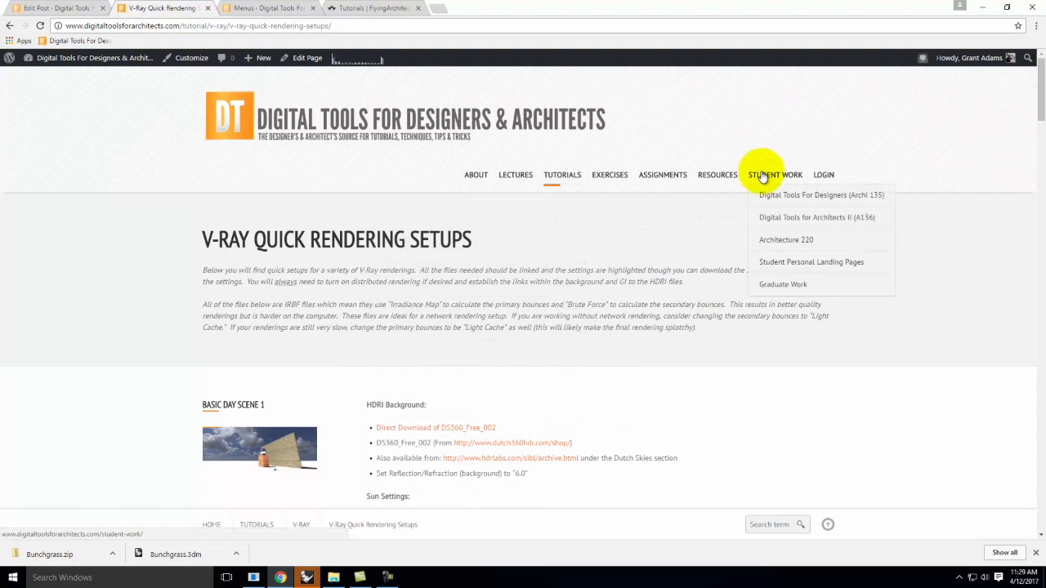
pyautogui.moveTo(727, 175)
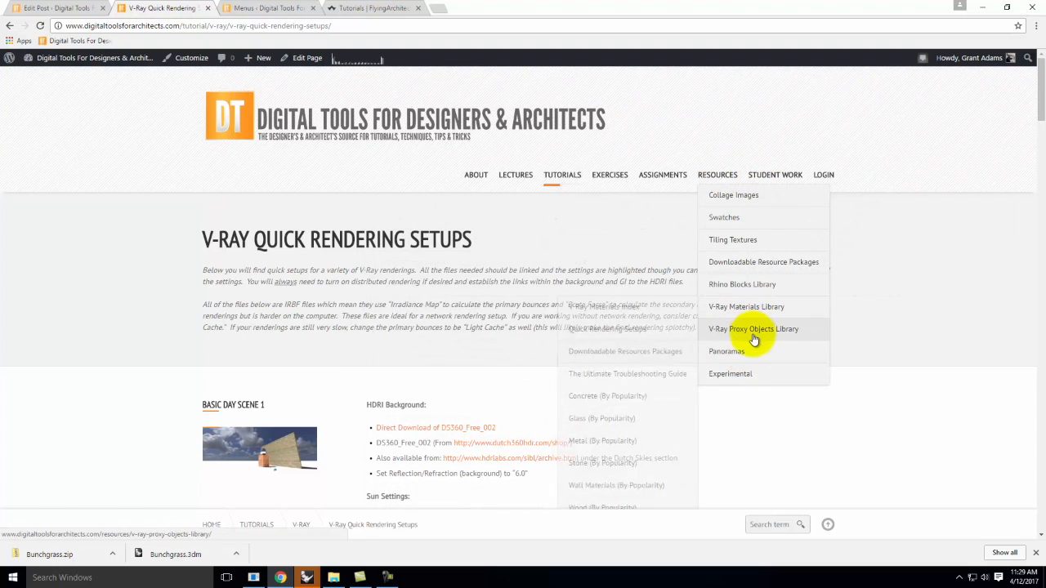
pyautogui.moveTo(743, 285)
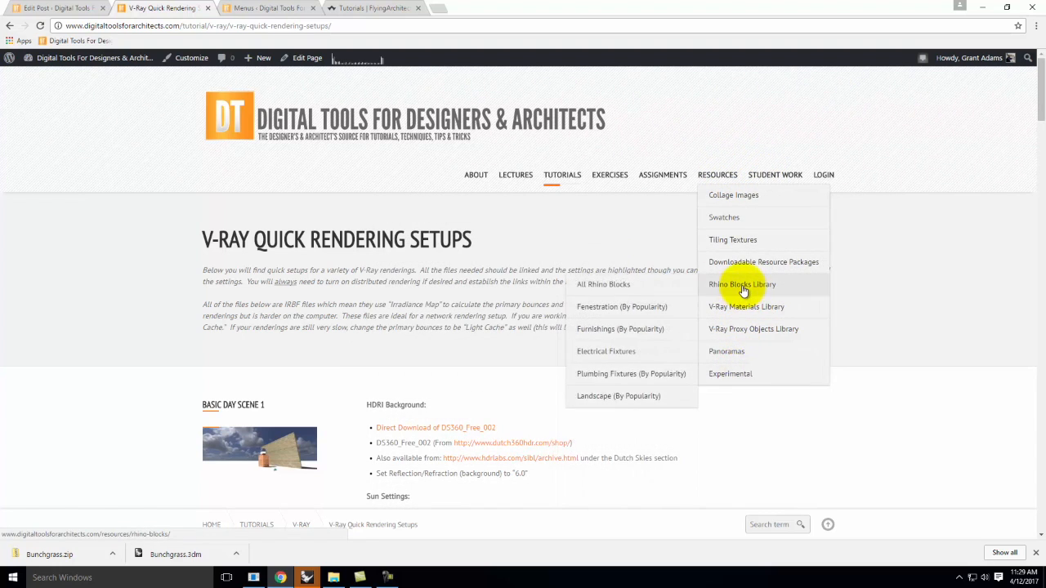
pyautogui.click(605, 397)
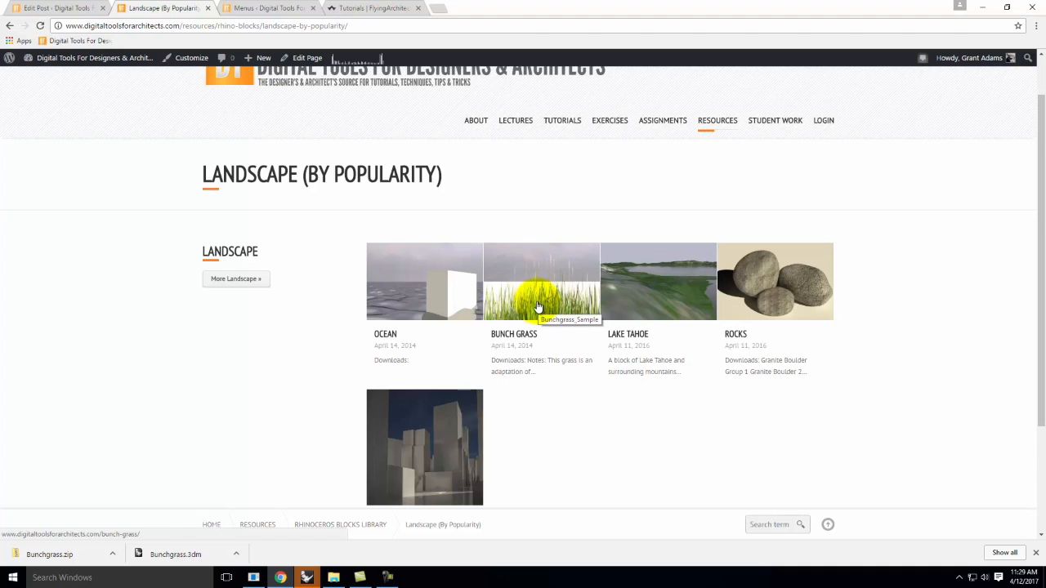
# Open the Bunch Grass page and review its download links and usage notes.
pyautogui.click(536, 335)
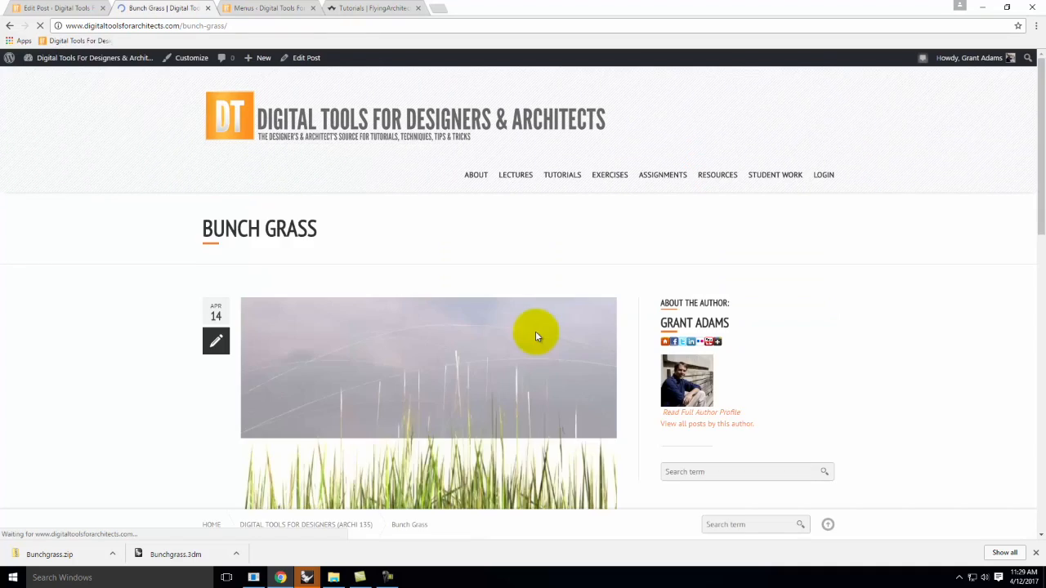
pyautogui.scroll(-3, 564, 272)
pyautogui.scroll(-2, 539, 285)
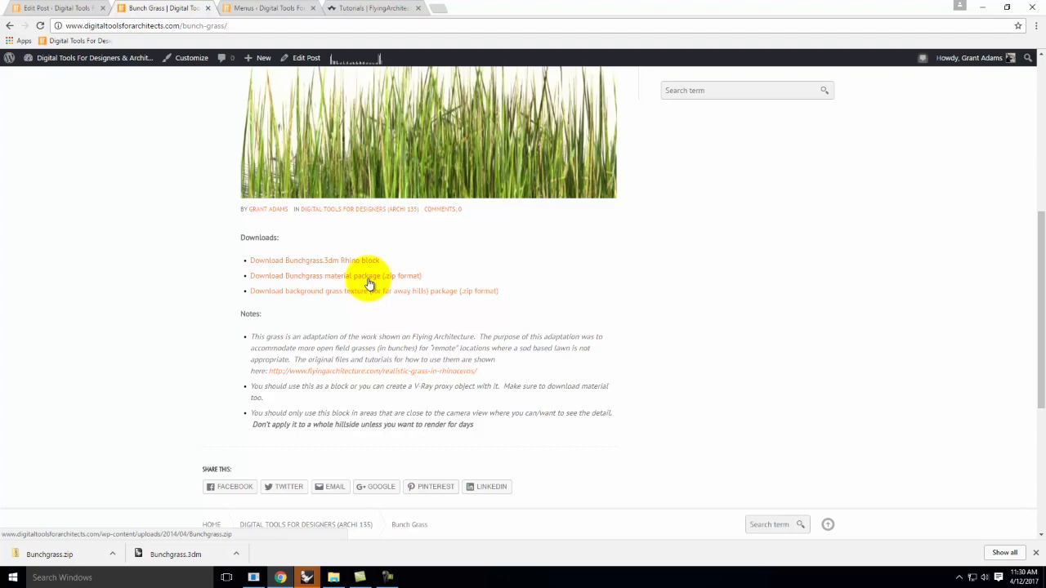
# Minimize the browser and switch to the Master Site S2017 model in Rhino.
pyautogui.click(982, 8)
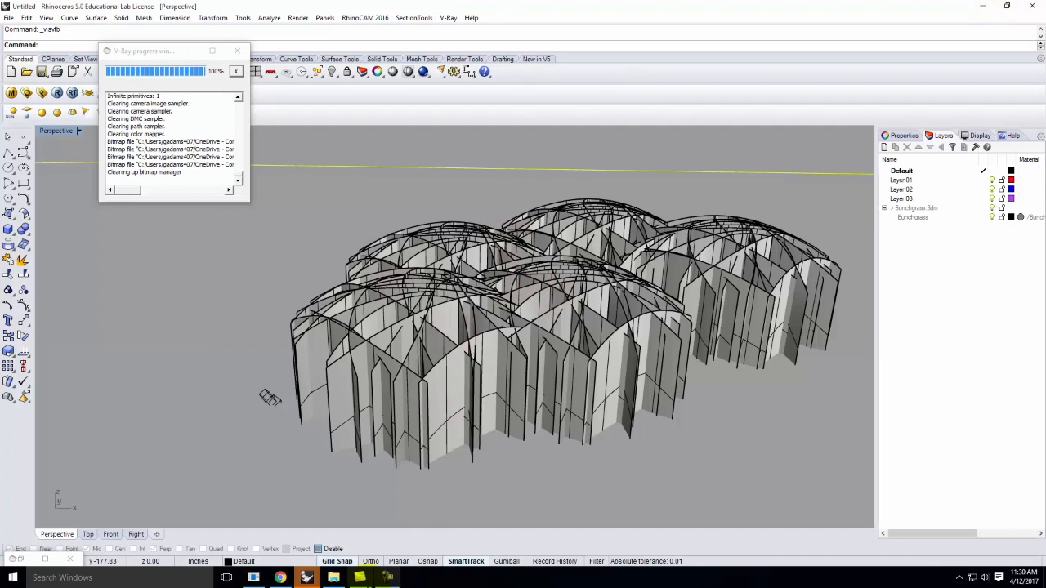
pyautogui.moveTo(306, 576)
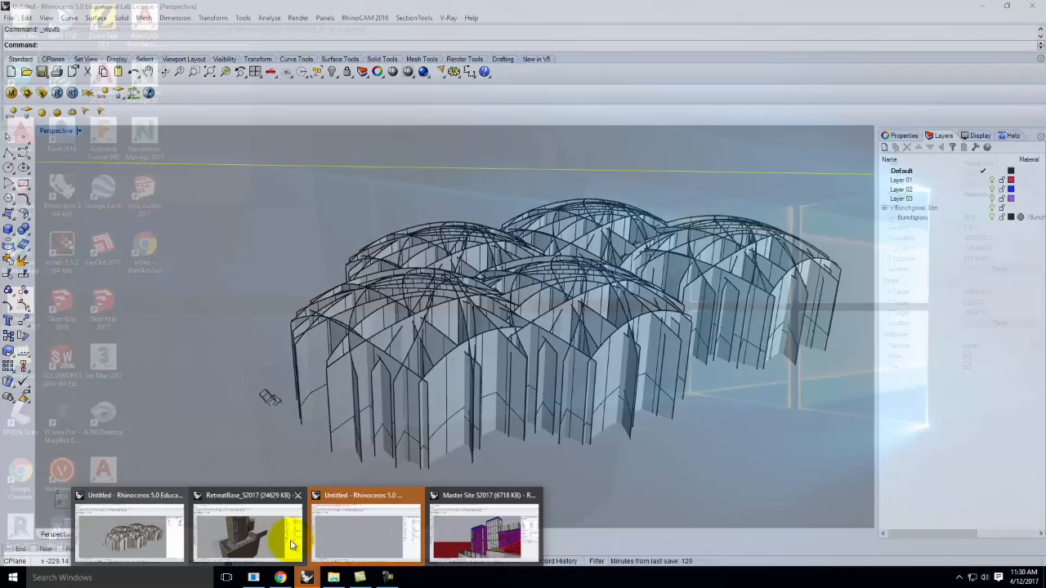
pyautogui.moveTo(478, 544)
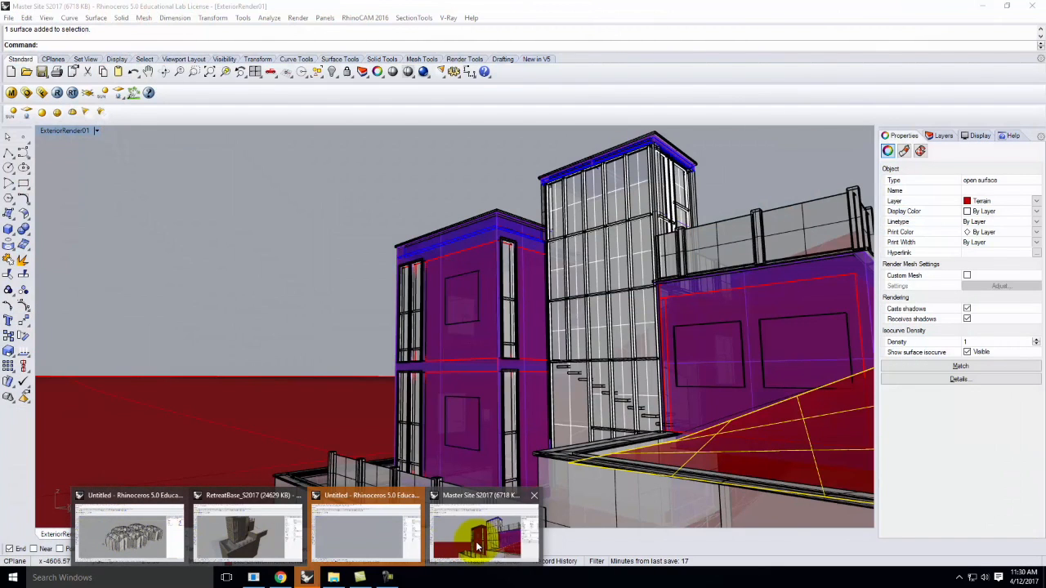
pyautogui.click(482, 543)
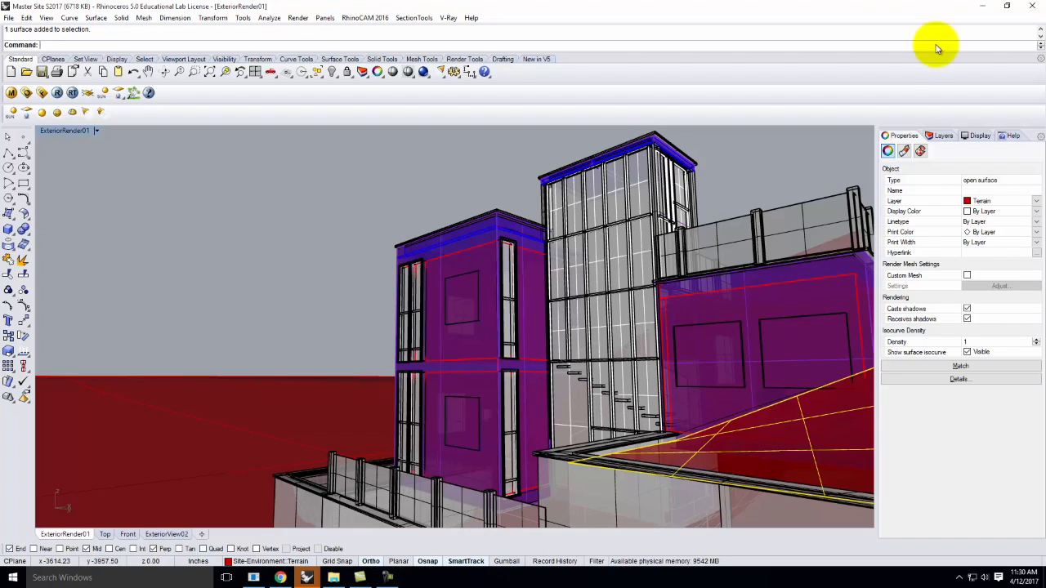
# Add a sublayer named Bunchgrass under Site-Environment and make it the current layer.
pyautogui.click(942, 135)
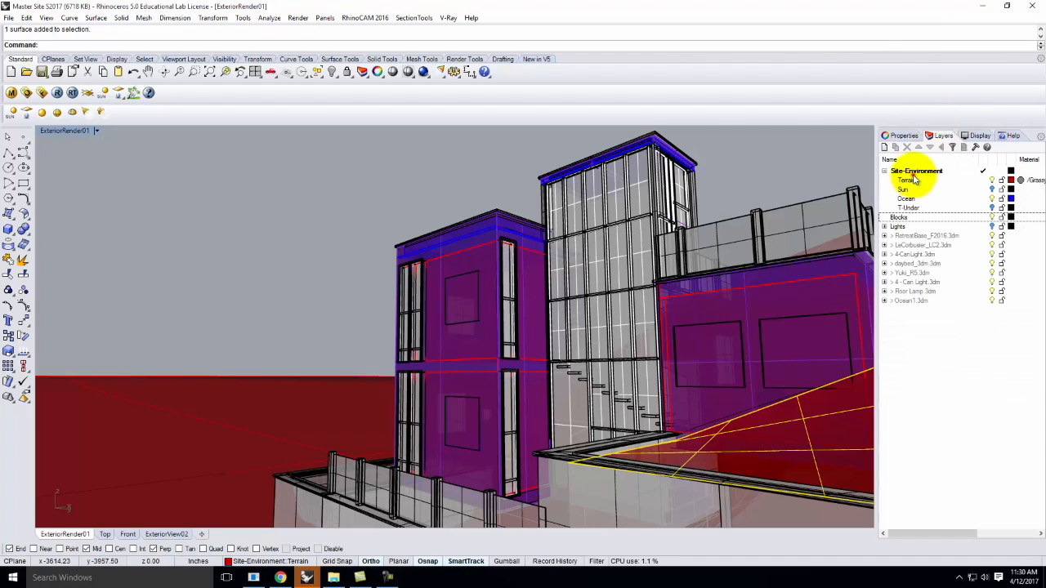
pyautogui.click(903, 172)
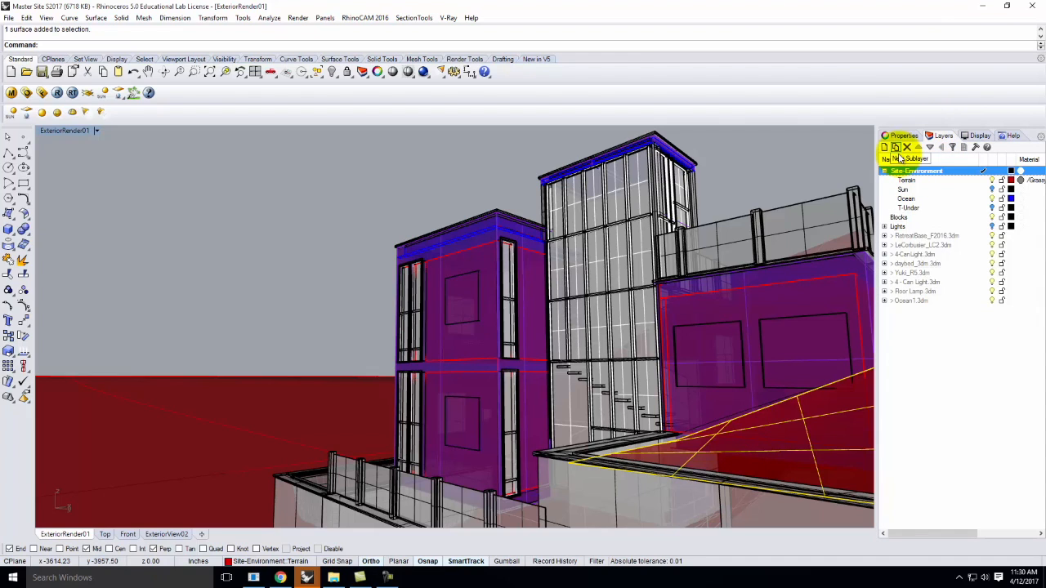
pyautogui.click(895, 147)
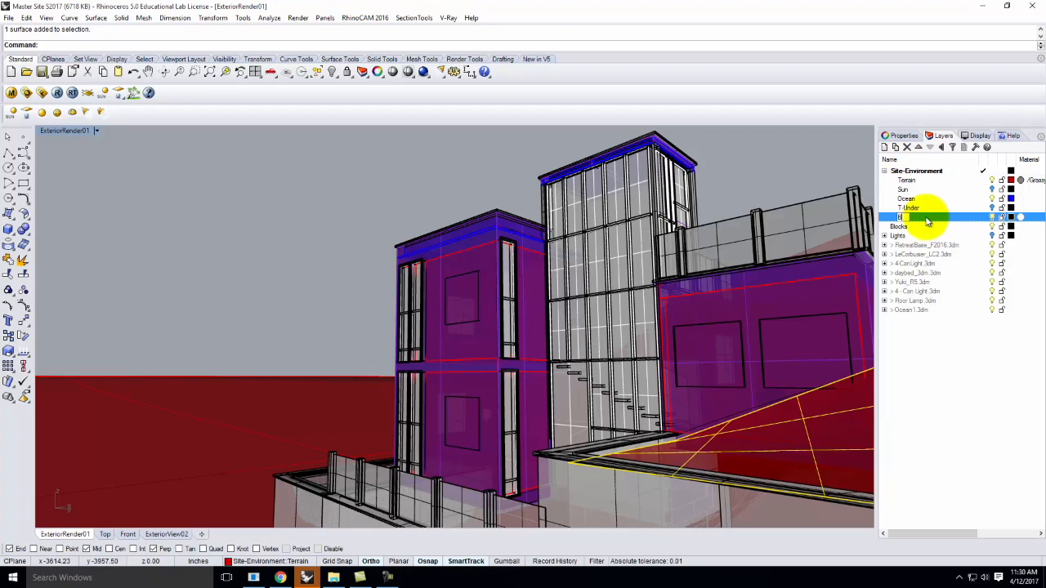
pyautogui.write('Bunchgrass')
pyautogui.press('Return')
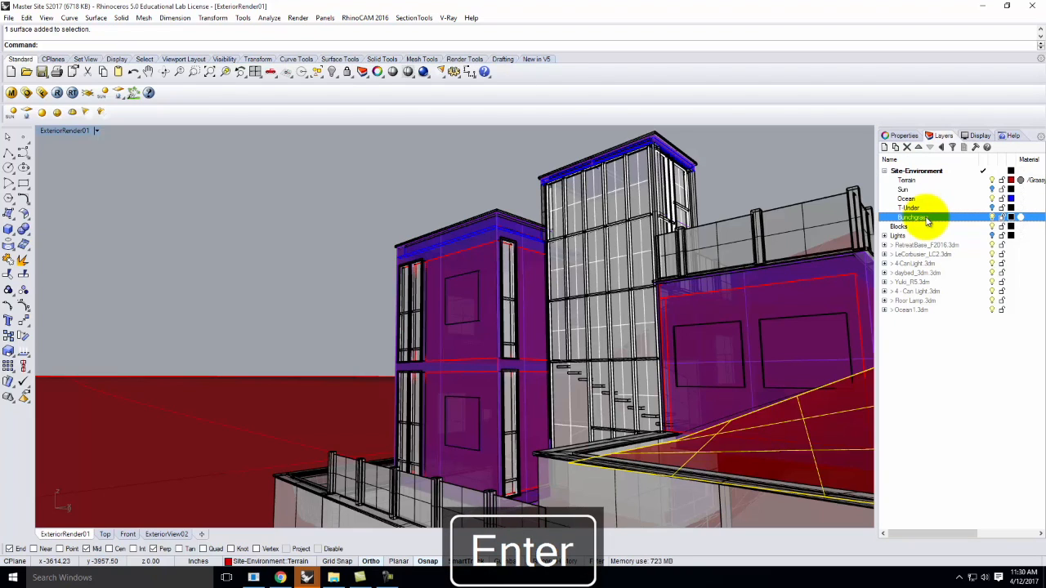
pyautogui.doubleClick(940, 218)
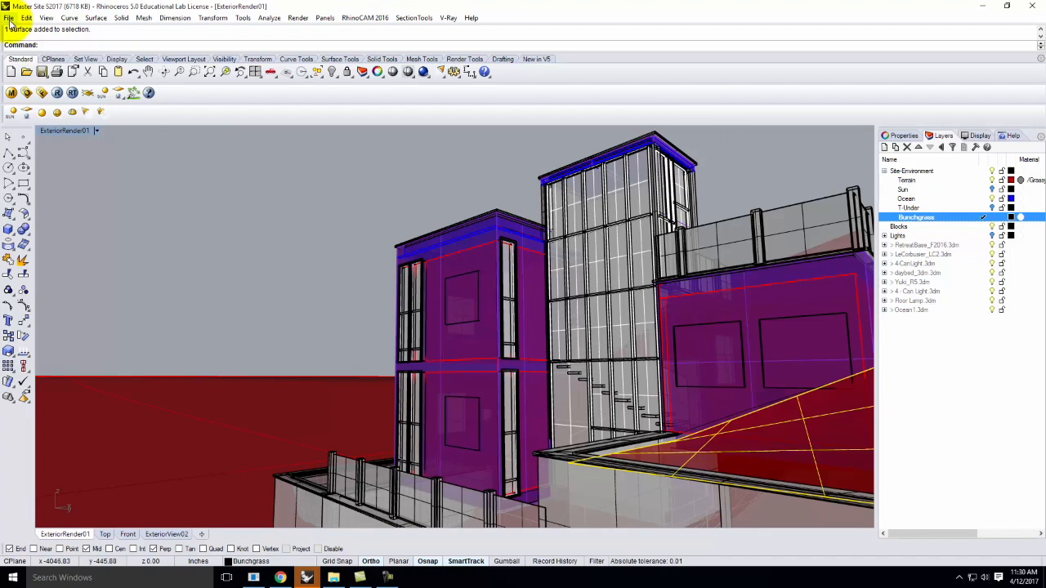
# Start inserting a block instance and choose the Bunchgrass file from the Resources > Rhino Blocks > Landscape folder on OneDrive.
pyautogui.click(24, 18)
pyautogui.moveTo(64, 209)
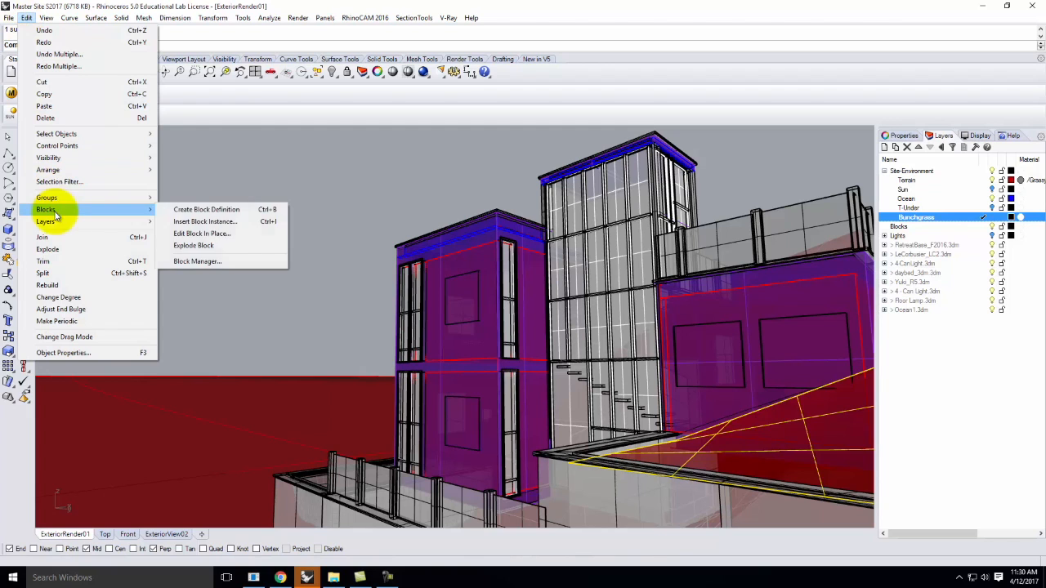
pyautogui.click(198, 221)
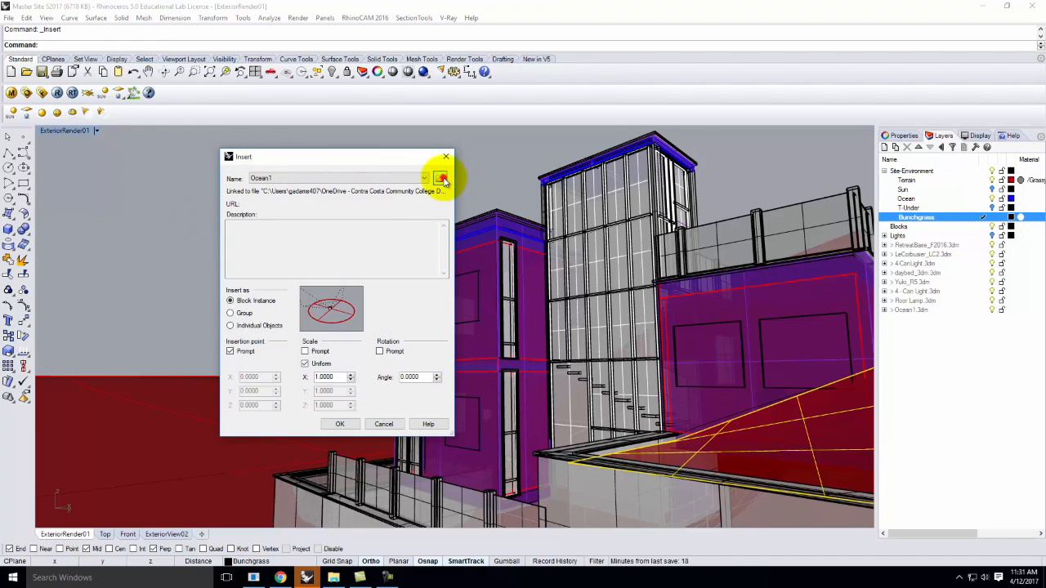
pyautogui.click(439, 179)
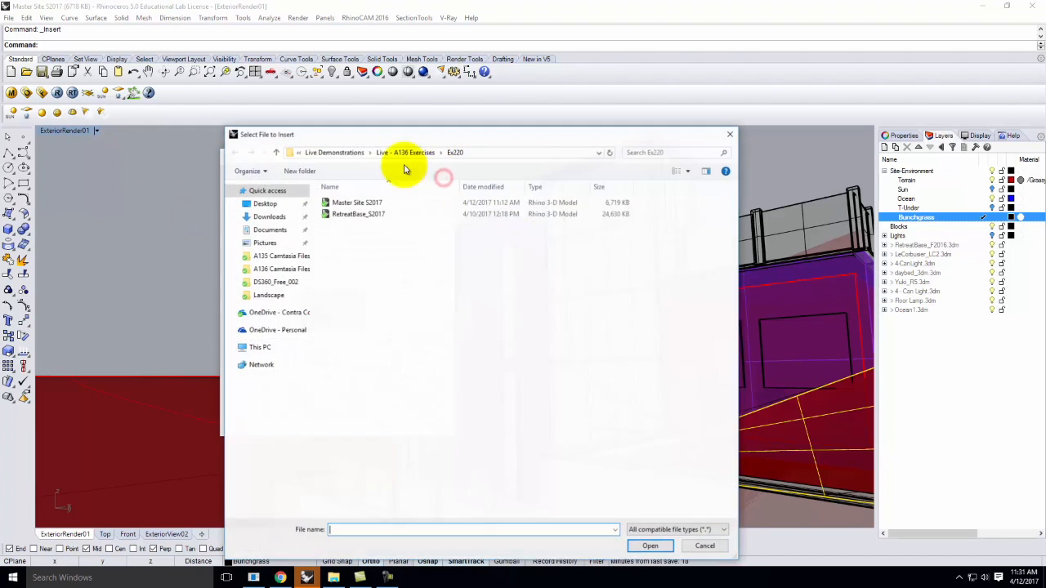
pyautogui.click(277, 316)
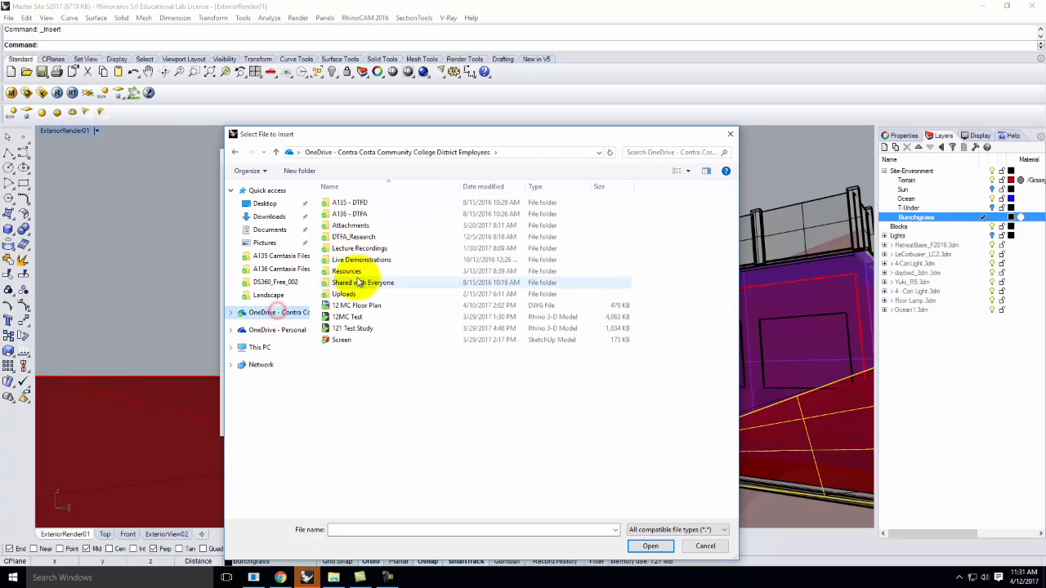
pyautogui.doubleClick(346, 271)
pyautogui.doubleClick(344, 295)
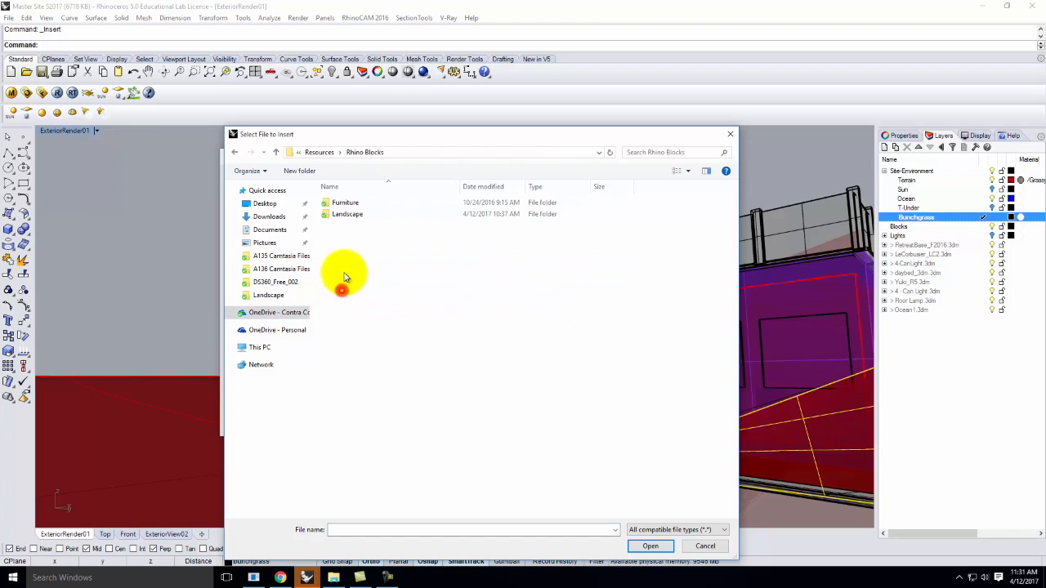
pyautogui.doubleClick(346, 214)
pyautogui.click(348, 215)
pyautogui.click(645, 544)
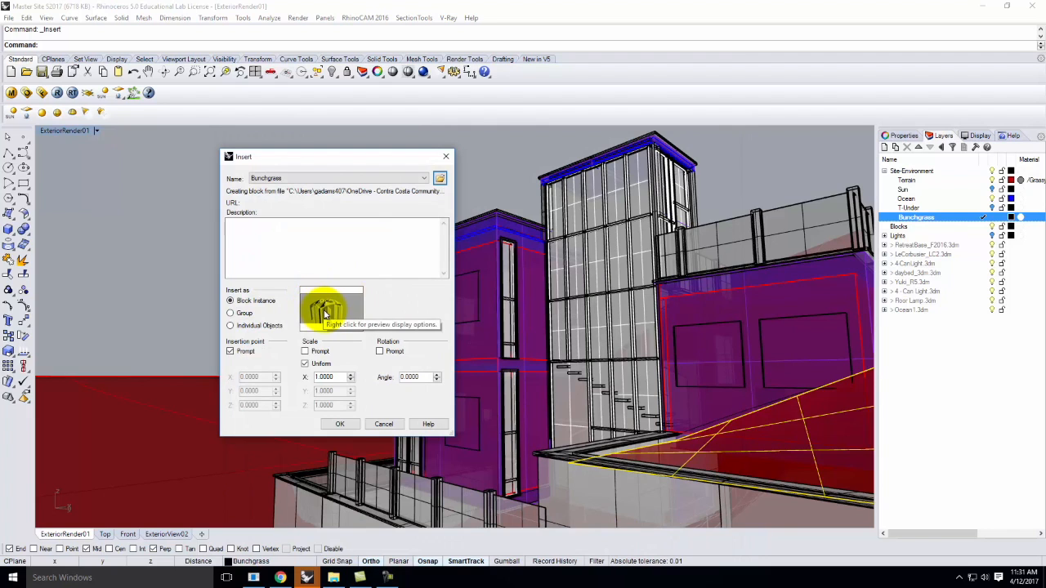
# Insert Bunchgrass as a linked block with reference layer style, placing it at the corner of the retaining wall beside the stair tower.
pyautogui.click(340, 423)
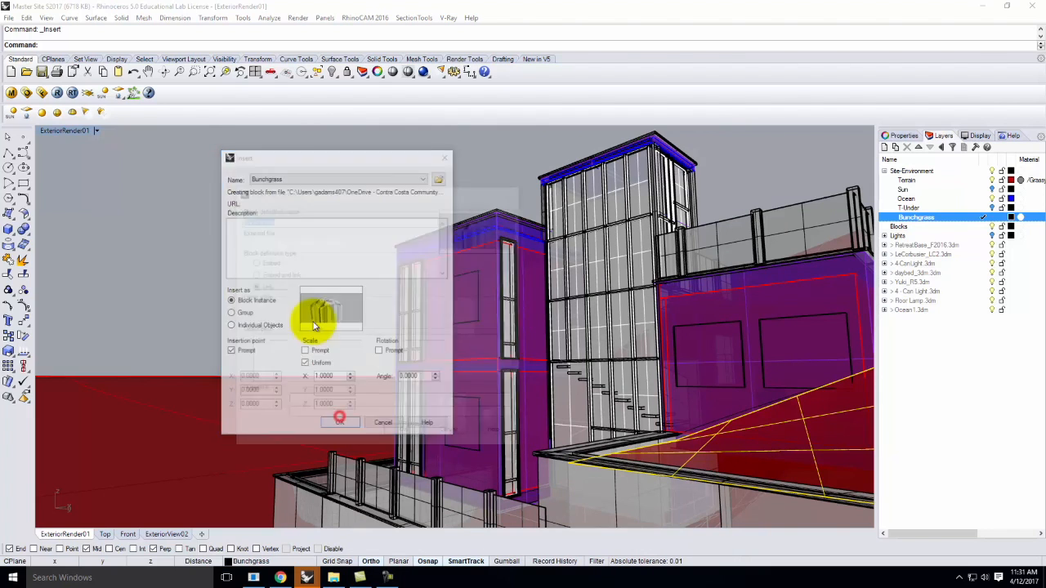
pyautogui.click(263, 285)
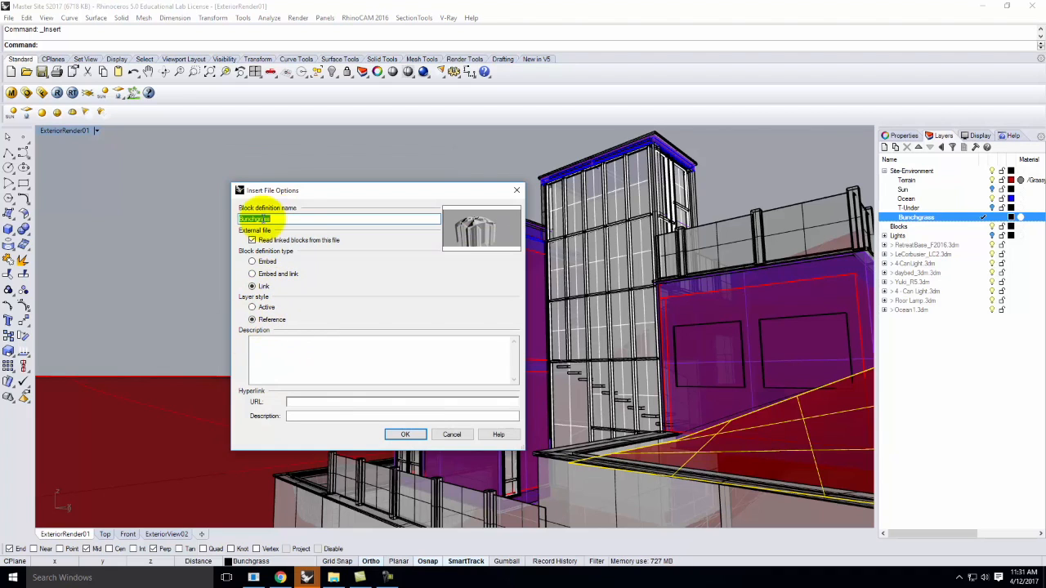
pyautogui.click(407, 435)
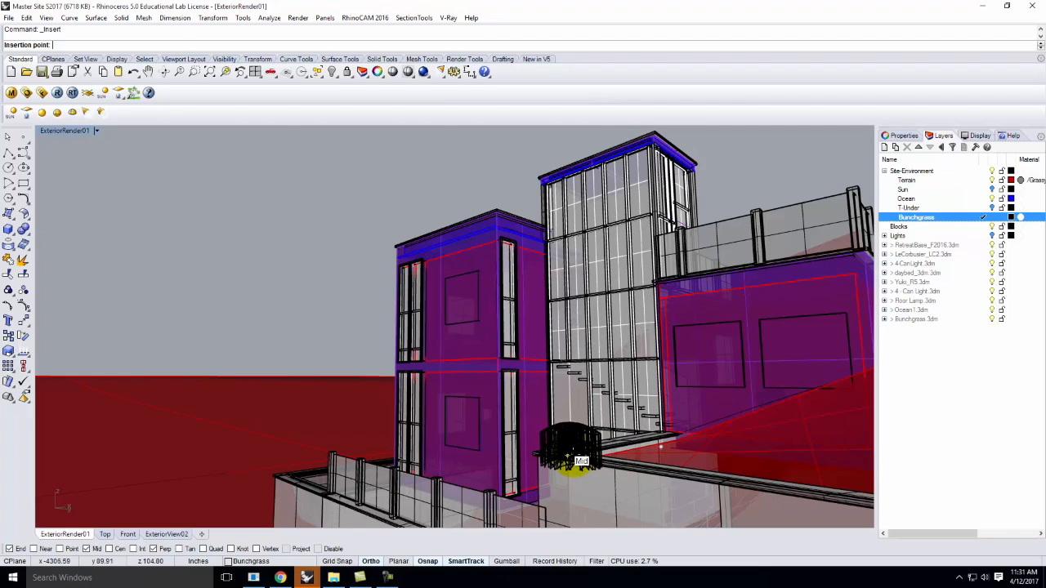
pyautogui.click(573, 457)
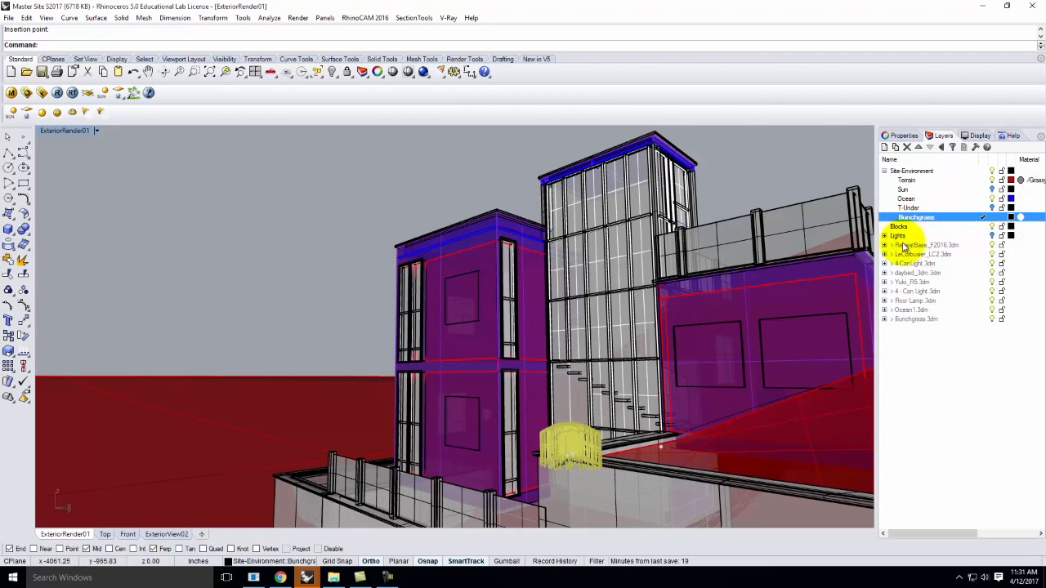
# Check the material assigned to the linked Bunchgrass.3dm layer and examine the two bunchgrass materials in the V-Ray material editor.
pyautogui.click(885, 320)
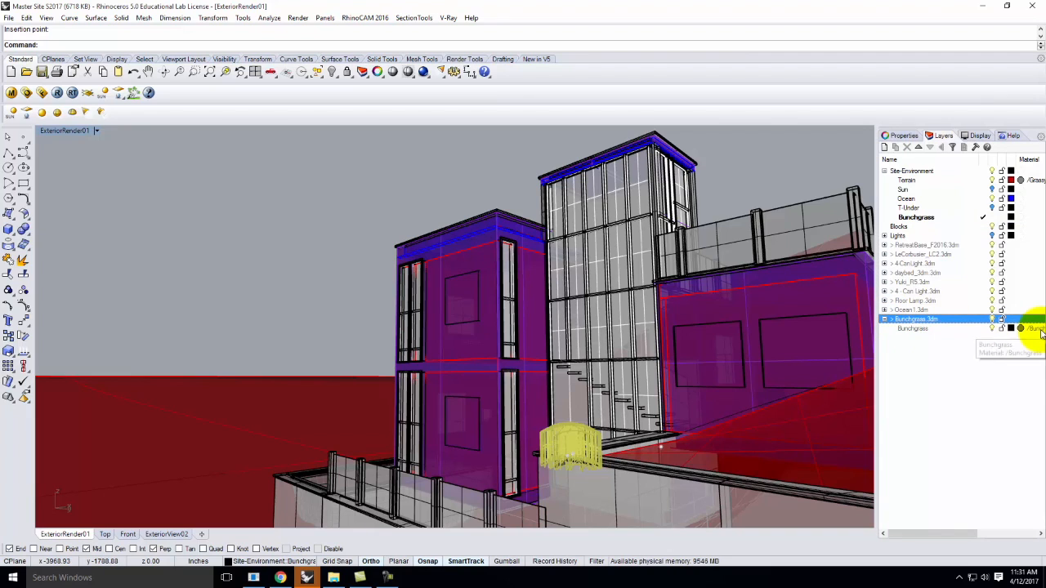
pyautogui.click(884, 319)
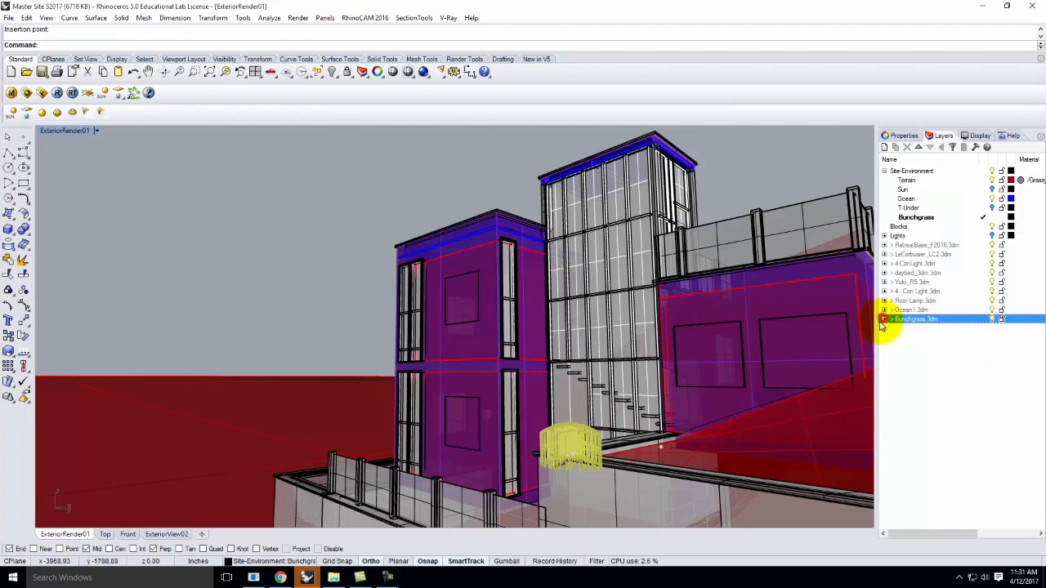
pyautogui.click(11, 94)
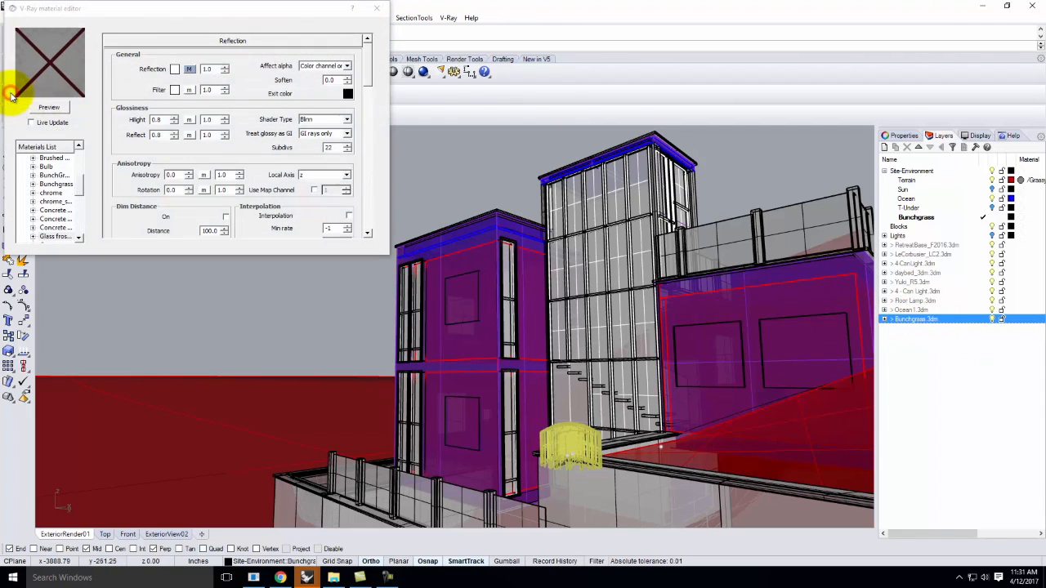
pyautogui.click(54, 183)
pyautogui.click(54, 177)
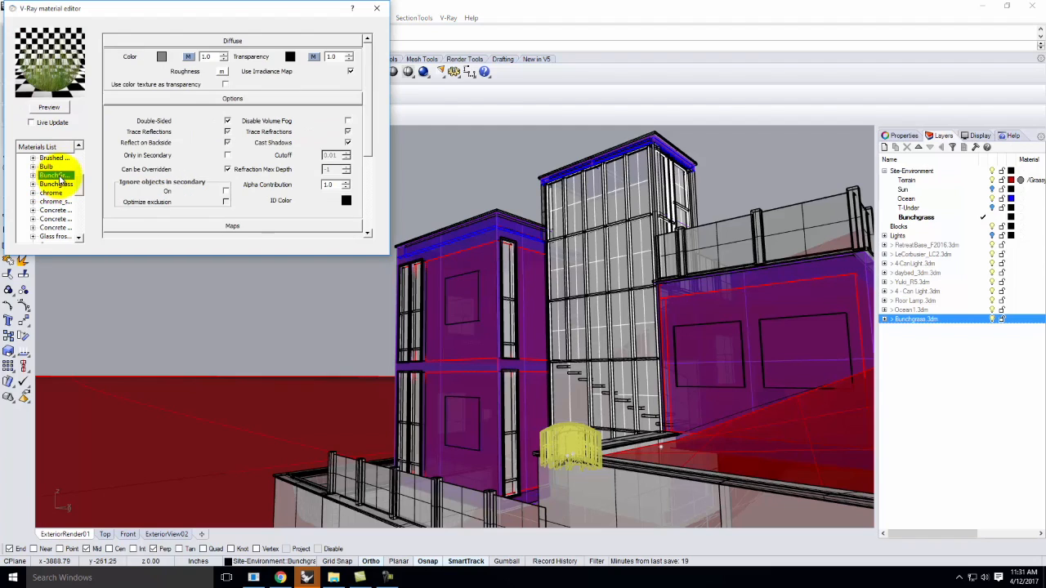
pyautogui.click(54, 107)
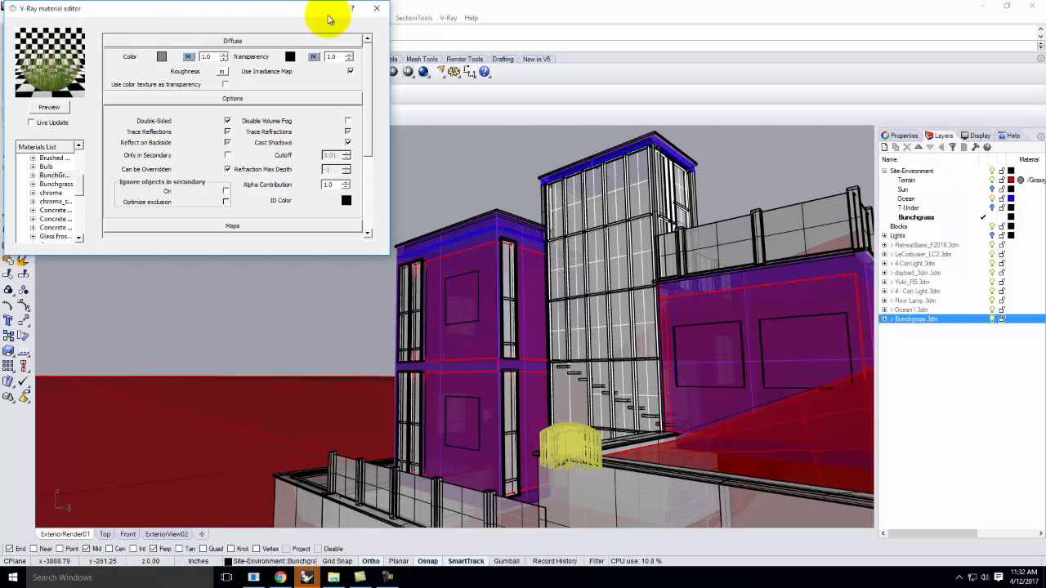
pyautogui.rightClick(52, 176)
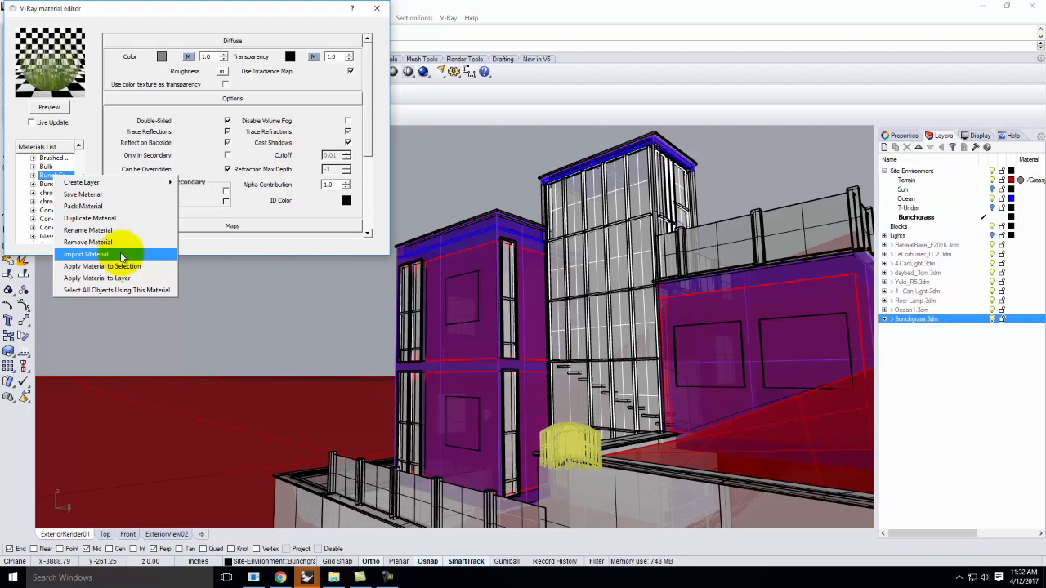
pyautogui.click(378, 16)
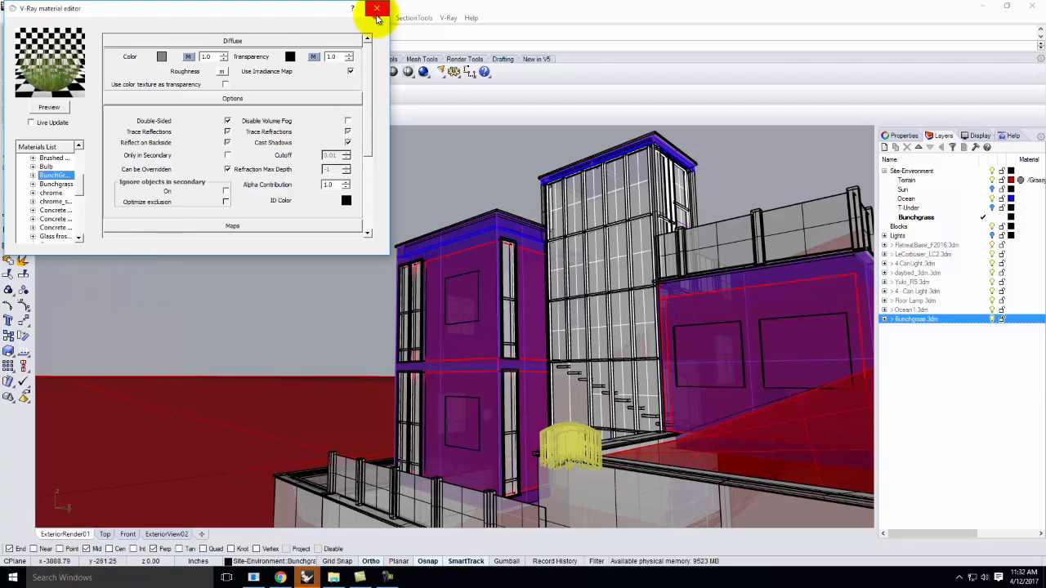
pyautogui.click(377, 16)
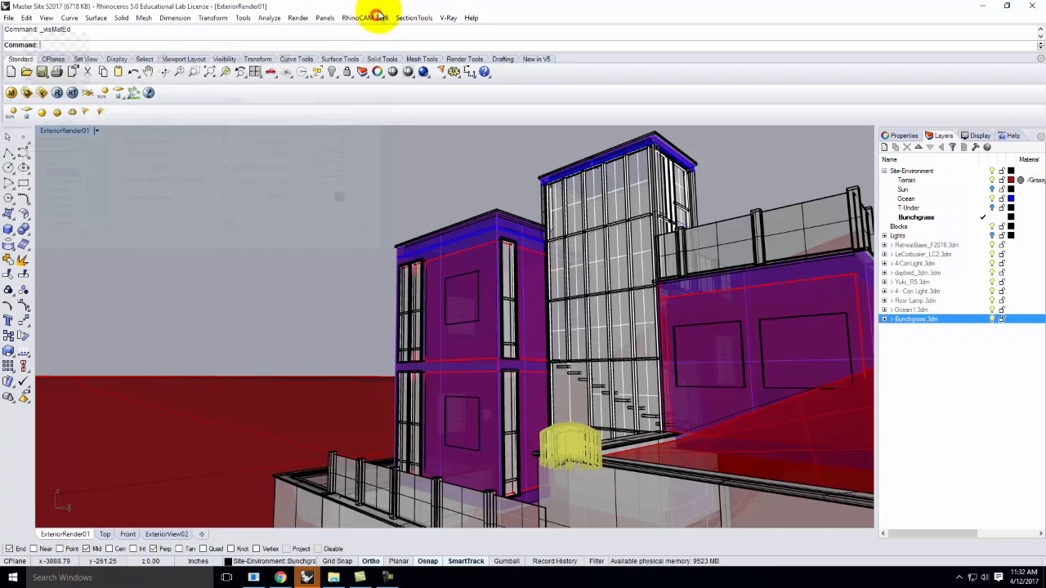
# Select the terrain surface enclosed by the retaining walls and inspect from above how the grass block sits at its corner.
pyautogui.moveTo(464, 268); pyautogui.dragTo(539, 353, button='right')
pyautogui.scroll(5, 671, 438)
pyautogui.moveTo(649, 437); pyautogui.dragTo(626, 319, button='right')
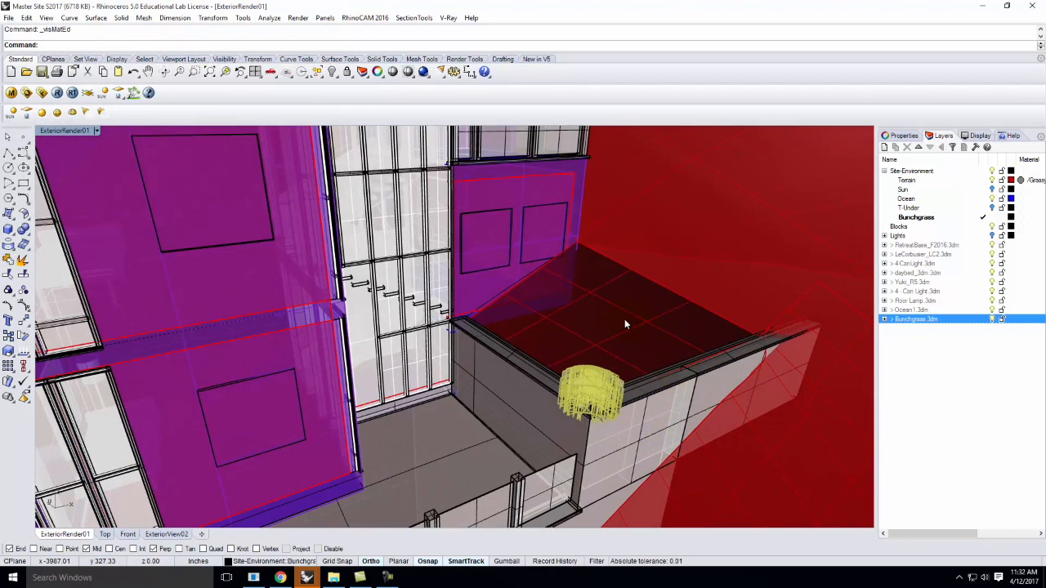
pyautogui.click(626, 320)
pyautogui.click(661, 350)
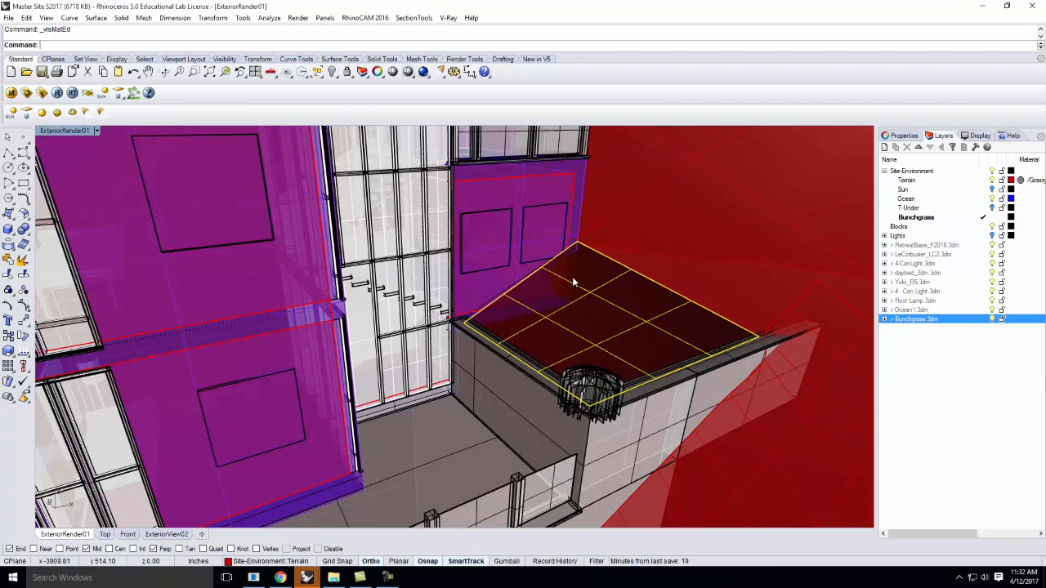
pyautogui.scroll(4, 596, 368)
pyautogui.moveTo(622, 387); pyautogui.dragTo(621, 446, button='right')
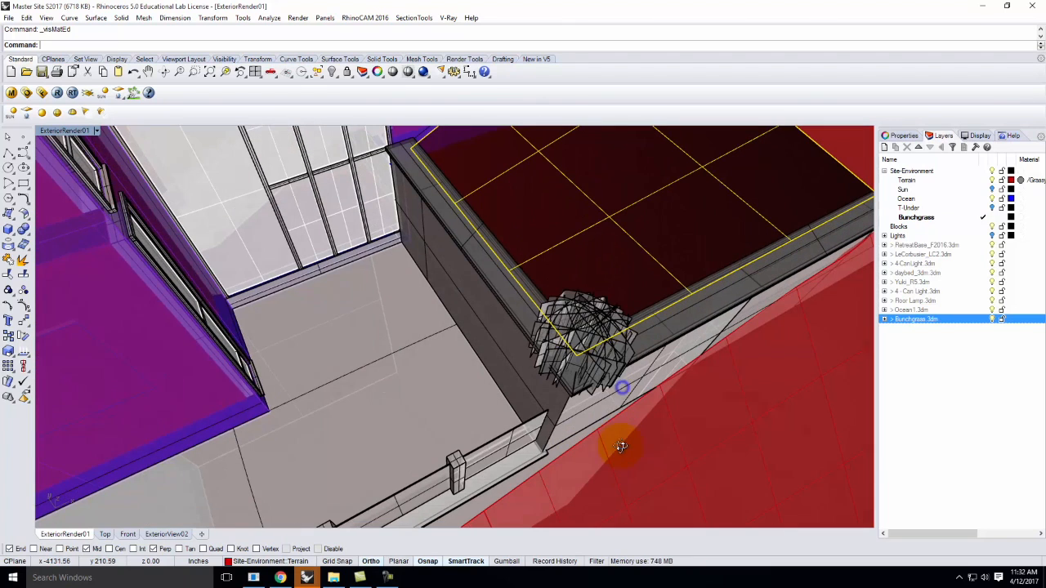
# With object snaps off, move the bunchgrass block in Top view about 20 in diagonally, inside the retaining wall corner onto the enclosed terrain.
pyautogui.click(600, 333)
pyautogui.click(628, 360)
pyautogui.moveTo(665, 367); pyautogui.dragTo(716, 292, button='right')
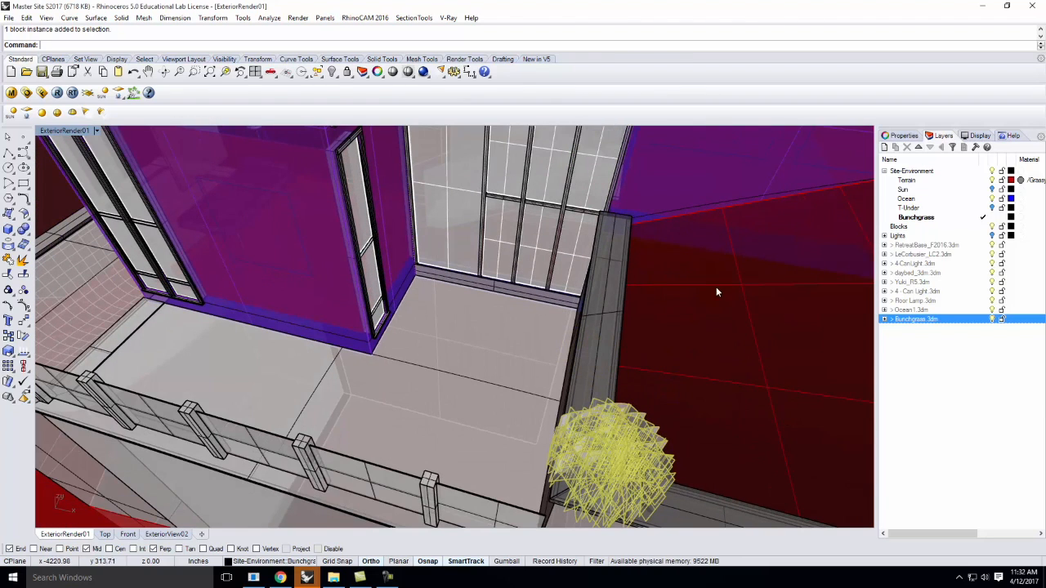
pyautogui.doubleClick(66, 133)
pyautogui.doubleClick(44, 130)
pyautogui.scroll(-5, 315, 375)
pyautogui.scroll(10, 498, 327)
pyautogui.write('move')
pyautogui.press('Return')
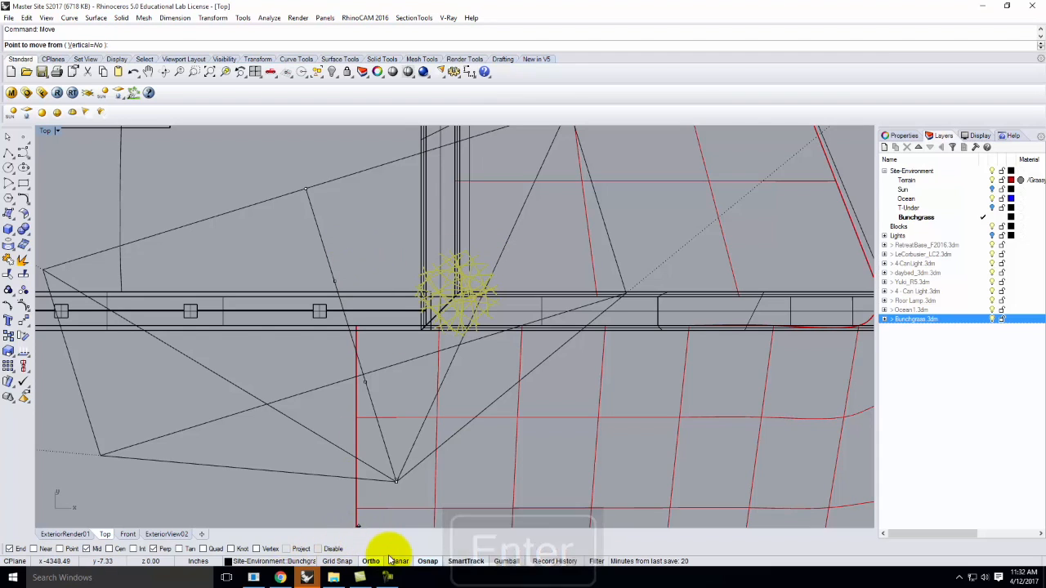
pyautogui.click(428, 561)
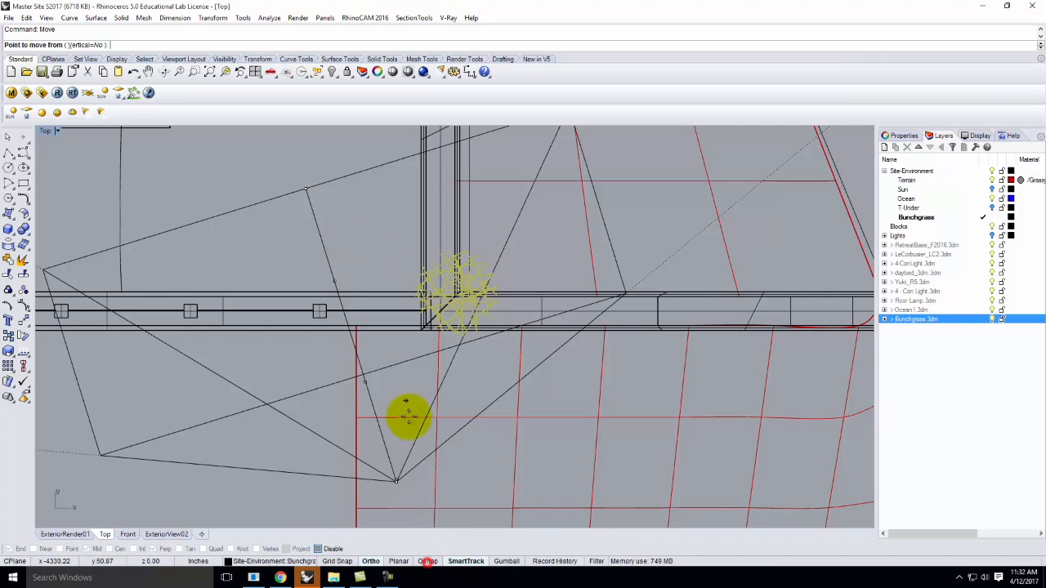
pyautogui.click(364, 229)
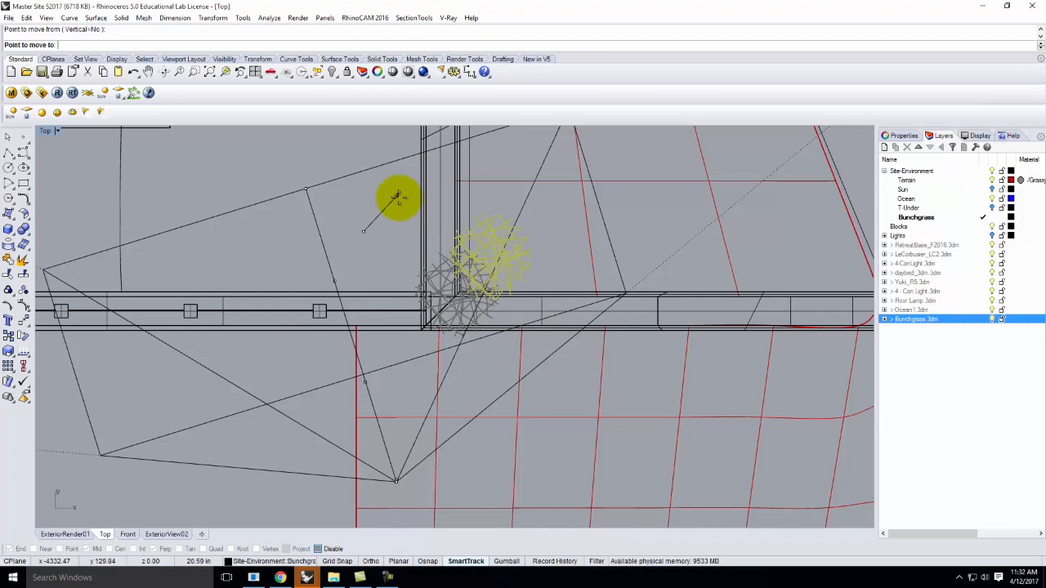
pyautogui.click(397, 199)
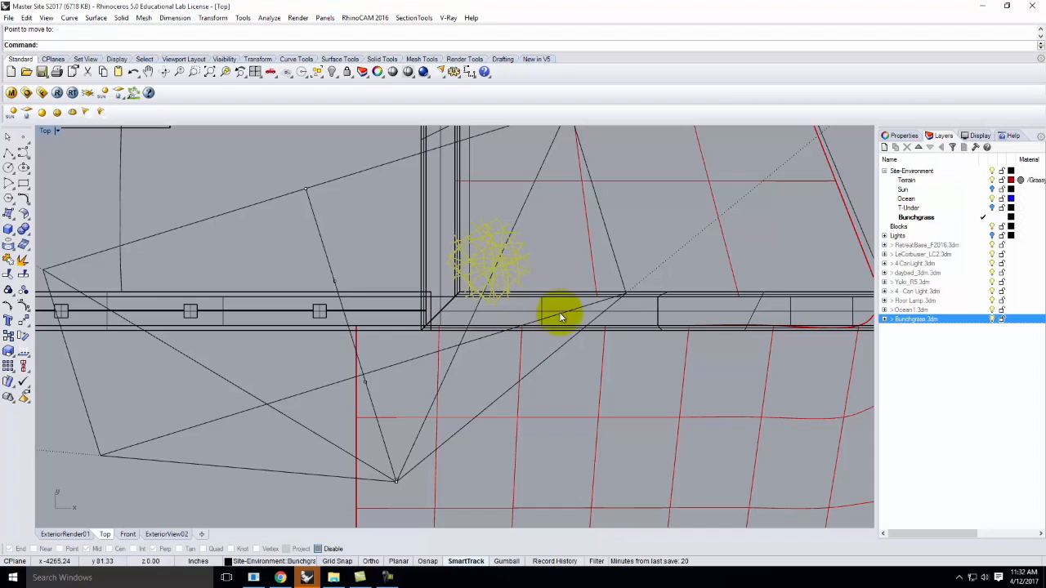
# Copy the bunchgrass block six times in Top view, spacing the copies in a row along the inside of the retaining wall.
pyautogui.scroll(-1, 501, 262)
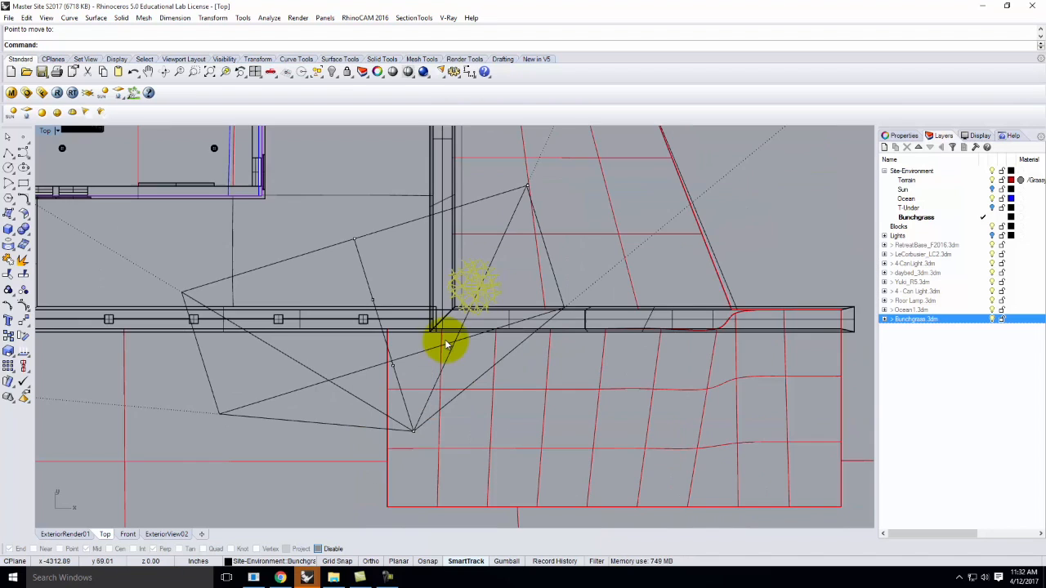
pyautogui.scroll(-1, 479, 285)
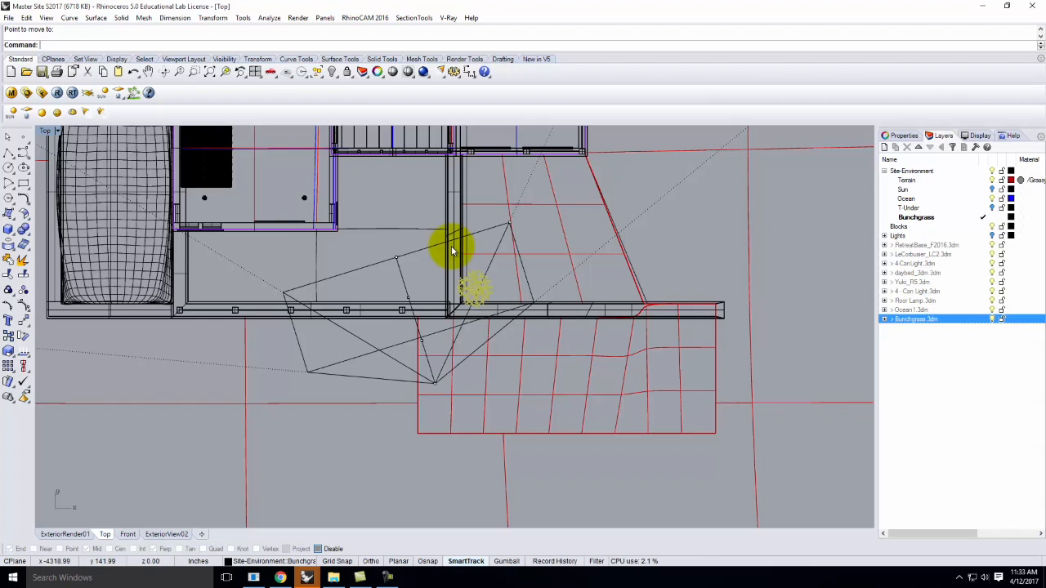
pyautogui.press('Return')
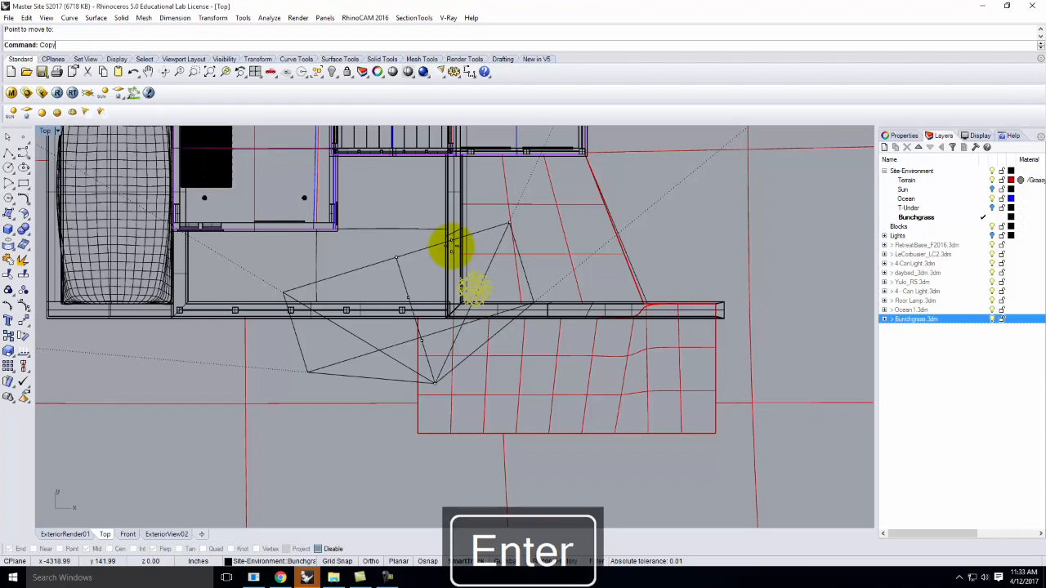
pyautogui.click(677, 245)
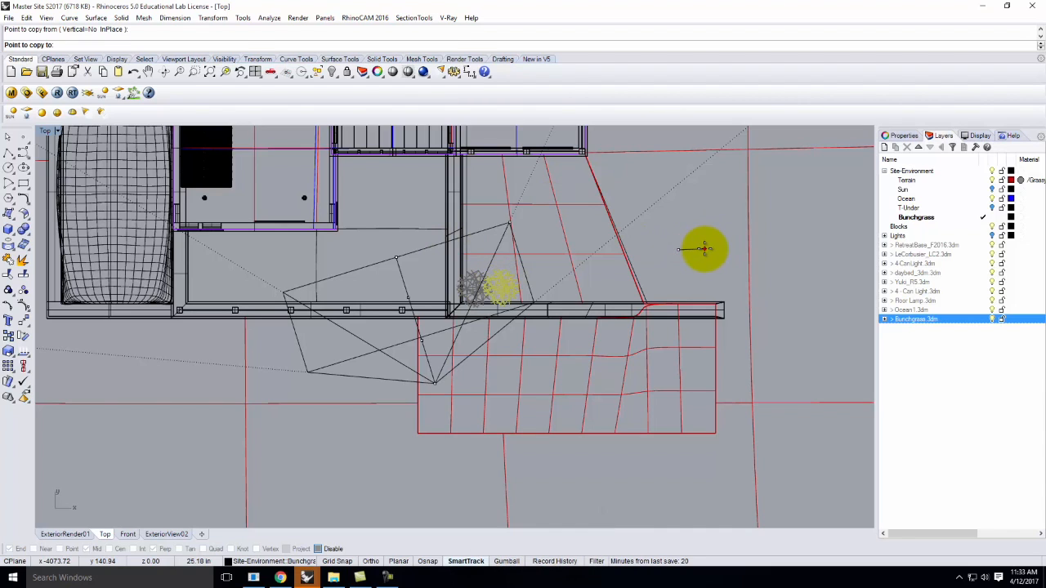
pyautogui.click(703, 249)
pyautogui.click(734, 247)
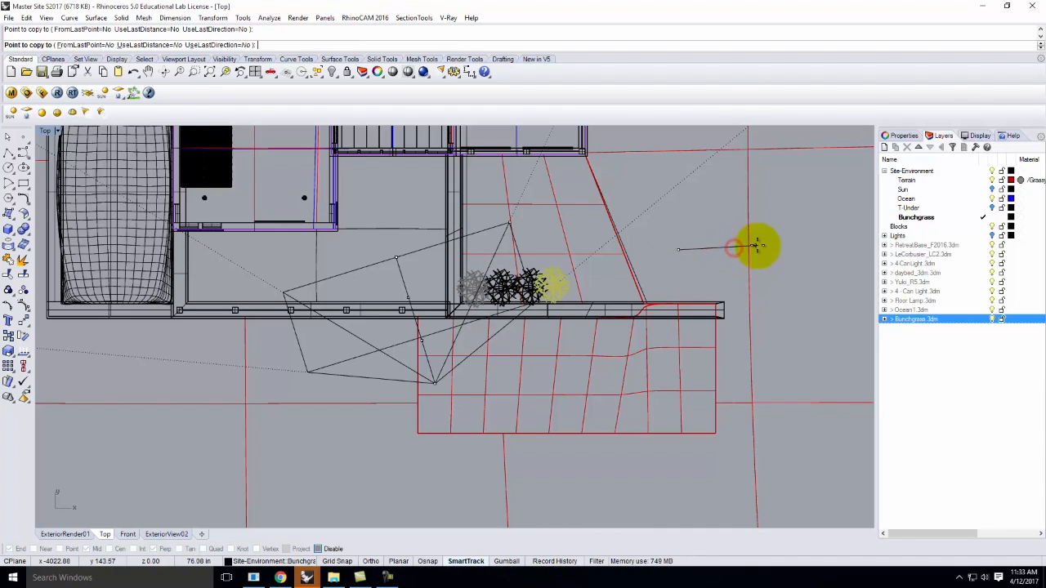
pyautogui.click(760, 245)
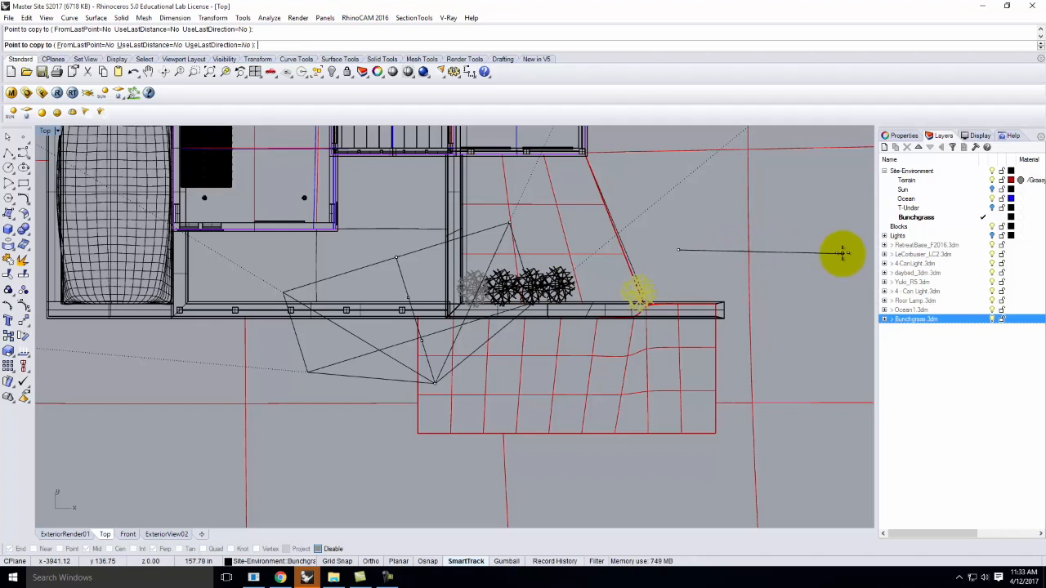
pyautogui.click(787, 247)
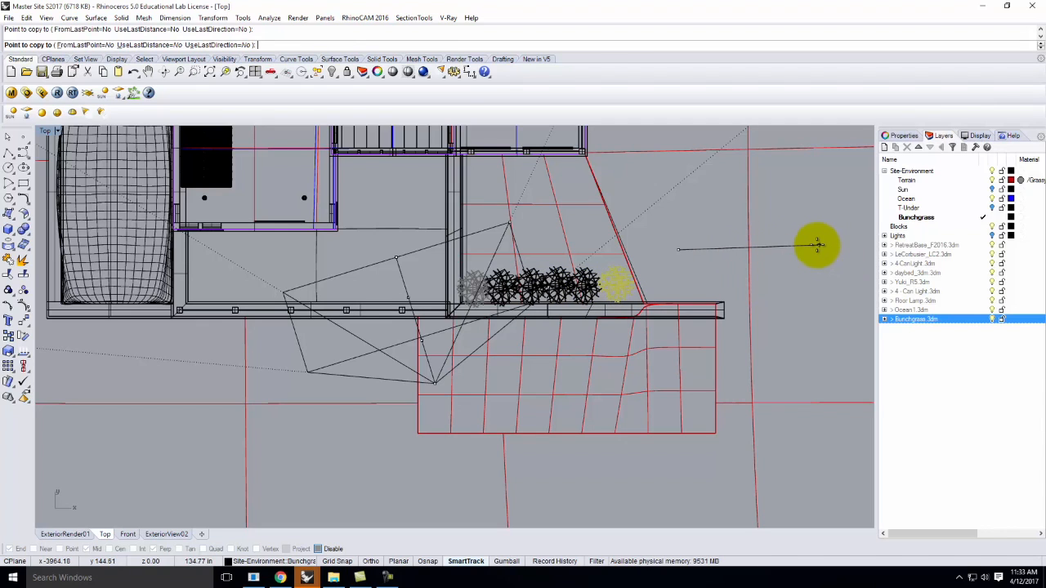
pyautogui.click(815, 246)
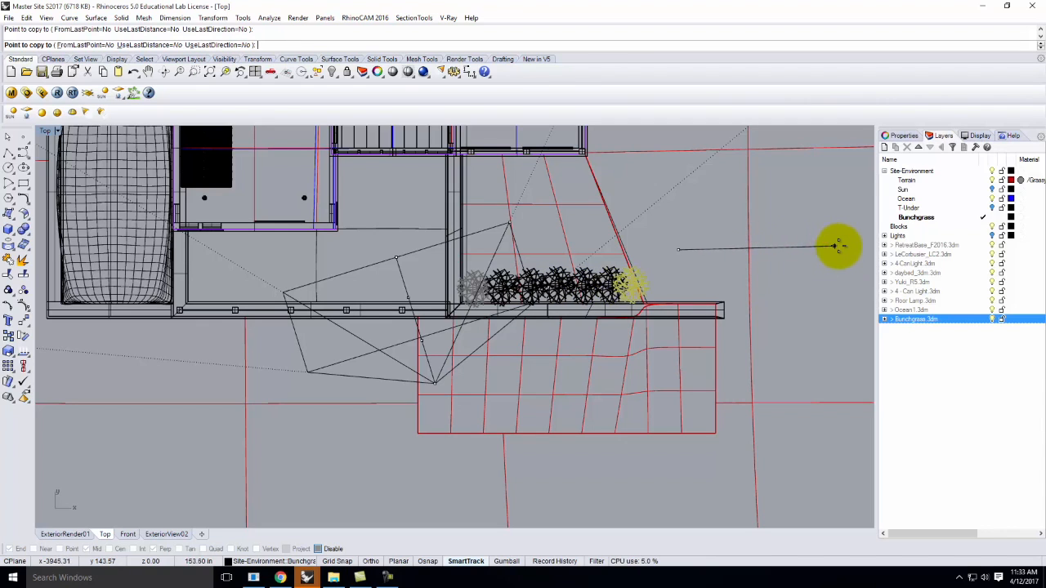
pyautogui.click(857, 247)
pyautogui.press('Escape')
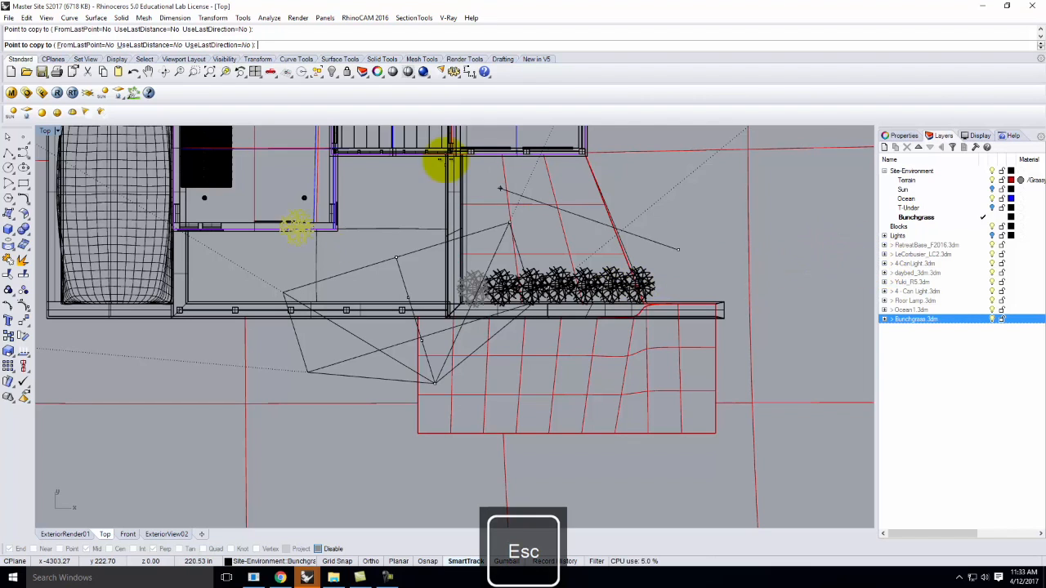
# Restore the saved ExteriorRender01 view and check from it how the bunchgrass row sits behind the wall.
pyautogui.doubleClick(54, 131)
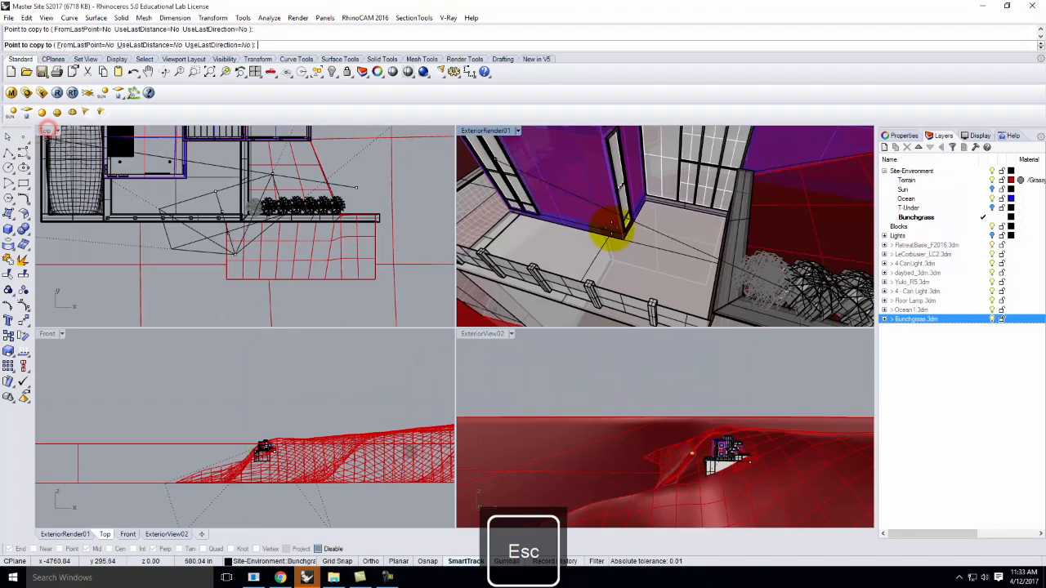
pyautogui.click(520, 130)
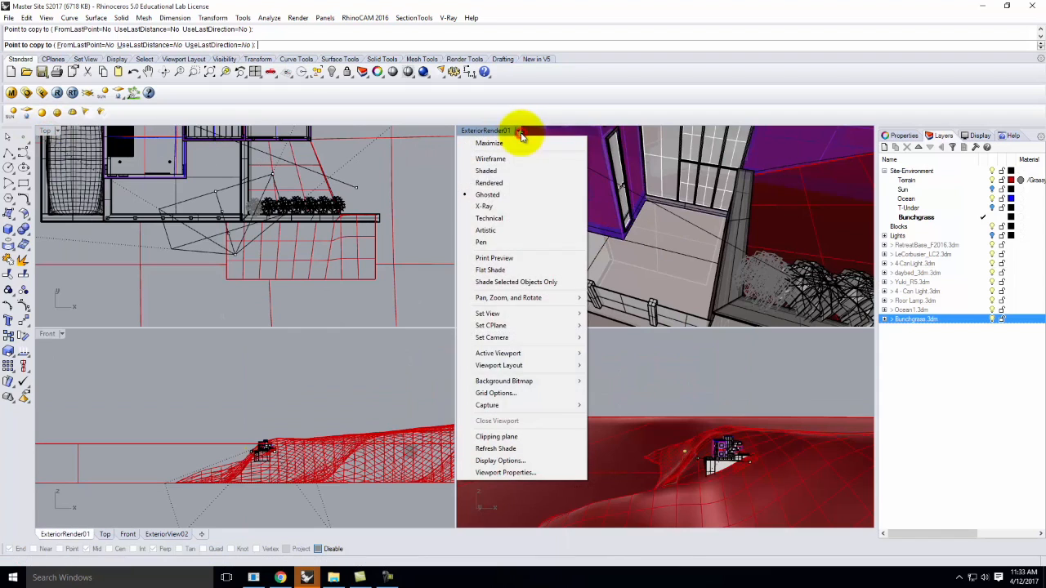
pyautogui.moveTo(513, 317)
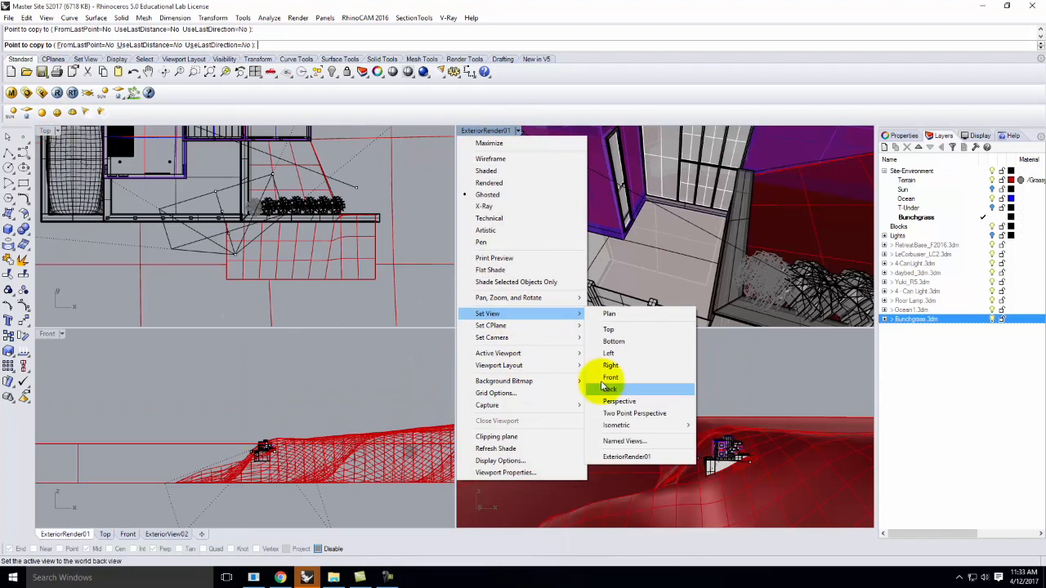
pyautogui.click(609, 452)
pyautogui.doubleClick(484, 131)
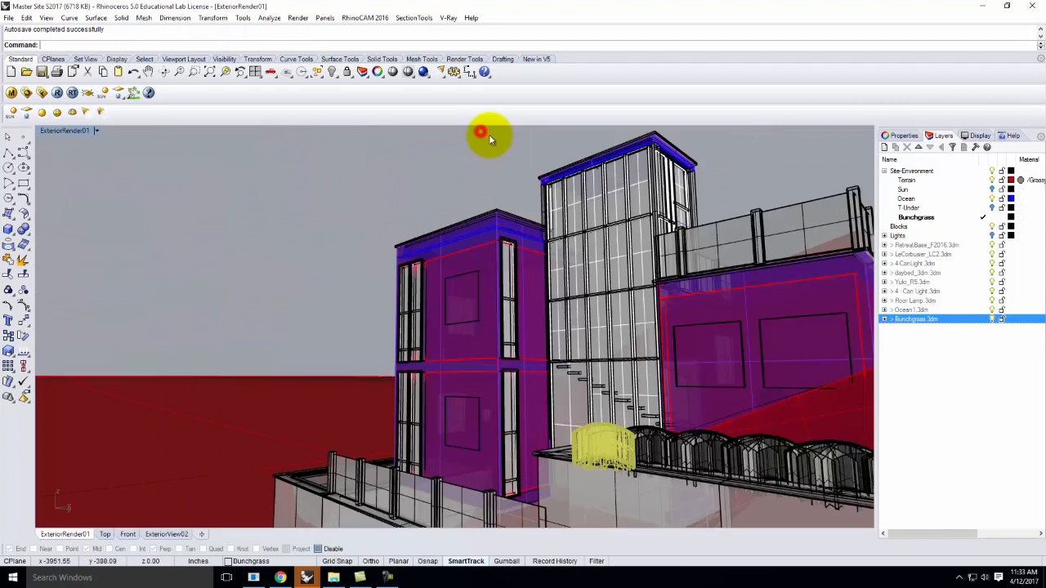
pyautogui.press('Escape')
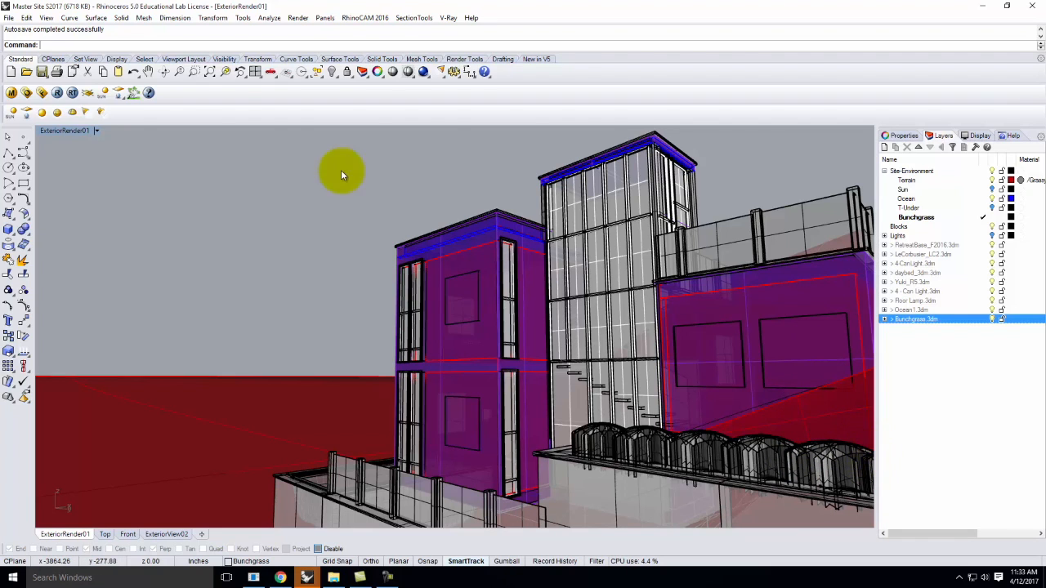
# Copy all bunchgrass blocks except the outer end one about 27 in diagonally as a second row, and delete the copy overlapping the side wall.
pyautogui.doubleClick(75, 133)
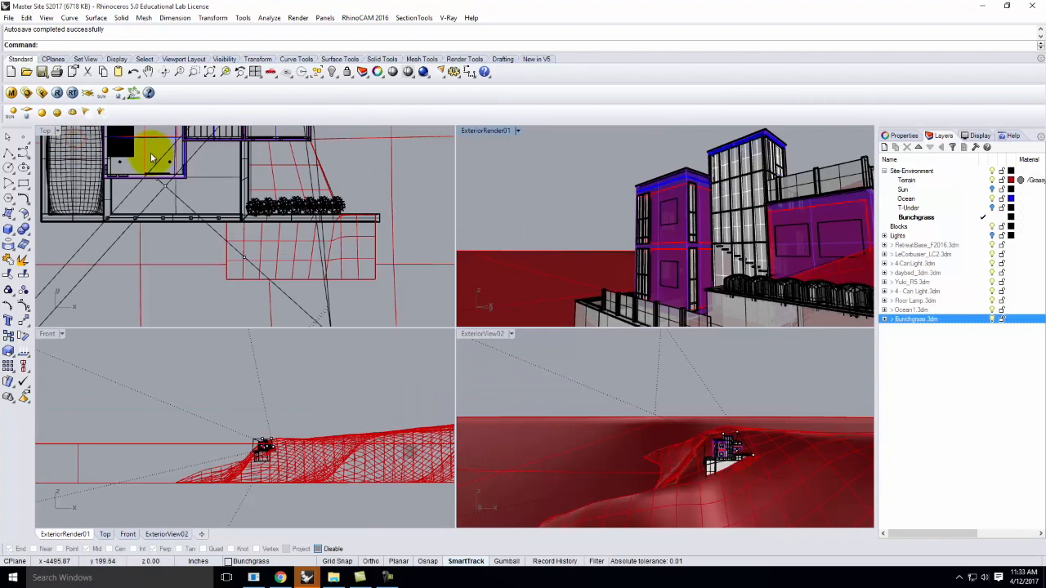
pyautogui.scroll(3, 282, 211)
pyautogui.click(249, 207)
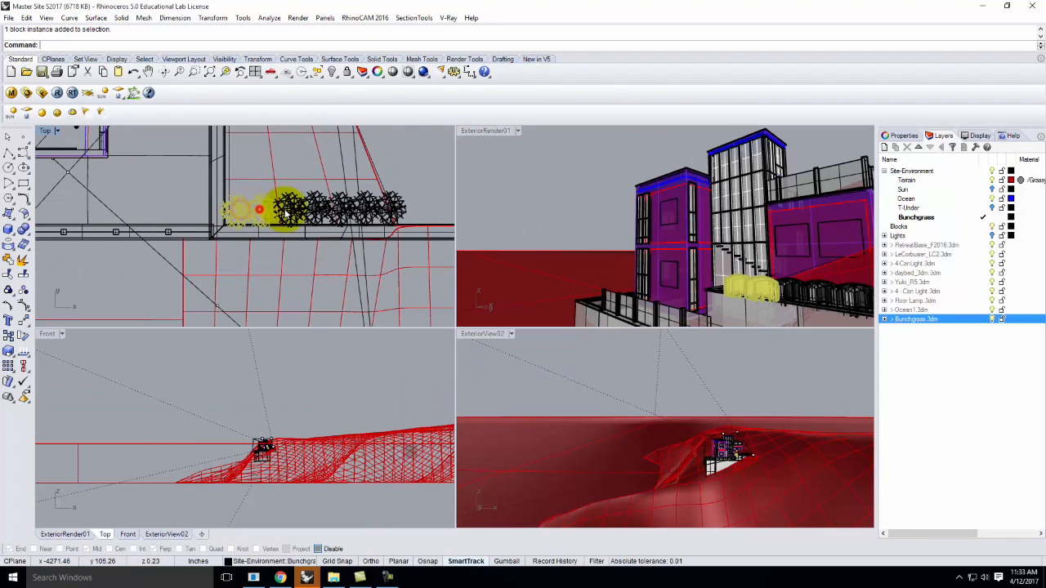
pyautogui.keyDown('shift'); pyautogui.click(295, 210); pyautogui.keyUp('shift')
pyautogui.keyDown('shift'); pyautogui.click(319, 208); pyautogui.keyUp('shift')
pyautogui.keyDown('shift'); pyautogui.click(352, 206); pyautogui.keyUp('shift')
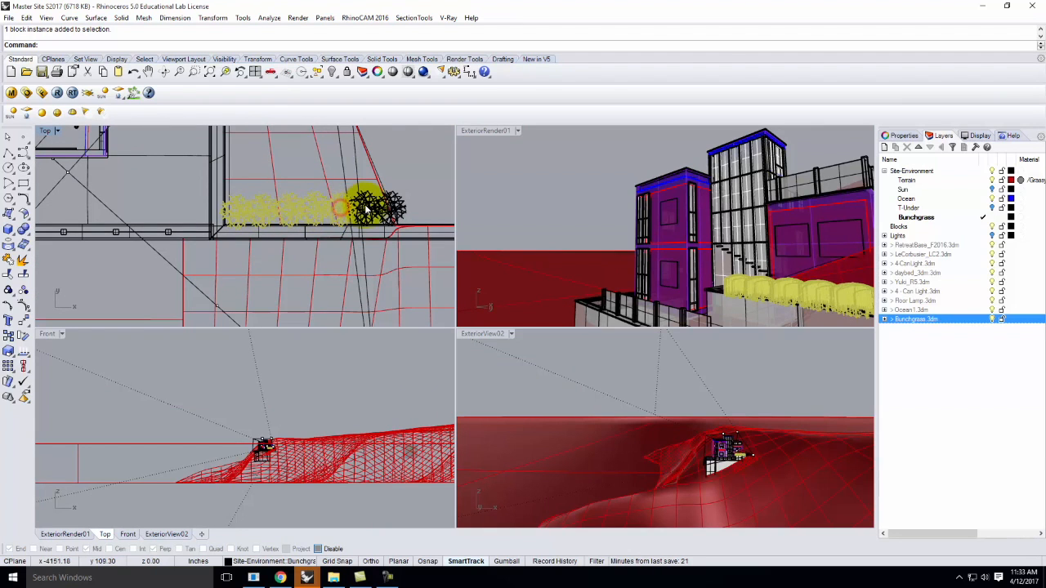
pyautogui.keyDown('shift'); pyautogui.click(379, 206); pyautogui.keyUp('shift')
pyautogui.keyDown('ctrl'); pyautogui.click(397, 206); pyautogui.keyUp('ctrl')
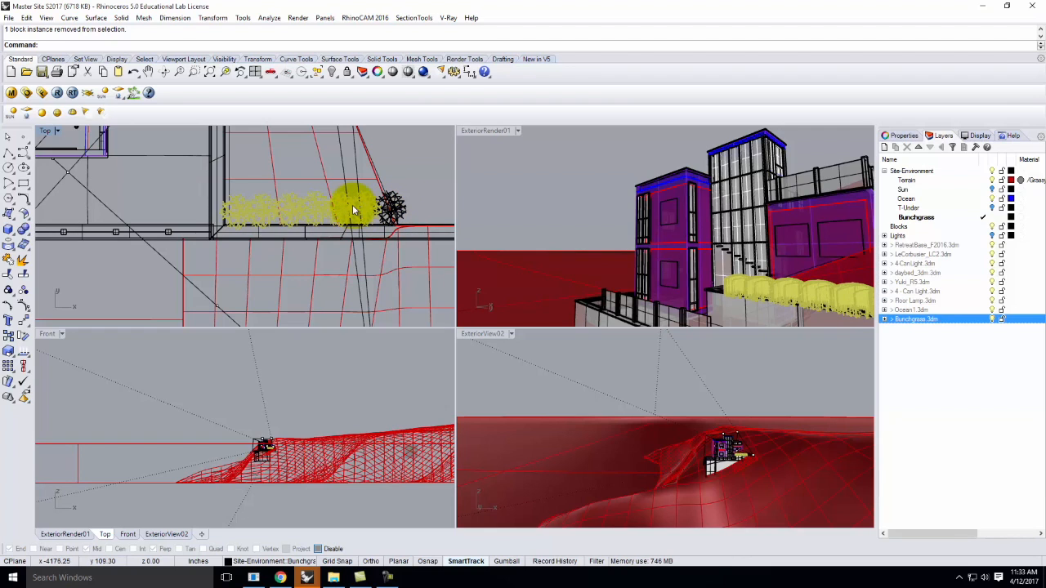
pyautogui.press('Return')
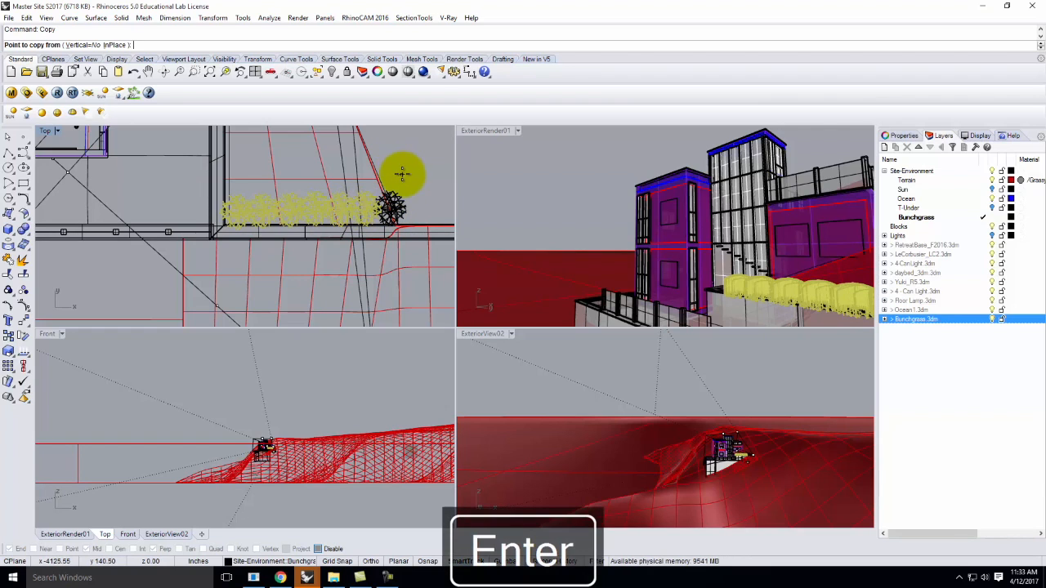
pyautogui.click(402, 173)
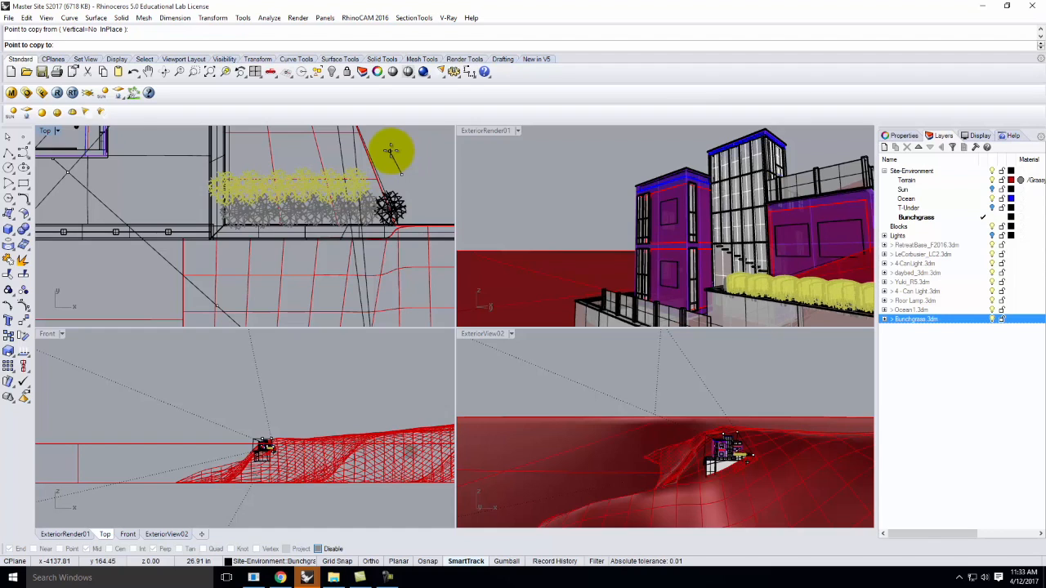
pyautogui.click(392, 151)
pyautogui.press('Escape')
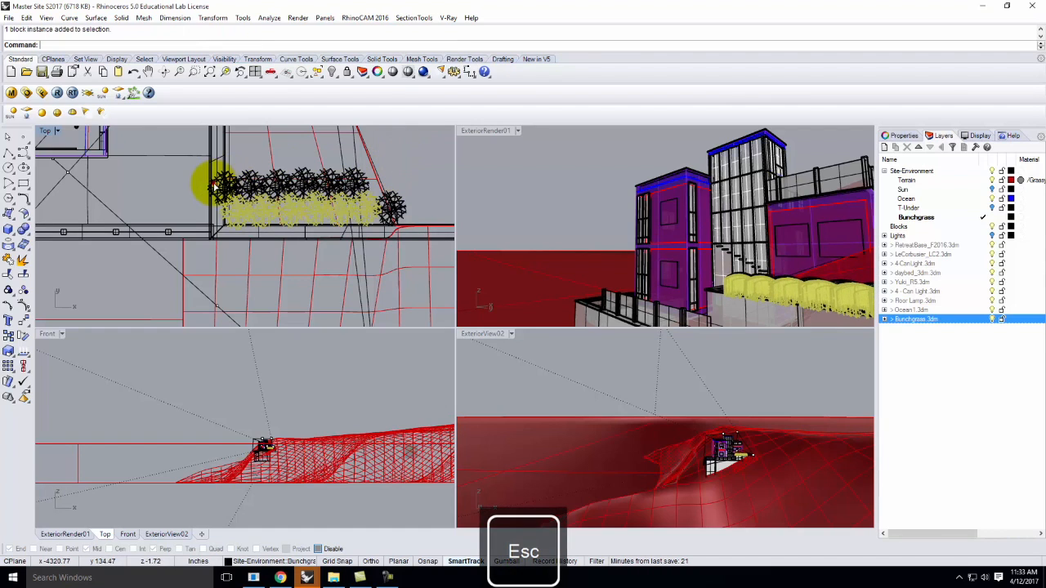
pyautogui.click(214, 186)
pyautogui.press('Delete')
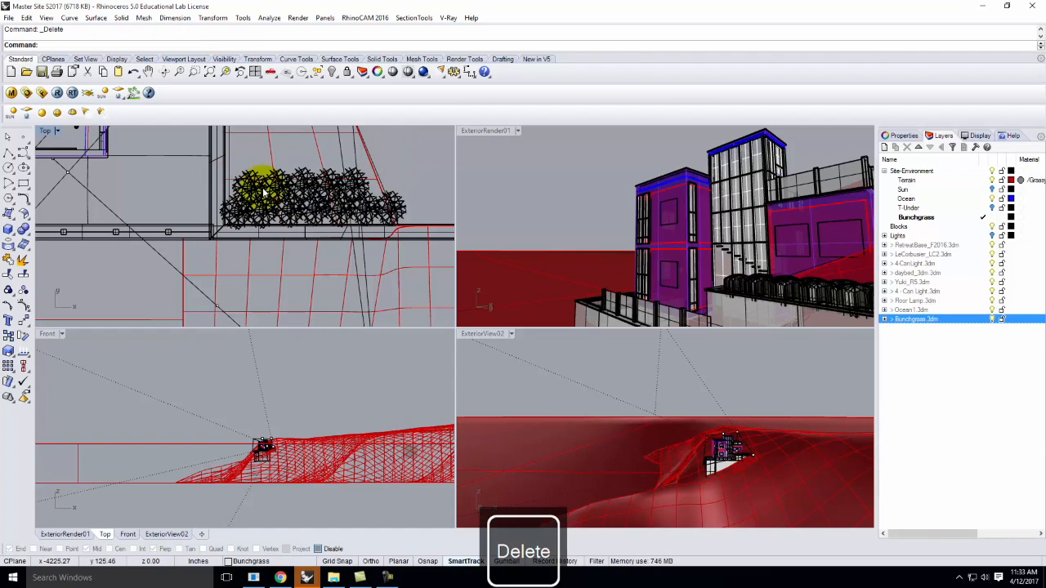
# Select the four second-row bunchgrass blocks farthest from the stair tower wall, leaving the terrain surface out of the selection.
pyautogui.click(270, 178)
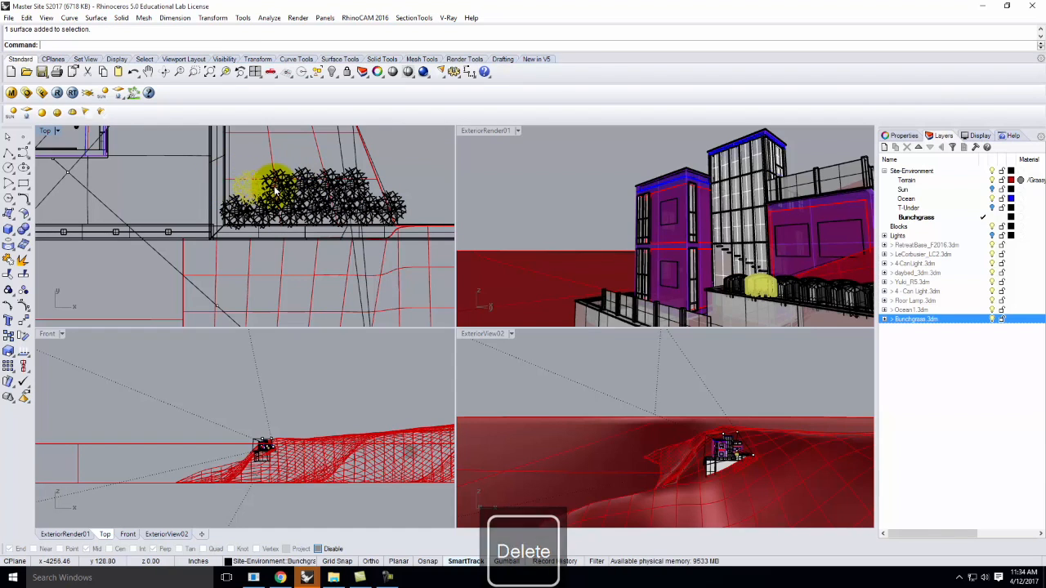
pyautogui.click(288, 189)
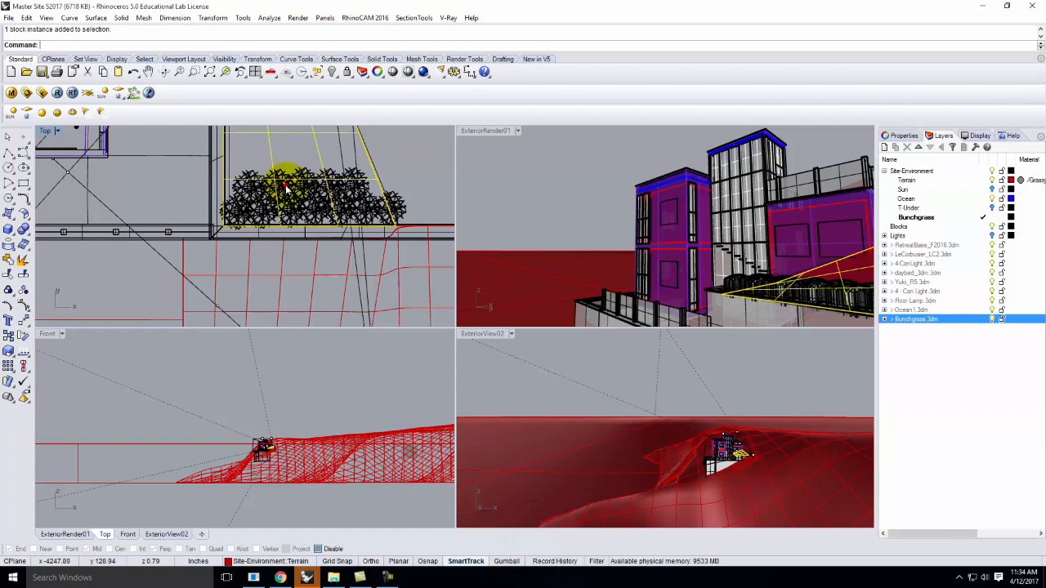
pyautogui.keyDown('shift'); pyautogui.click(326, 187); pyautogui.keyUp('shift')
pyautogui.keyDown('shift'); pyautogui.click(355, 186); pyautogui.keyUp('shift')
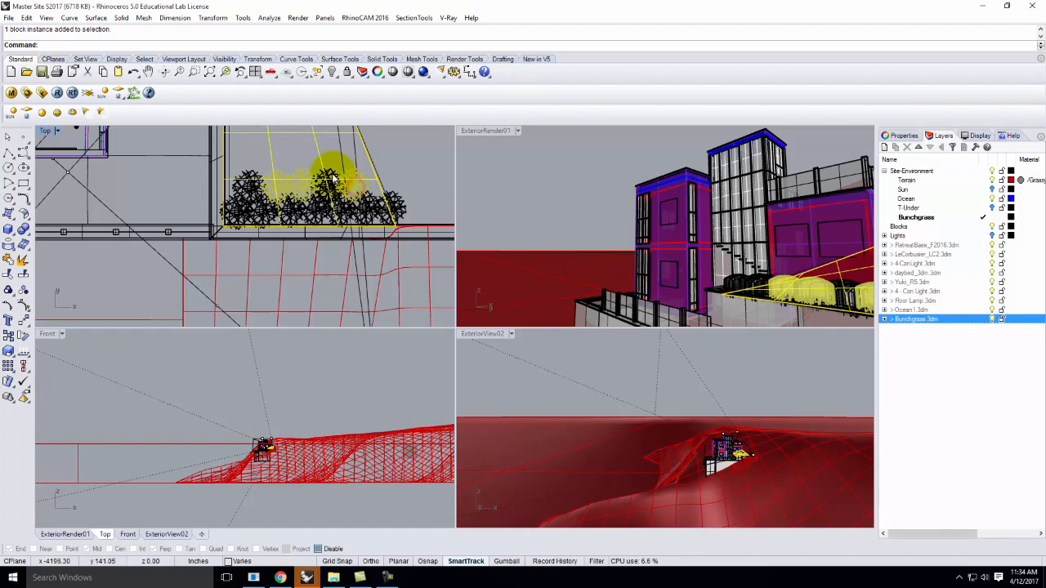
pyautogui.keyDown('shift'); pyautogui.click(331, 172); pyautogui.keyUp('shift')
pyautogui.keyDown('ctrl'); pyautogui.click(320, 154); pyautogui.keyUp('ctrl')
pyautogui.write('m')
pyautogui.press('Return')
pyautogui.write('v')
pyautogui.press('Return')
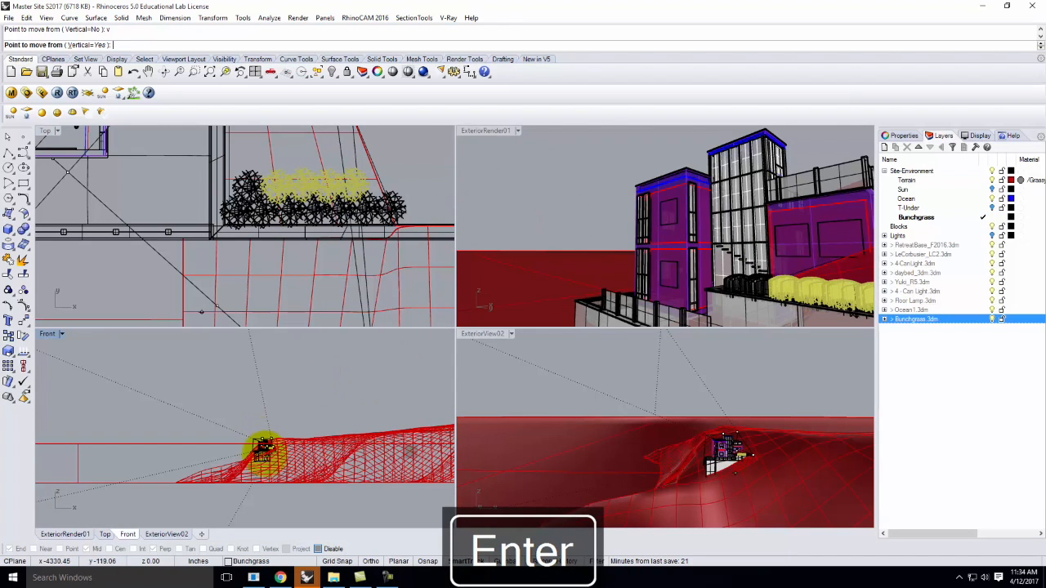
pyautogui.scroll(8, 261, 447)
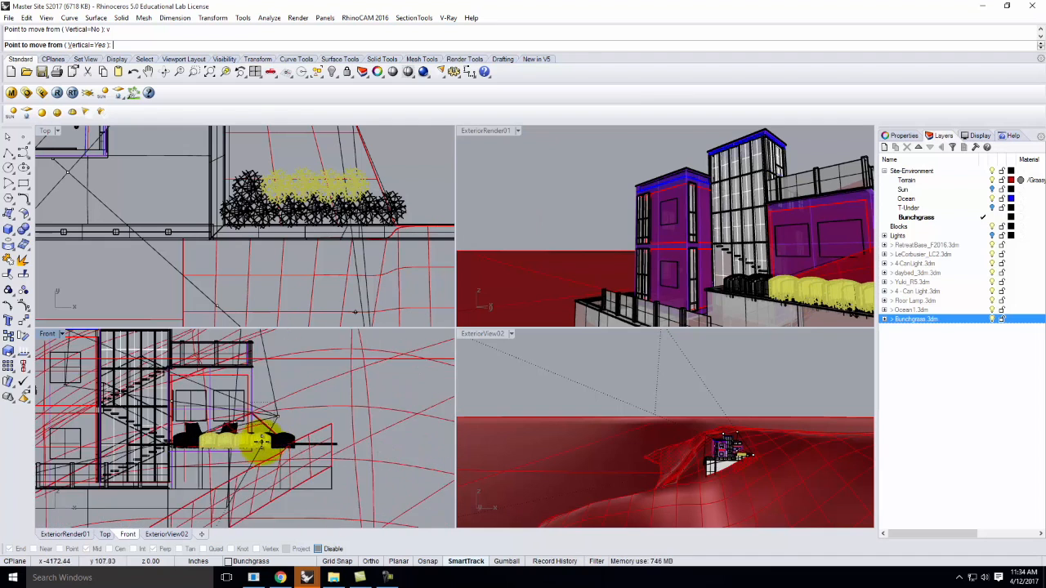
pyautogui.scroll(3, 263, 442)
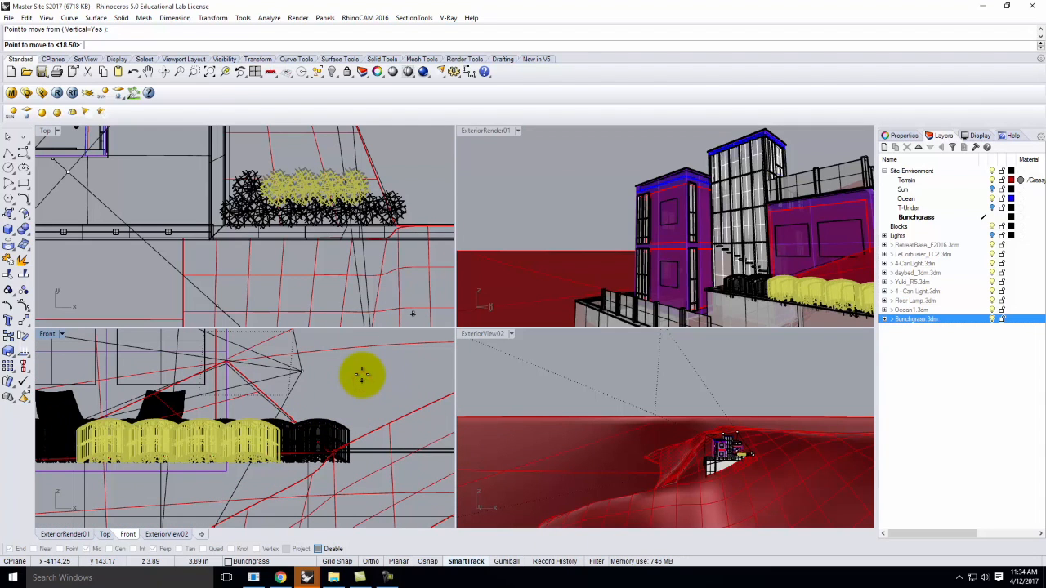
pyautogui.press('Escape')
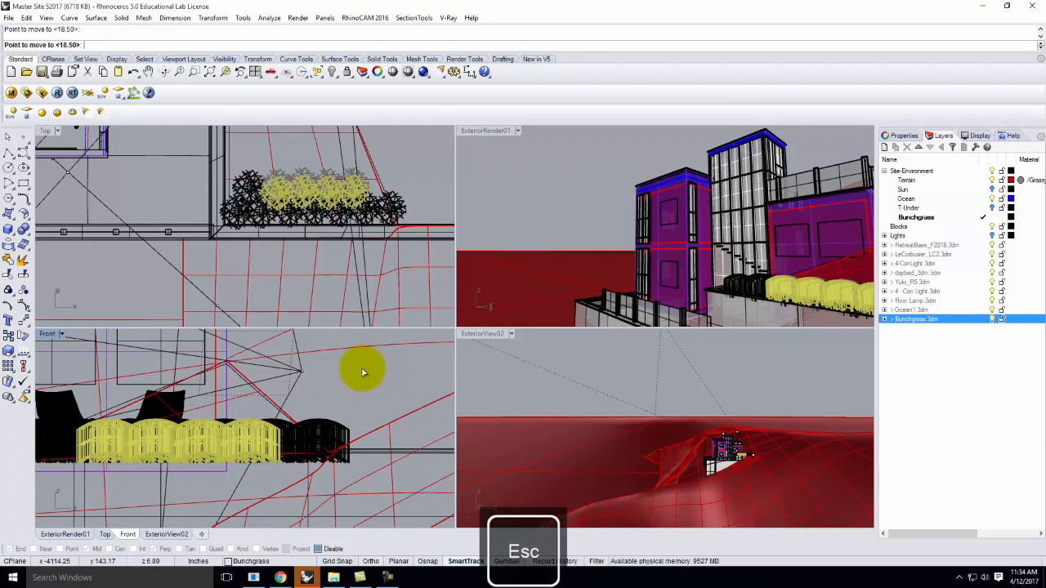
# Move the four selected bunchgrass blocks up about 4 in in the Front view to follow the sloping terrain, and deselect them.
pyautogui.press('Return')
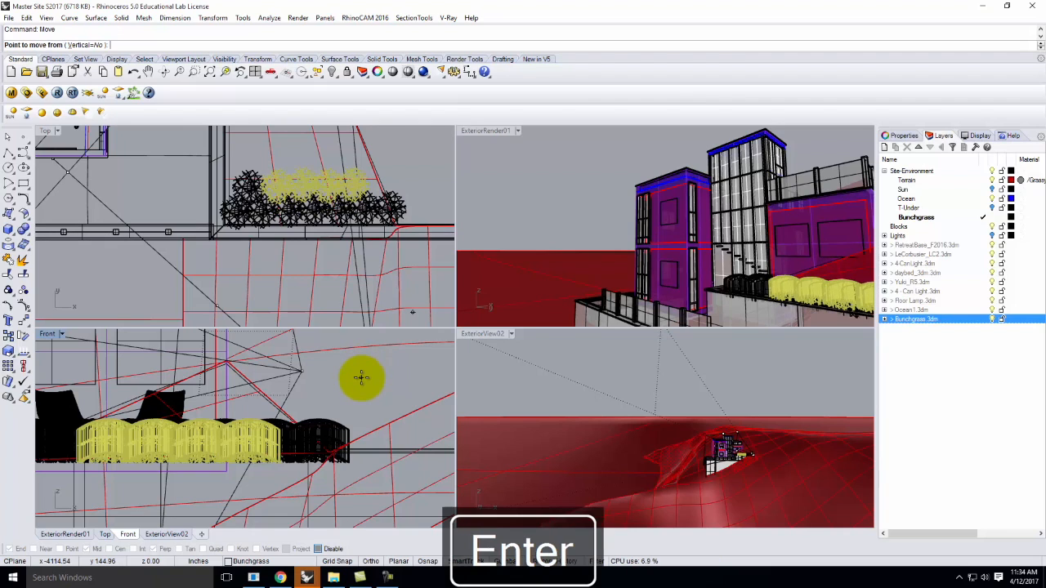
pyautogui.click(361, 386)
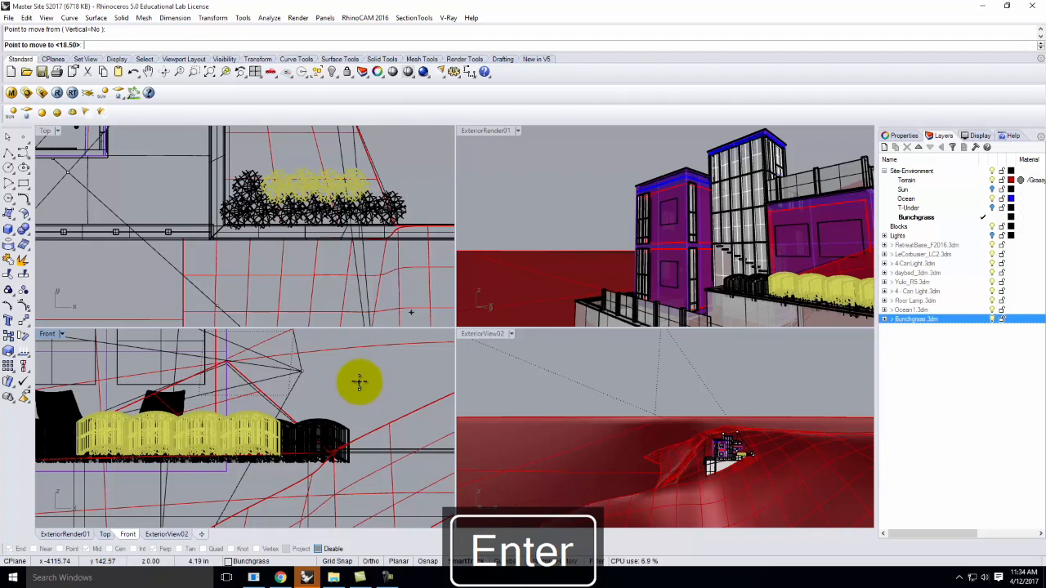
pyautogui.click(311, 452)
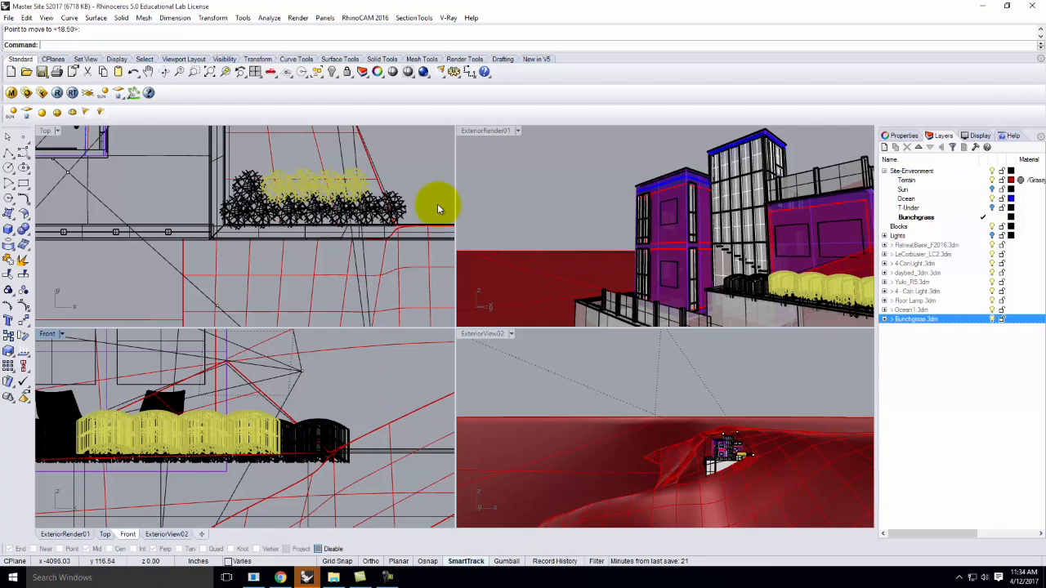
pyautogui.click(407, 166)
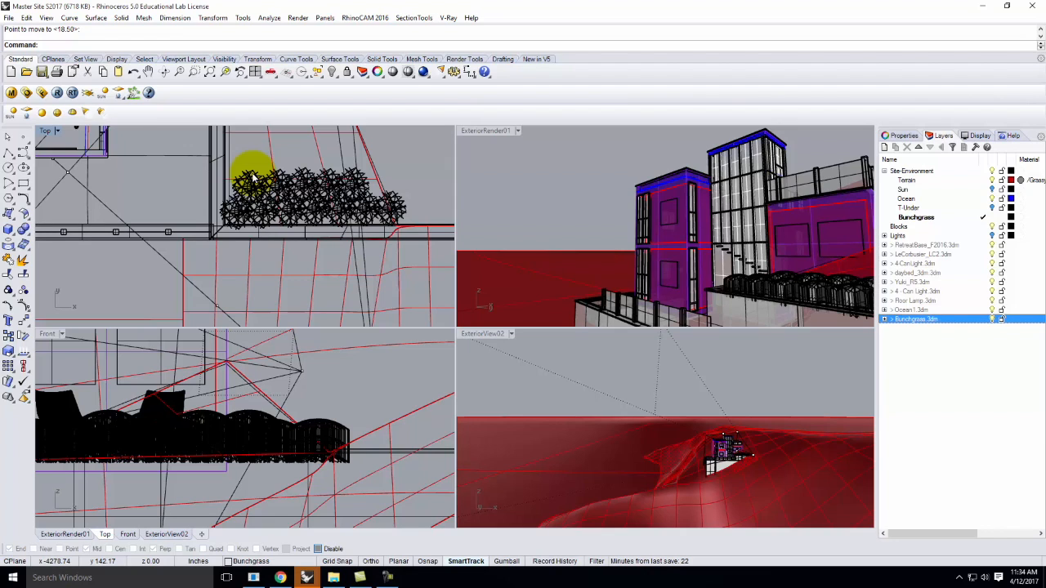
# Enlarge the ExteriorRender01 view and inspect the two bunchgrass rows on the enclosed terrain from above.
pyautogui.click(495, 139)
pyautogui.doubleClick(495, 139)
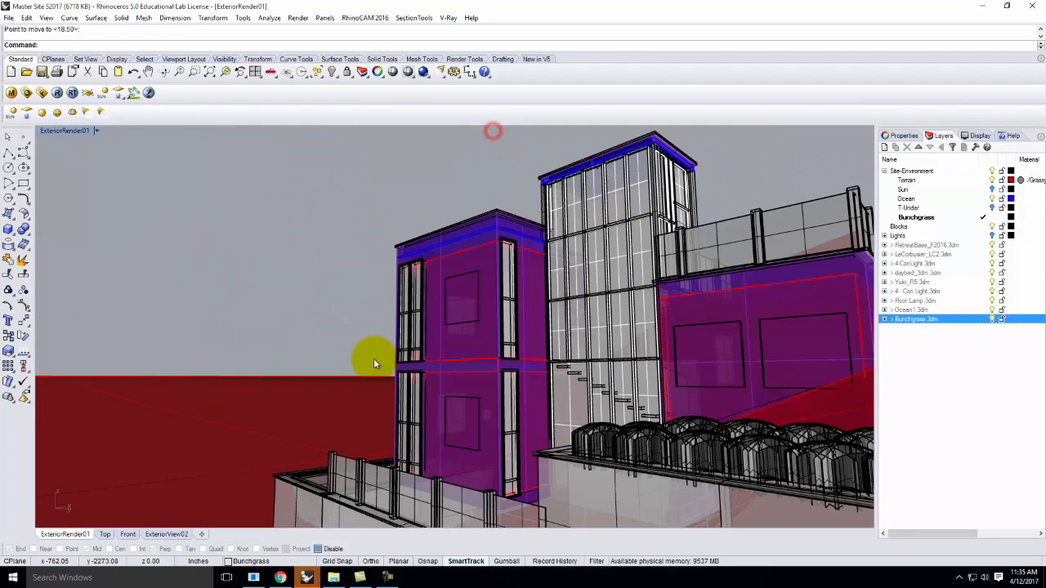
pyautogui.moveTo(286, 333); pyautogui.dragTo(523, 400, button='right')
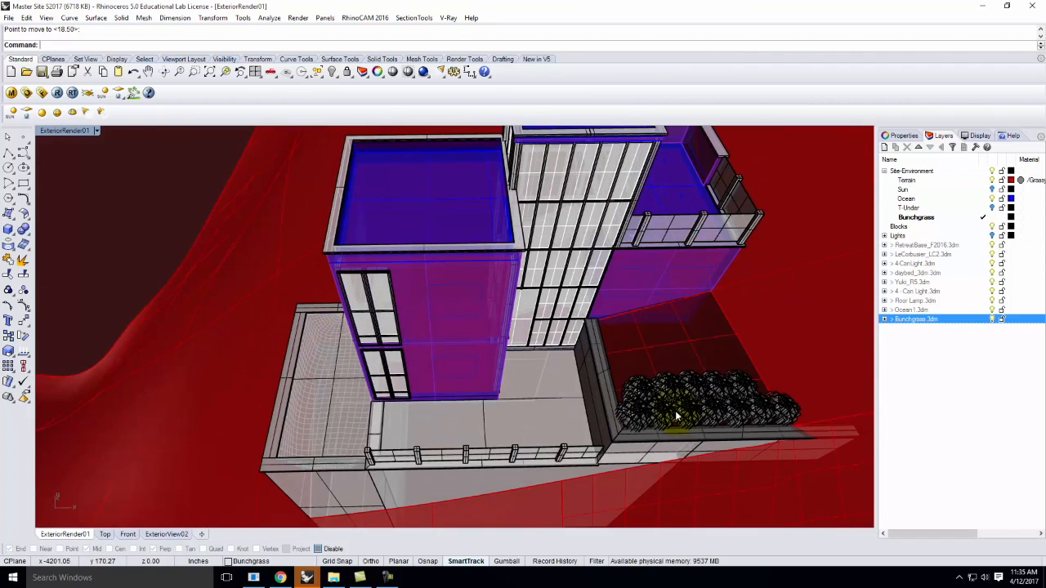
# Select the four second-row bunchgrass blocks nearest the stair tower's side wall, leaving the terrain surface out of the selection.
pyautogui.scroll(3, 646, 402)
pyautogui.click(644, 393)
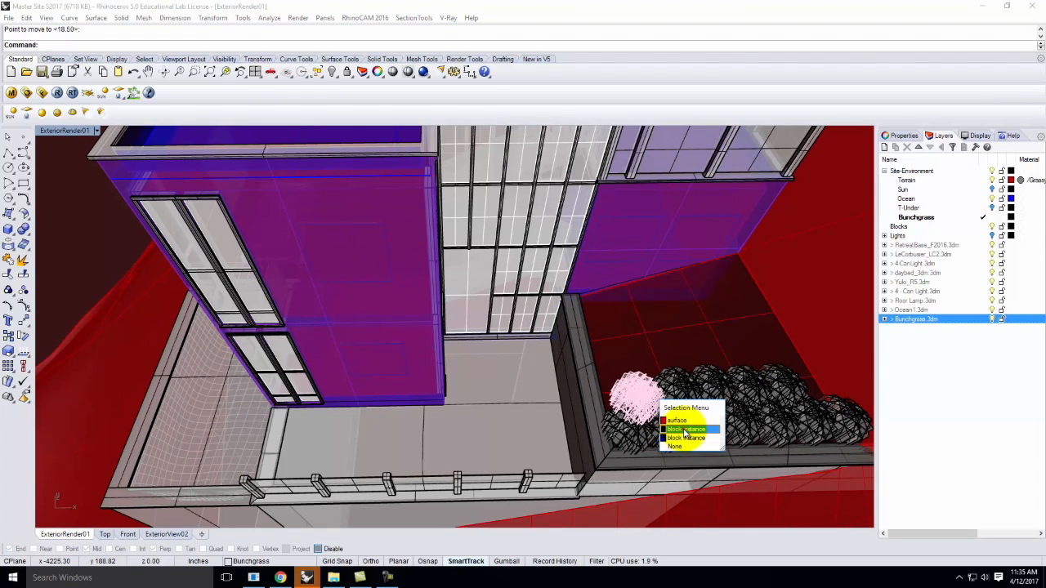
pyautogui.click(685, 439)
pyautogui.click(679, 382)
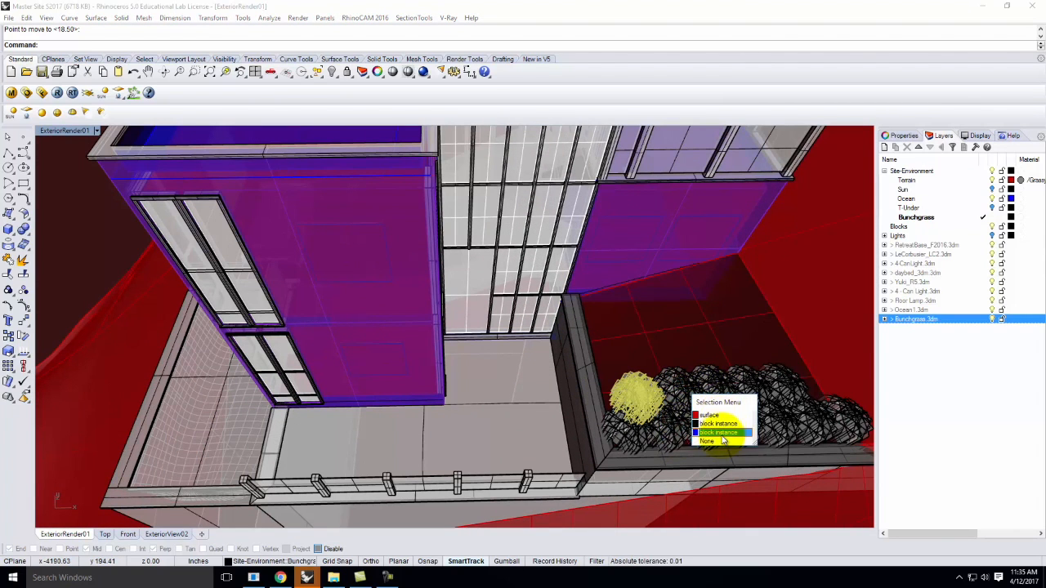
pyautogui.click(723, 426)
pyautogui.keyDown('shift'); pyautogui.click(728, 400); pyautogui.keyUp('shift')
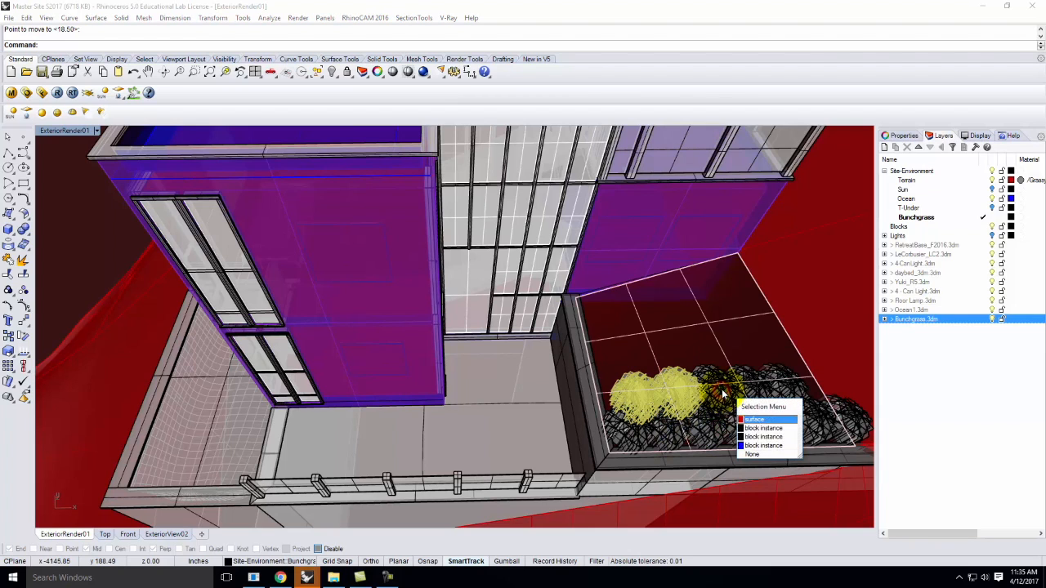
pyautogui.click(761, 430)
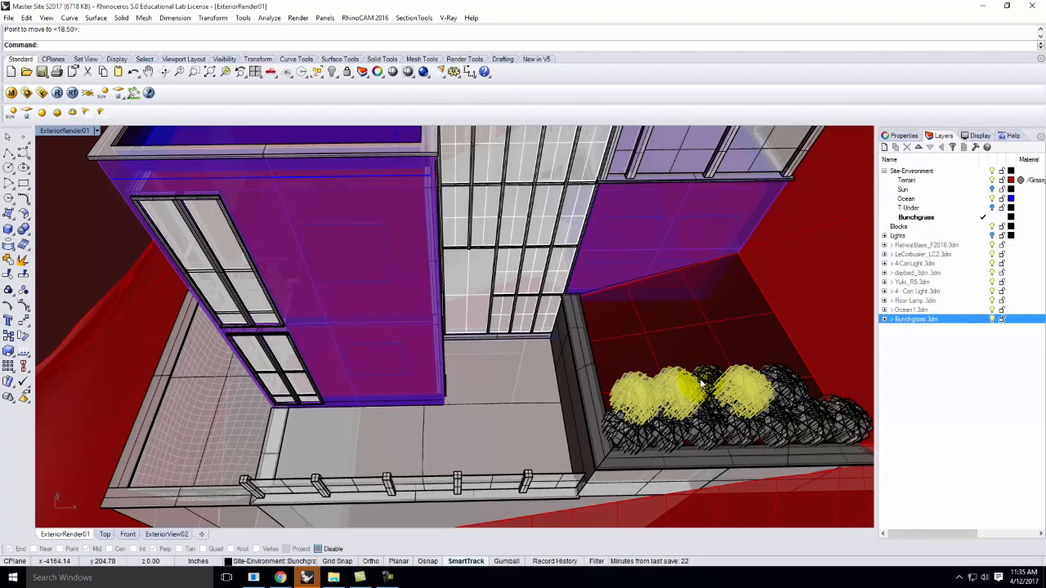
pyautogui.keyDown('shift'); pyautogui.click(709, 380); pyautogui.keyUp('shift')
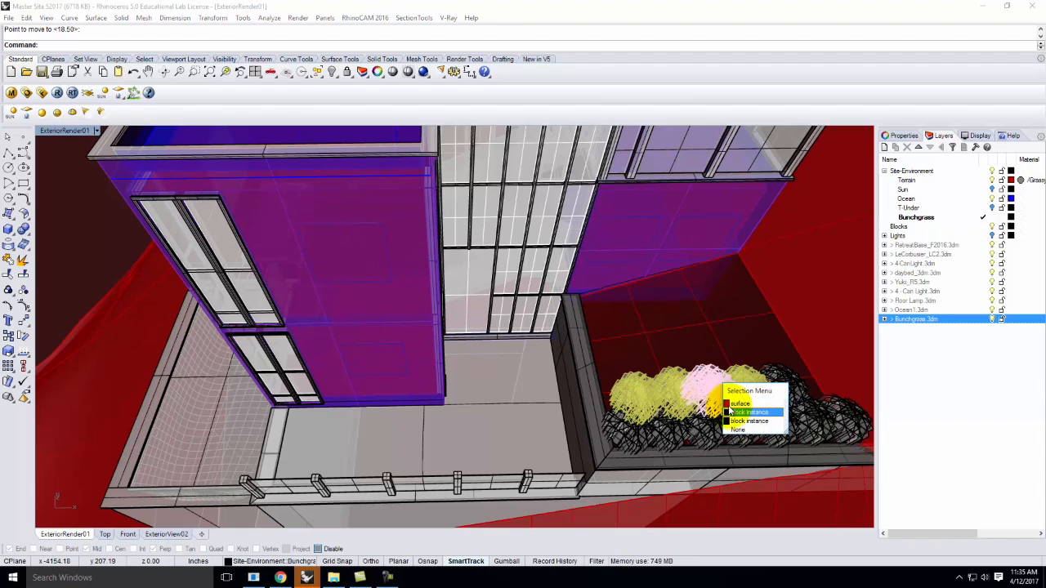
pyautogui.click(733, 413)
# Set the ExteriorRender01 view to Shaded display and add the remaining second-row bunchgrass block to the selection.
pyautogui.click(97, 131)
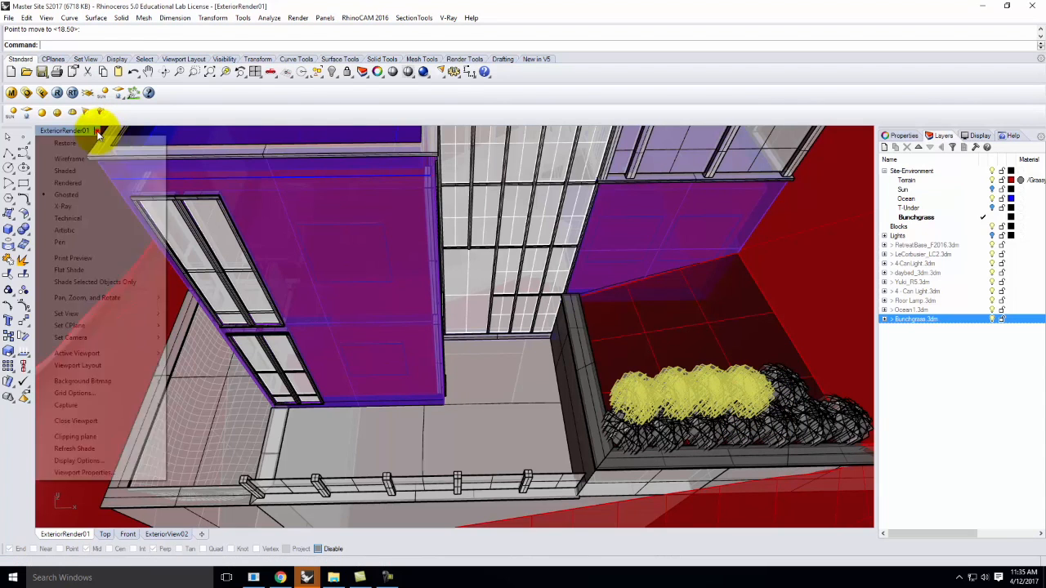
pyautogui.click(65, 170)
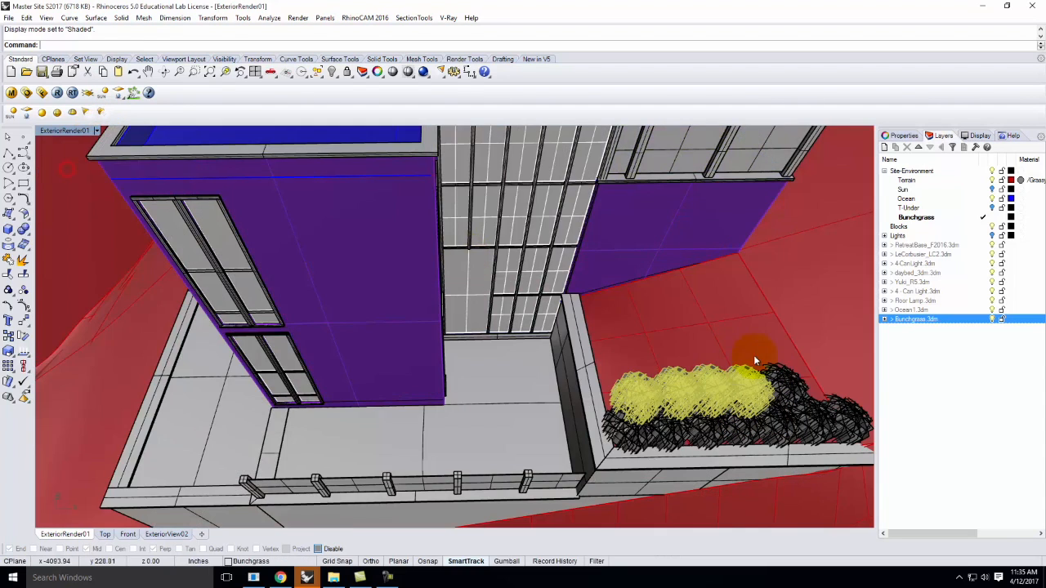
pyautogui.keyDown('shift'); pyautogui.click(781, 378); pyautogui.keyUp('shift')
pyautogui.click(817, 404)
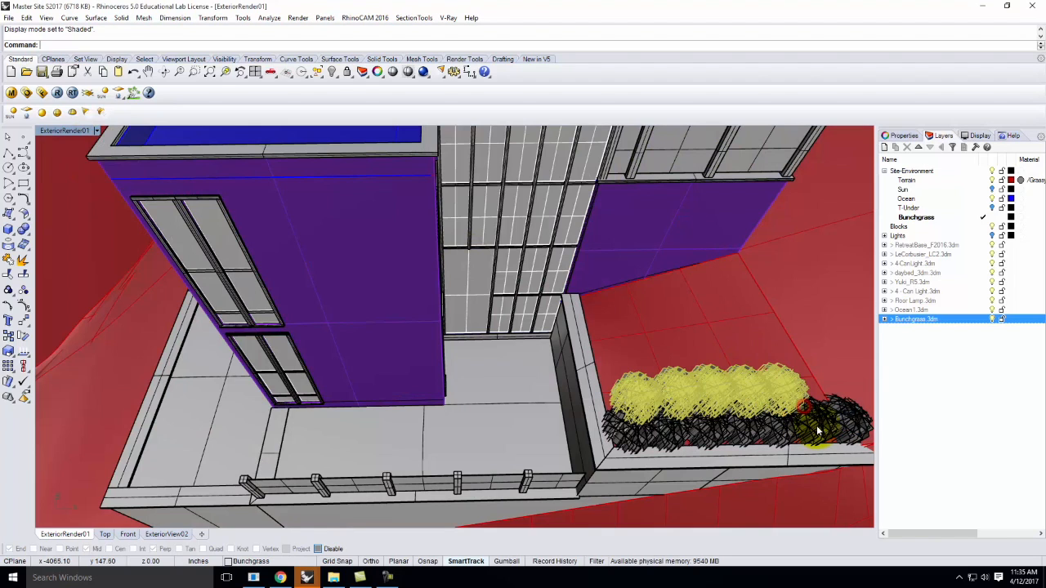
# Add every front-row bunchgrass block except the one in the wall corner to the selection, and delete all selected blocks.
pyautogui.keyDown('shift'); pyautogui.click(844, 425); pyautogui.keyUp('shift')
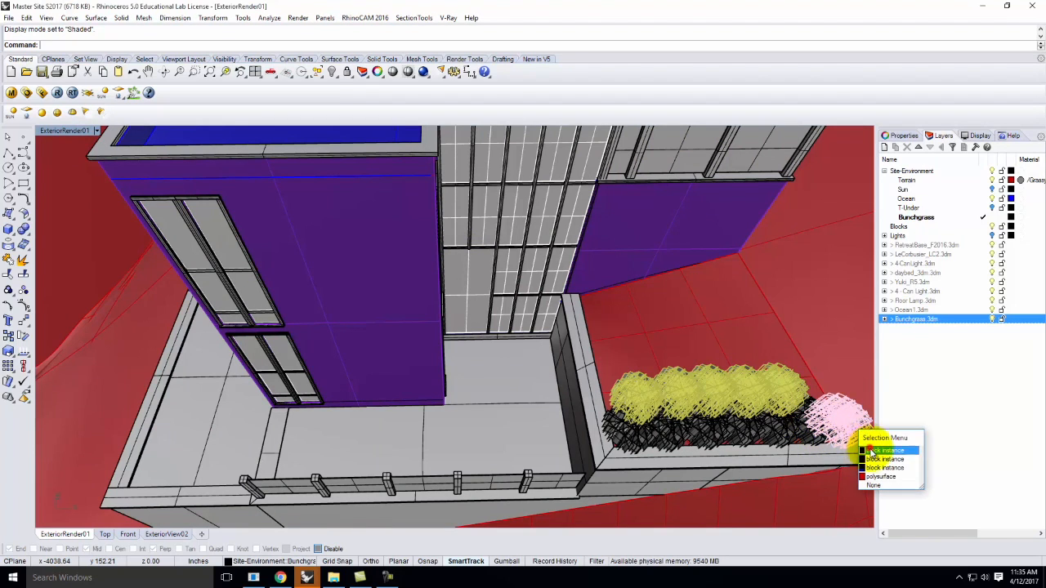
pyautogui.click(819, 447)
pyautogui.keyDown('shift'); pyautogui.click(797, 431); pyautogui.keyUp('shift')
pyautogui.click(823, 461)
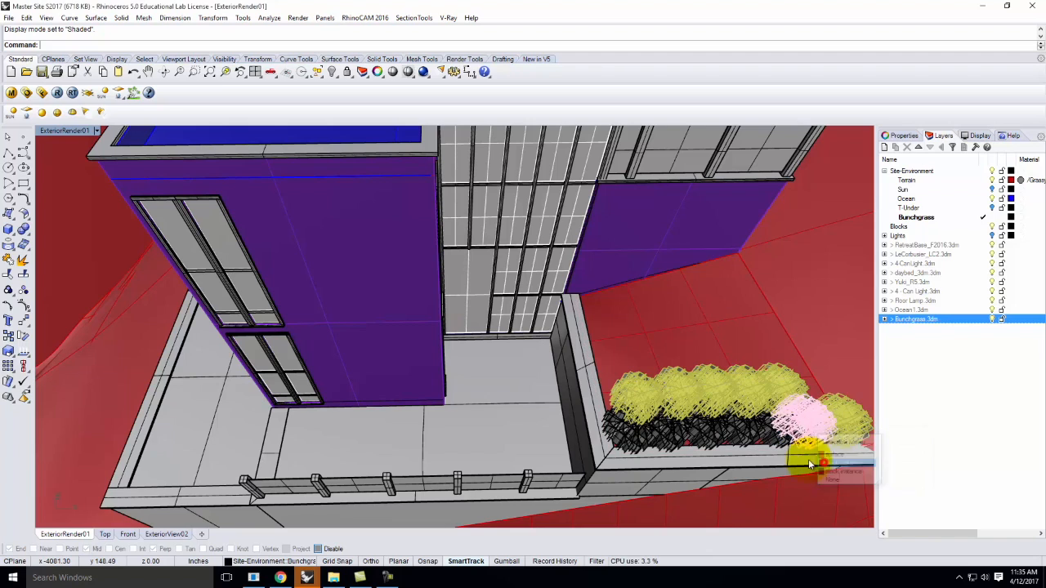
pyautogui.keyDown('shift'); pyautogui.click(776, 438); pyautogui.keyUp('shift')
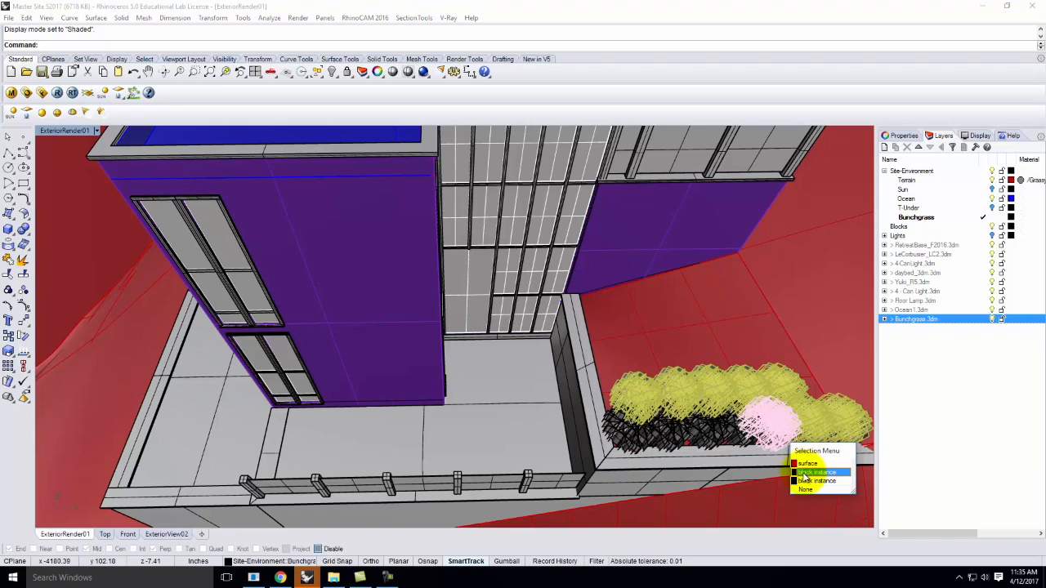
pyautogui.click(805, 466)
pyautogui.keyDown('shift'); pyautogui.click(734, 438); pyautogui.keyUp('shift')
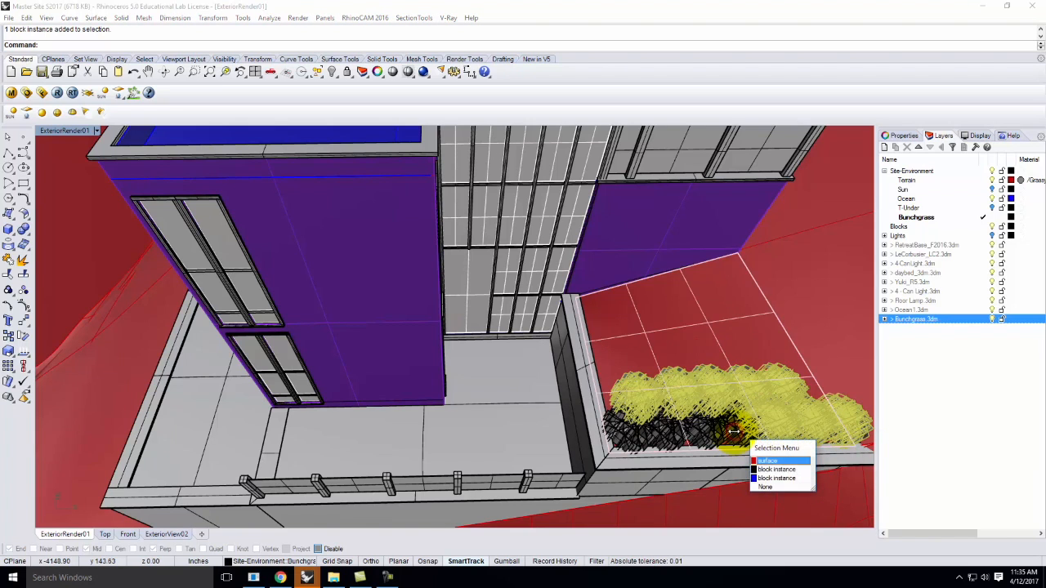
pyautogui.click(777, 467)
pyautogui.keyDown('shift'); pyautogui.click(702, 440); pyautogui.keyUp('shift')
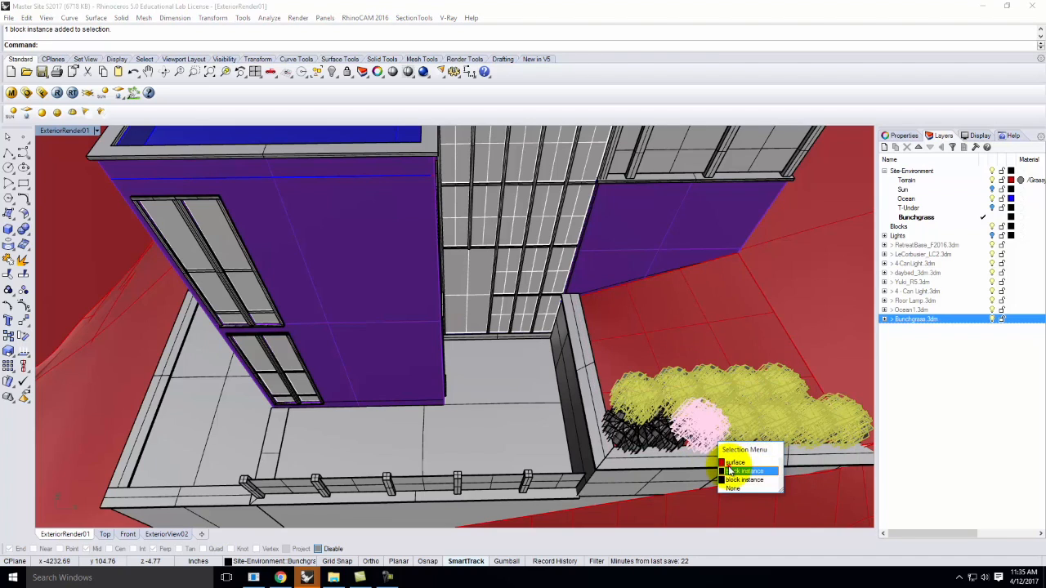
pyautogui.click(728, 466)
pyautogui.keyDown('shift'); pyautogui.click(662, 435); pyautogui.keyUp('shift')
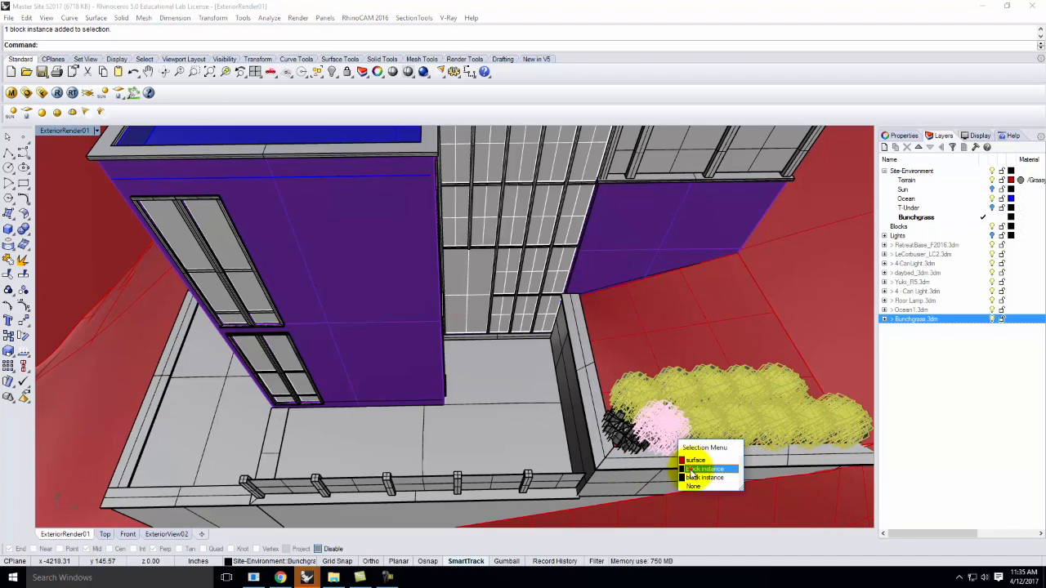
pyautogui.click(691, 469)
pyautogui.keyDown('shift'); pyautogui.click(635, 441); pyautogui.keyUp('shift')
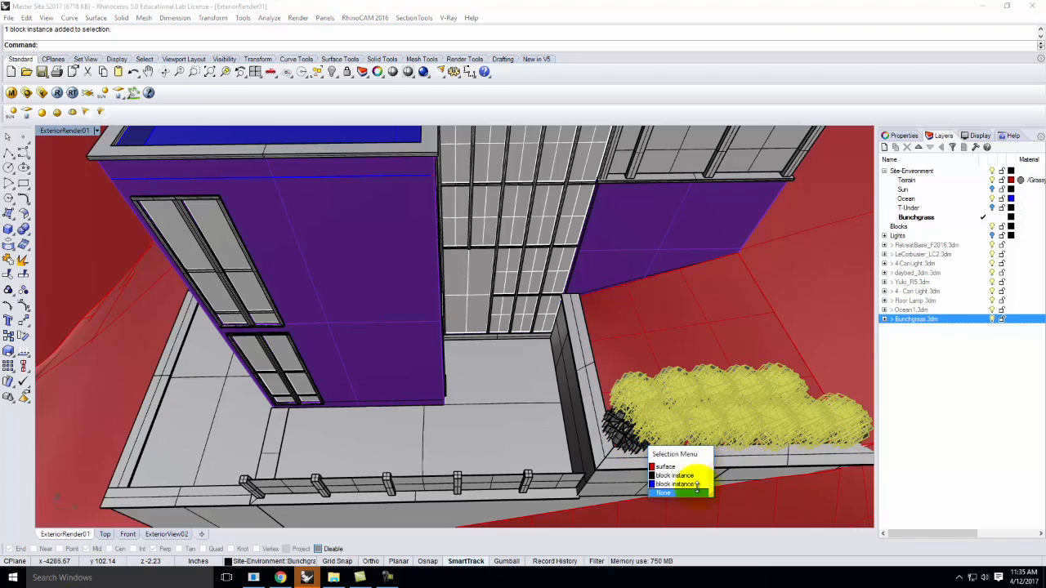
pyautogui.press('Escape')
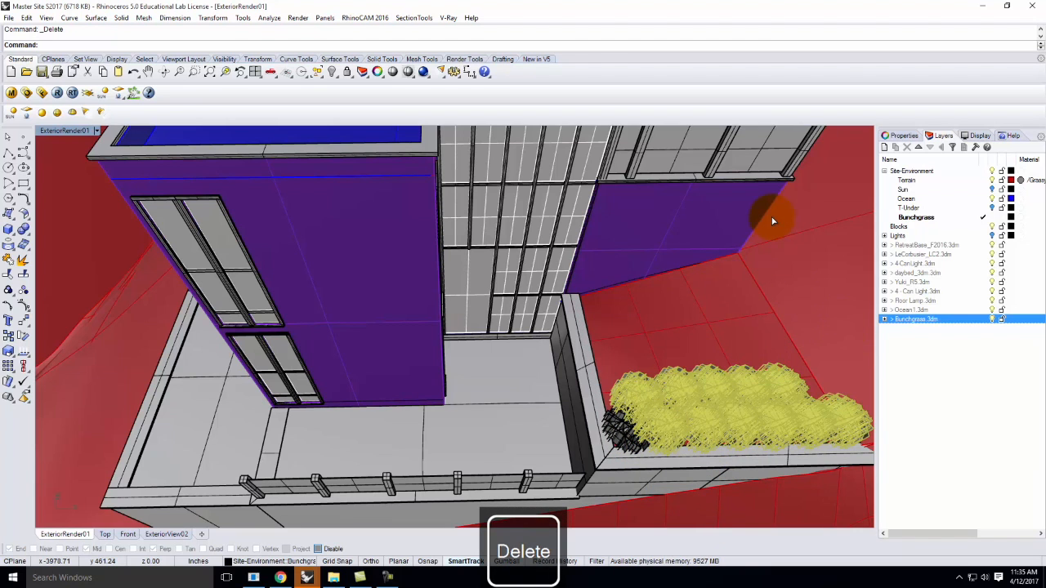
pyautogui.press('Delete')
# Run ArraySrf on the remaining corner bunchgrass block, with object snaps enabled and the base point at the terrain's corner between the walls.
pyautogui.moveTo(712, 420); pyautogui.dragTo(613, 381, button='right')
pyautogui.scroll(2, 608, 383)
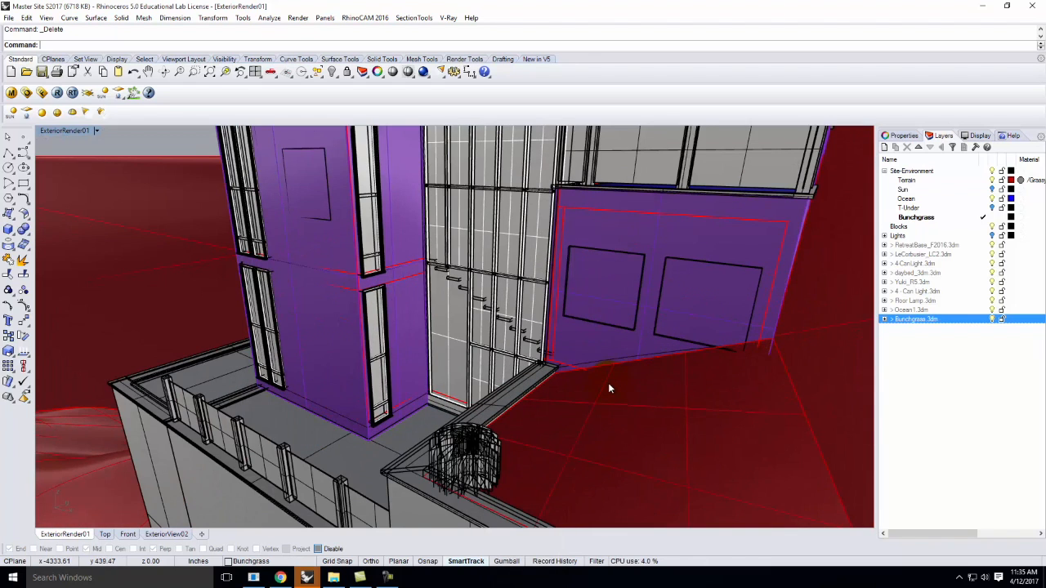
pyautogui.write('Ar')
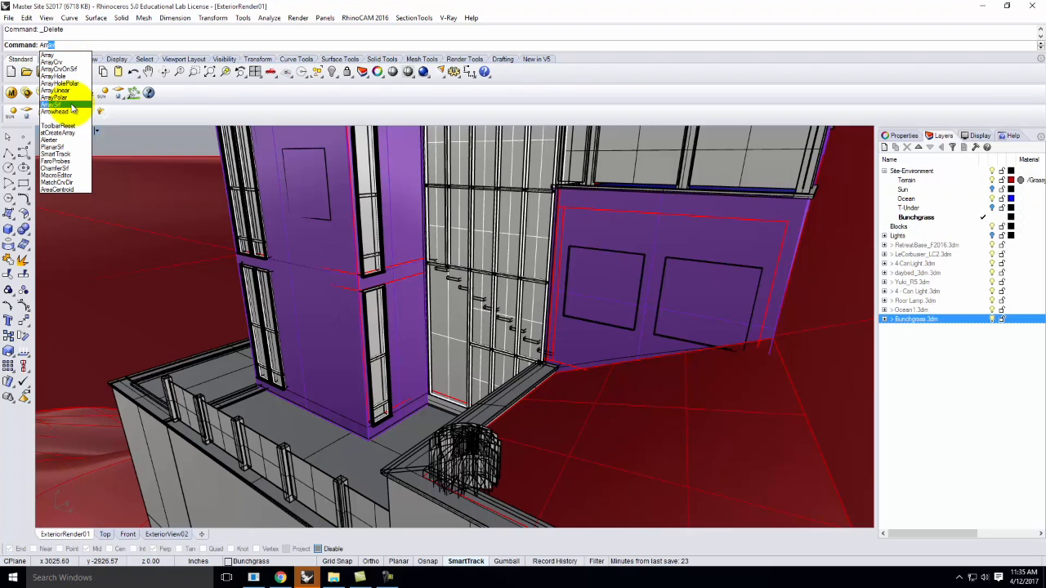
pyautogui.click(72, 106)
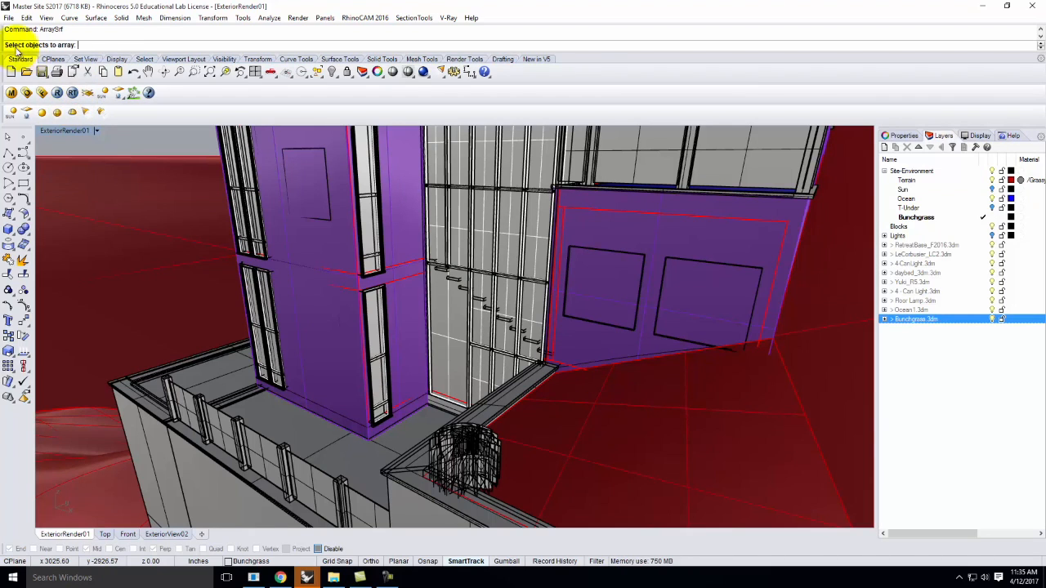
pyautogui.click(486, 457)
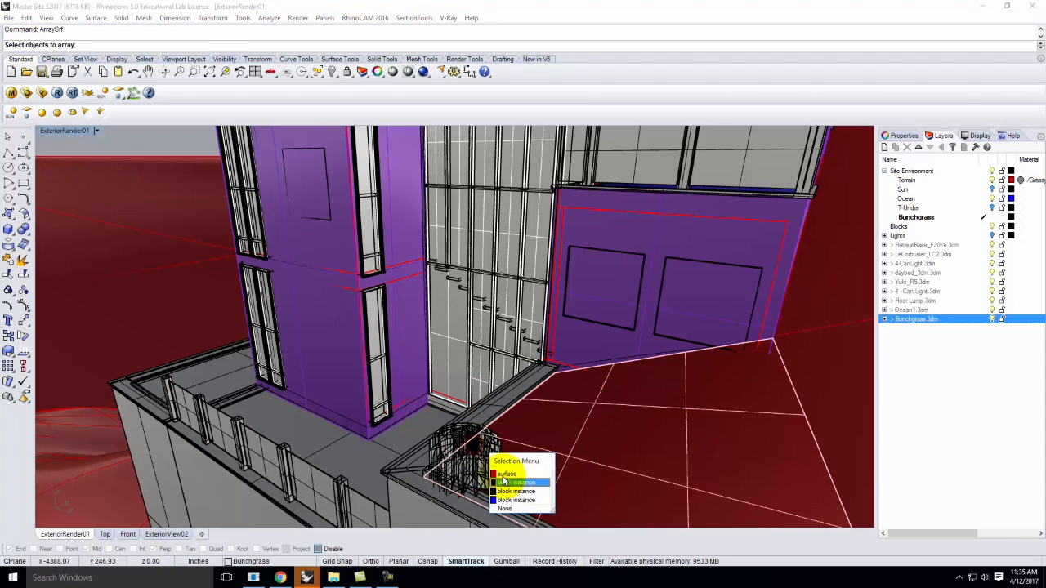
pyautogui.click(516, 491)
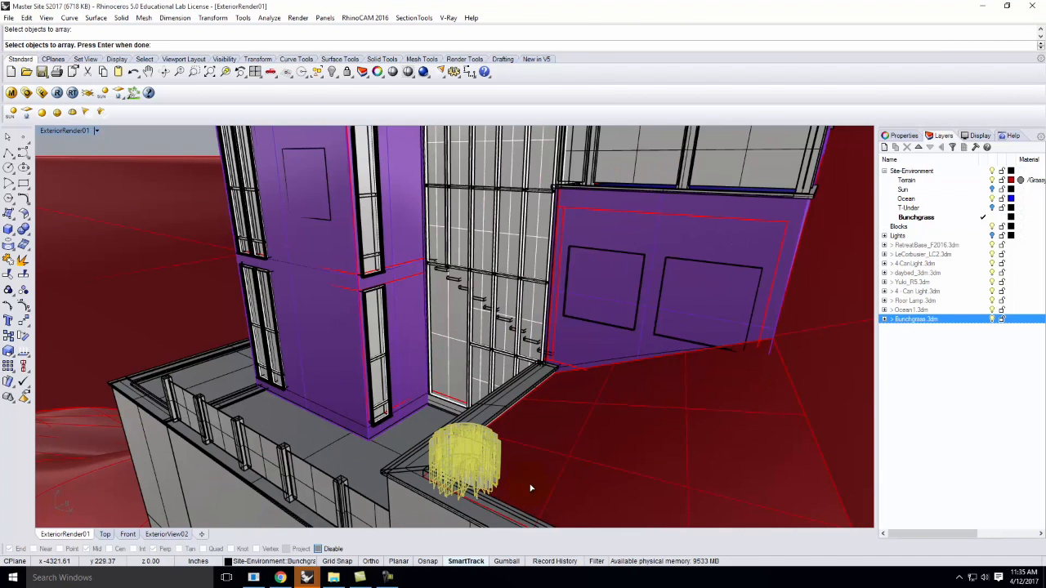
pyautogui.press('Return')
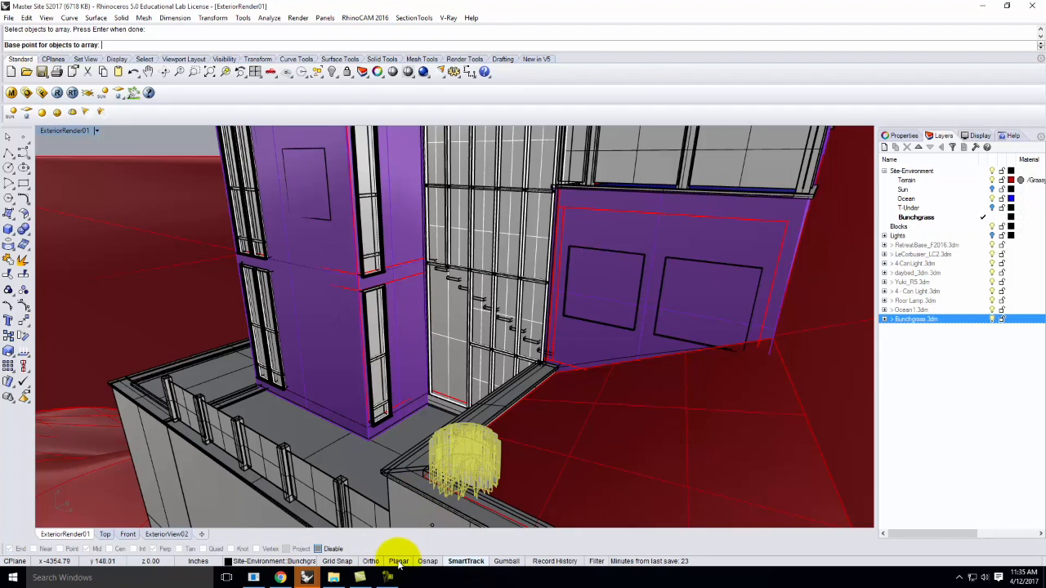
pyautogui.click(427, 562)
pyautogui.click(372, 474)
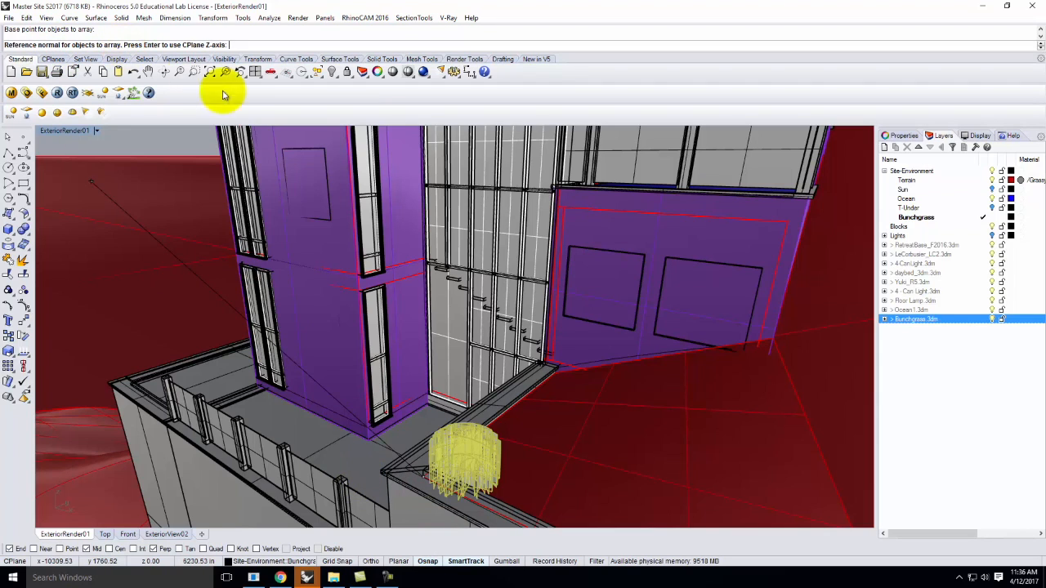
# Set the array's reference normal vertically downward in the Front view, target the enclosed terrain surface, and use 5 elements in both u and v.
pyautogui.doubleClick(65, 131)
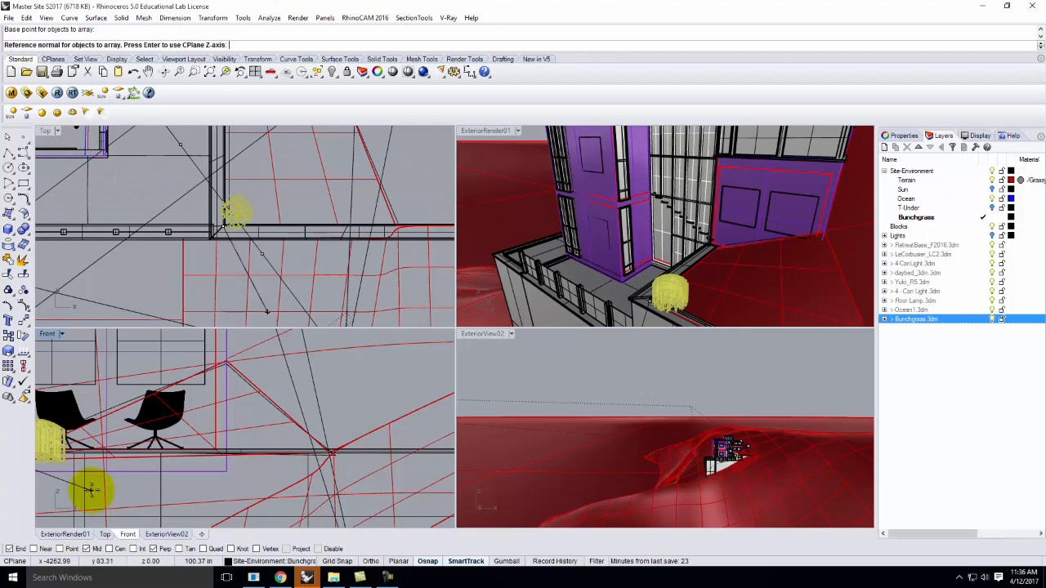
pyautogui.press('shift')
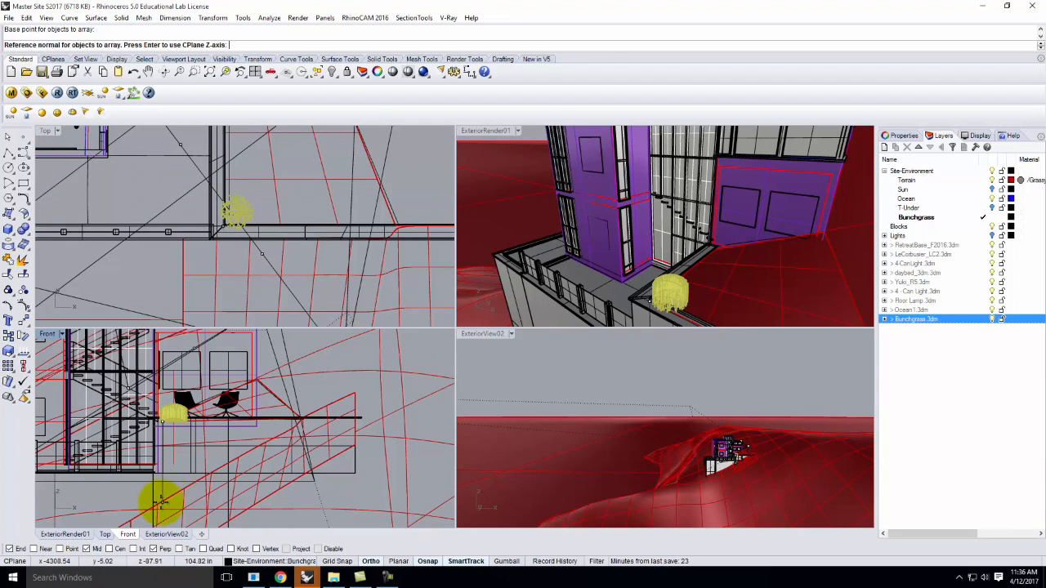
pyautogui.click(181, 523)
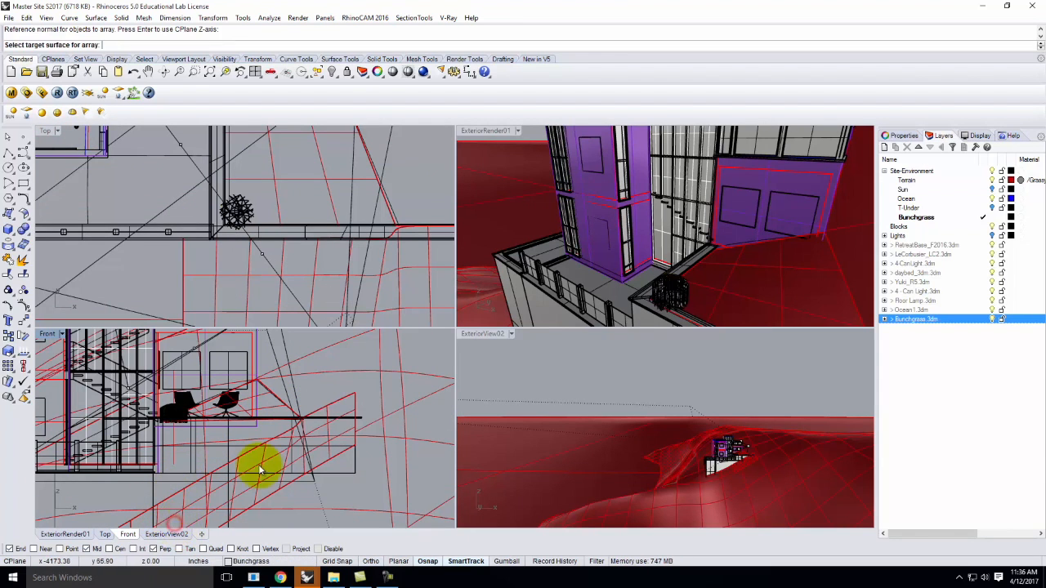
pyautogui.click(755, 283)
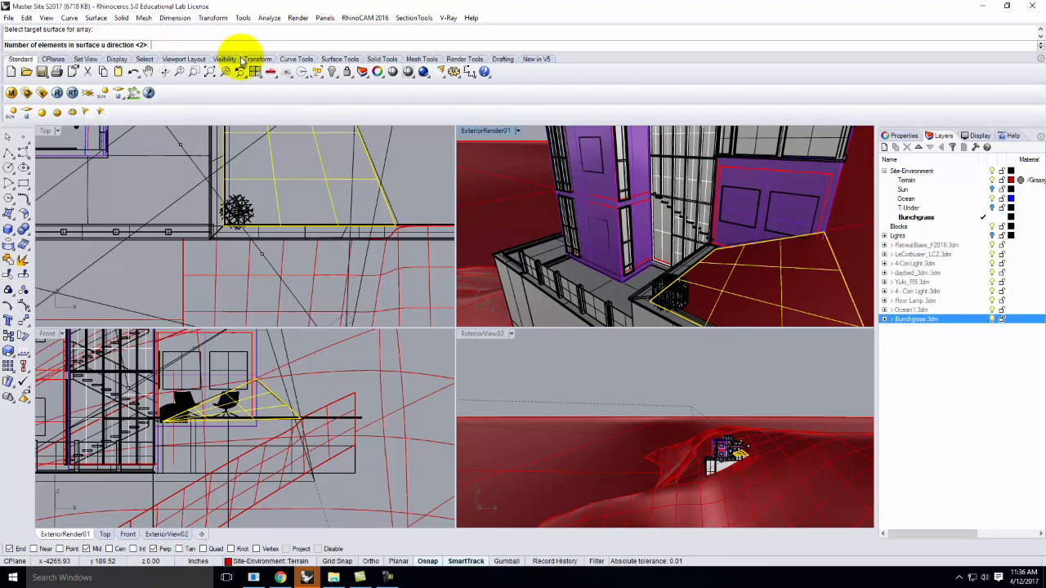
pyautogui.write('5')
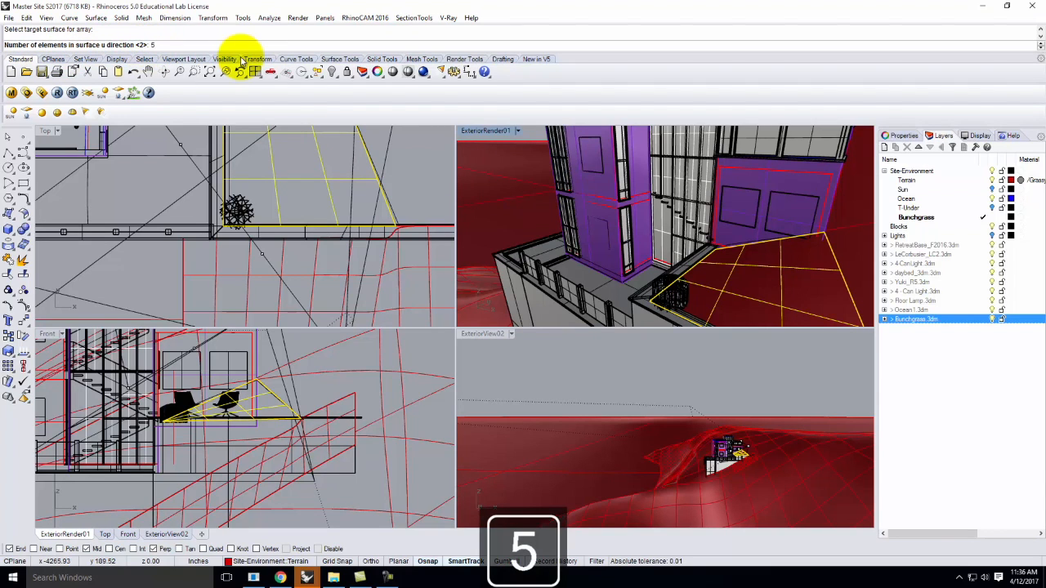
pyautogui.press('Return')
pyautogui.write('5')
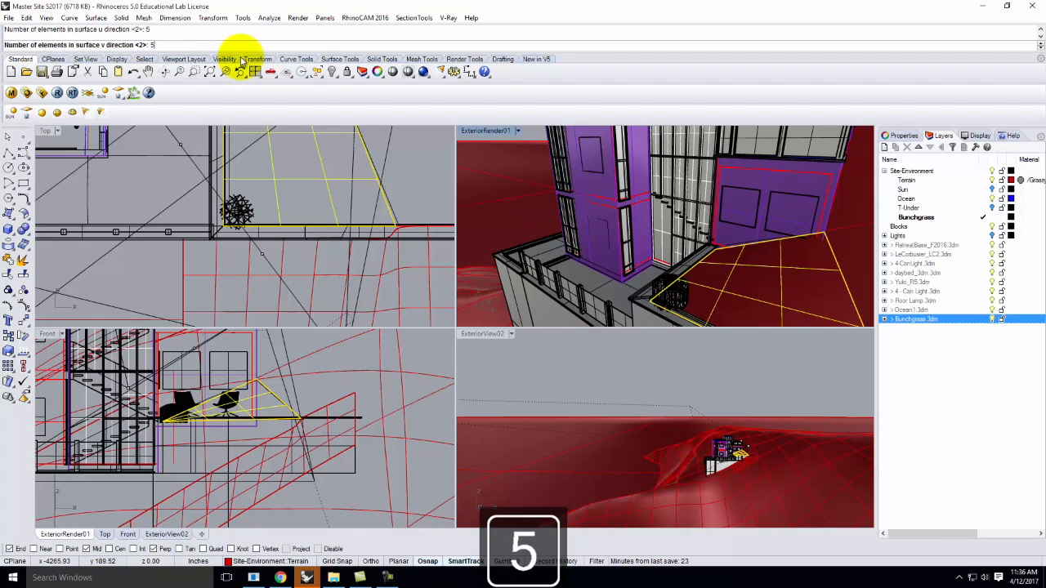
pyautogui.press('Return')
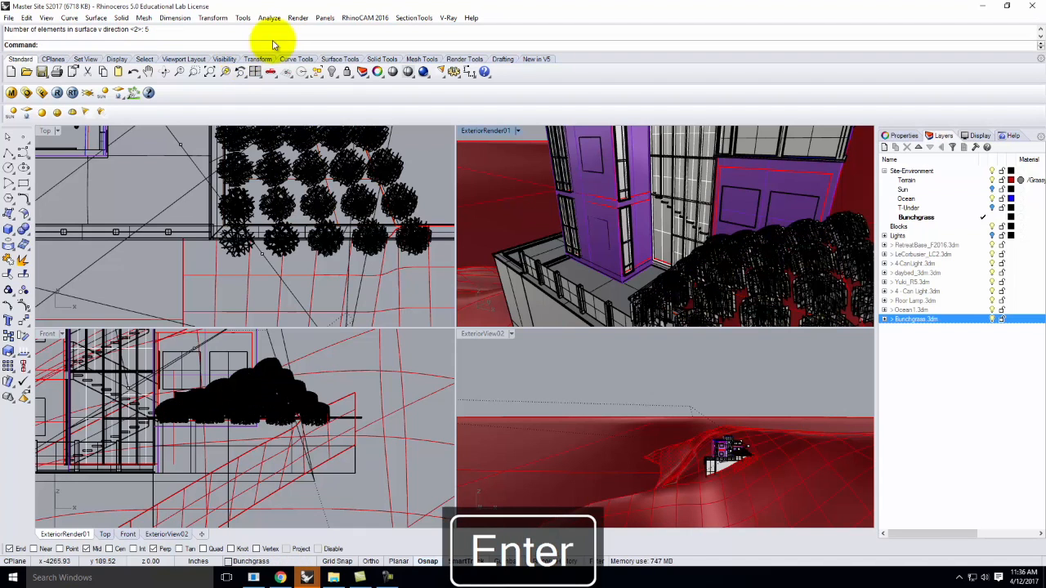
# Enlarge the ExteriorRender01 view and inspect from several angles how the arrayed bunchgrass blocks sit on the terrain and walls.
pyautogui.doubleClick(499, 132)
pyautogui.moveTo(533, 205); pyautogui.dragTo(605, 390, button='right')
pyautogui.scroll(5, 609, 384)
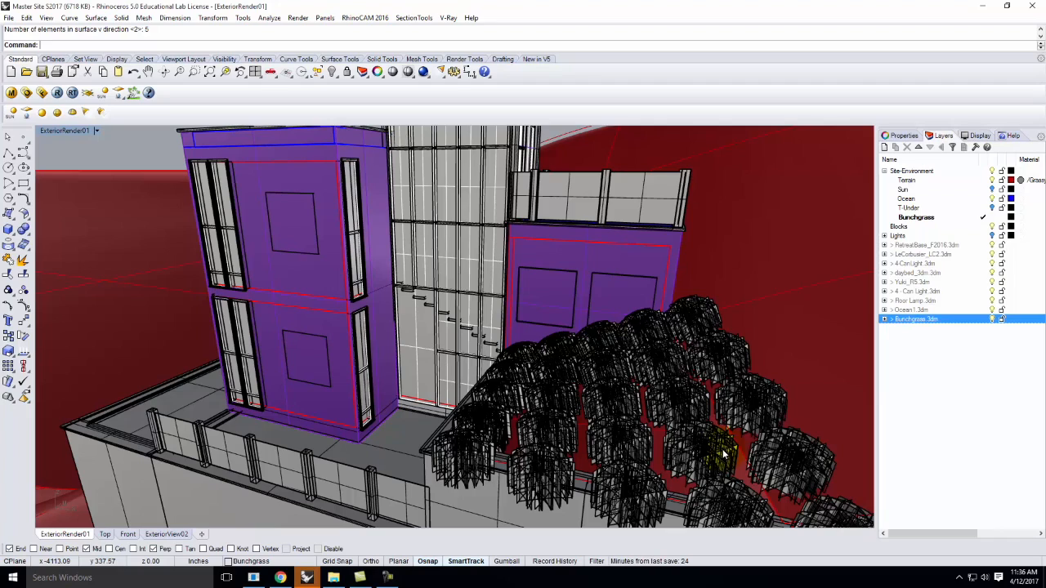
pyautogui.moveTo(691, 388); pyautogui.dragTo(744, 391, button='right')
pyautogui.moveTo(707, 425); pyautogui.dragTo(682, 438, button='right')
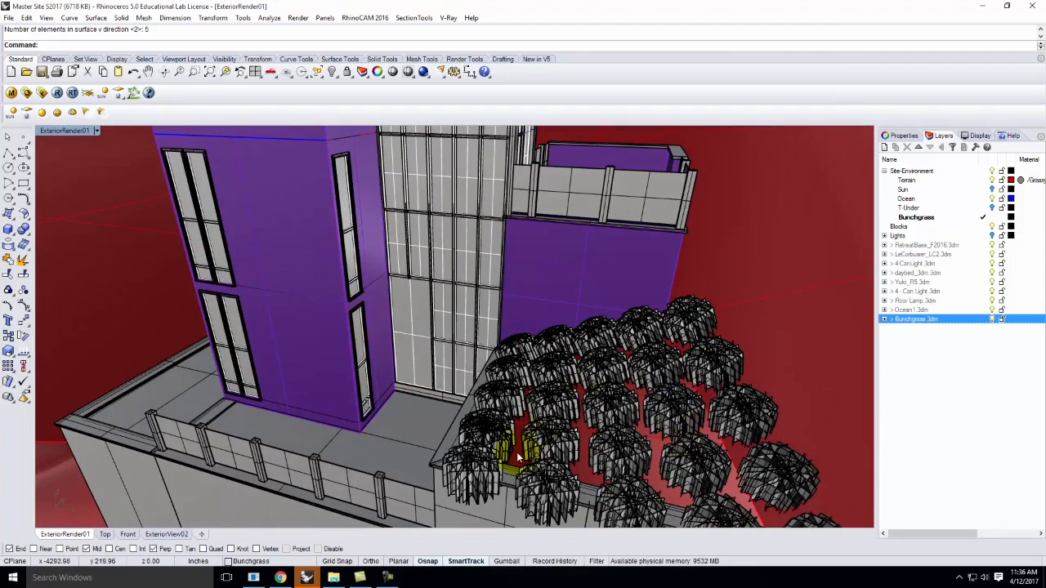
pyautogui.moveTo(490, 403); pyautogui.dragTo(652, 412, button='right')
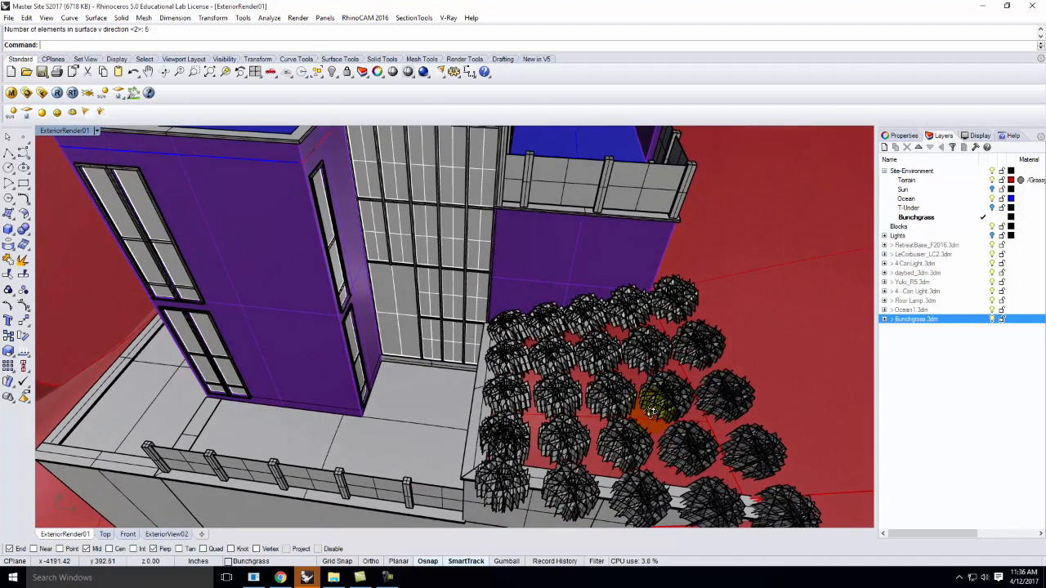
# Undo the 5 by 5 surface array of bunchgrass blocks.
pyautogui.hotkey('ctrl', 'z')
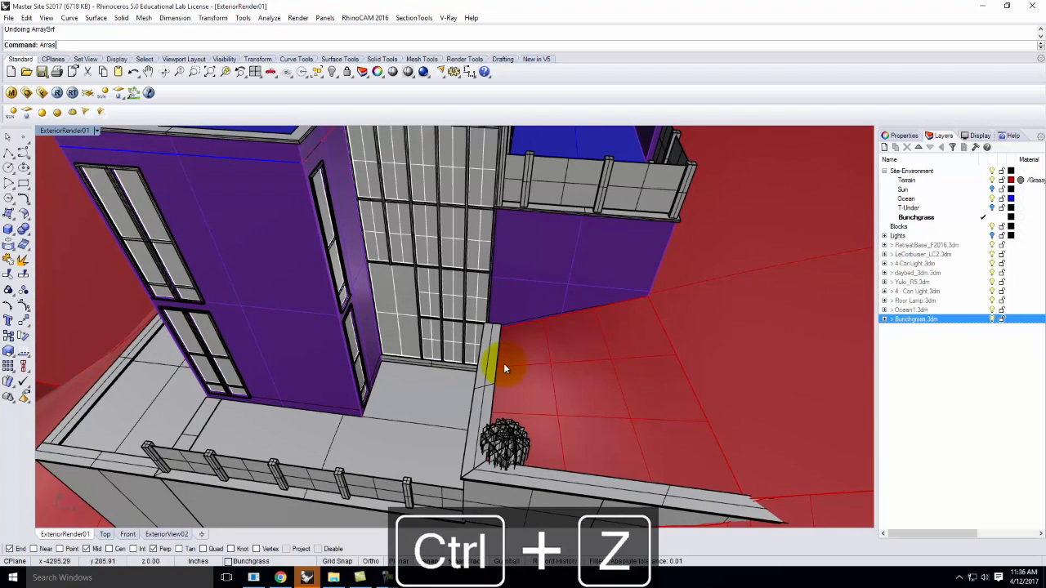
pyautogui.write('rf')
pyautogui.press('Return')
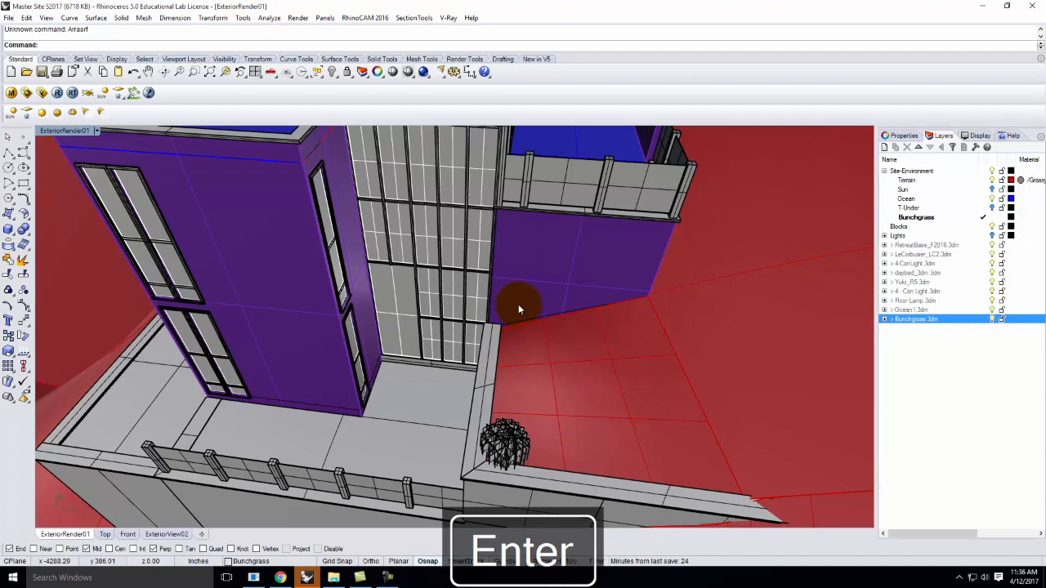
# Run ArraySrf on the corner bunchgrass block, placing the base point within the clump near its centre.
pyautogui.write('ArraySrf')
pyautogui.press('Return')
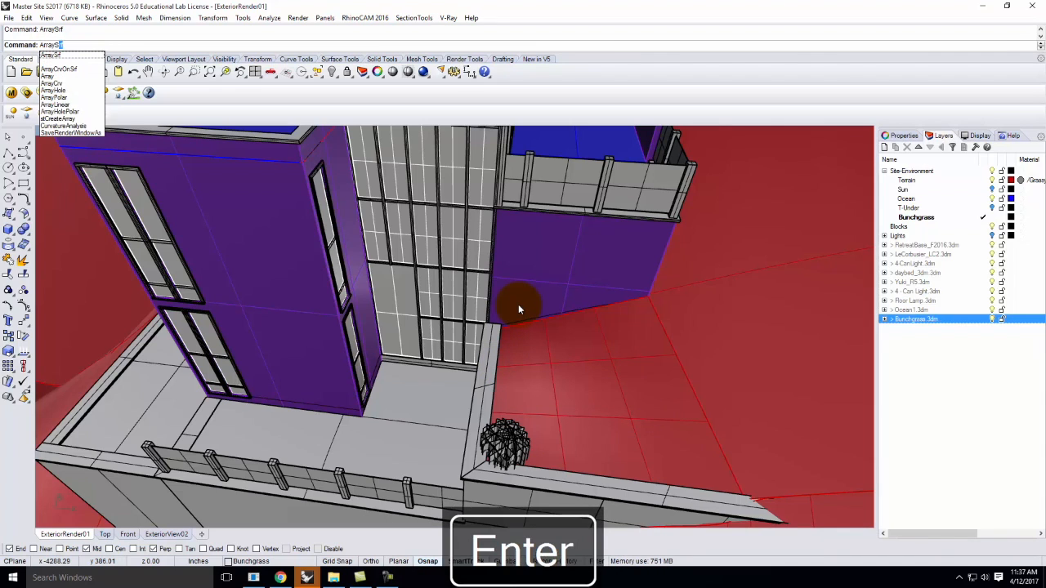
pyautogui.click(514, 449)
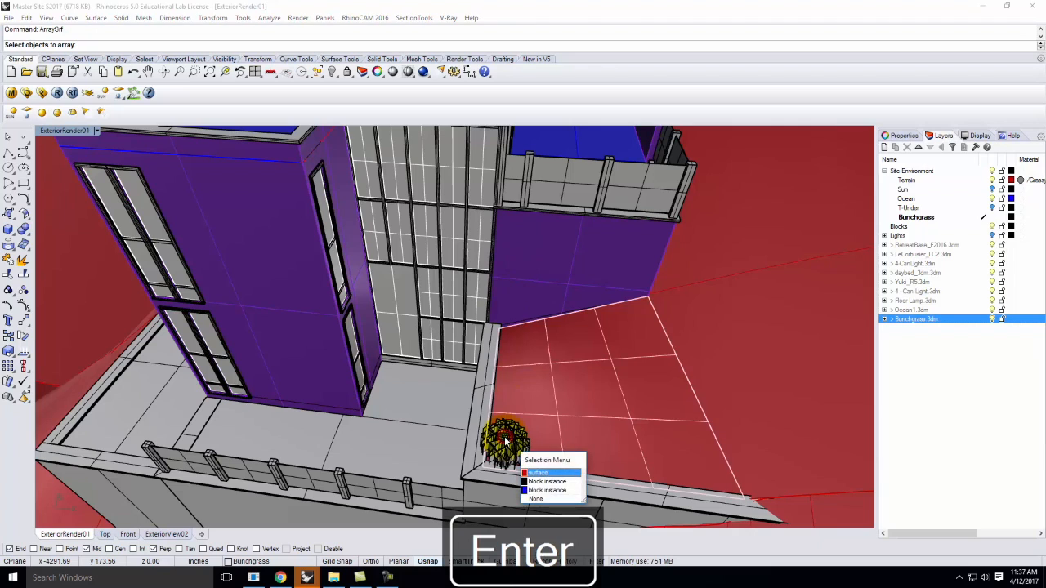
pyautogui.click(544, 483)
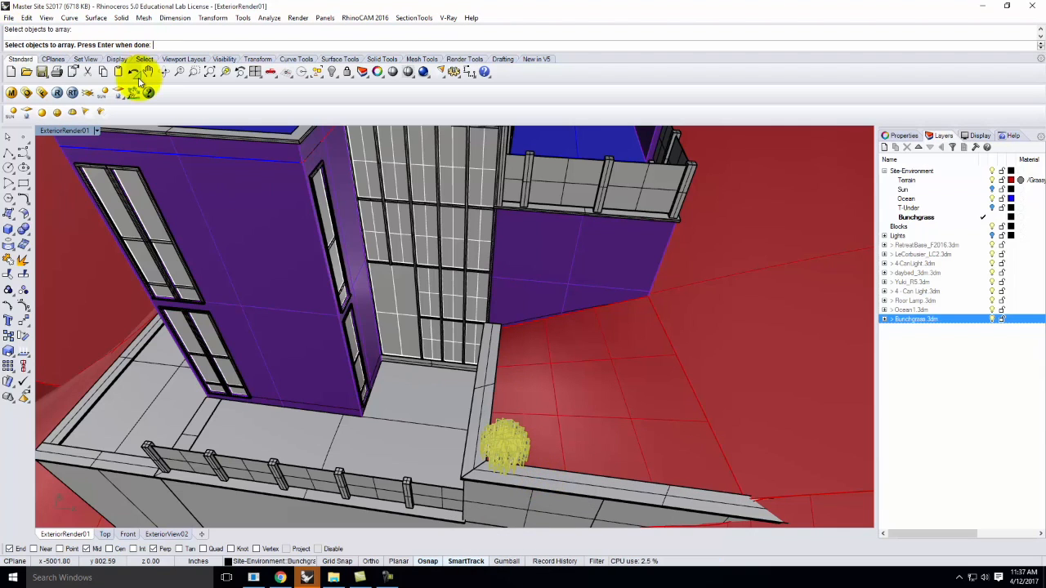
pyautogui.press('Return')
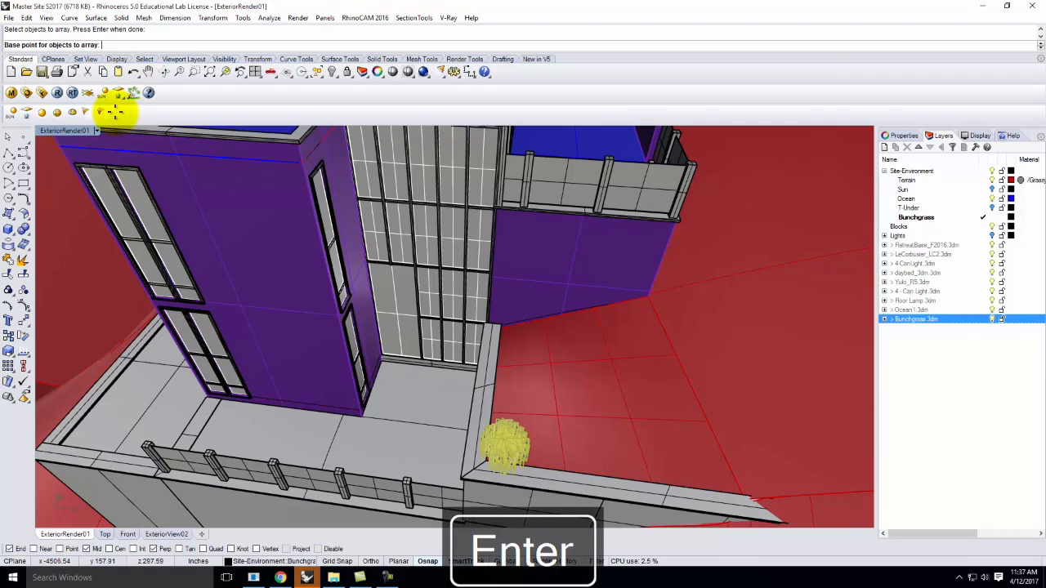
pyautogui.scroll(4, 500, 466)
pyautogui.scroll(3, 501, 452)
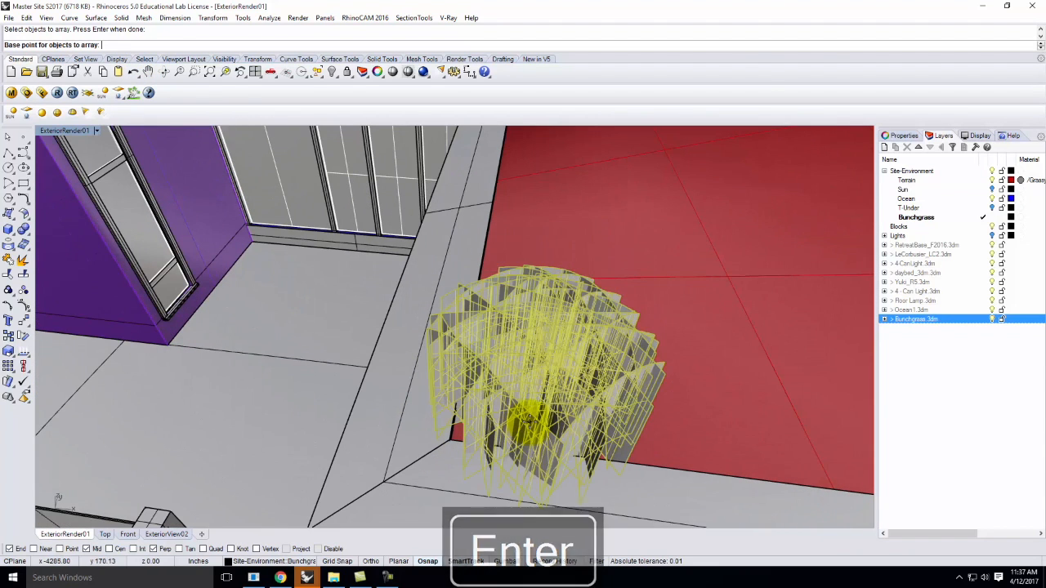
pyautogui.moveTo(590, 449); pyautogui.dragTo(390, 393, button='right')
pyautogui.click(401, 382)
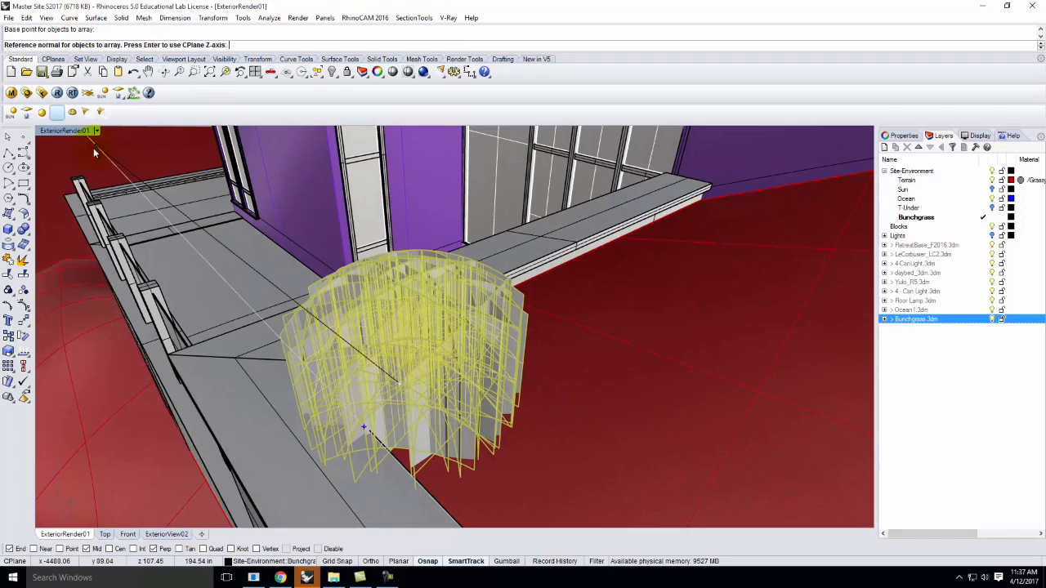
# Set the array's reference normal vertically downward in the Front view with Ortho, target the enclosed terrain surface, and use 7 elements in both u and v.
pyautogui.doubleClick(64, 131)
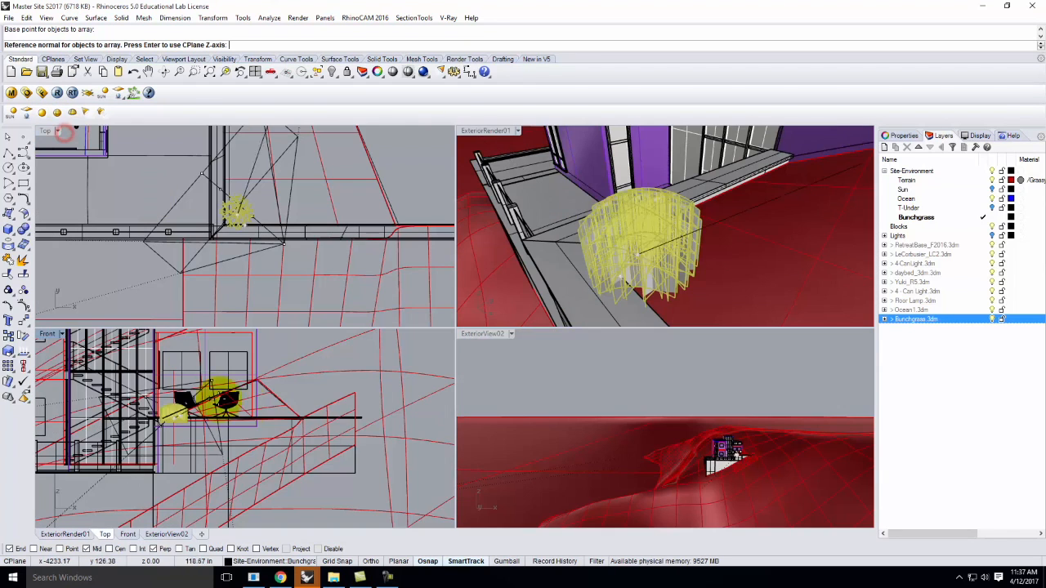
pyautogui.press('F8')
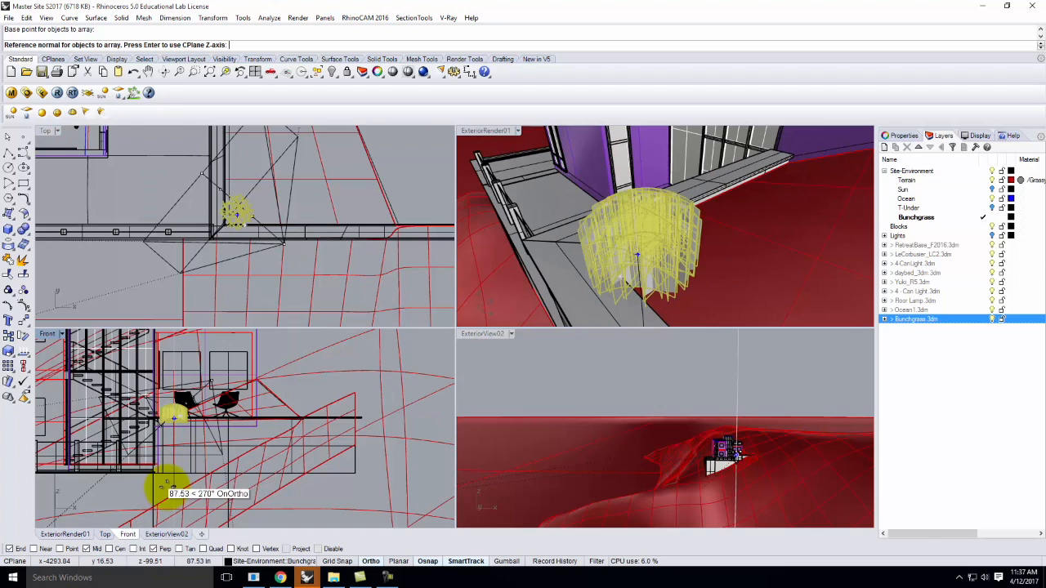
pyautogui.click(172, 489)
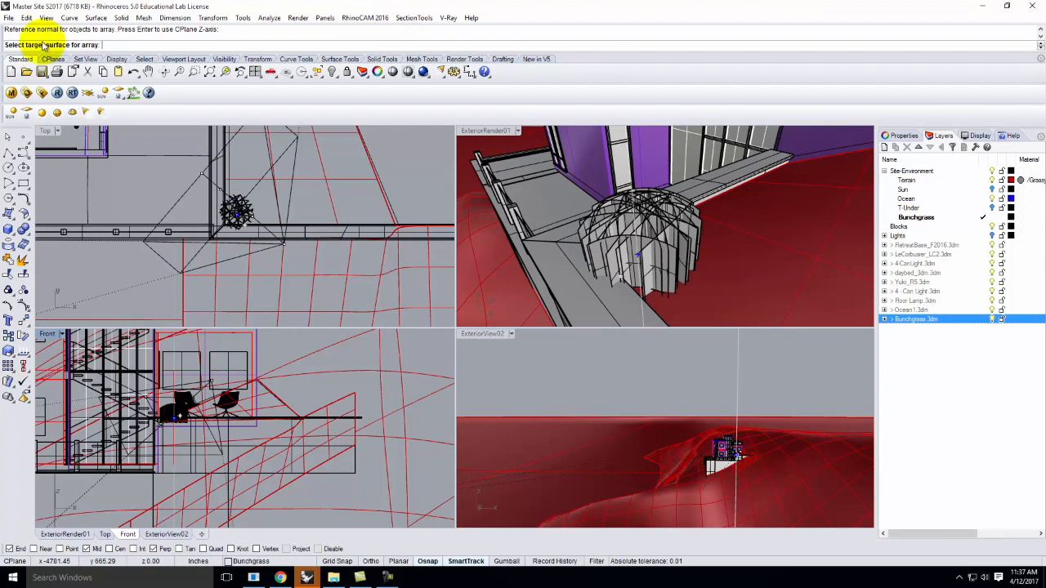
pyautogui.click(758, 229)
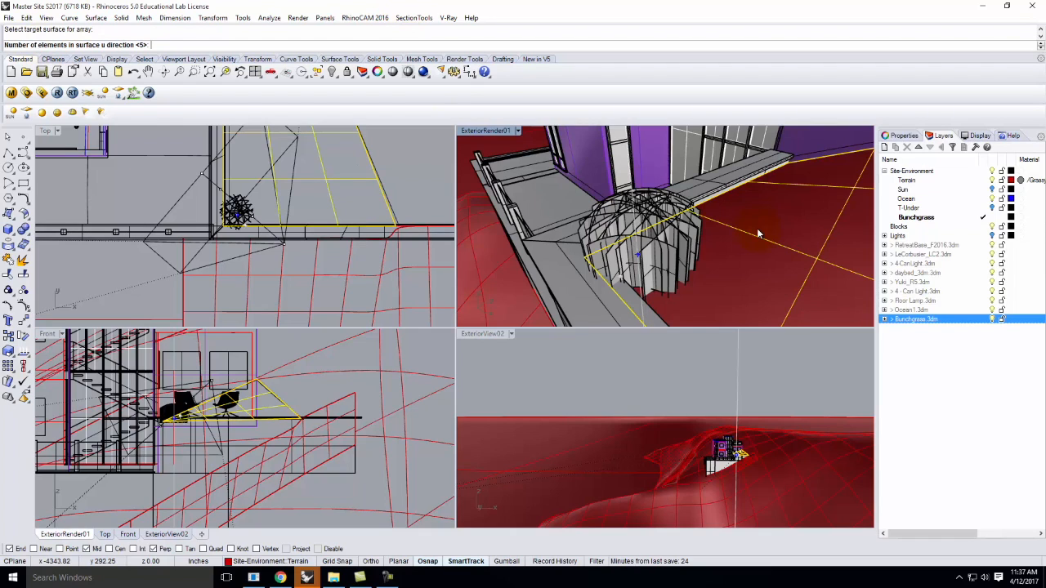
pyautogui.write('7')
pyautogui.press('Return')
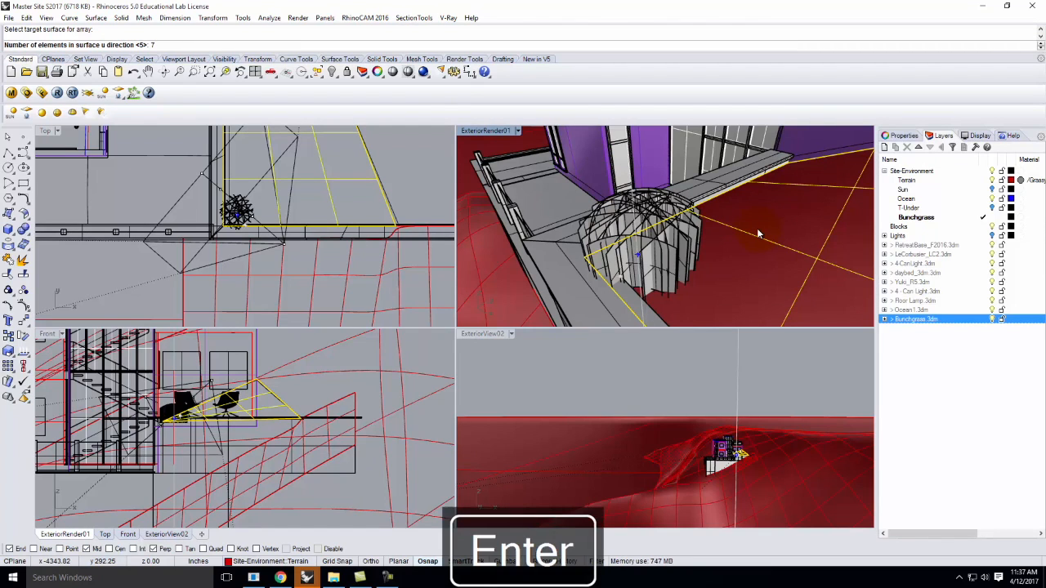
pyautogui.write('7')
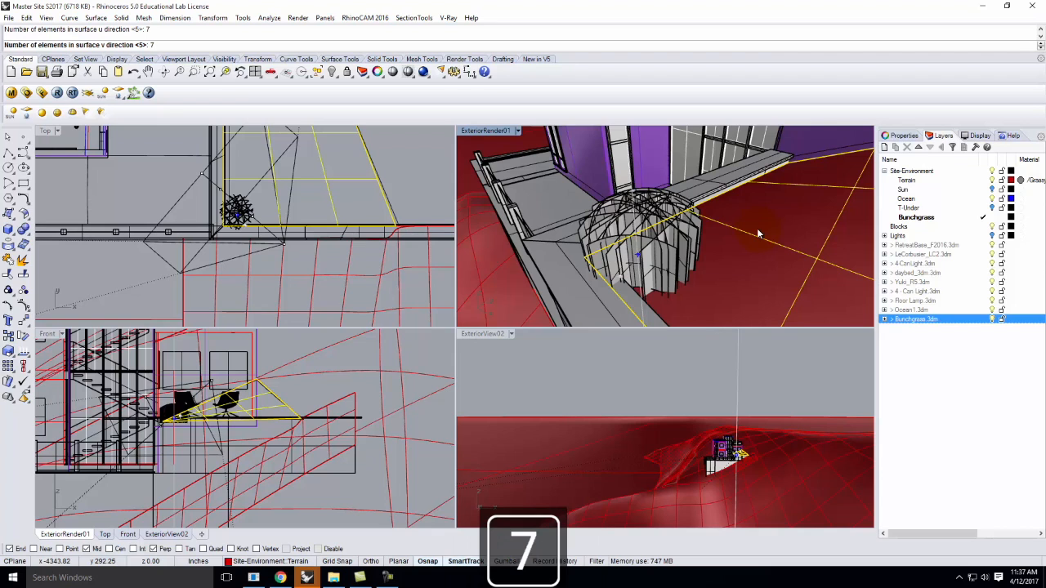
pyautogui.press('Return')
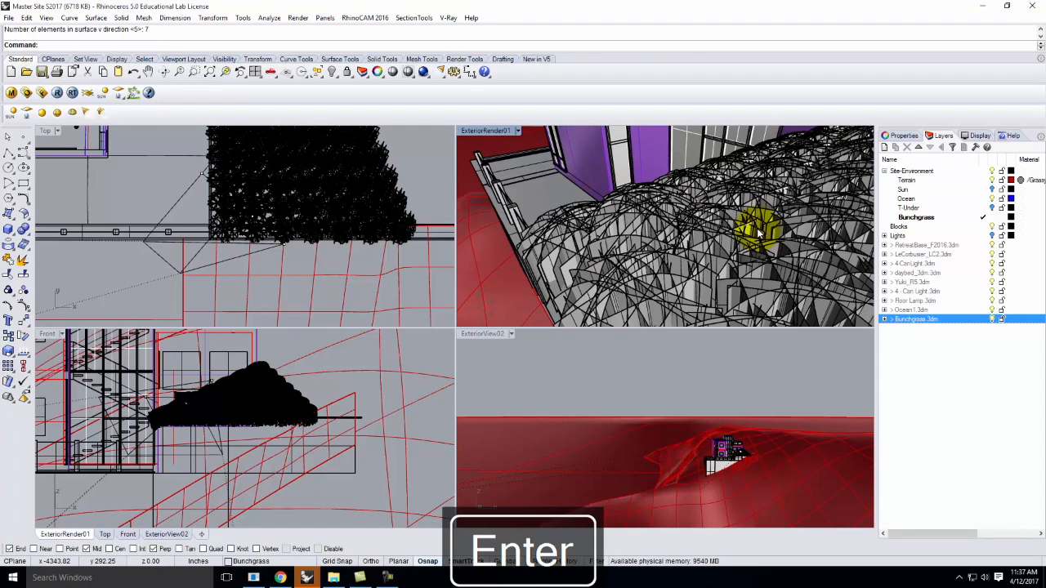
# Enlarge the ExteriorRender01 view and delete the front row of seven arrayed bunchgrass blocks overhanging the front retaining wall.
pyautogui.doubleClick(482, 132)
pyautogui.moveTo(483, 174); pyautogui.dragTo(446, 347, button='right')
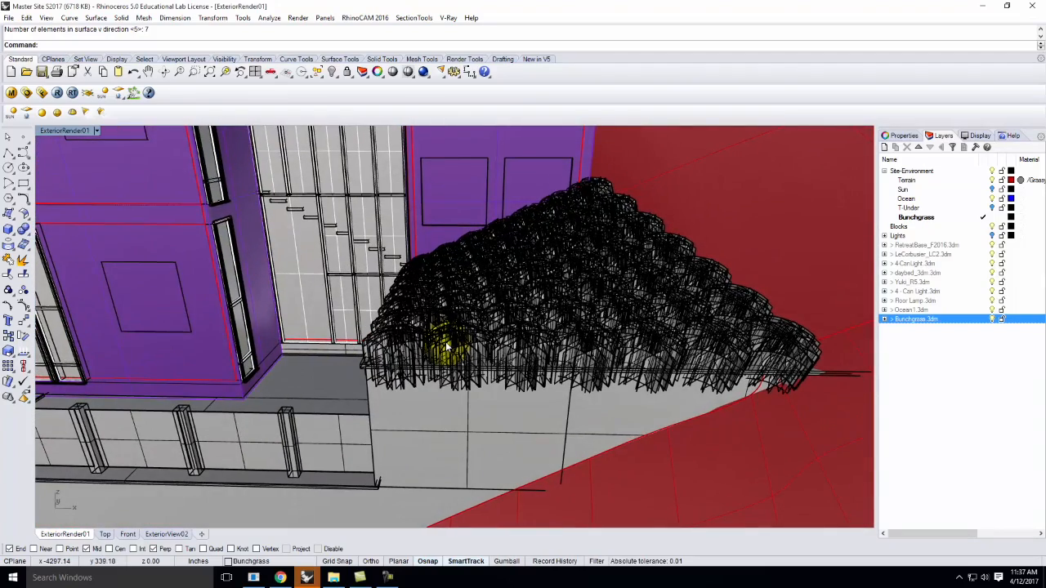
pyautogui.click(400, 350)
pyautogui.click(442, 387)
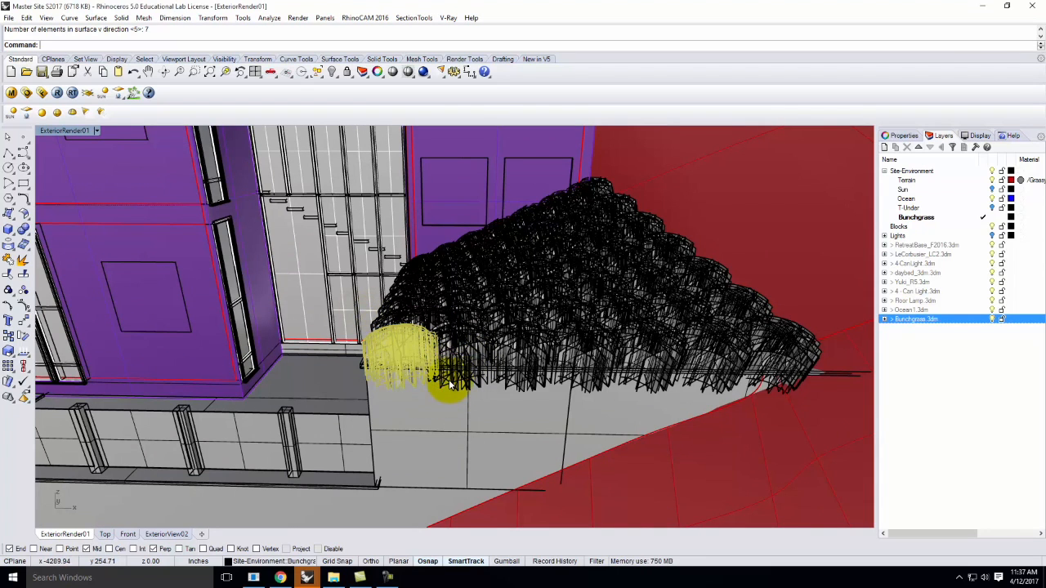
pyautogui.keyDown('shift'); pyautogui.click(467, 374); pyautogui.keyUp('shift')
pyautogui.keyDown('shift'); pyautogui.click(513, 383); pyautogui.keyUp('shift')
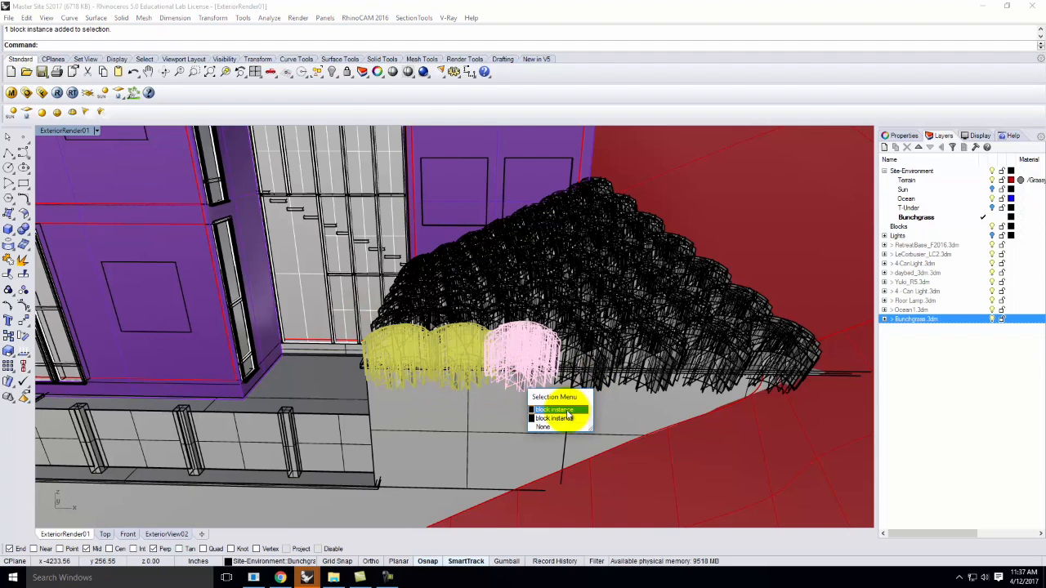
pyautogui.click(568, 416)
pyautogui.keyDown('shift'); pyautogui.click(582, 382); pyautogui.keyUp('shift')
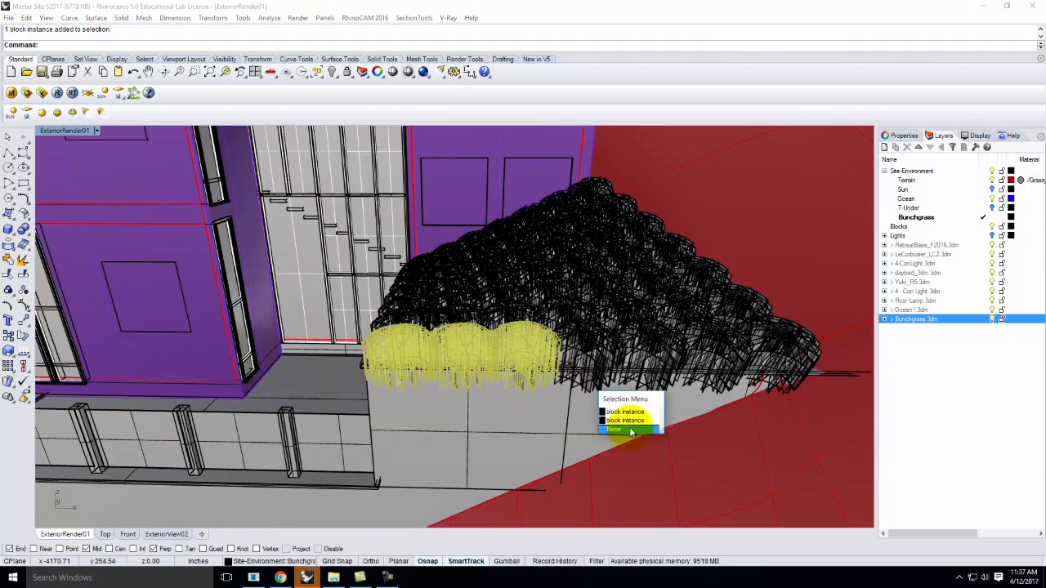
pyautogui.click(626, 422)
pyautogui.keyDown('shift'); pyautogui.click(651, 395); pyautogui.keyUp('shift')
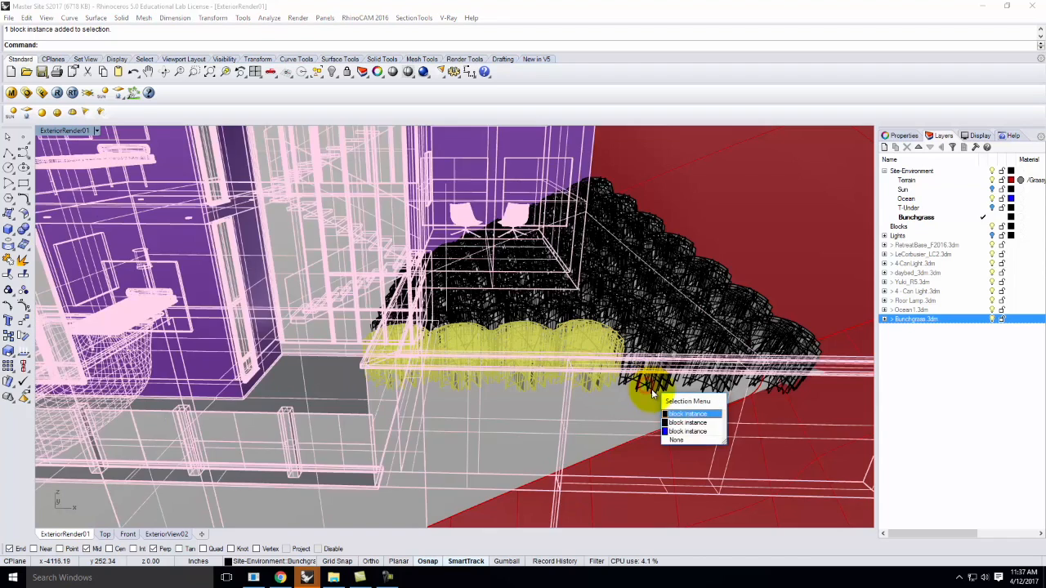
pyautogui.click(686, 423)
pyautogui.keyDown('shift'); pyautogui.click(709, 388); pyautogui.keyUp('shift')
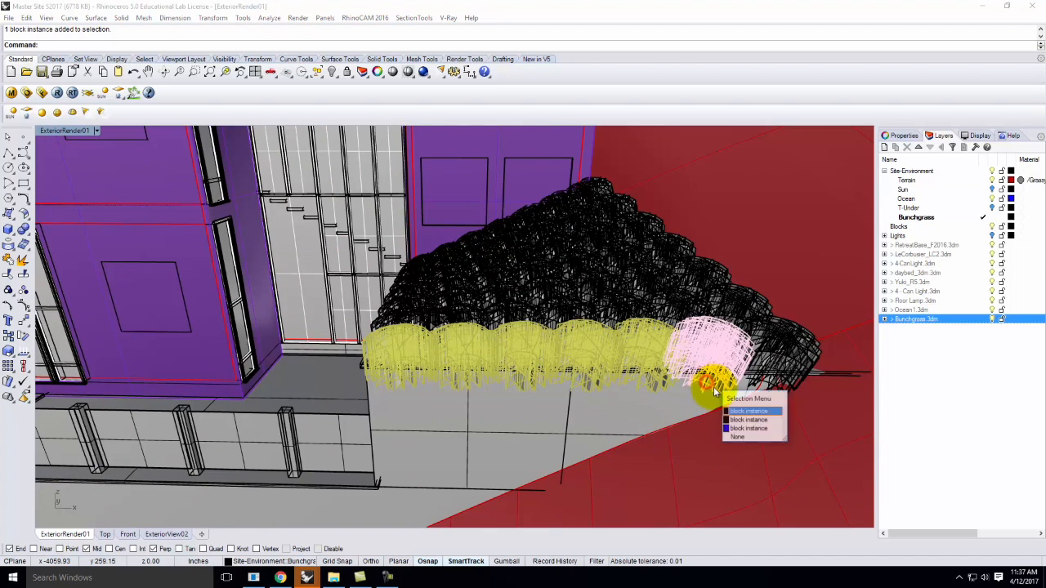
pyautogui.click(745, 410)
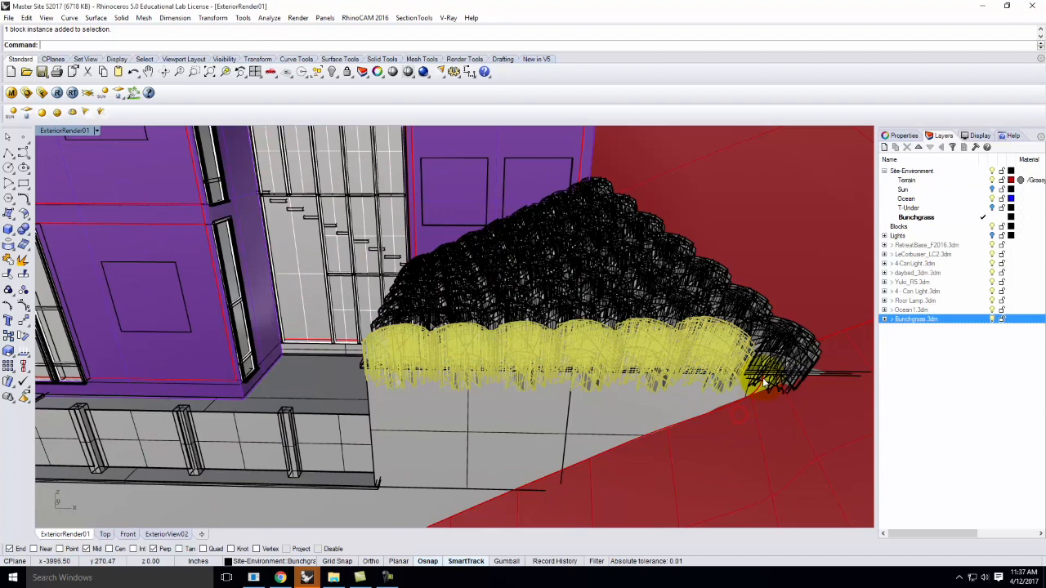
pyautogui.keyDown('shift'); pyautogui.click(807, 343); pyautogui.keyUp('shift')
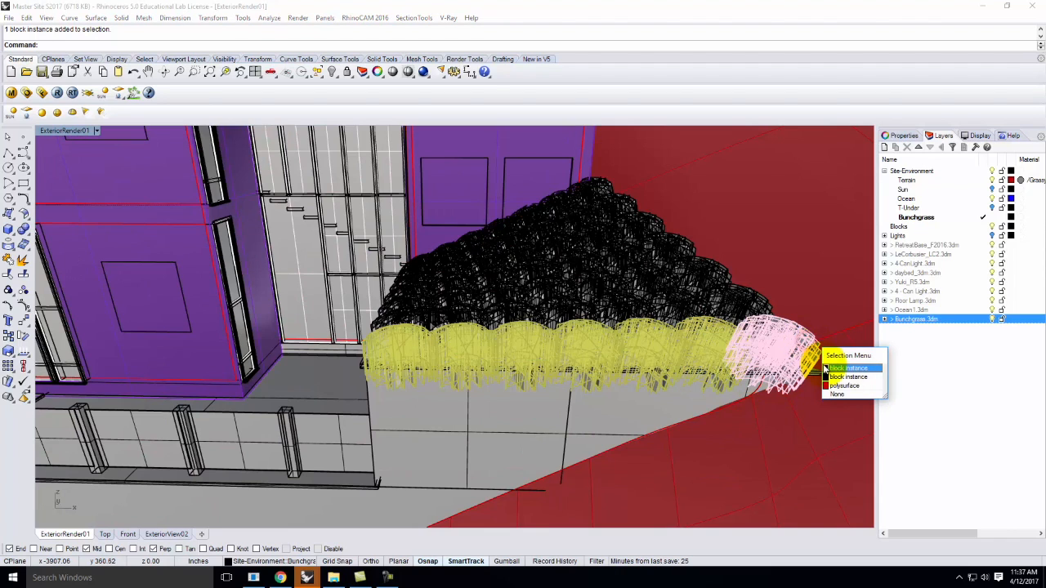
pyautogui.click(843, 367)
pyautogui.press('Delete')
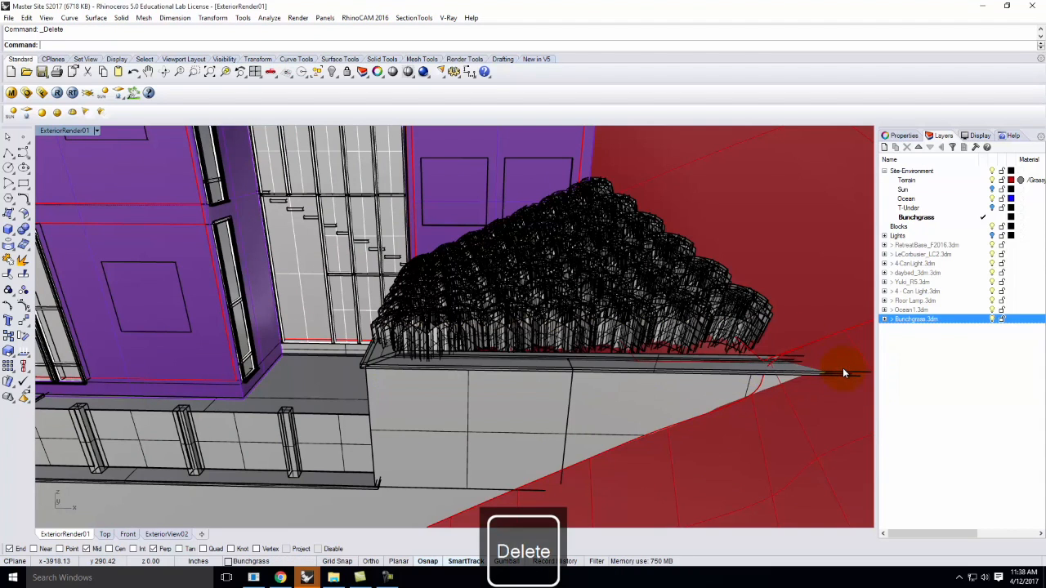
# Delete the five bunchgrass blocks overlapping the side wall next to the glazed stair tower.
pyautogui.click(377, 327)
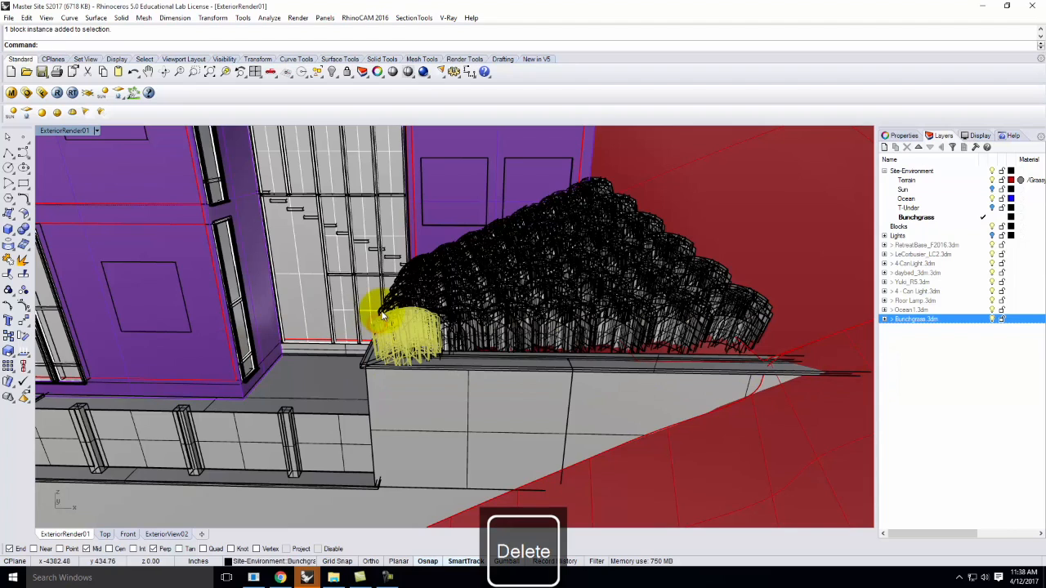
pyautogui.keyDown('shift'); pyautogui.click(384, 307); pyautogui.keyUp('shift')
pyautogui.keyDown('shift'); pyautogui.click(388, 297); pyautogui.keyUp('shift')
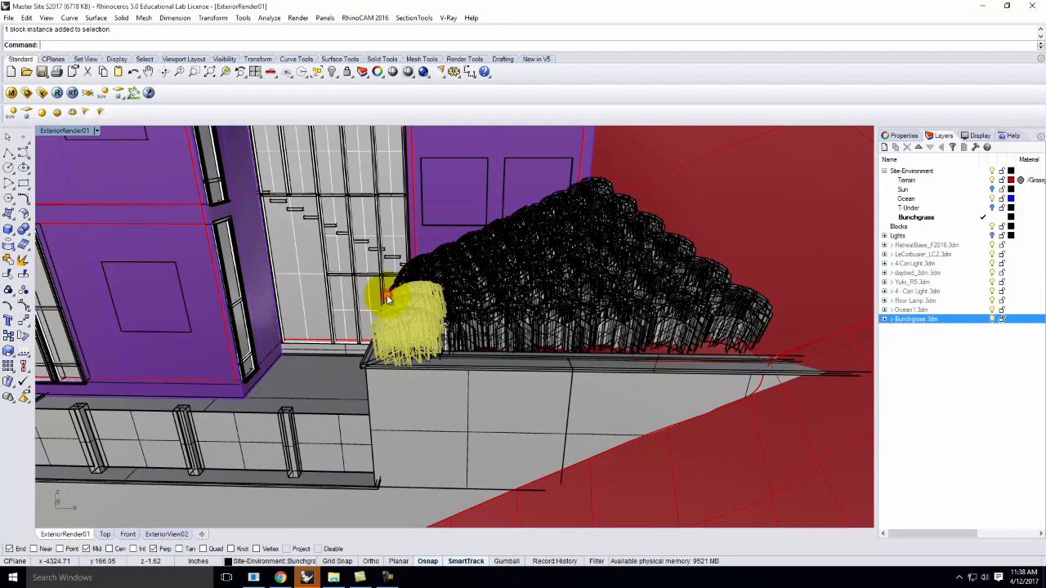
pyautogui.keyDown('shift'); pyautogui.click(392, 292); pyautogui.keyUp('shift')
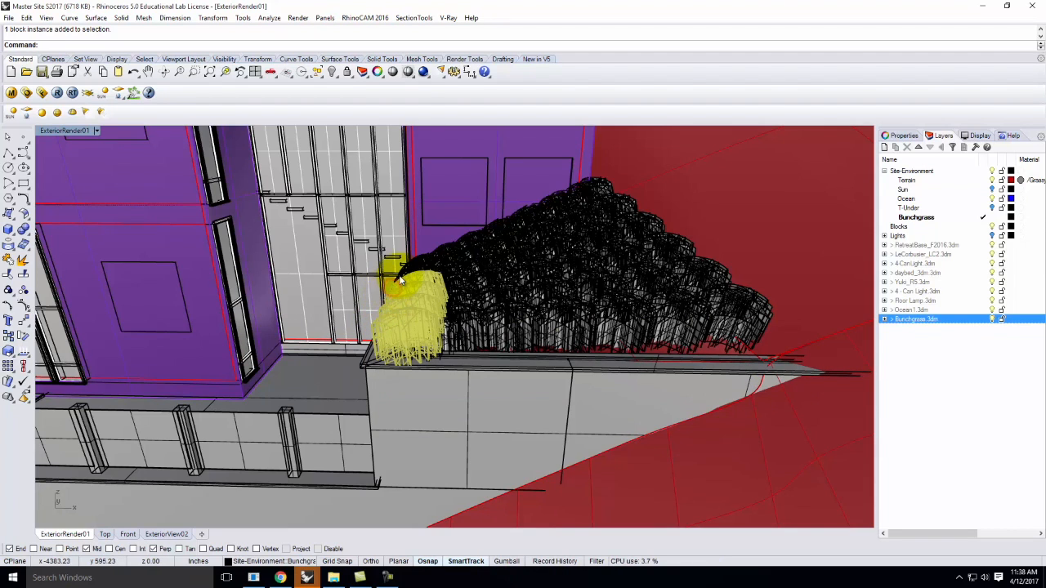
pyautogui.keyDown('shift'); pyautogui.click(396, 278); pyautogui.keyUp('shift')
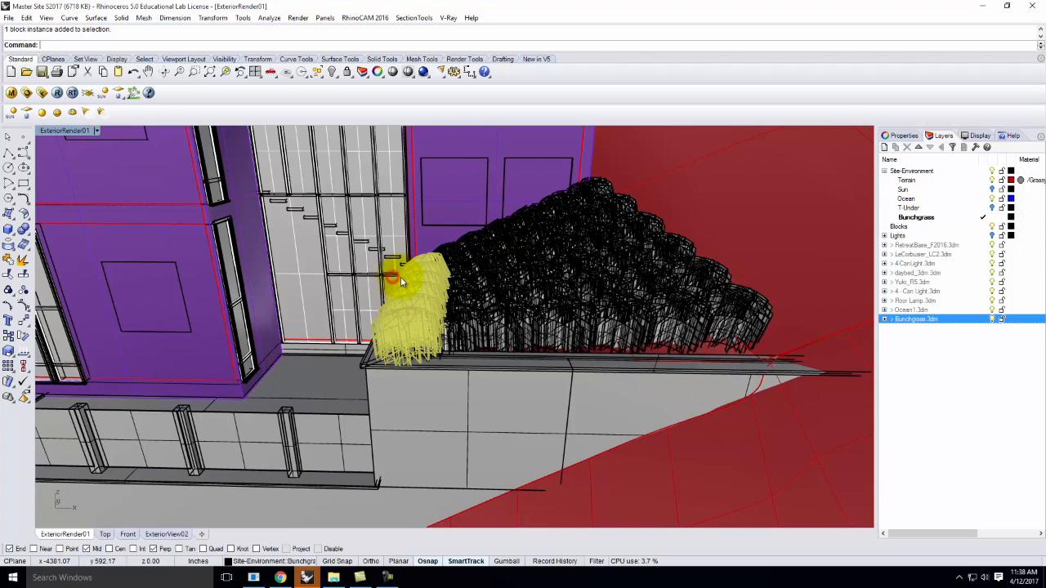
pyautogui.press('Delete')
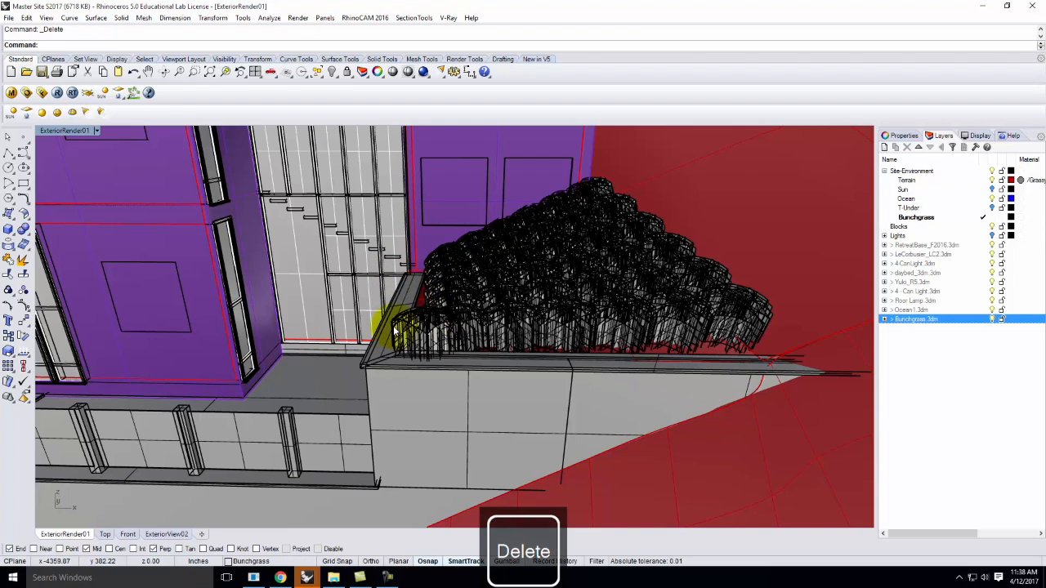
# Restore the saved exterior render camera as a named view in the ExteriorRender01 viewport.
pyautogui.moveTo(446, 326); pyautogui.dragTo(463, 315, button='right')
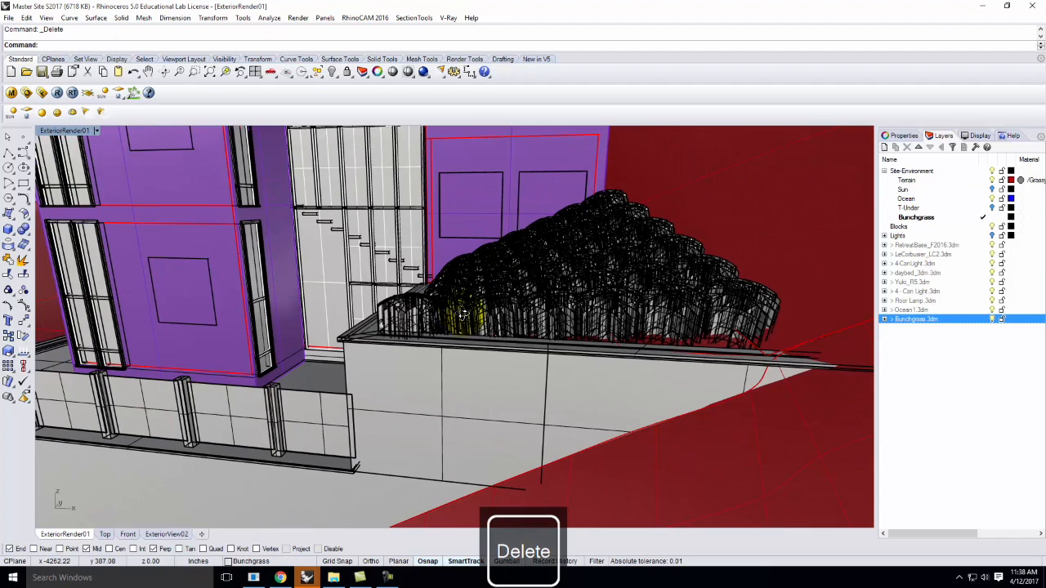
pyautogui.click(96, 130)
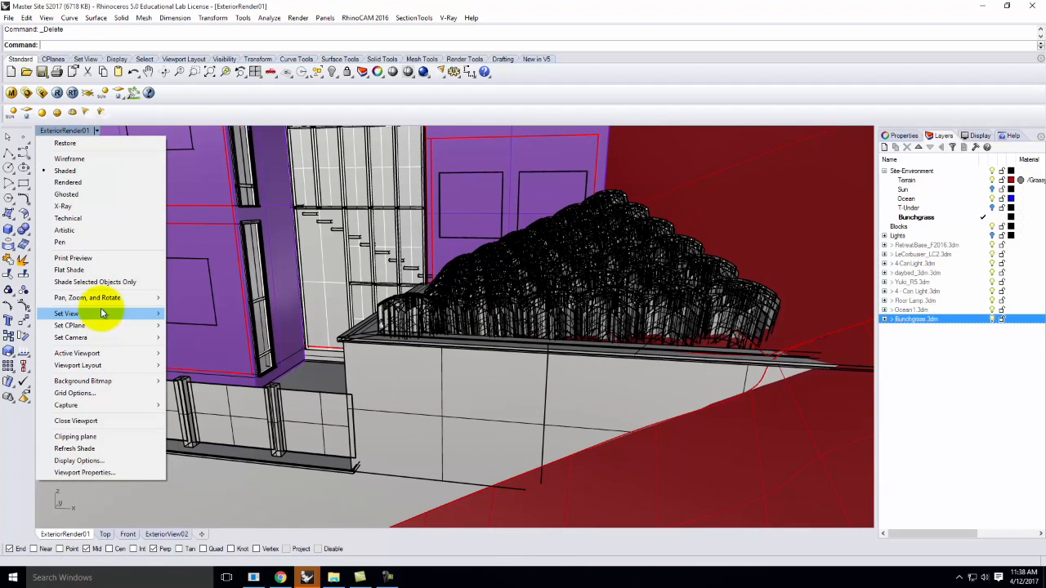
pyautogui.moveTo(101, 313)
pyautogui.click(233, 460)
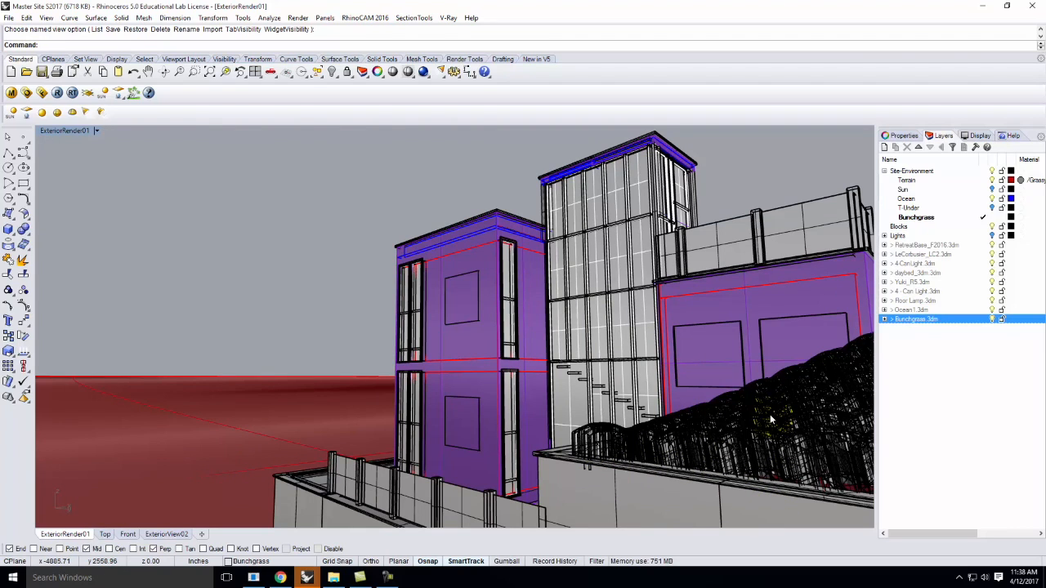
# Start a vertical Move on the single bunchgrass block at the corner of the retaining walls.
pyautogui.click(582, 434)
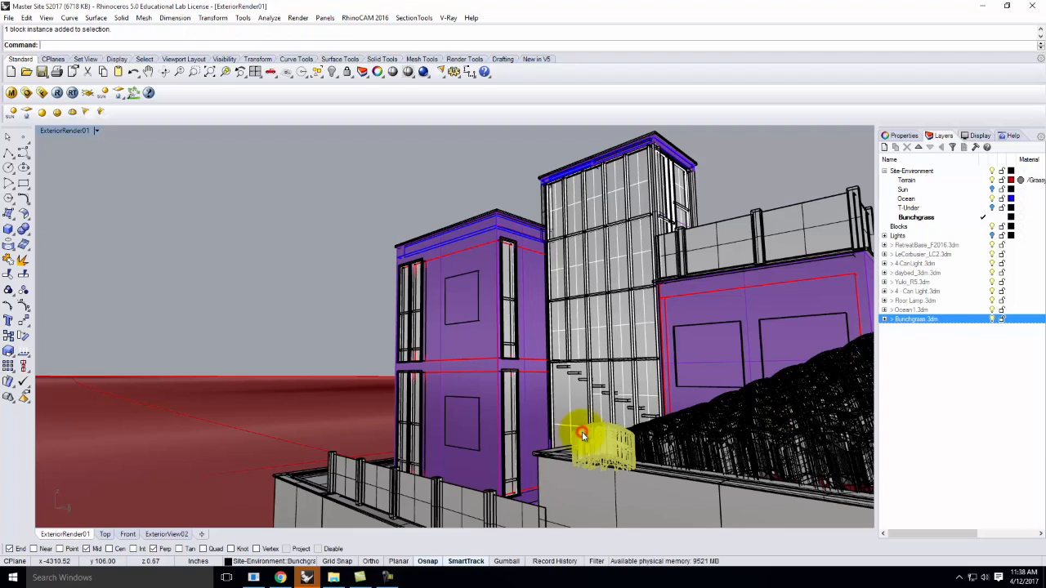
pyautogui.press('Return')
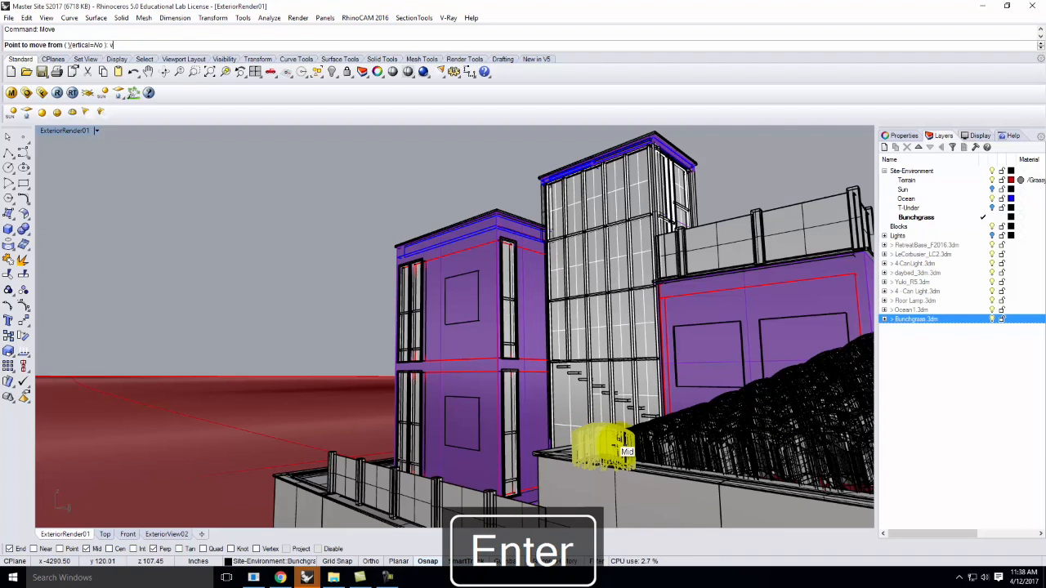
# Move the selected bunchgrass block vertically at the planter corner beside the stair tower, and clear the selection.
pyautogui.click(594, 435)
pyautogui.press('Escape')
pyautogui.press('Escape')
# Delete one bunchgrass block instance at the front edge of the planter.
pyautogui.moveTo(584, 460); pyautogui.dragTo(649, 489, button='right')
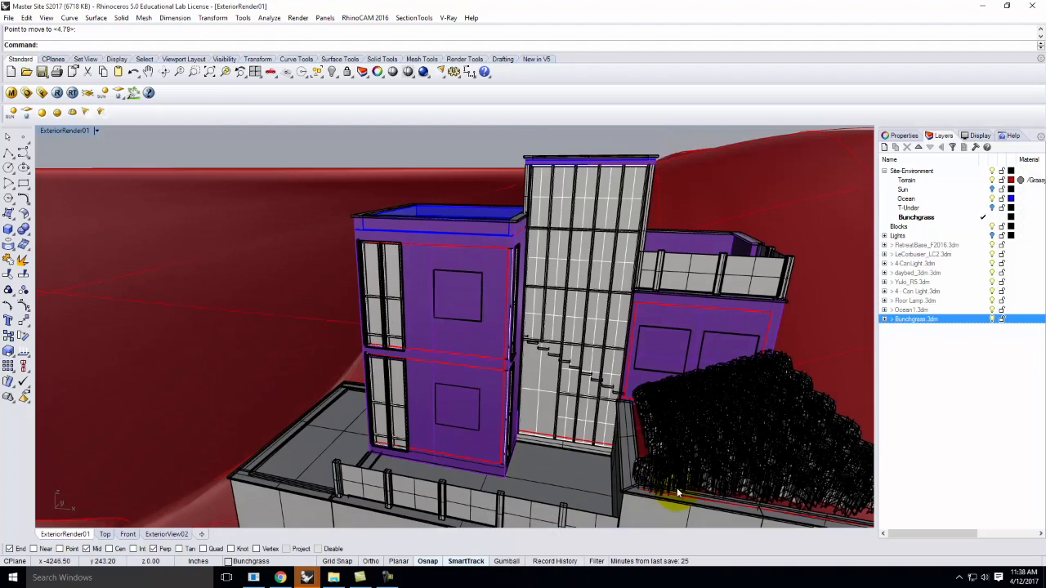
pyautogui.scroll(2, 709, 514)
pyautogui.click(708, 516)
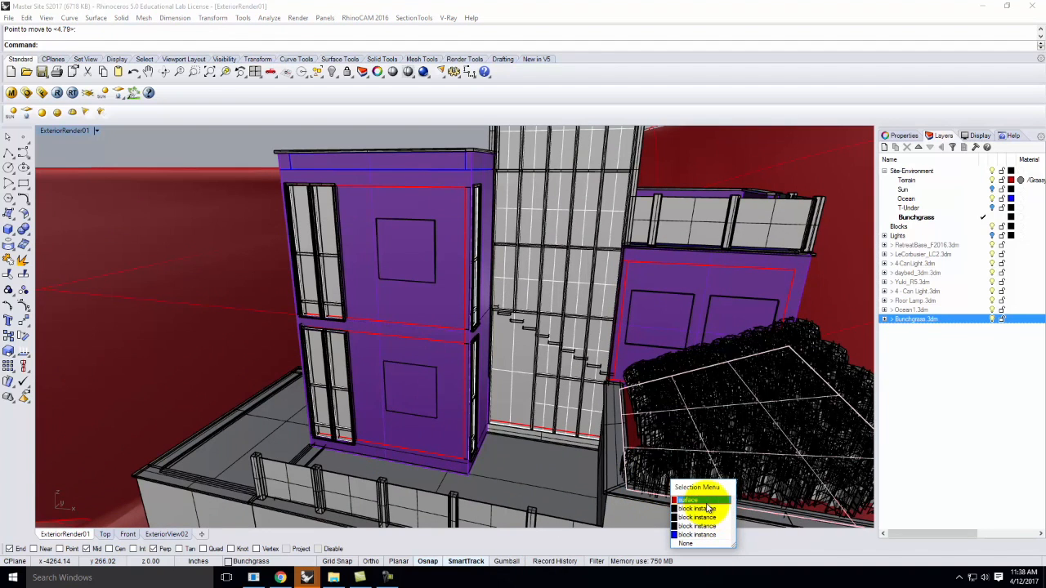
pyautogui.click(708, 519)
pyautogui.press('Delete')
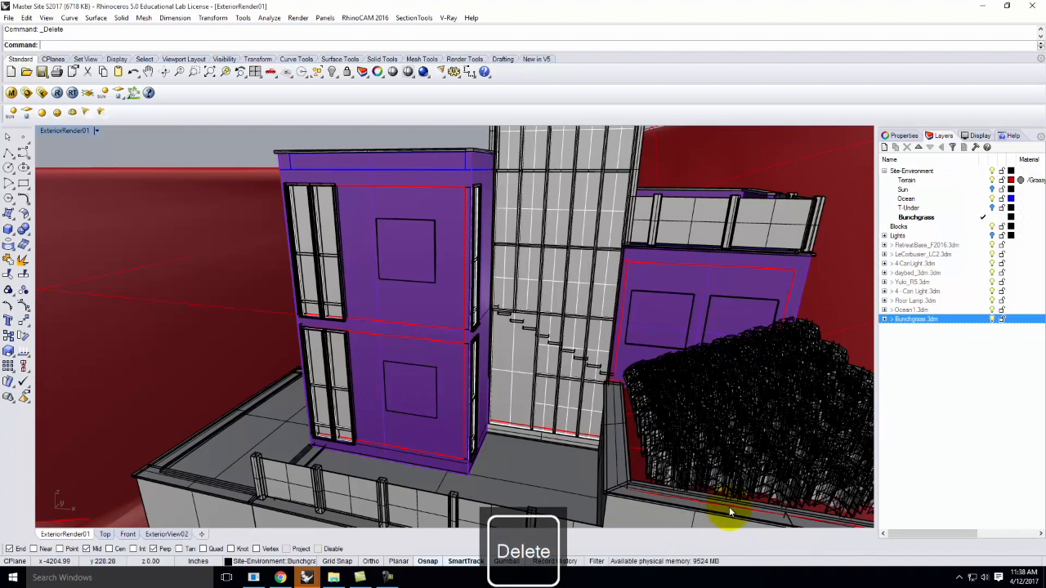
# Restore the saved ExteriorRender01 view in the maximized viewport.
pyautogui.scroll(-3, 534, 490)
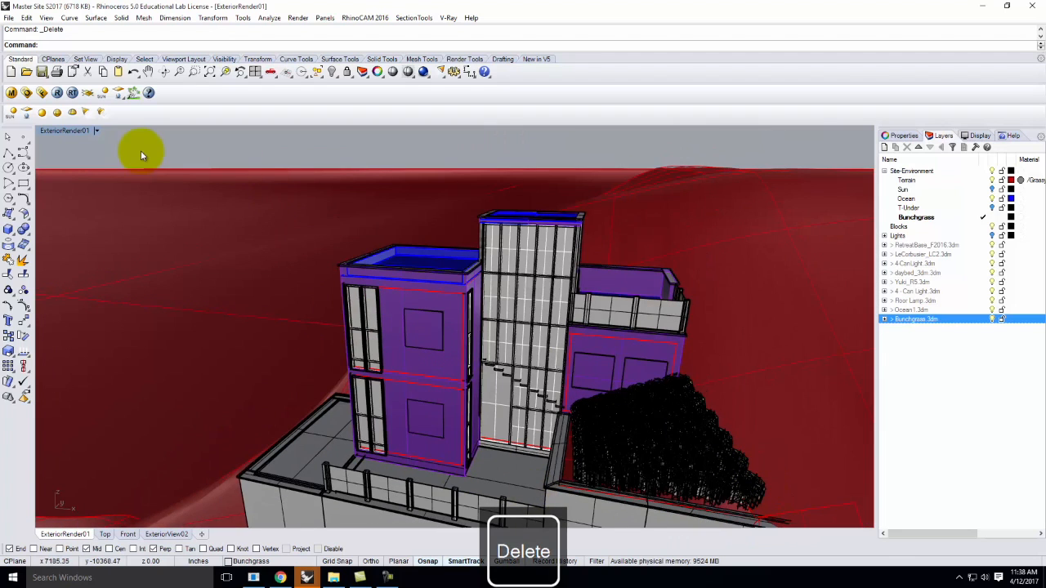
pyautogui.click(96, 131)
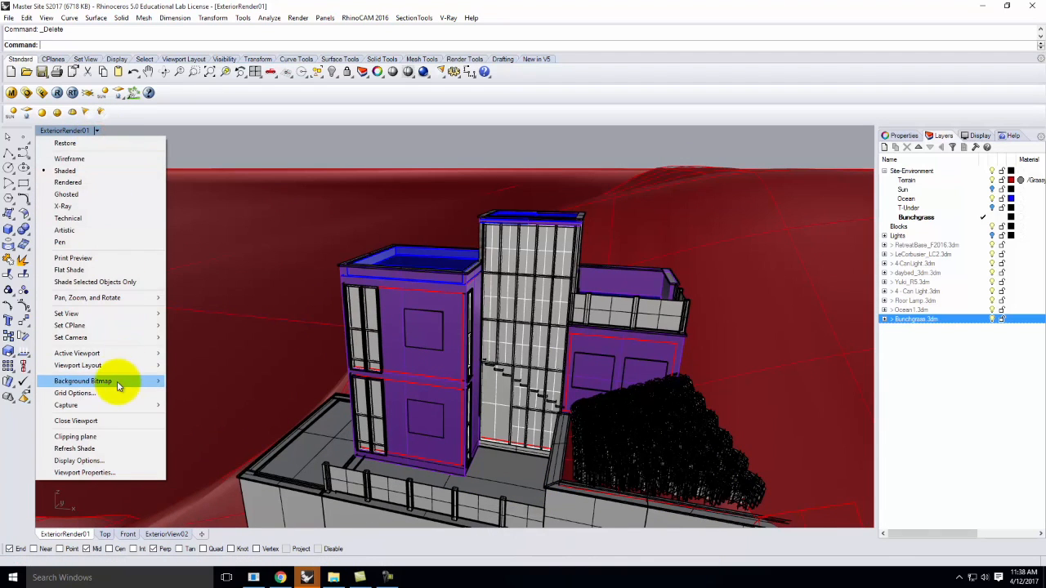
pyautogui.moveTo(152, 313)
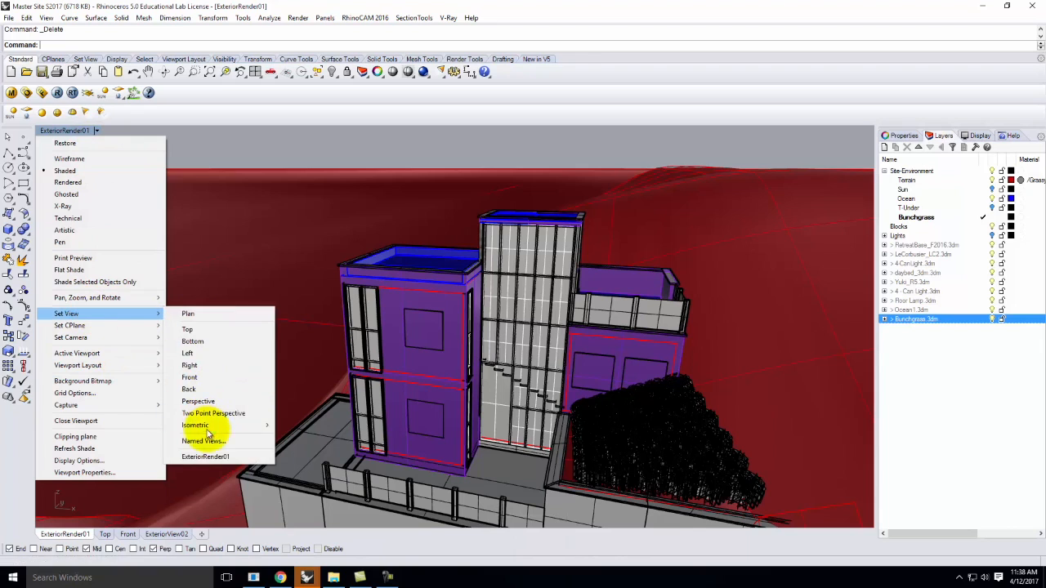
pyautogui.click(206, 456)
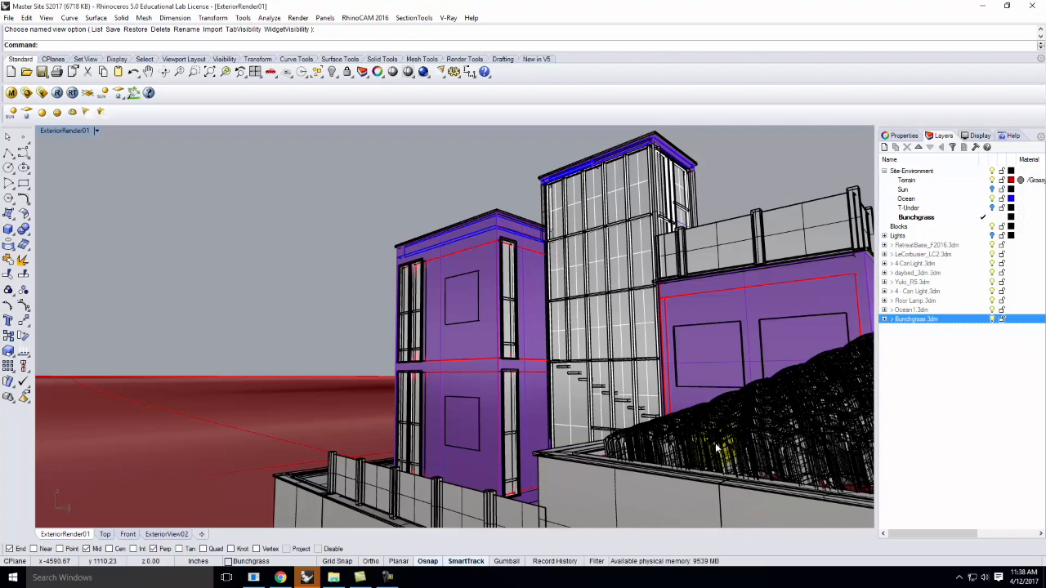
# Return to the four-viewport layout and select one bunchgrass block along the planter's front edge in the Top view.
pyautogui.moveTo(688, 415); pyautogui.dragTo(715, 484, button='right')
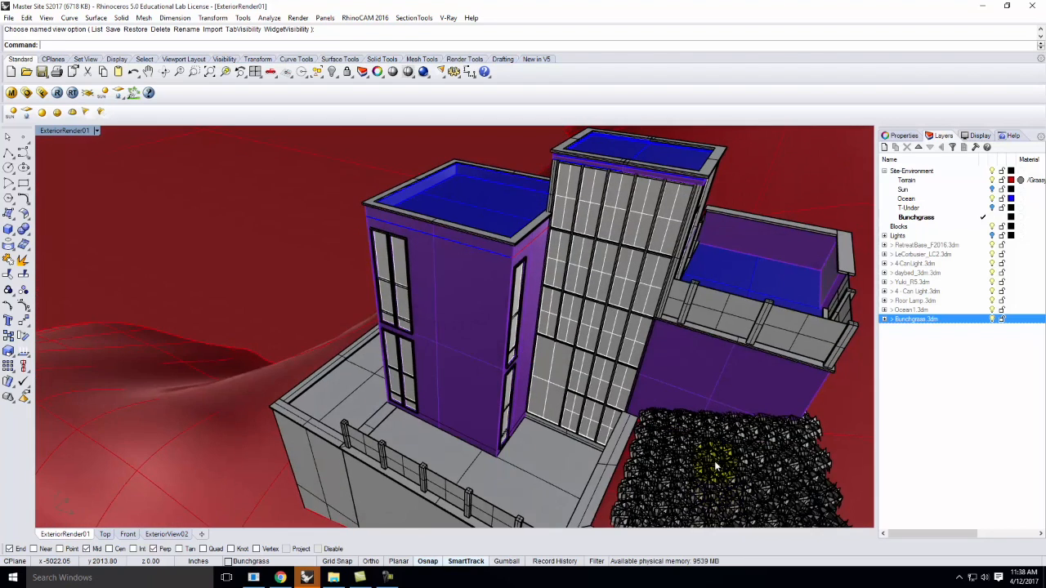
pyautogui.scroll(-5, 728, 442)
pyautogui.moveTo(727, 448); pyautogui.dragTo(728, 466, button='right')
pyautogui.doubleClick(68, 130)
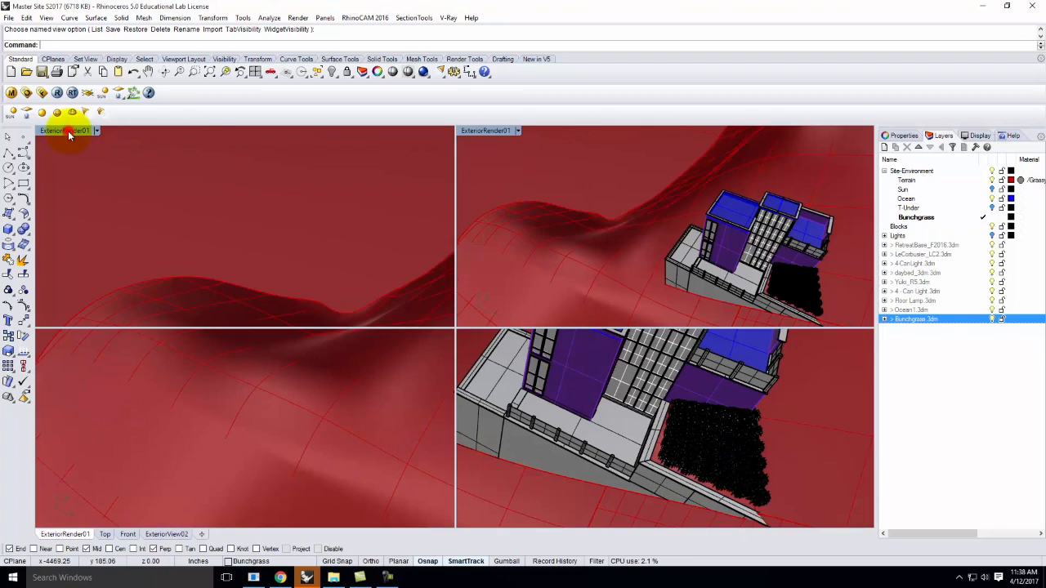
pyautogui.scroll(5, 290, 190)
pyautogui.scroll(3, 292, 190)
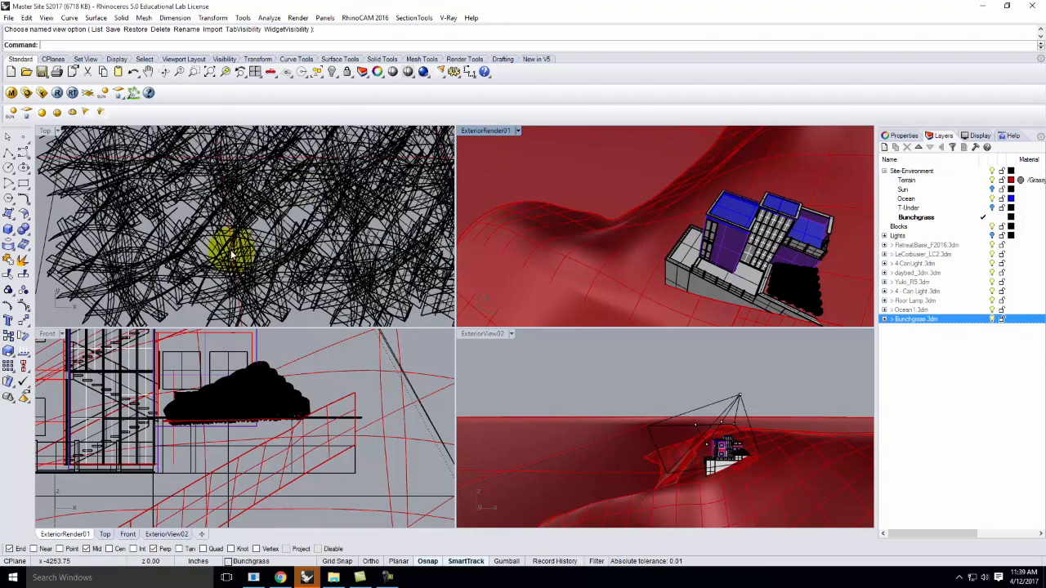
pyautogui.scroll(-2, 195, 291)
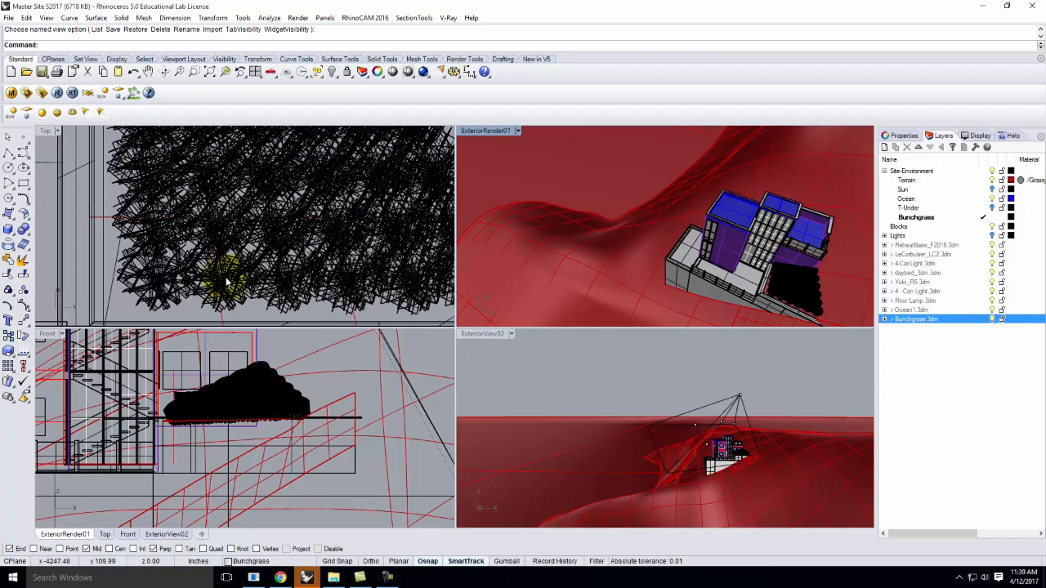
pyautogui.click(225, 275)
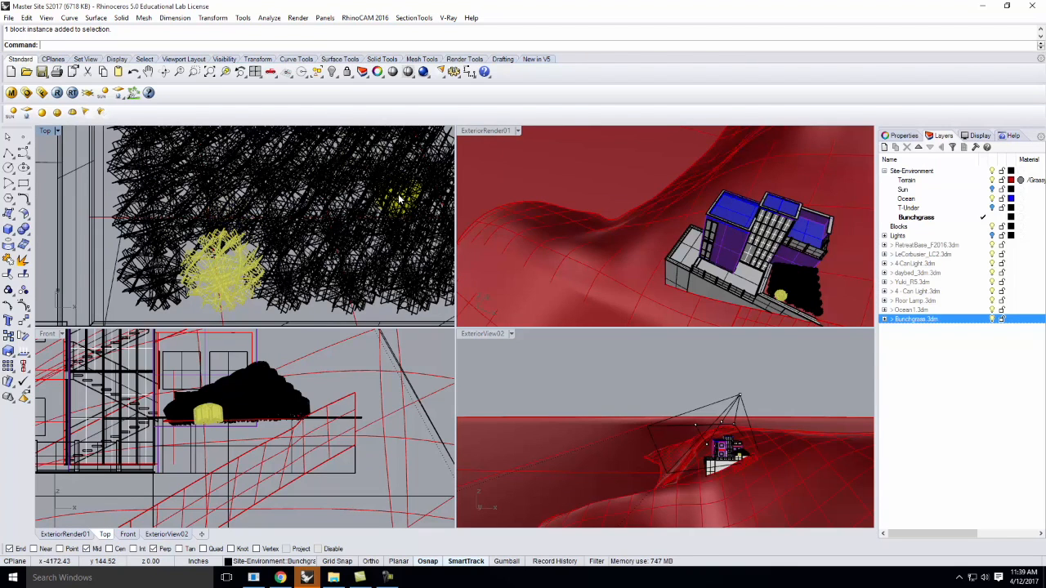
# Reset the ExteriorRender01 viewport to its named view within the four-viewport layout and deselect the bunchgrass block.
pyautogui.click(519, 130)
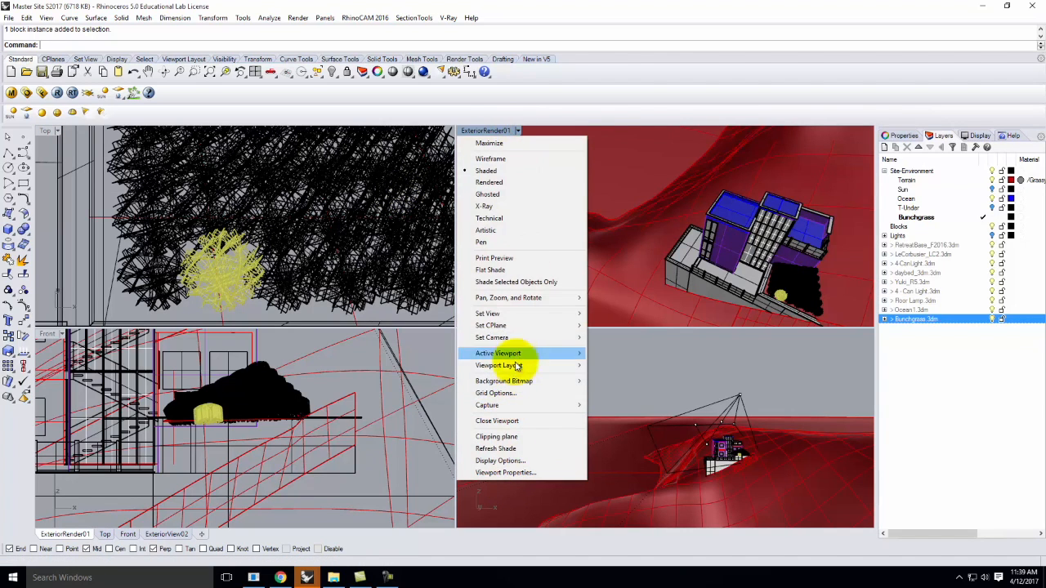
pyautogui.moveTo(510, 316)
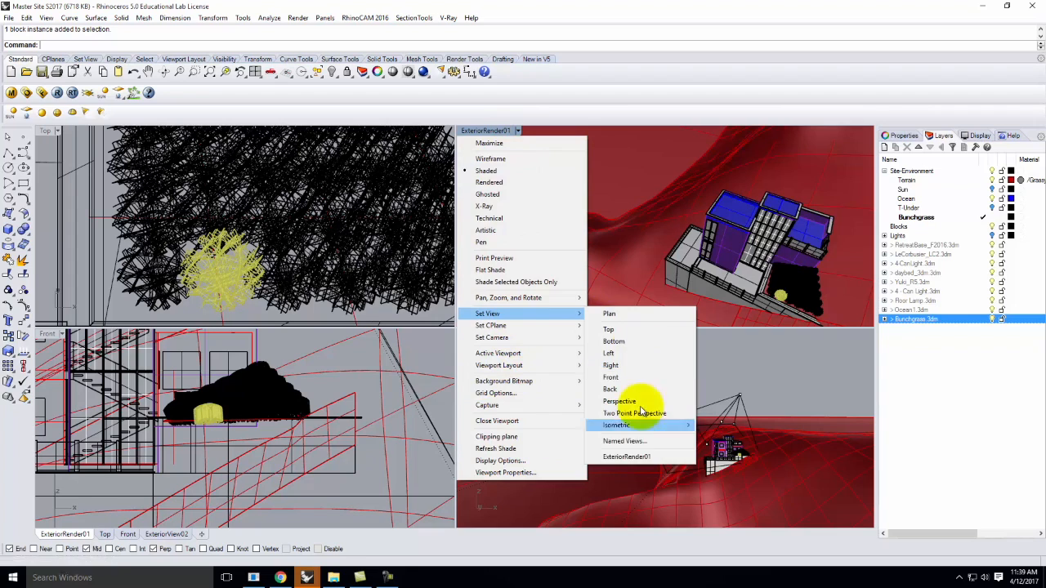
pyautogui.click(626, 456)
pyautogui.press('Escape')
pyautogui.press('Escape')
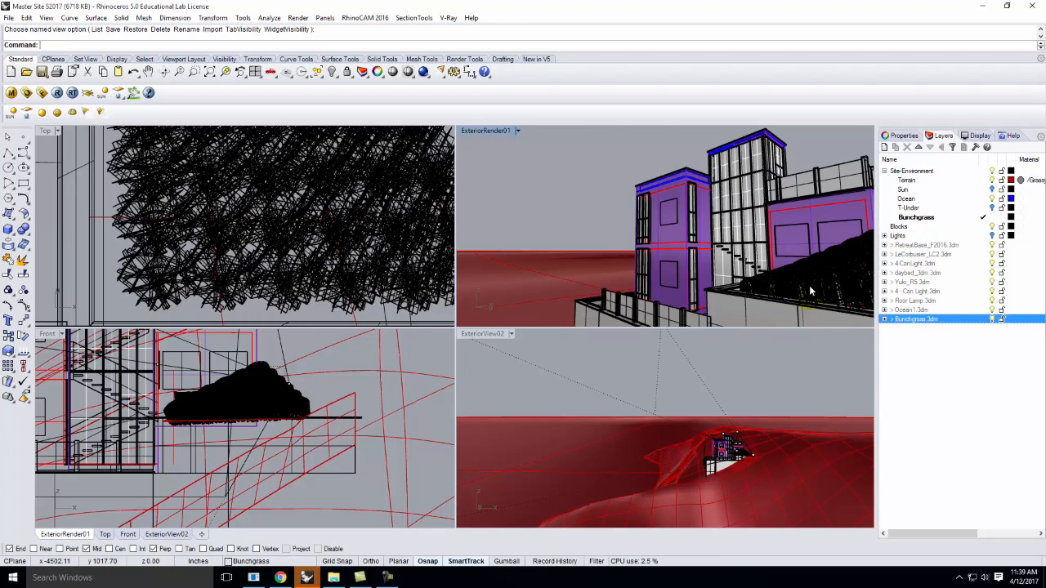
# Switch to Chrome and open the Rocks page from the Landscape (By Popularity) section of the Rhino Blocks Library.
pyautogui.click(281, 578)
pyautogui.scroll(5, 488, 214)
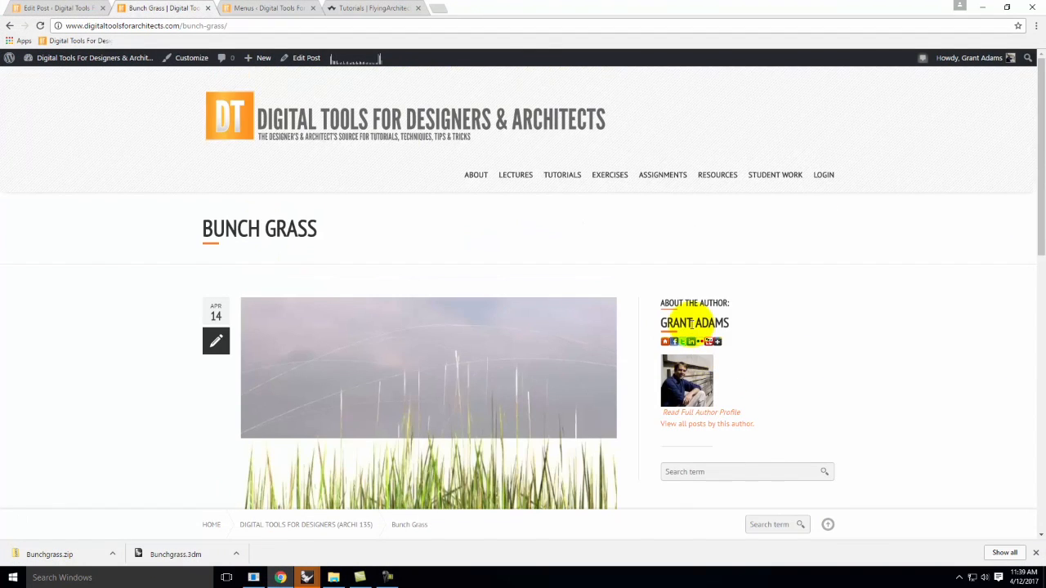
pyautogui.moveTo(731, 169)
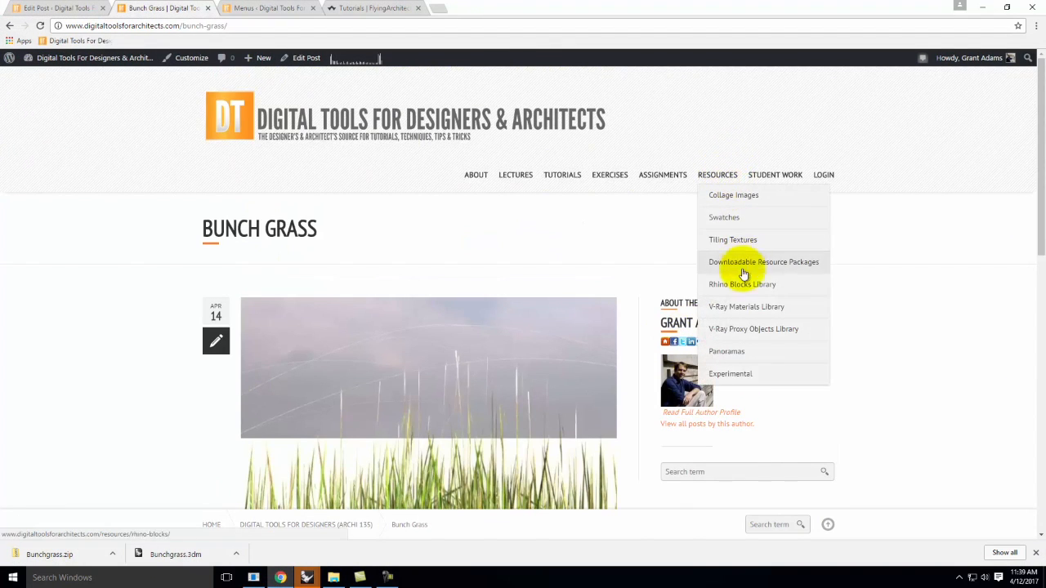
pyautogui.moveTo(771, 313)
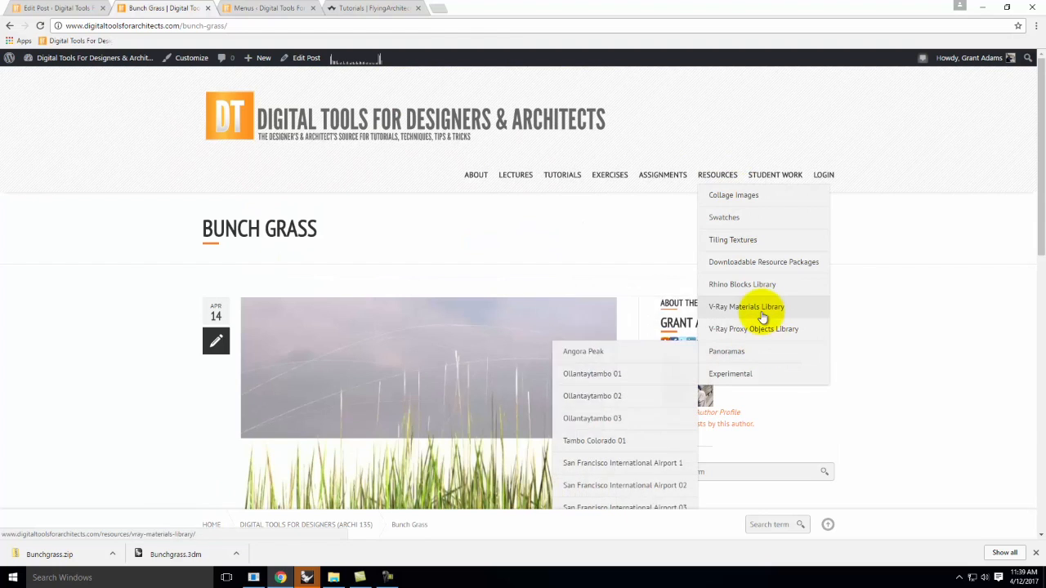
pyautogui.moveTo(760, 285)
pyautogui.click(651, 397)
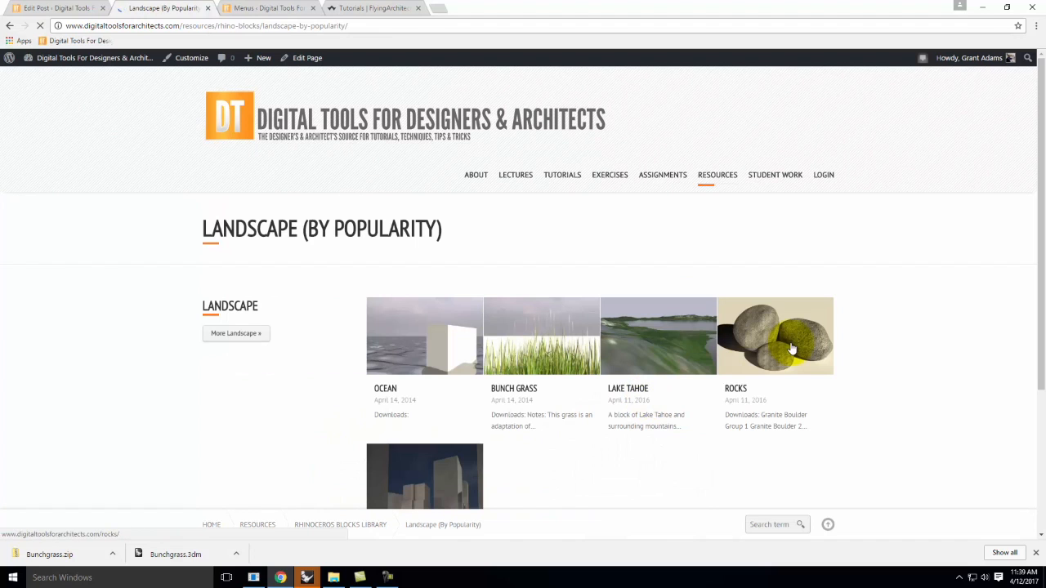
pyautogui.click(789, 347)
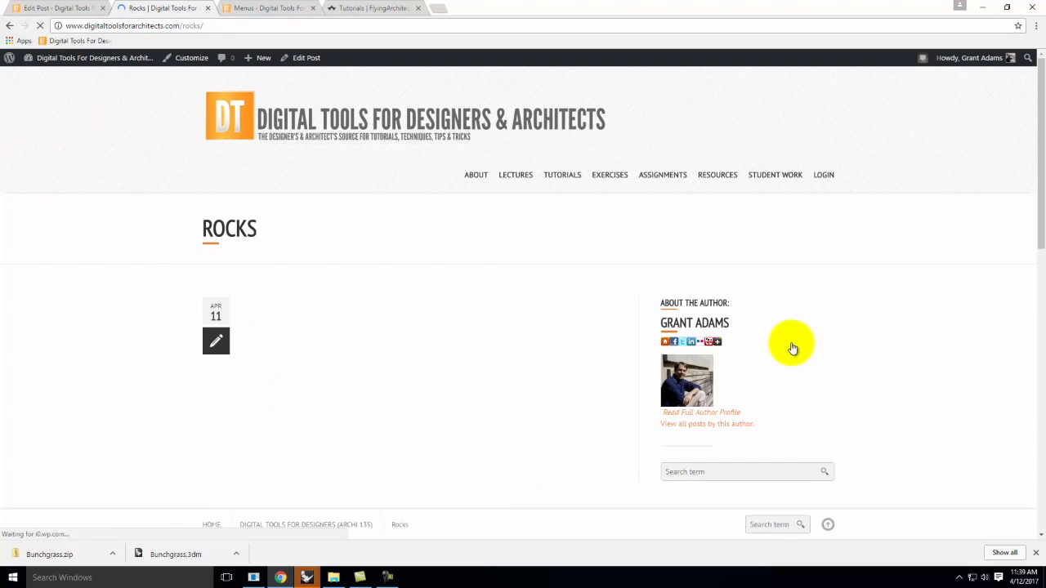
# Download the Granite Boulder Group 1 model from the Rocks page.
pyautogui.scroll(-1, 527, 356)
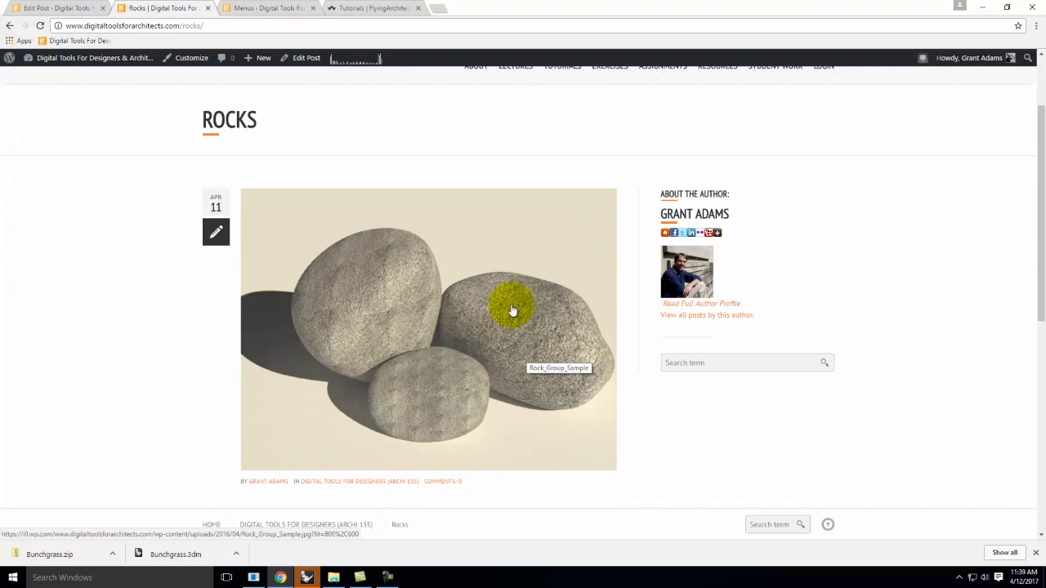
pyautogui.scroll(-3, 507, 299)
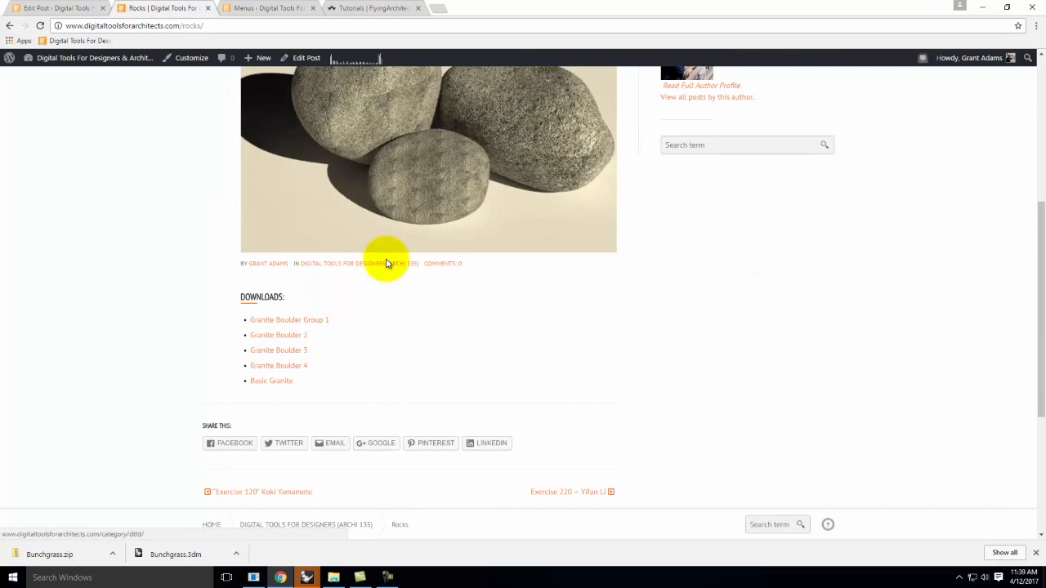
pyautogui.click(291, 324)
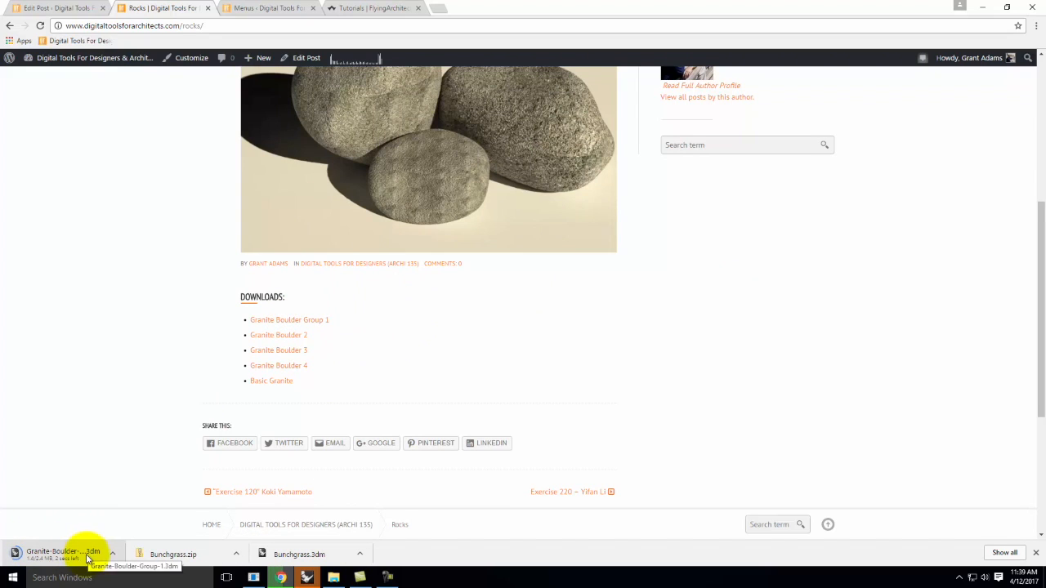
# Open the downloaded Granite-Boulder-Group-1.3dm in Rhino and decline the V-Ray bug report with No to All.
pyautogui.click(72, 557)
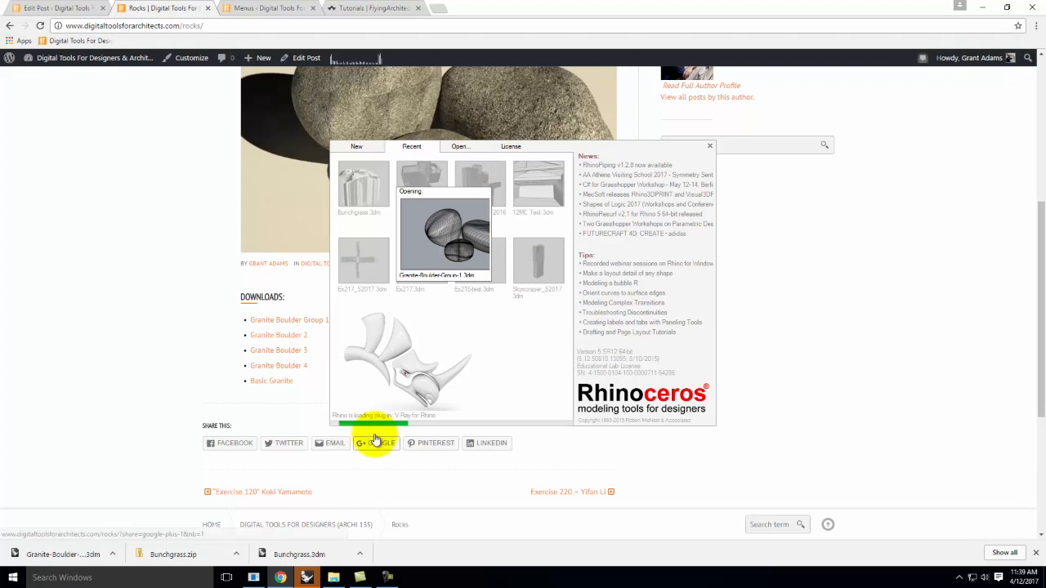
pyautogui.moveTo(307, 580)
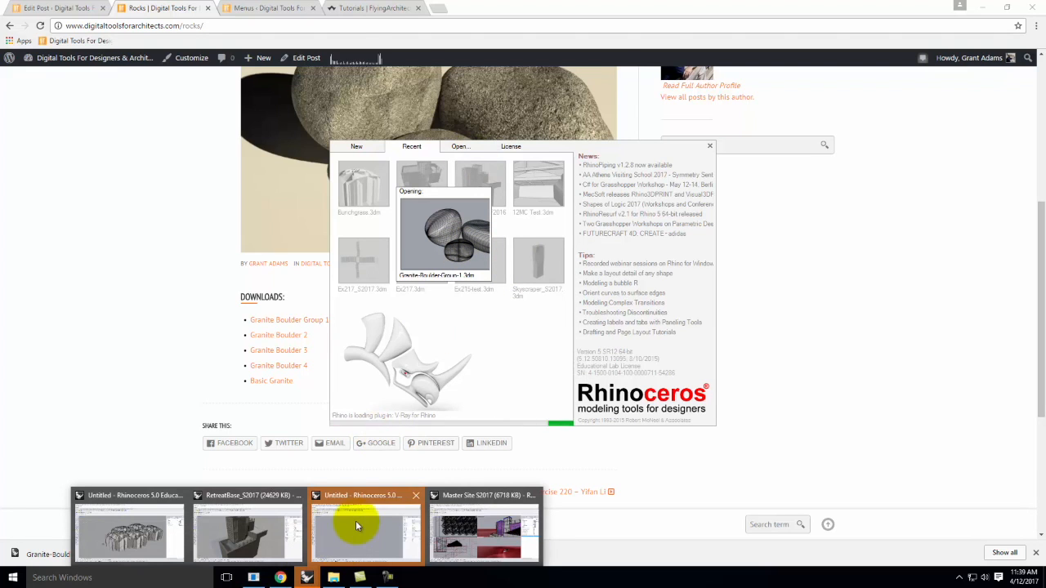
pyautogui.click(355, 523)
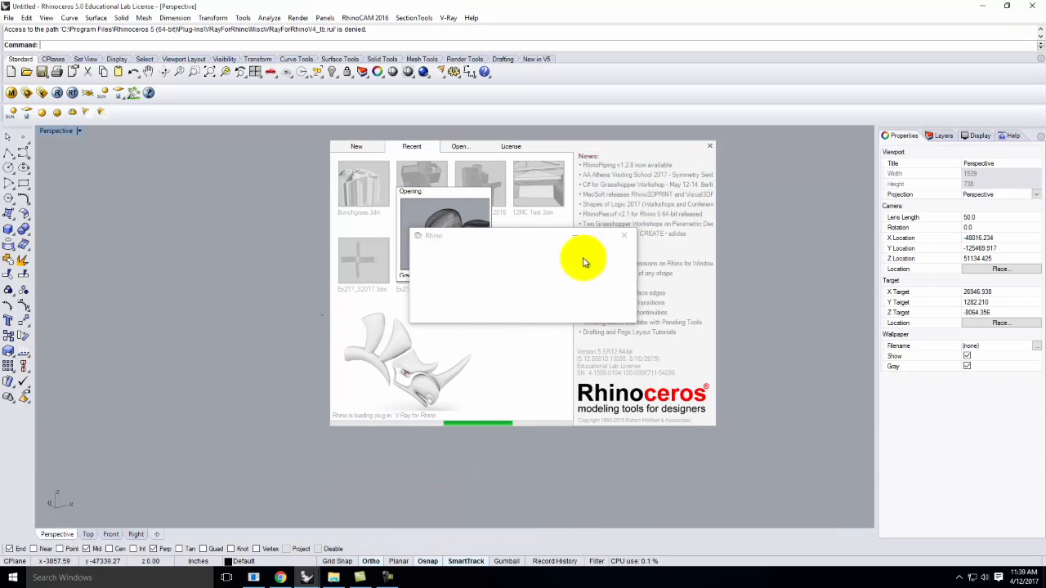
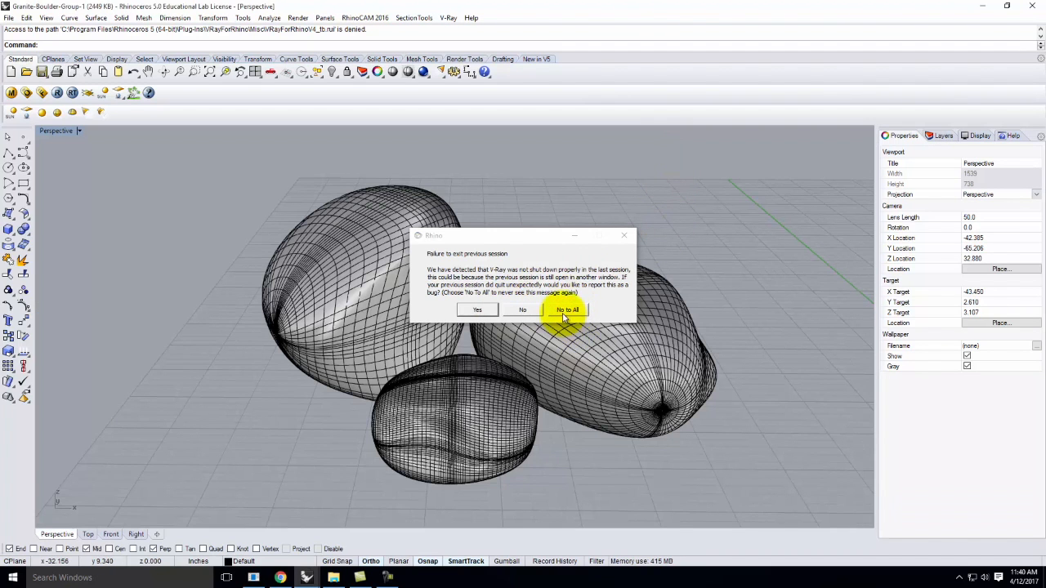
pyautogui.click(570, 311)
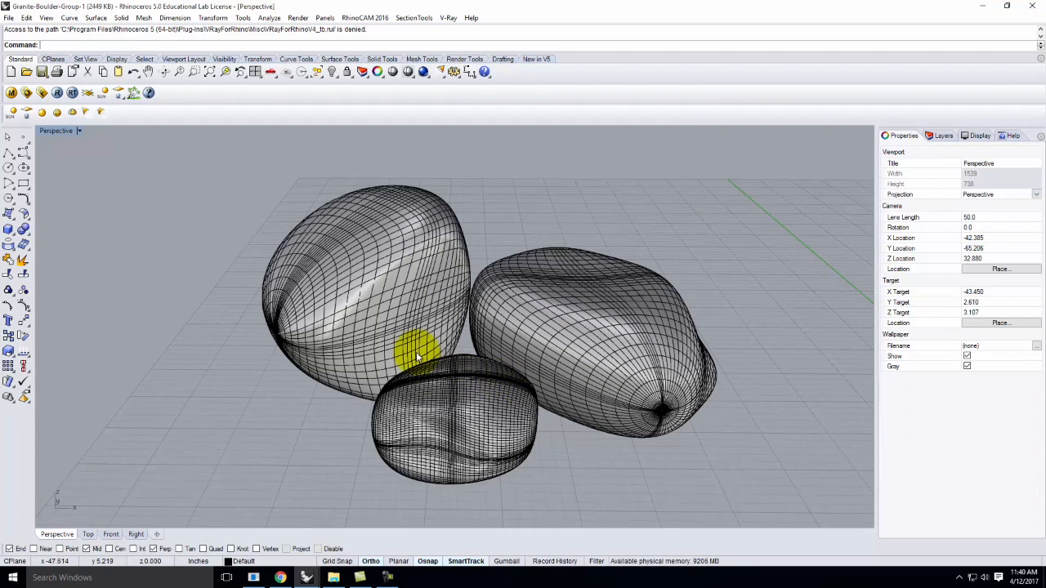
# Rename the Default layer as Rocks.
pyautogui.click(944, 136)
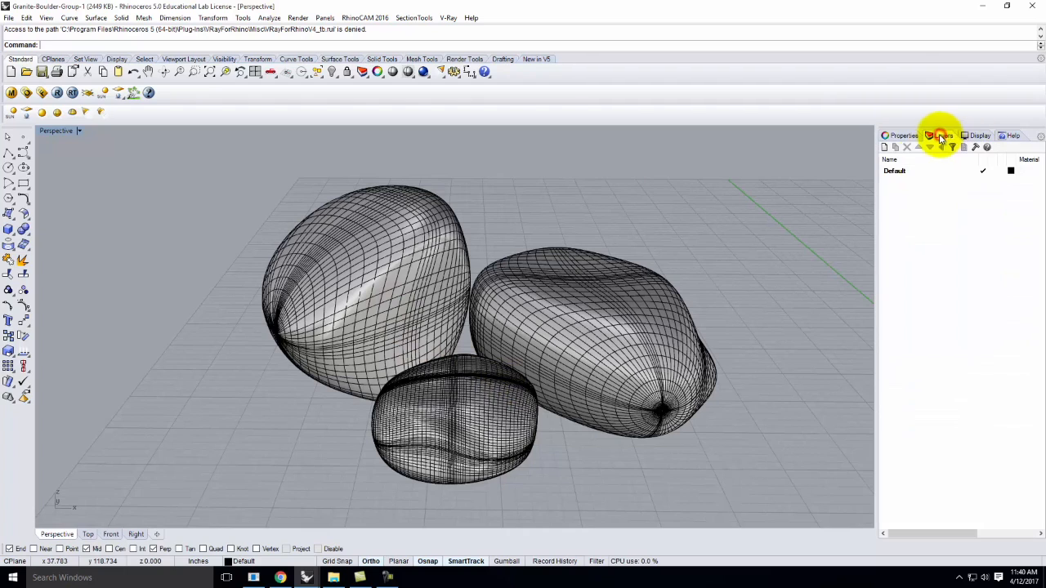
pyautogui.click(895, 171)
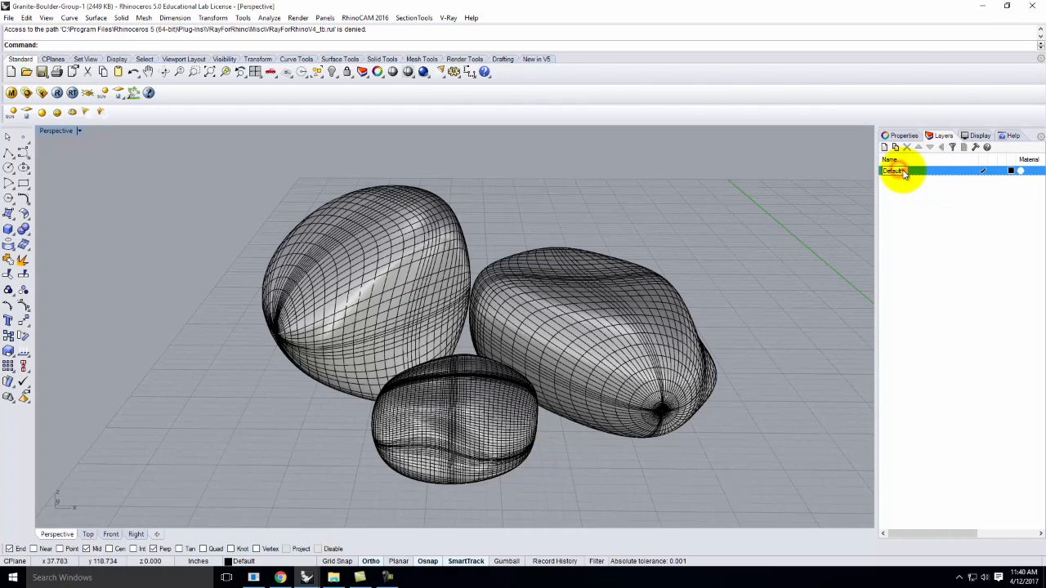
pyautogui.write('Rocks')
pyautogui.press('Return')
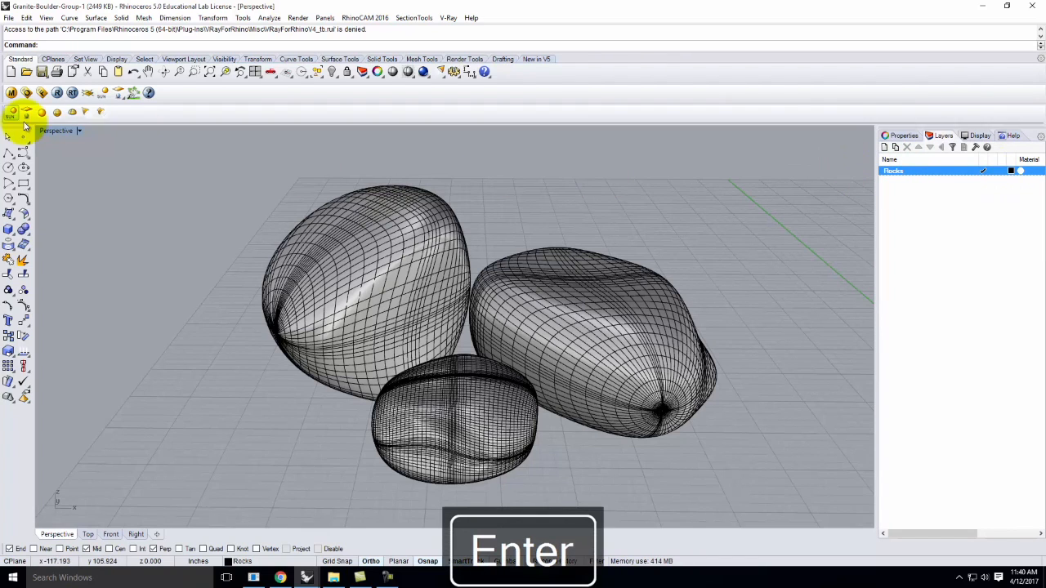
# Apply the Basic Granite V-Ray material to the Rocks layer.
pyautogui.click(11, 93)
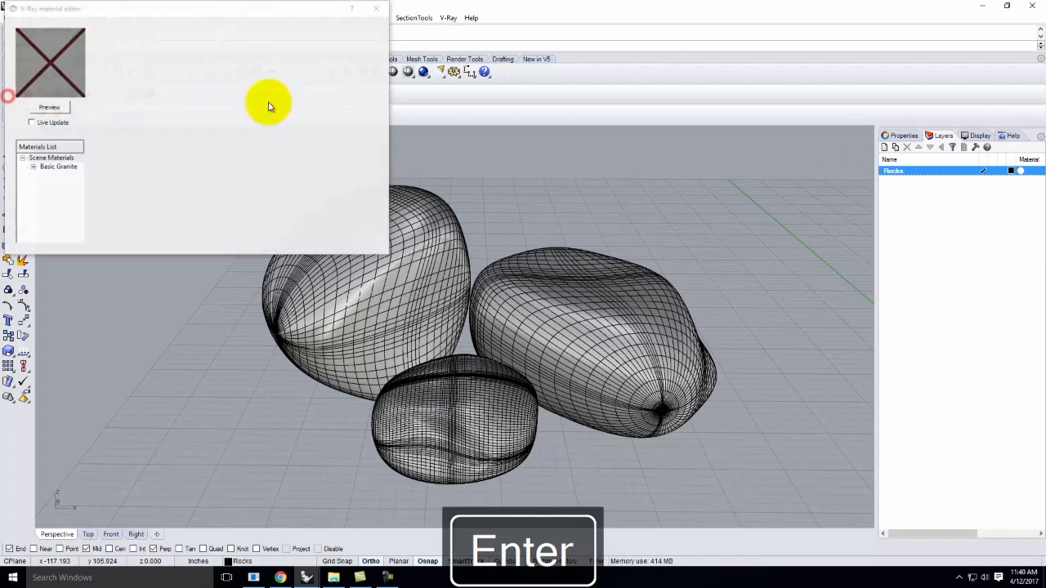
pyautogui.click(65, 167)
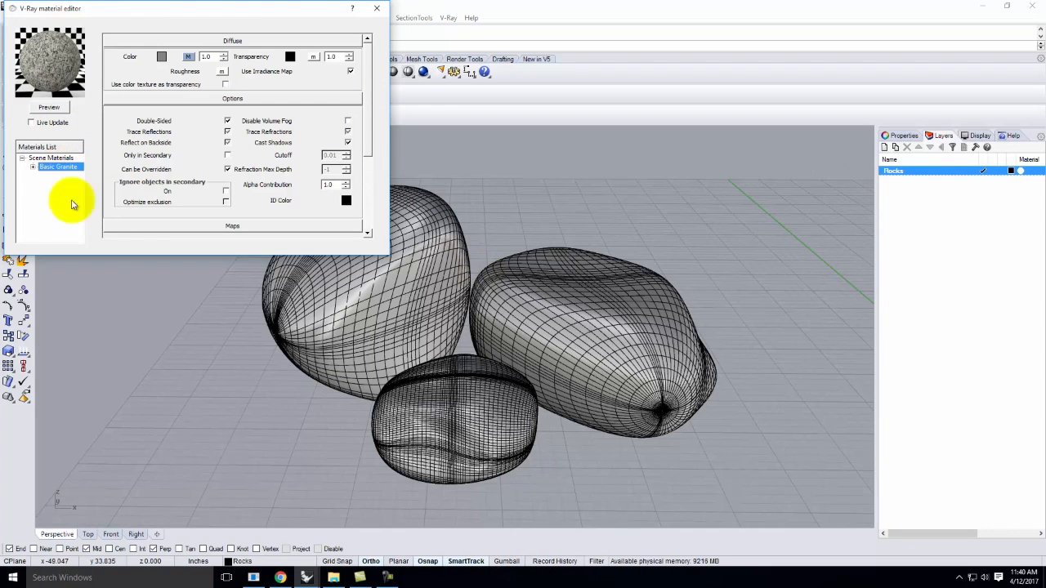
pyautogui.rightClick(58, 167)
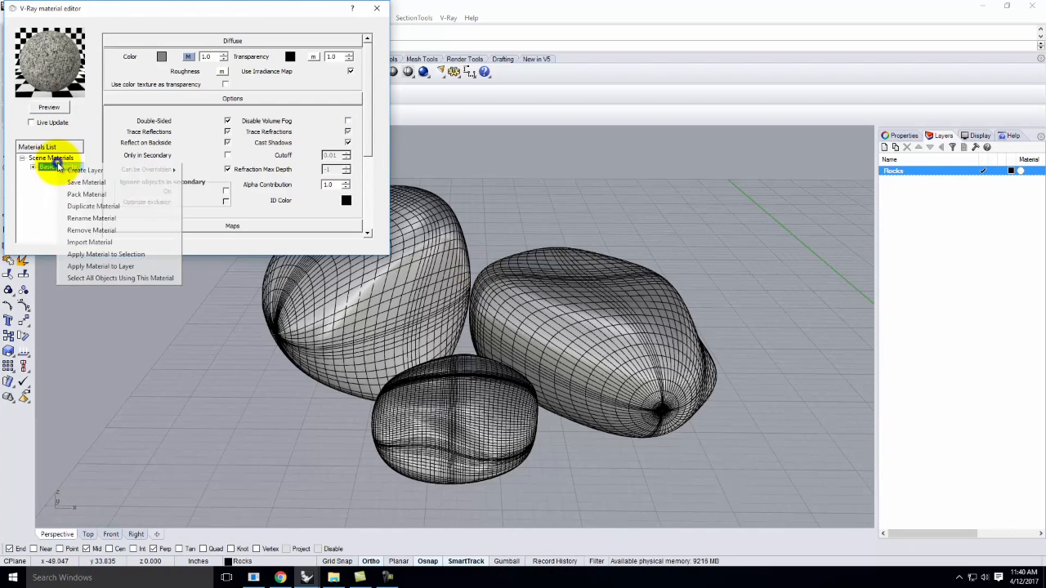
pyautogui.click(95, 266)
pyautogui.click(515, 343)
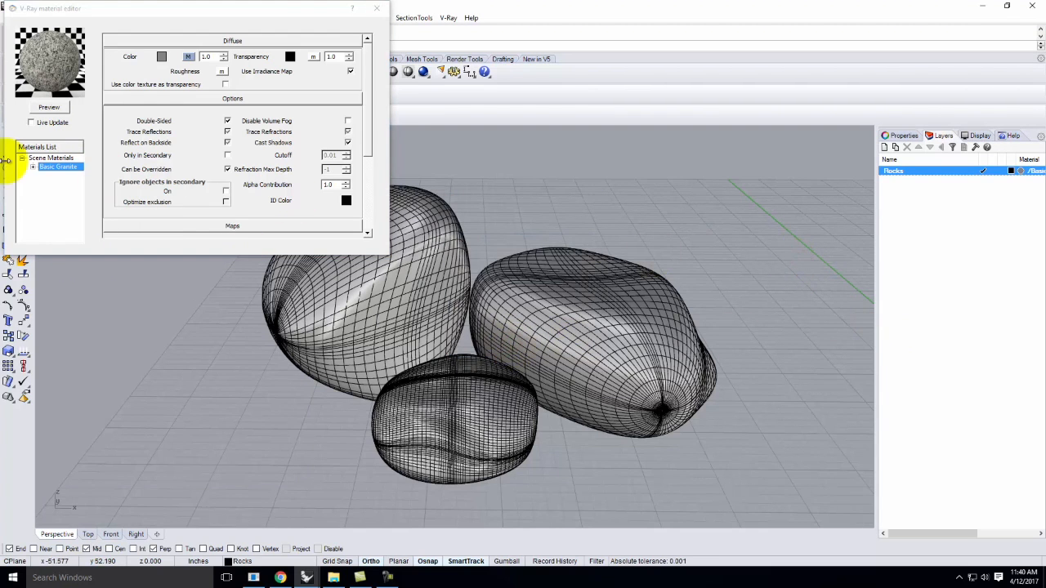
# Close the V-Ray material editor and save the boulder model as Granite-Boulder-Group-1 in the OneDrive Resources > Rhino Blocks > Landscape folder.
pyautogui.click(377, 12)
pyautogui.click(8, 17)
pyautogui.click(47, 108)
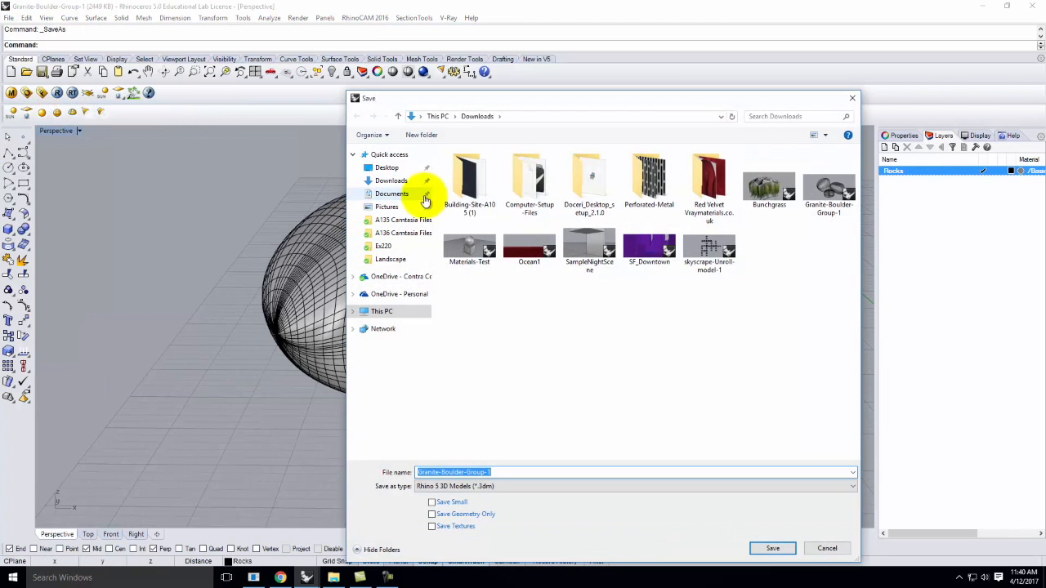
pyautogui.click(390, 277)
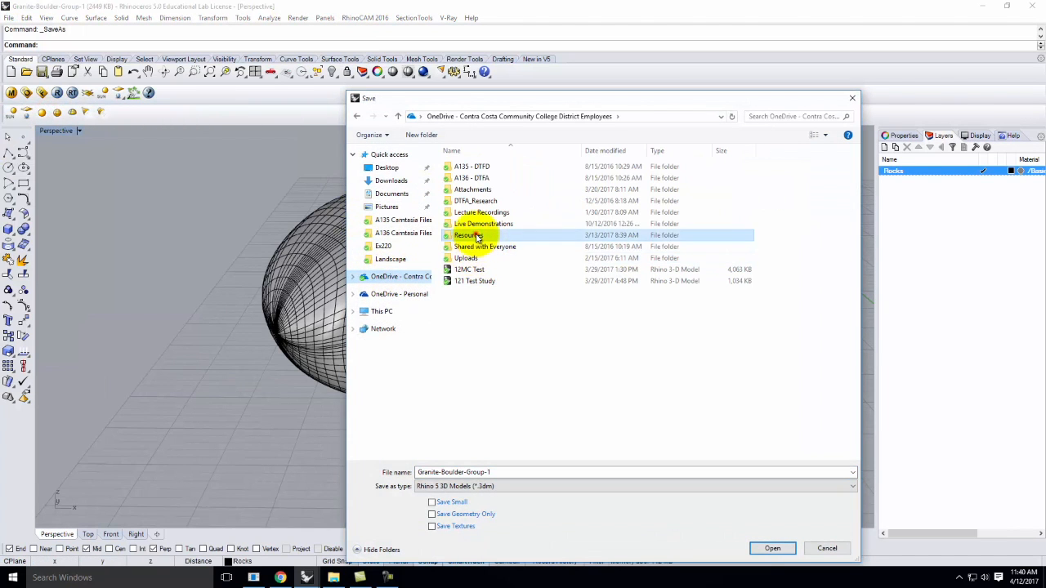
pyautogui.doubleClick(473, 234)
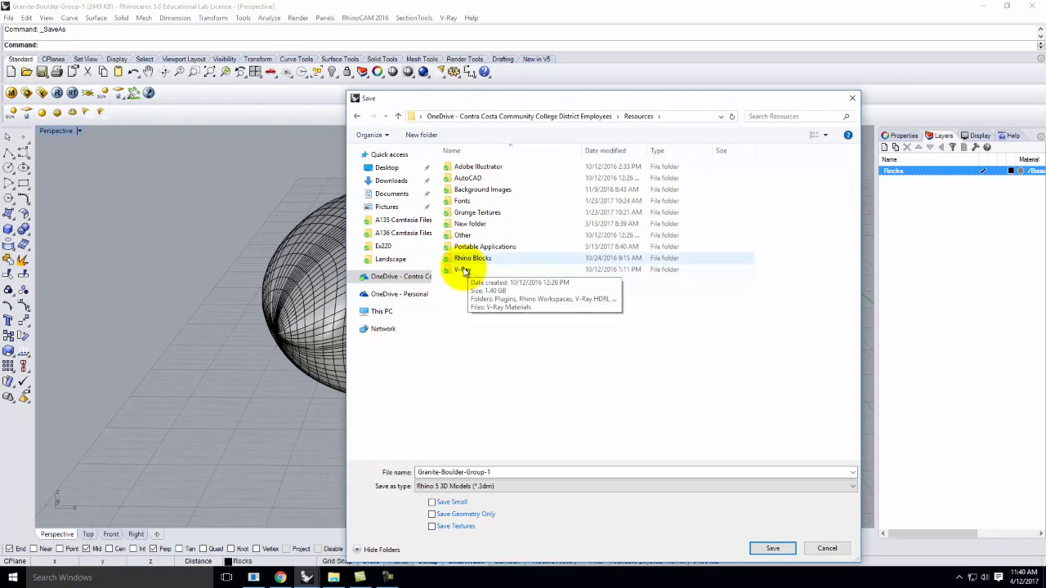
pyautogui.doubleClick(464, 258)
pyautogui.doubleClick(467, 178)
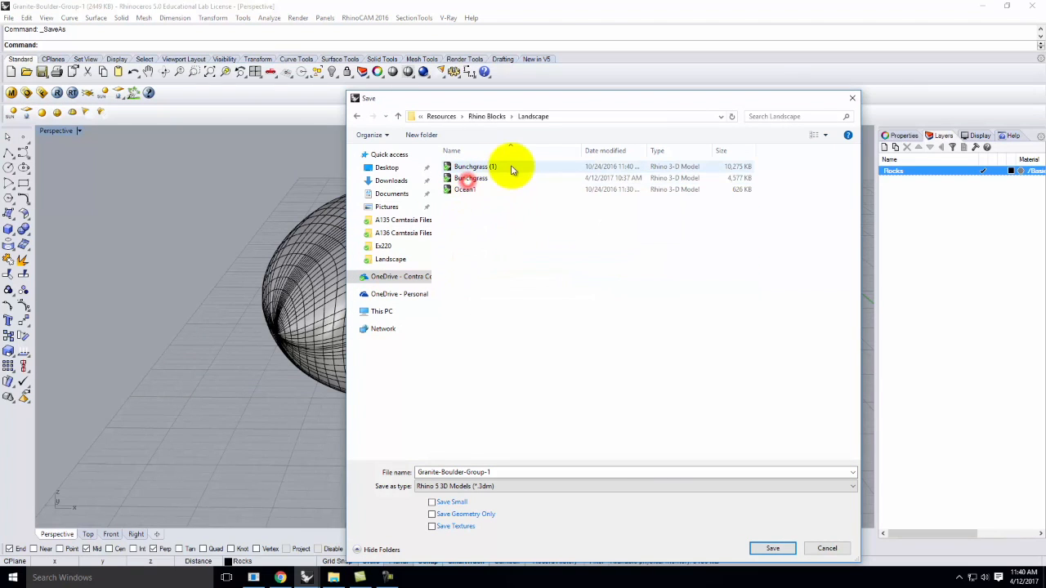
pyautogui.click(479, 472)
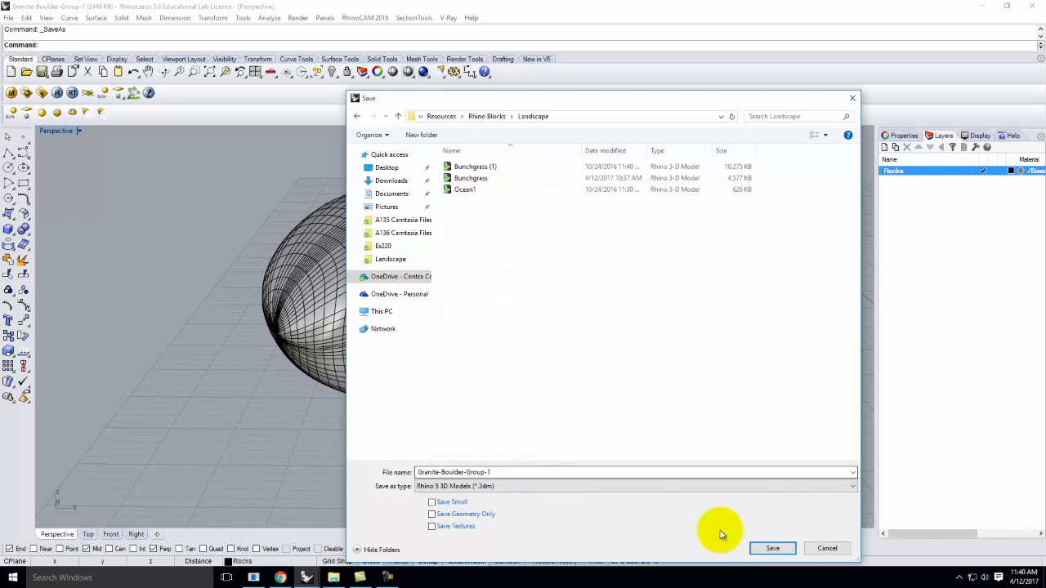
pyautogui.click(772, 548)
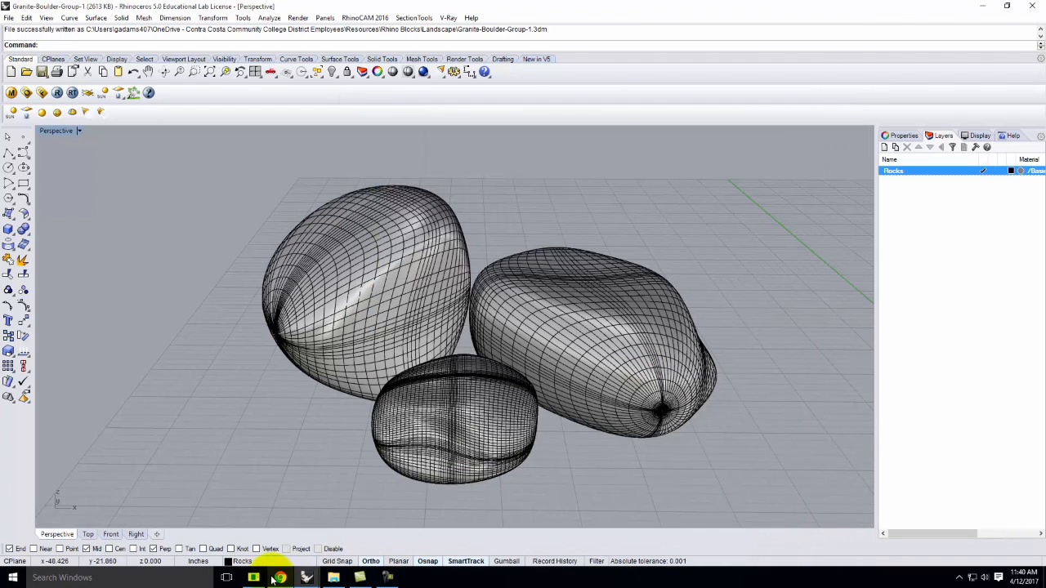
# Switch to the Master Site S2017 model and choose Granite-Boulder-Group-1 from the Landscape folder as the block file to insert.
pyautogui.click(306, 578)
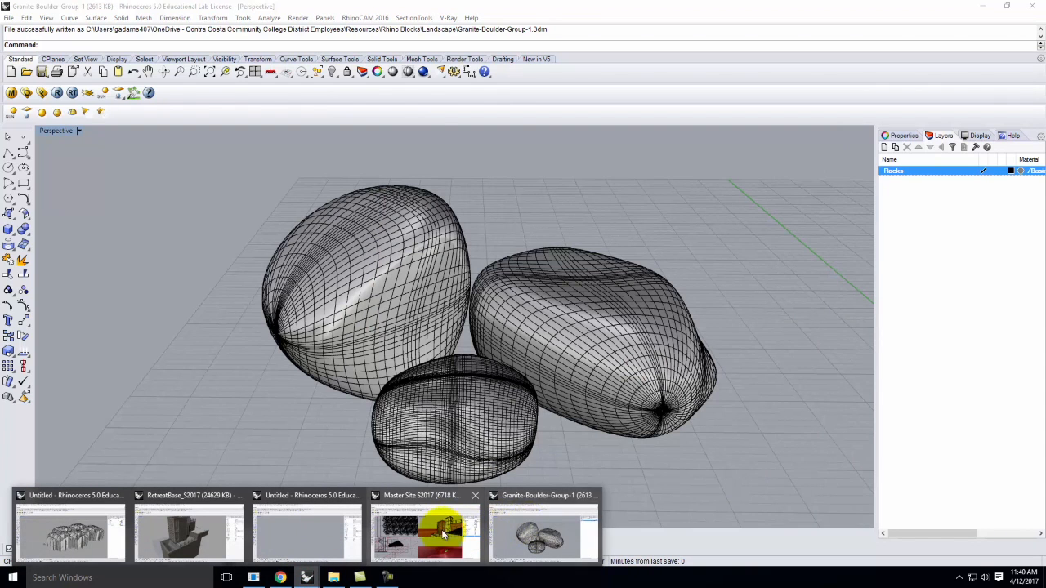
pyautogui.click(417, 532)
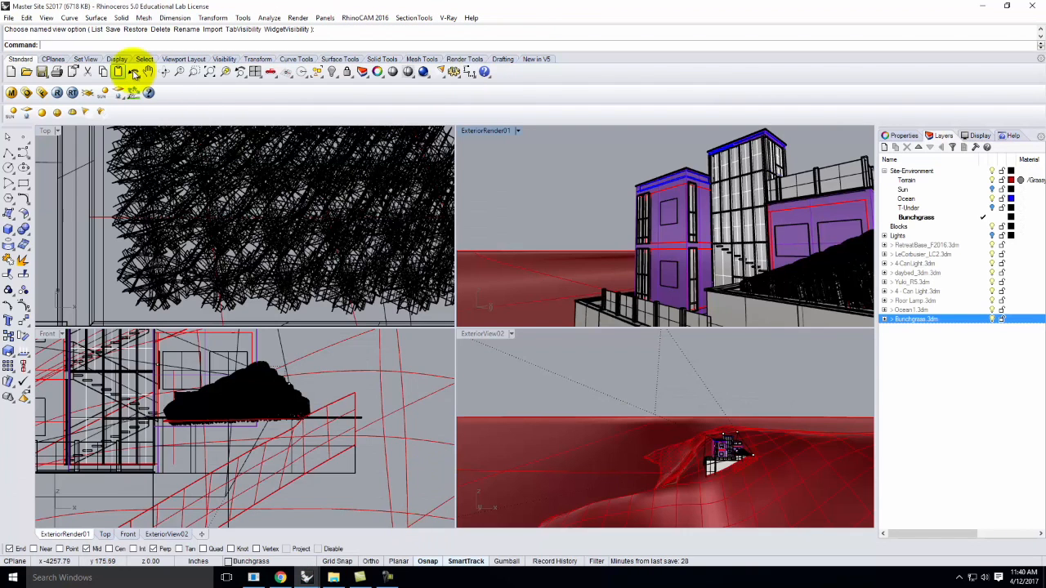
pyautogui.click(28, 18)
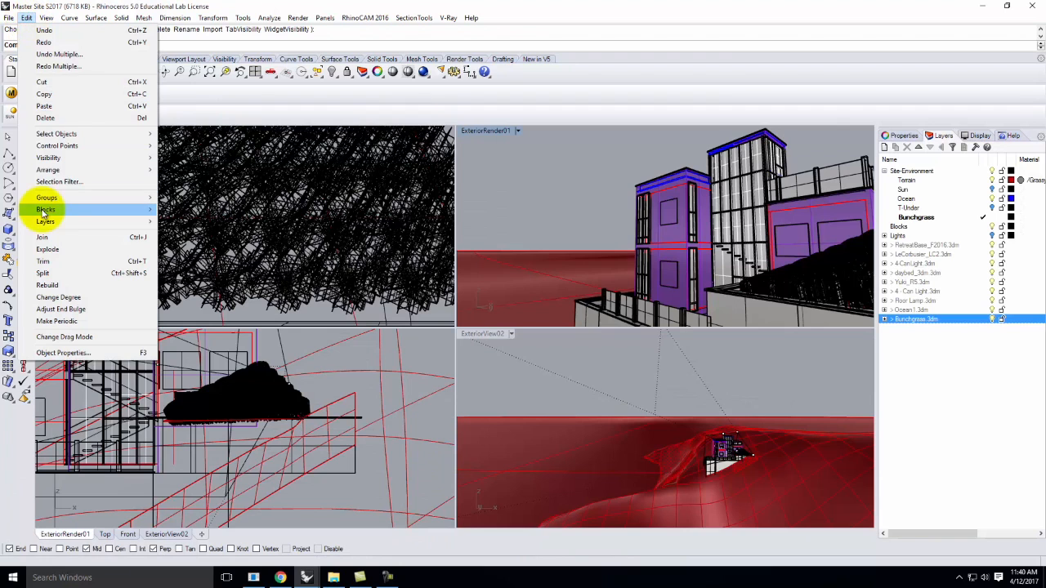
pyautogui.moveTo(49, 210)
pyautogui.click(242, 224)
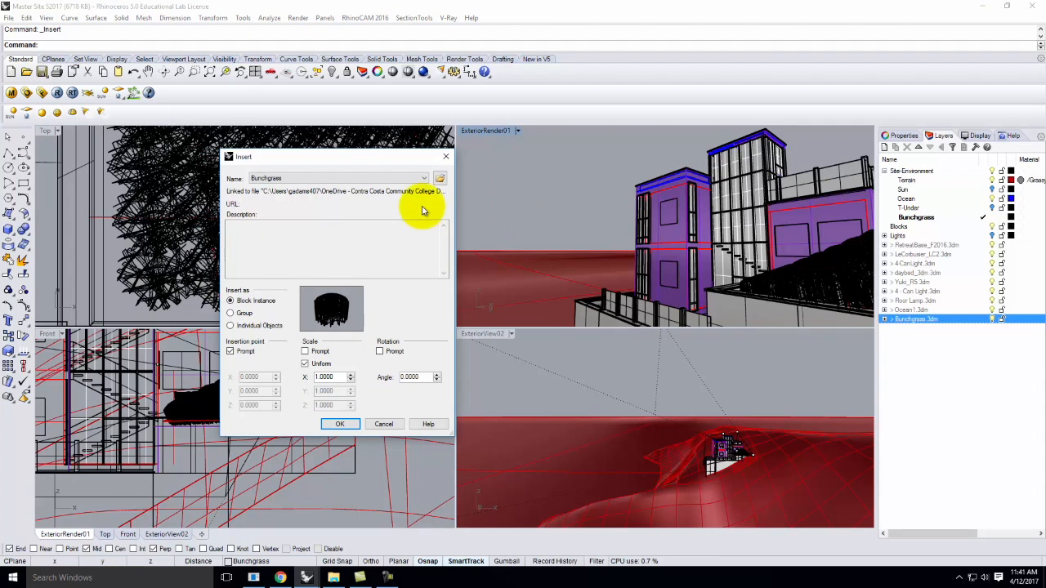
pyautogui.click(439, 179)
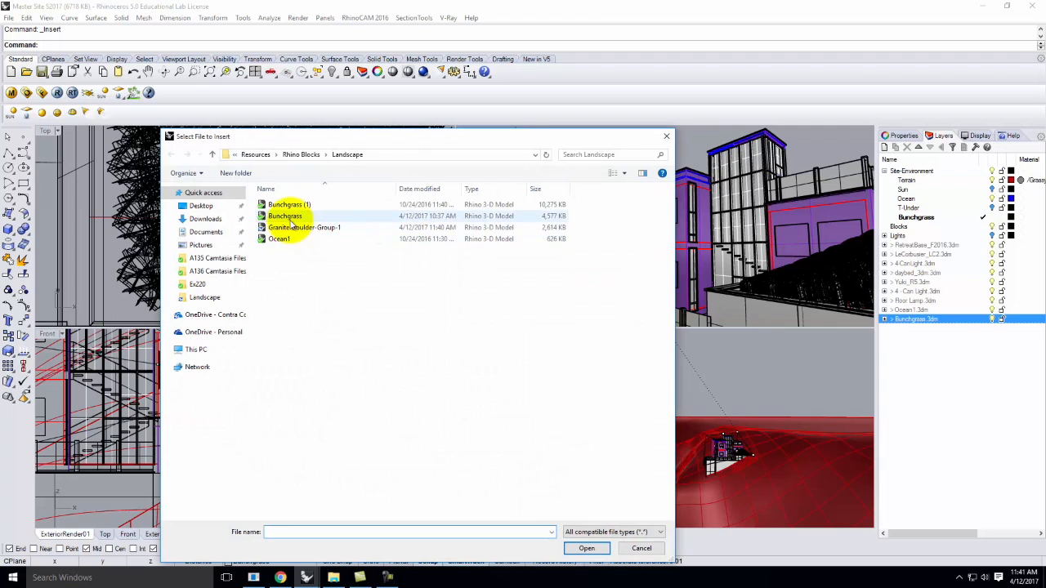
pyautogui.click(288, 227)
pyautogui.click(603, 555)
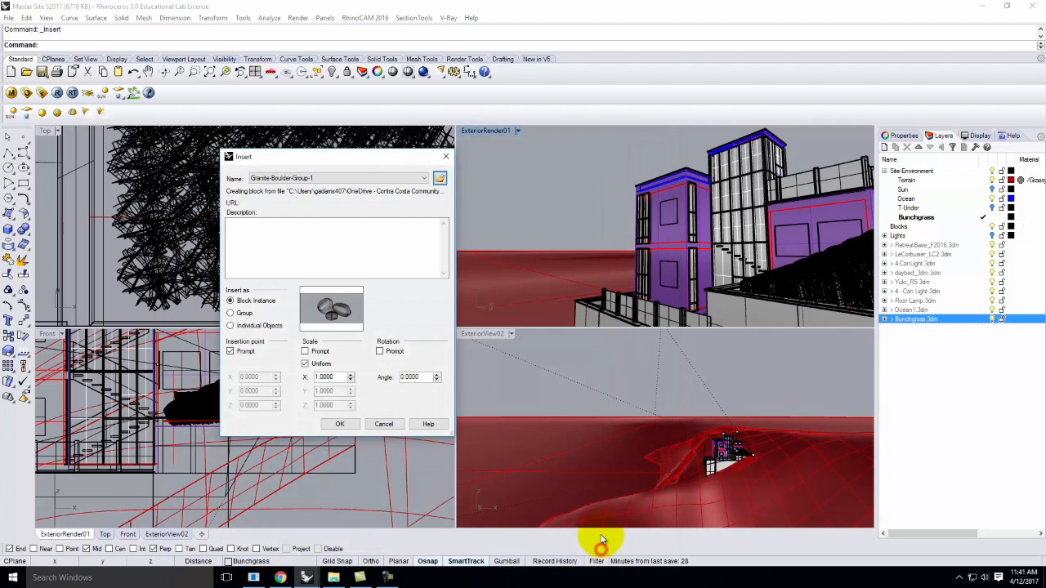
# Insert the boulder file as a linked block instance with Reference layer style, placed at the terrace wall corner beside the planter.
pyautogui.click(334, 422)
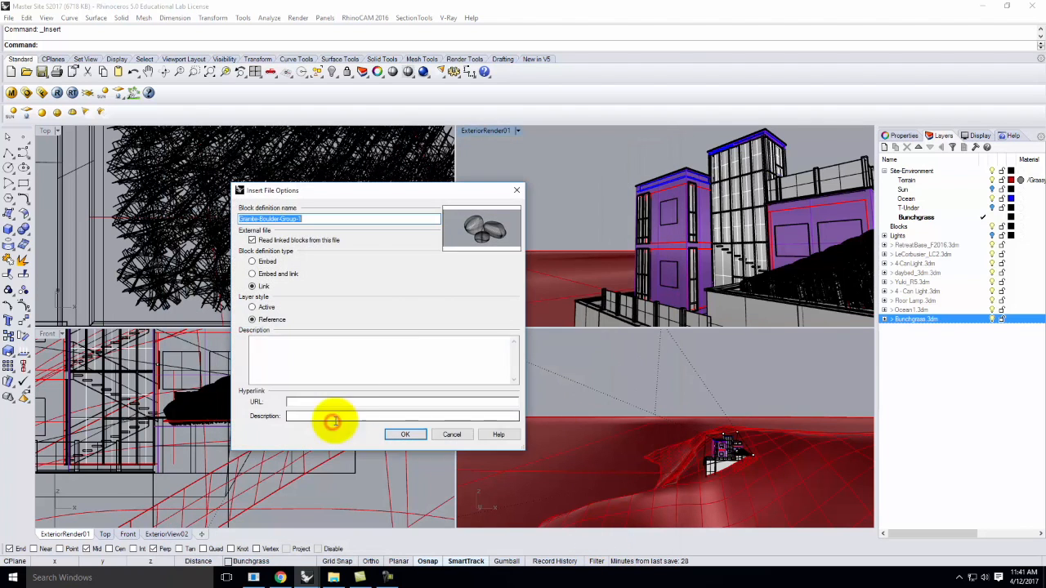
pyautogui.click(405, 433)
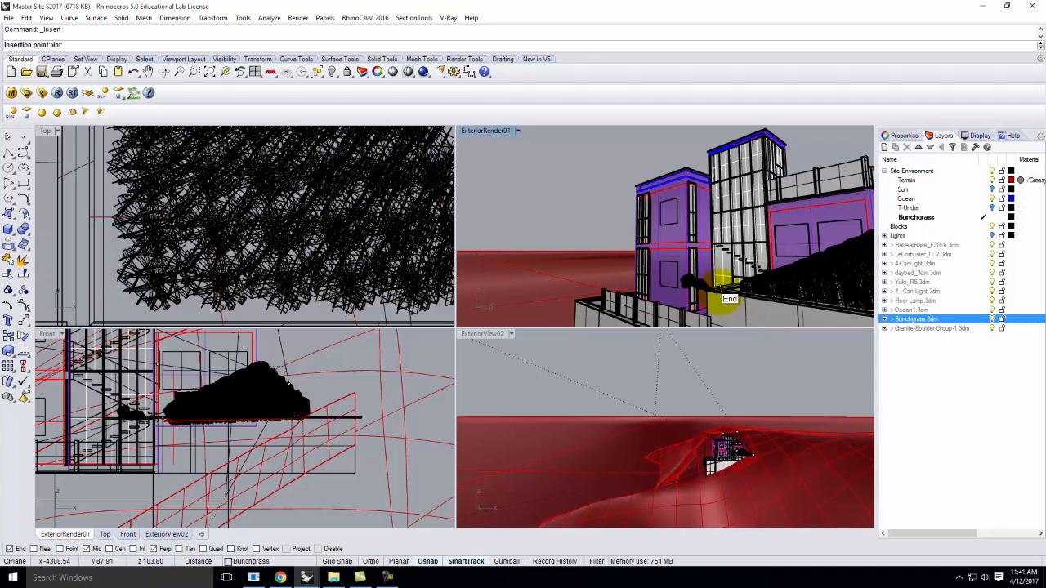
pyautogui.click(722, 282)
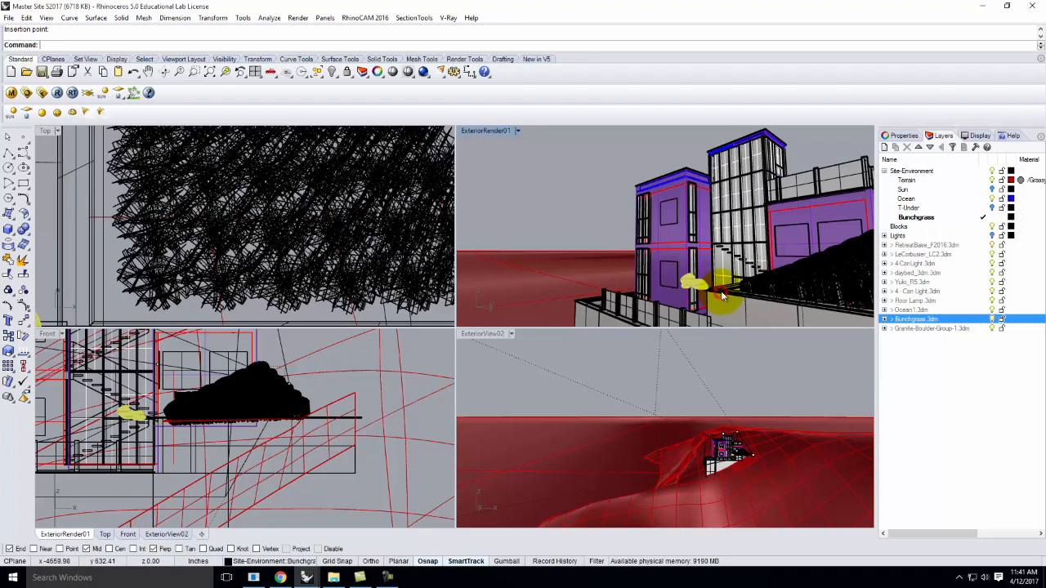
# Scale the inserted boulder group by a factor of 2.5 from the terrace wall corner's end point.
pyautogui.doubleClick(484, 130)
pyautogui.moveTo(467, 296); pyautogui.dragTo(581, 346, button='right')
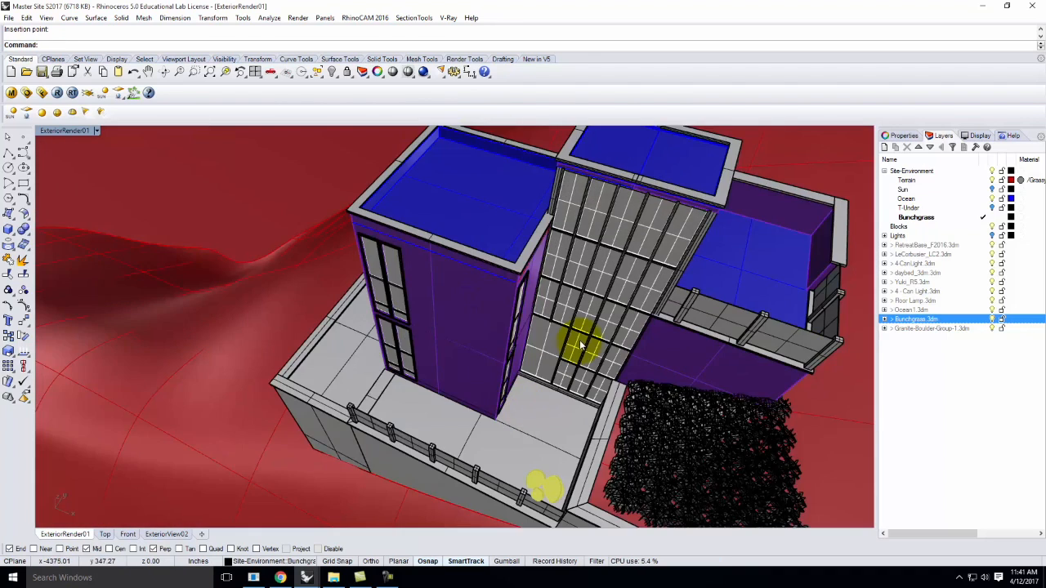
pyautogui.scroll(-4, 580, 344)
pyautogui.scroll(11, 578, 460)
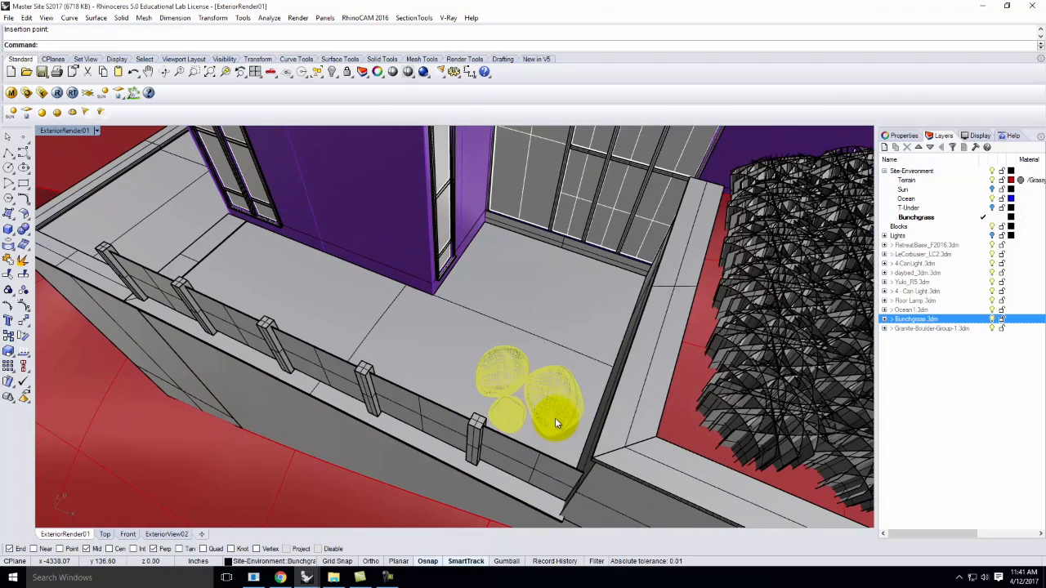
pyautogui.write('Scale')
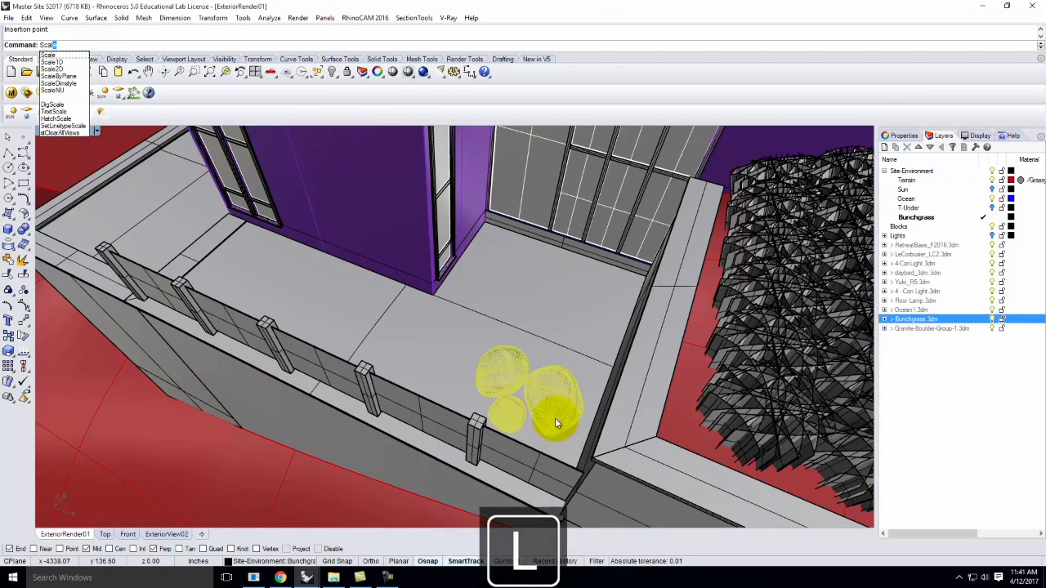
pyautogui.press('Return')
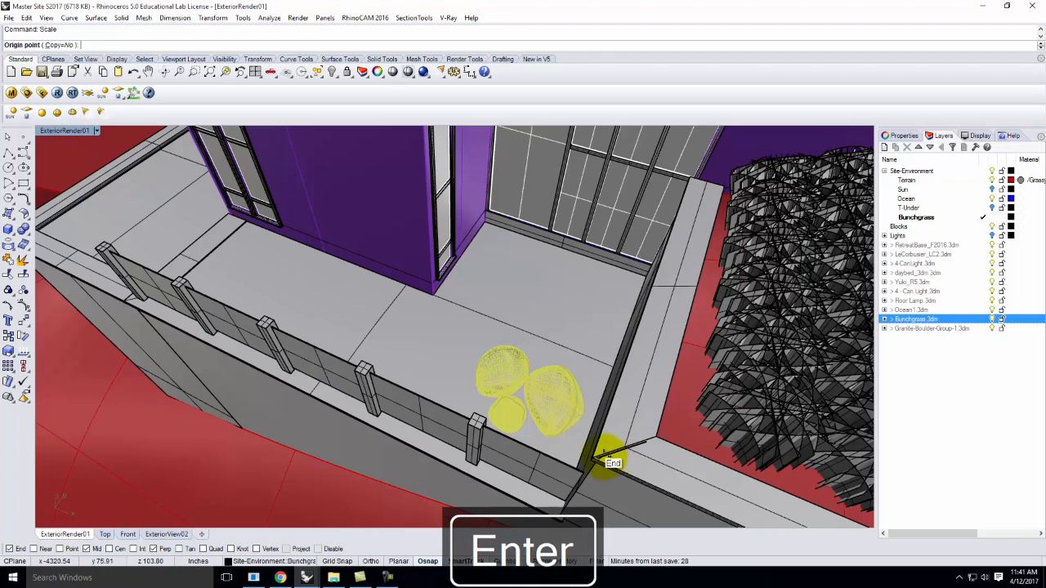
pyautogui.click(592, 456)
pyautogui.write('2.5')
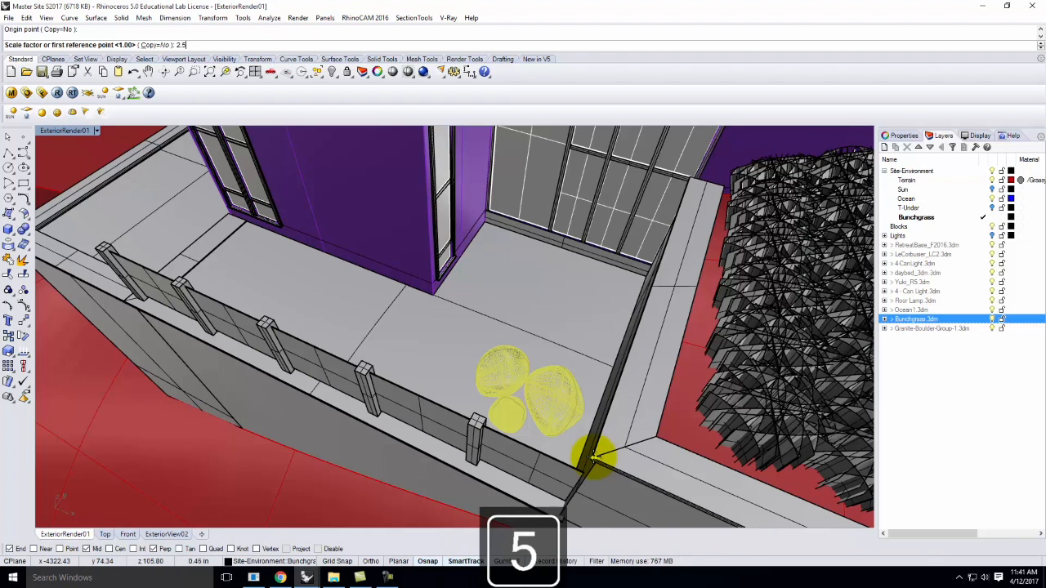
pyautogui.press('Return')
# Move the scaled boulder group from the terrace onto the bunchgrass in the raised planter.
pyautogui.scroll(-7, 465, 244)
pyautogui.moveTo(479, 360); pyautogui.dragTo(553, 291, button='right')
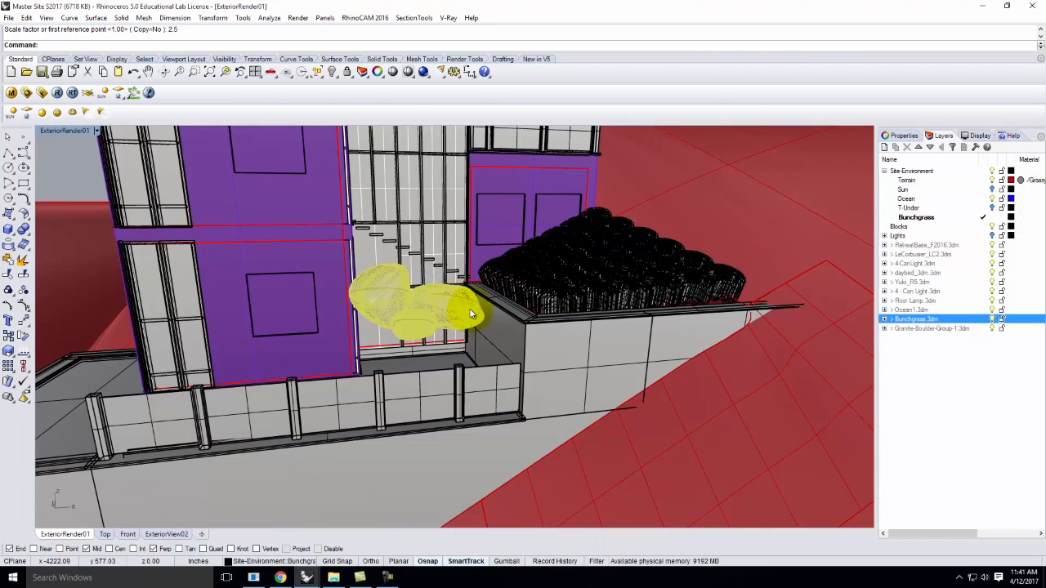
pyautogui.write('m')
pyautogui.press('Return')
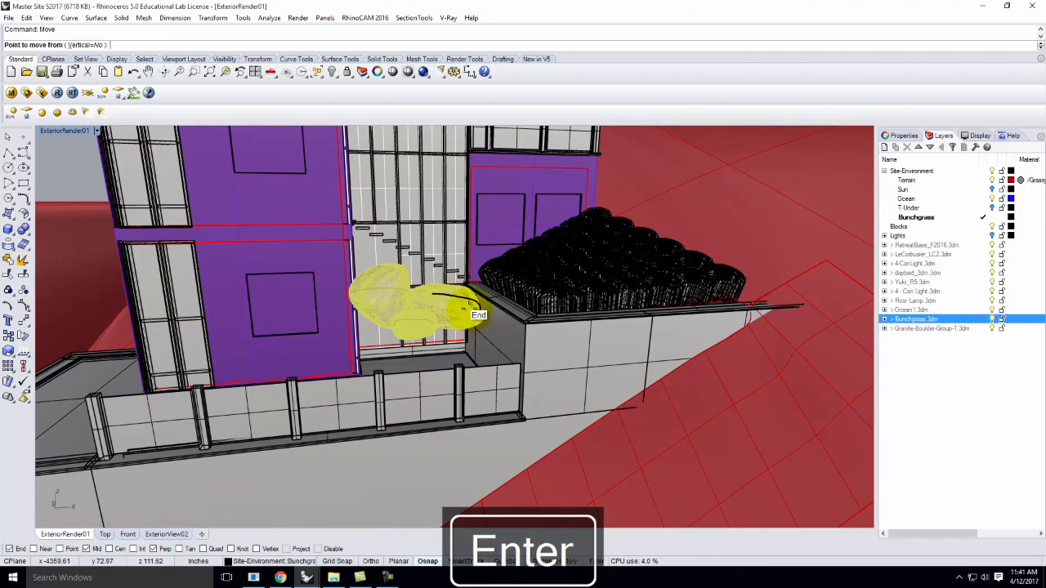
pyautogui.click(442, 310)
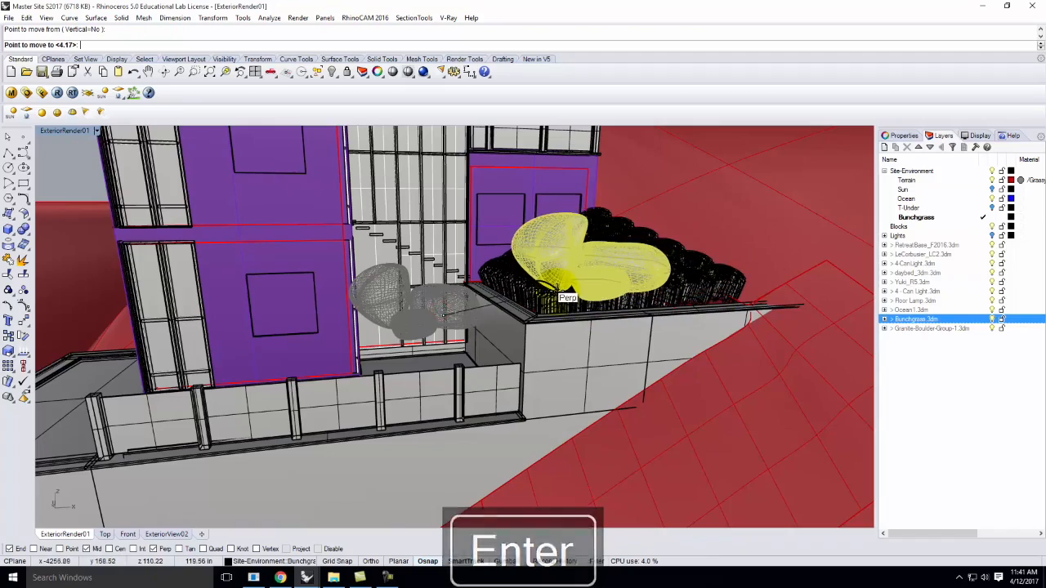
pyautogui.scroll(4, 572, 286)
pyautogui.moveTo(618, 287); pyautogui.dragTo(511, 381, button='right')
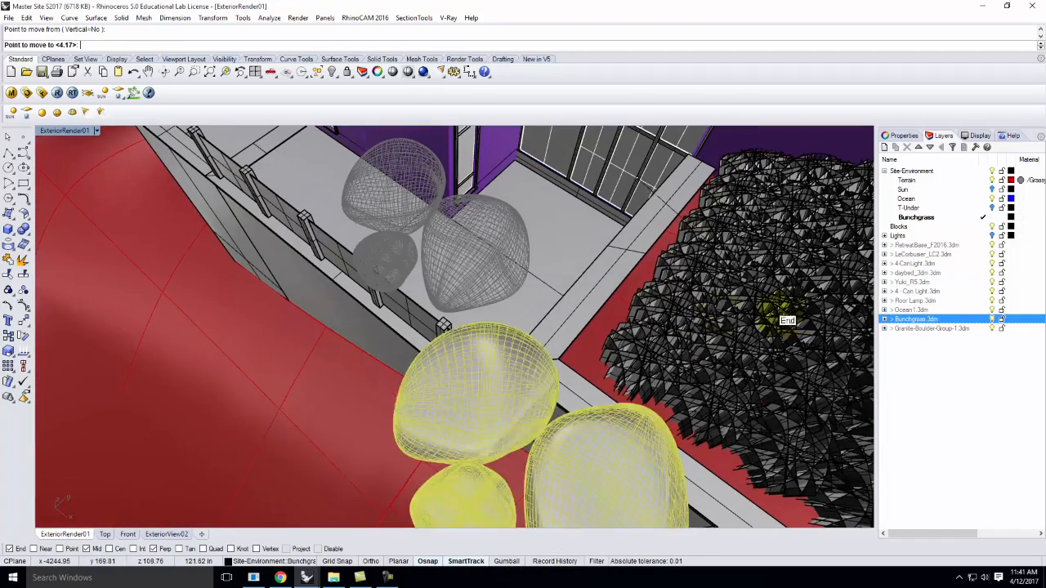
pyautogui.scroll(-2, 455, 305)
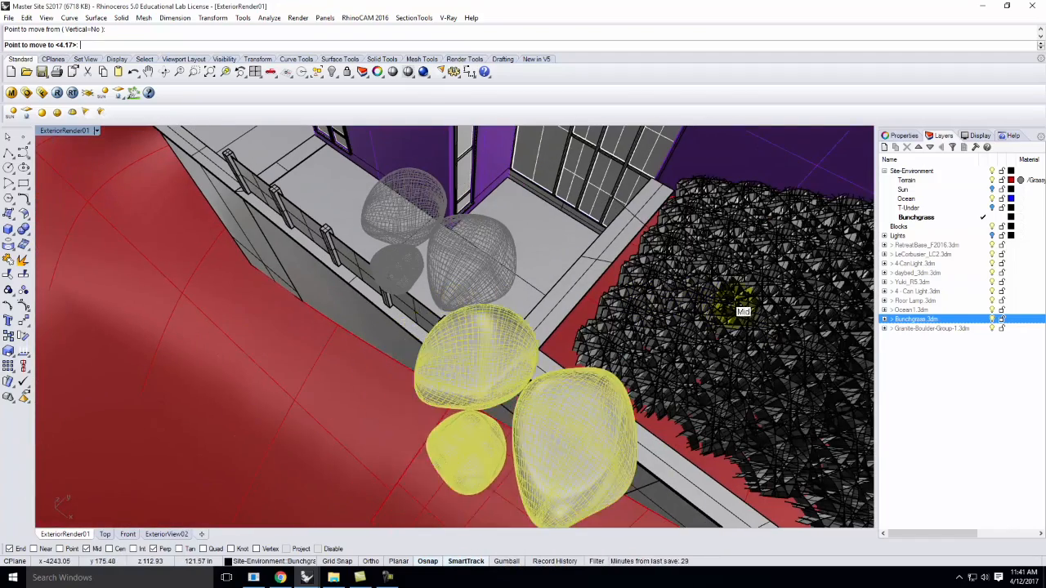
pyautogui.click(742, 309)
# Move the boulder group again by a point on its underside to the planter's near corner, closer to the grass.
pyautogui.moveTo(572, 413); pyautogui.dragTo(661, 317, button='right')
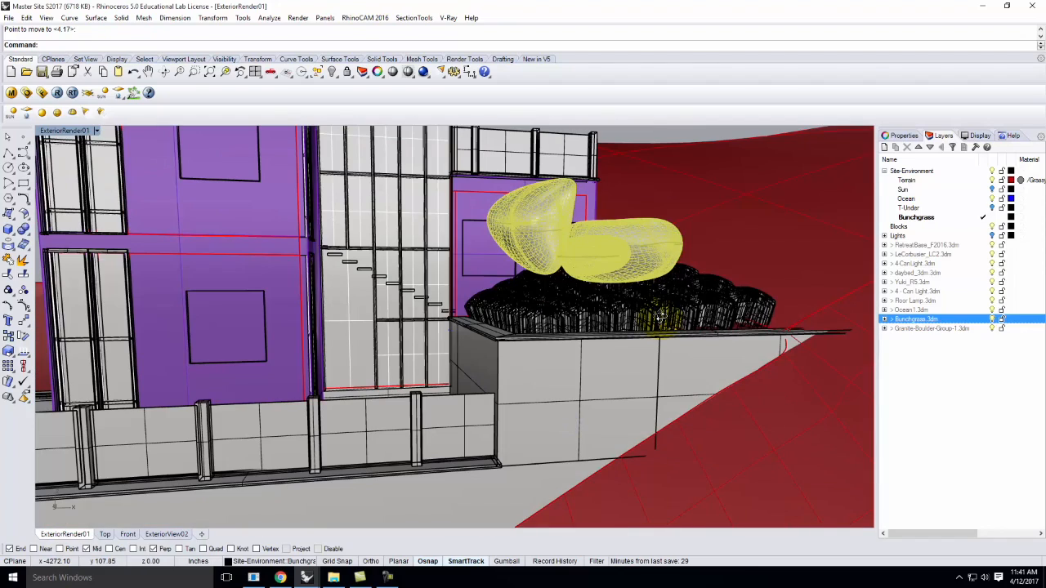
pyautogui.press('Return')
pyautogui.moveTo(570, 292); pyautogui.dragTo(619, 233, button='right')
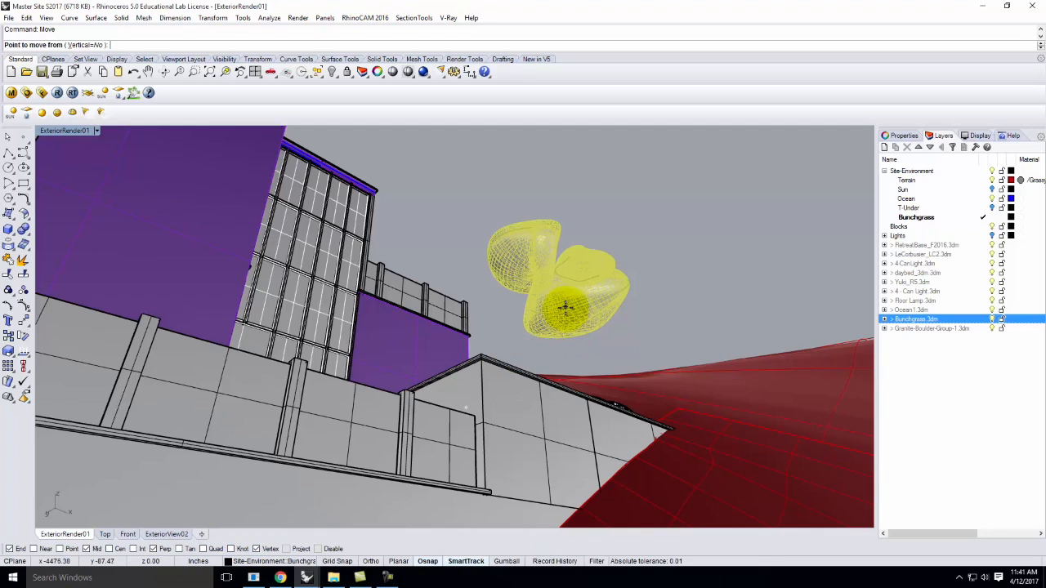
pyautogui.click(566, 273)
pyautogui.moveTo(617, 222); pyautogui.dragTo(573, 335, button='right')
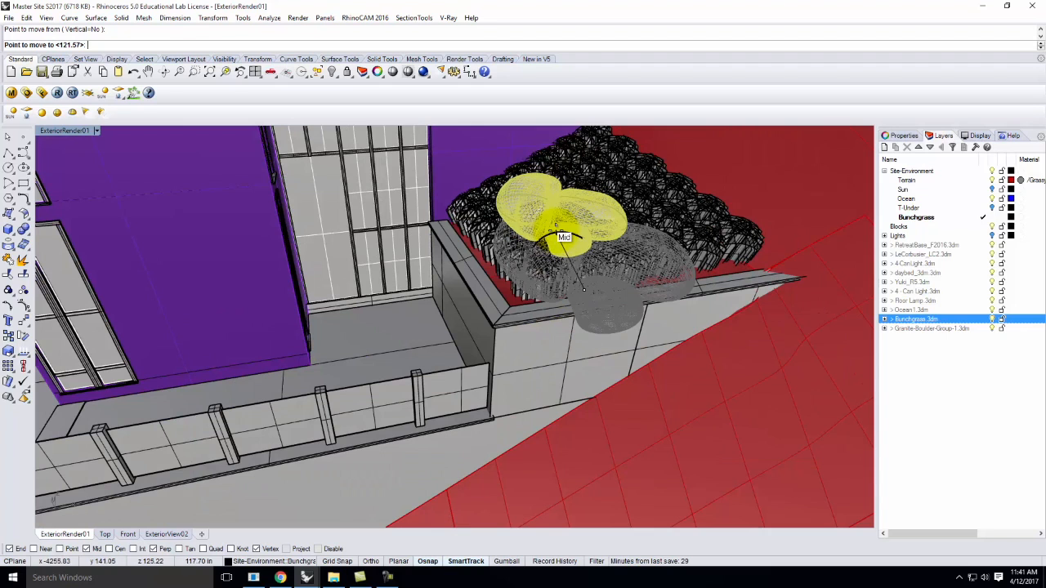
pyautogui.click(559, 231)
# Move the boulder group vertically down about 12 in so it sits in the bunchgrass, and clear the selection.
pyautogui.moveTo(560, 227); pyautogui.dragTo(595, 193, button='right')
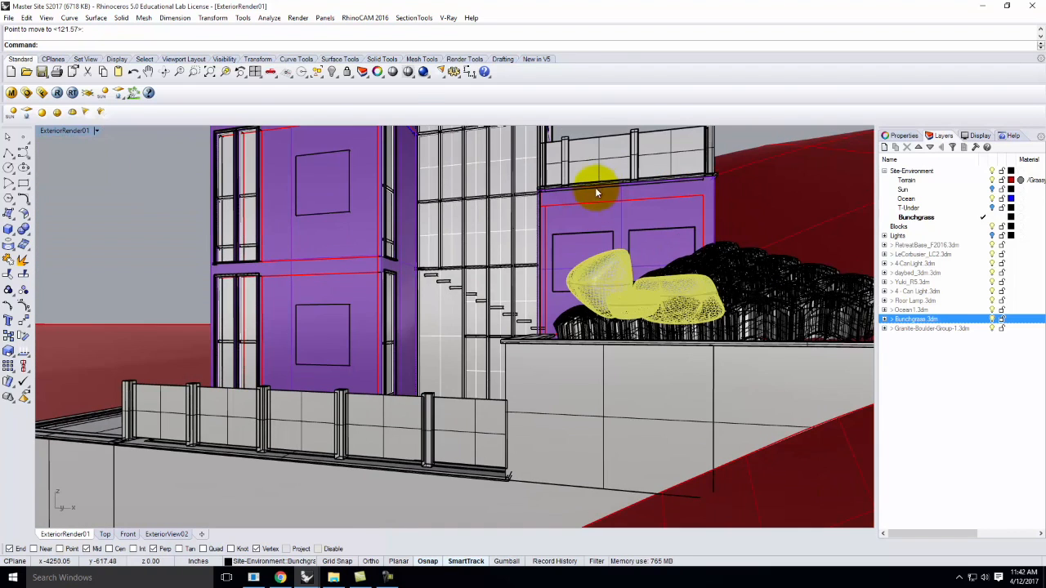
pyautogui.press('Return')
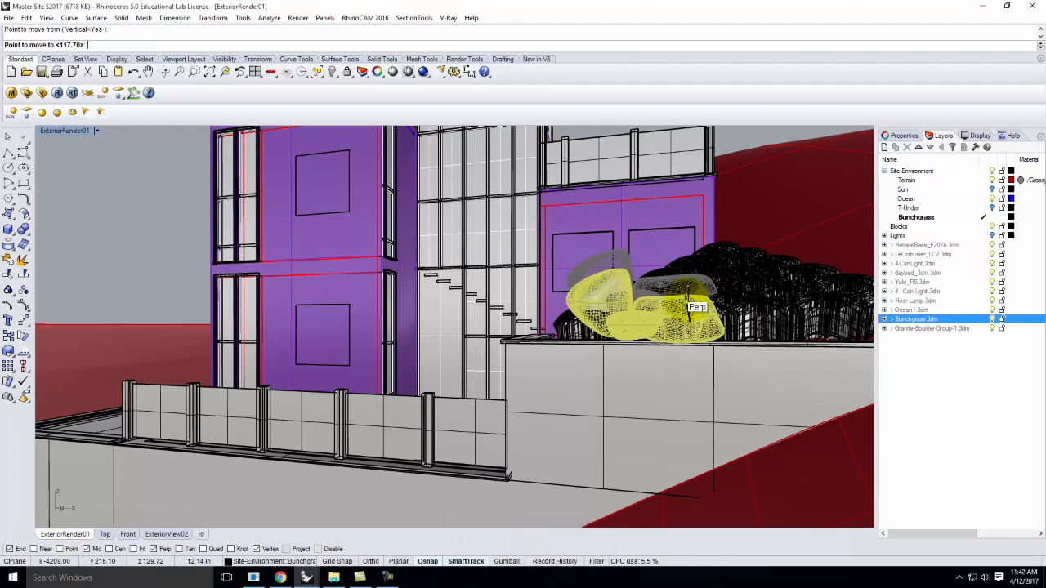
pyautogui.press('Escape')
# Delete the bunchgrass block instances that overlap the larger front boulder in the planter.
pyautogui.moveTo(728, 304); pyautogui.dragTo(642, 413, button='right')
pyautogui.scroll(4, 642, 413)
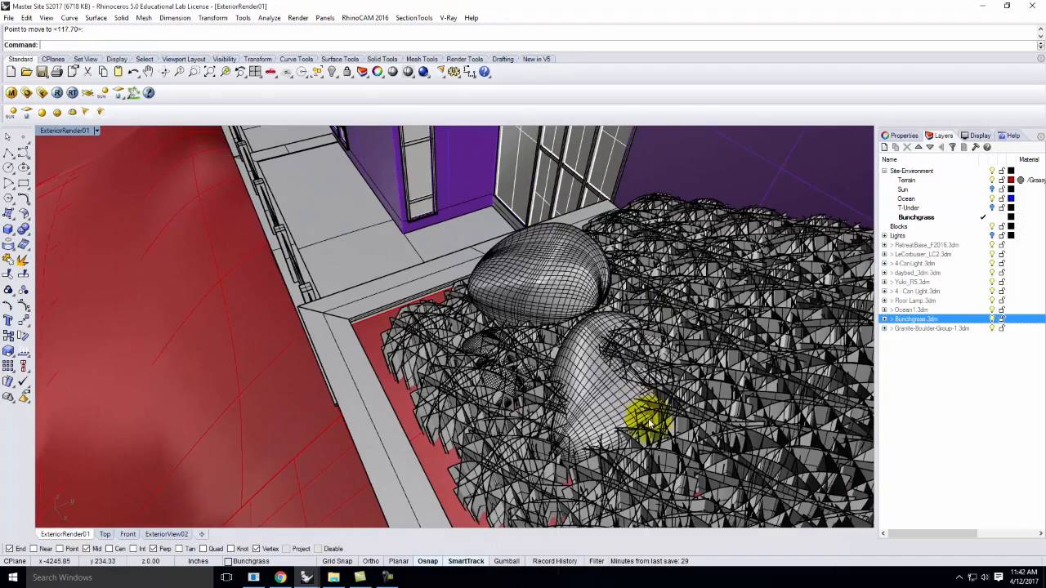
pyautogui.click(637, 353)
pyautogui.click(677, 400)
pyautogui.press('Delete')
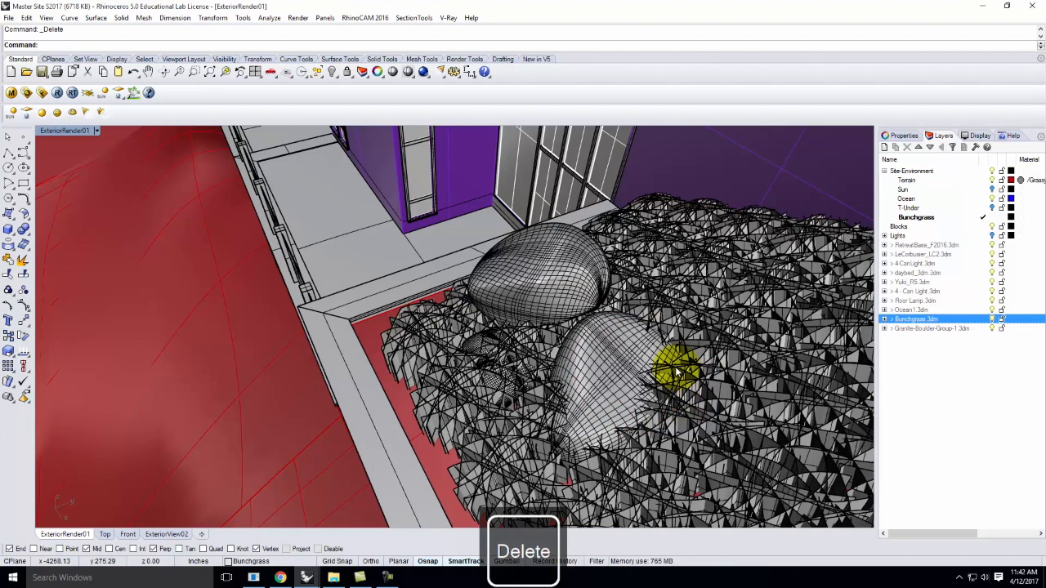
pyautogui.click(679, 372)
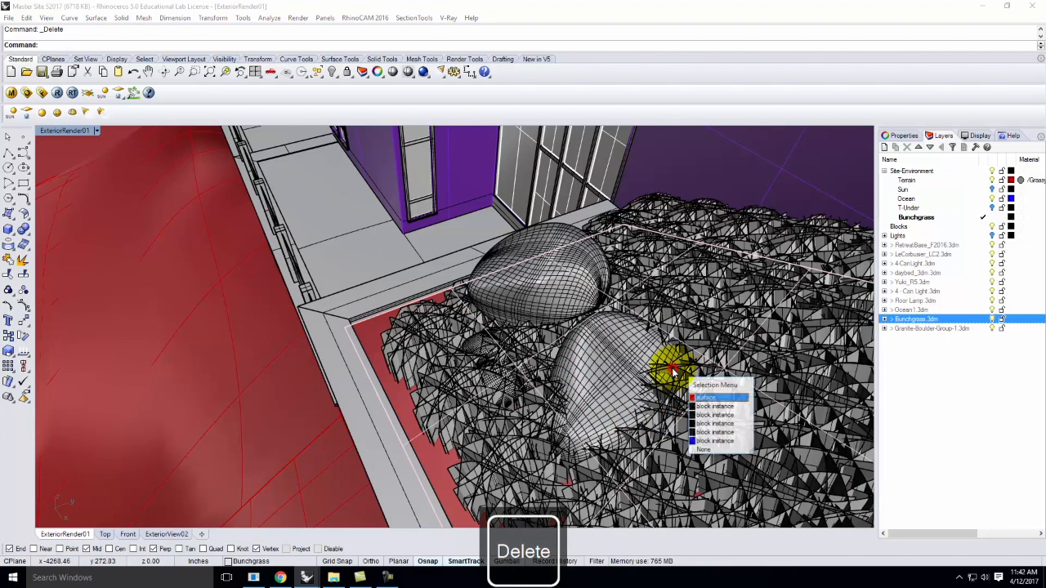
pyautogui.click(719, 433)
pyautogui.press('Delete')
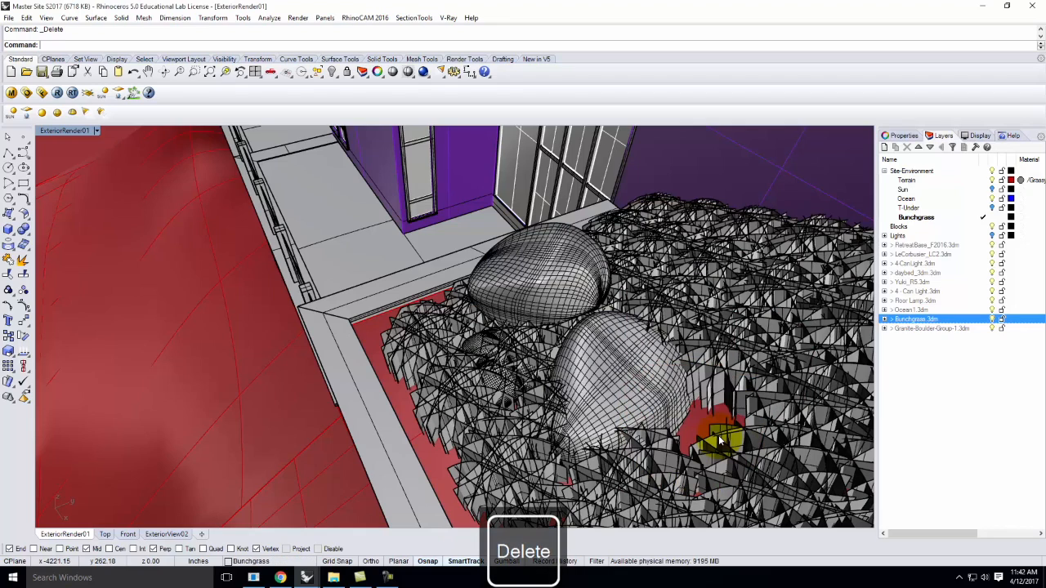
pyautogui.moveTo(558, 327); pyautogui.dragTo(625, 266, button='right')
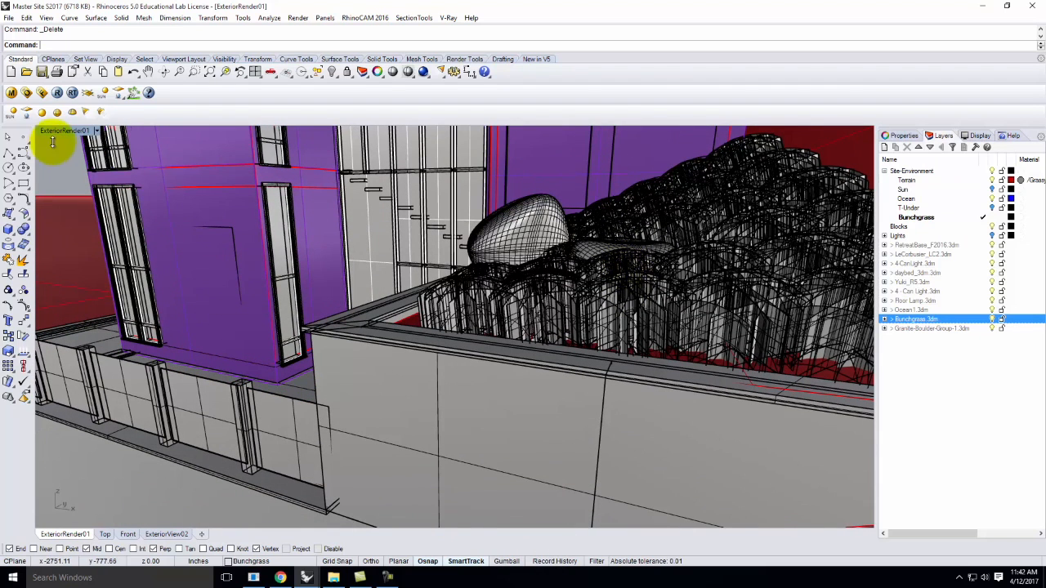
# Restore the saved named view ExteriorRender01 in the current viewport.
pyautogui.click(99, 131)
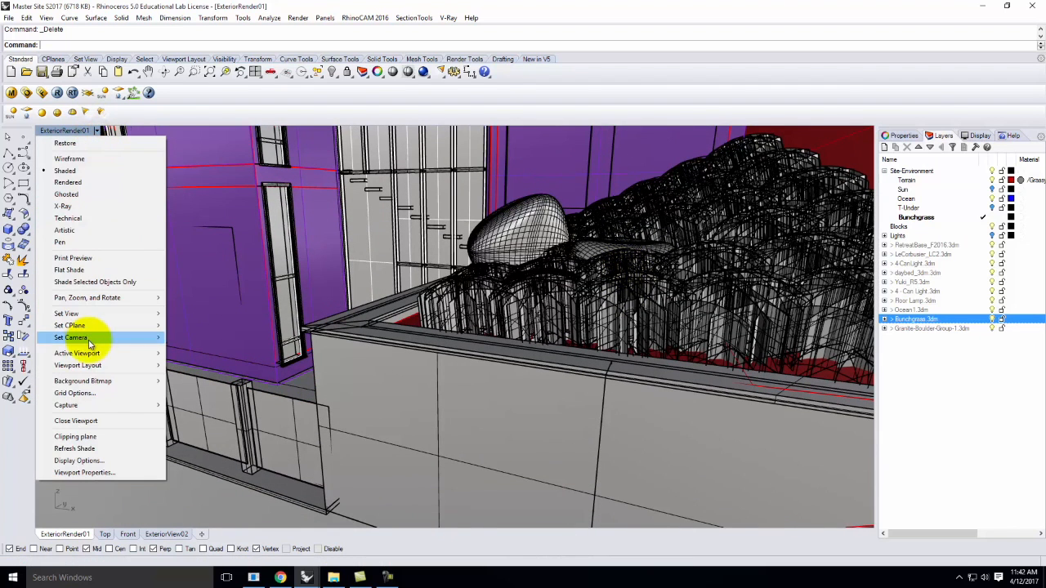
pyautogui.moveTo(90, 361)
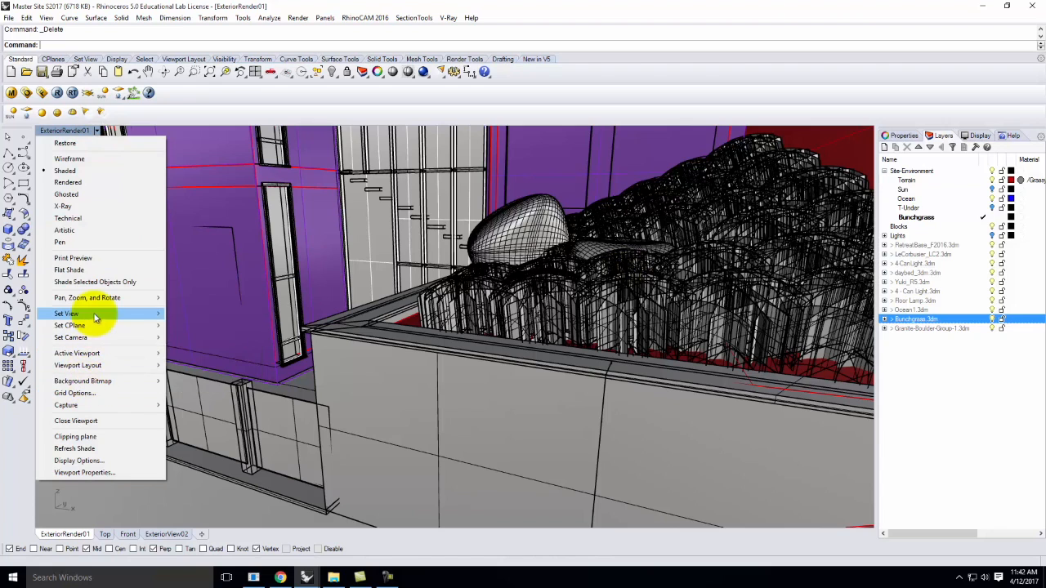
pyautogui.moveTo(95, 317)
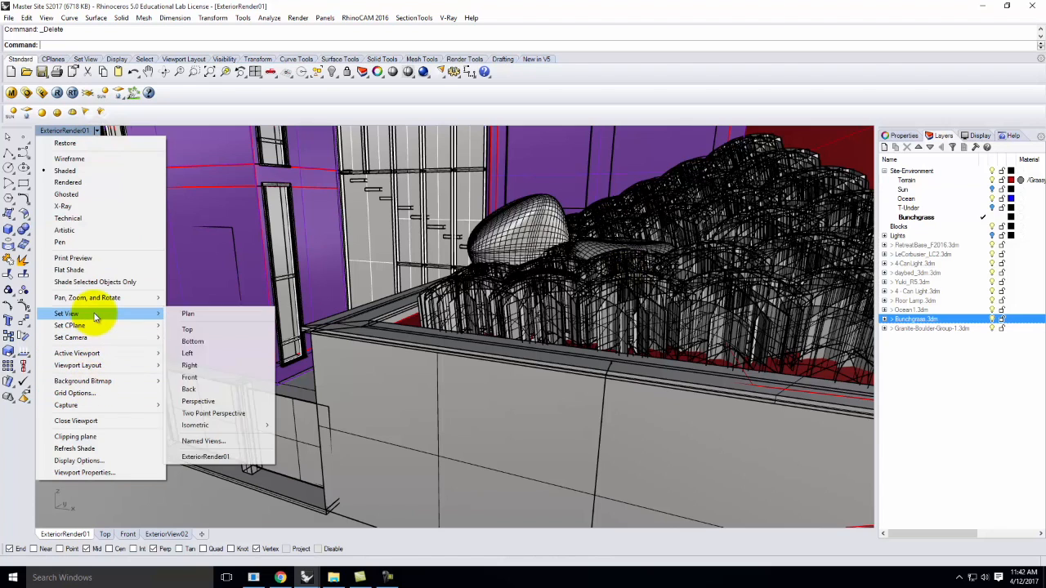
pyautogui.click(206, 457)
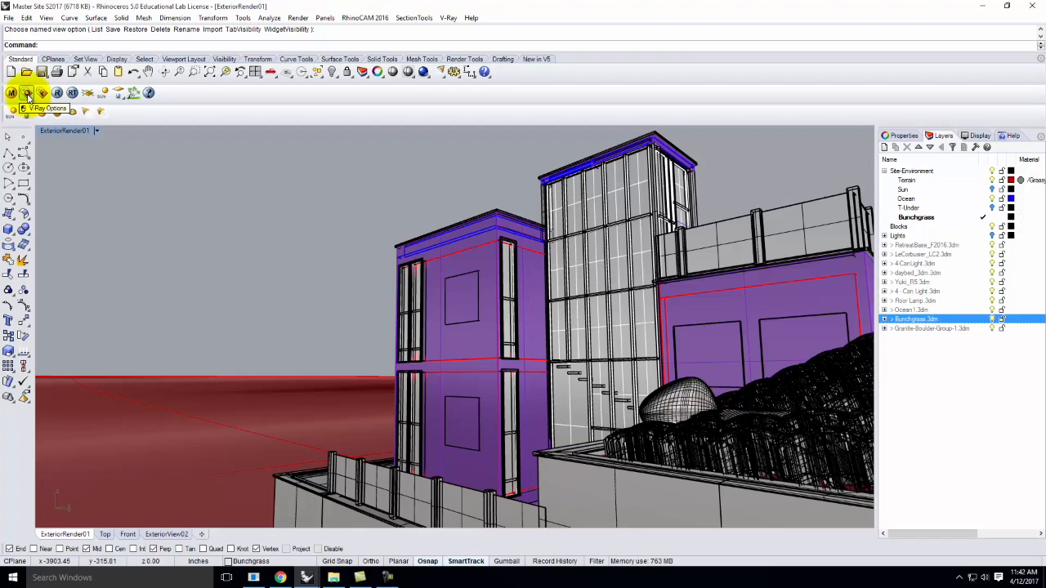
# Match the V-Ray output size to the current view's aspect ratio, lock the ratio, and close the options editor.
pyautogui.click(27, 94)
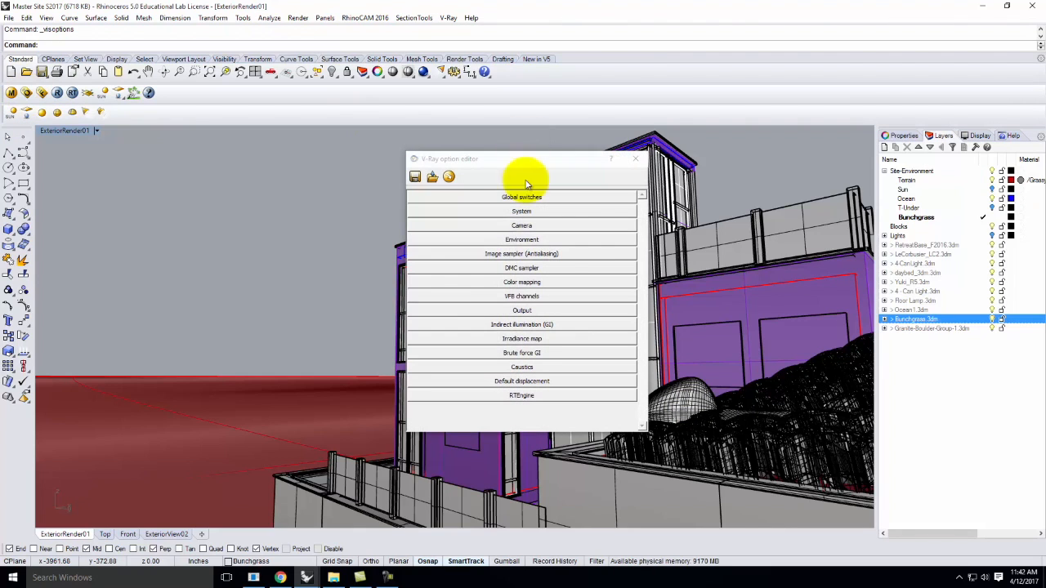
pyautogui.click(521, 311)
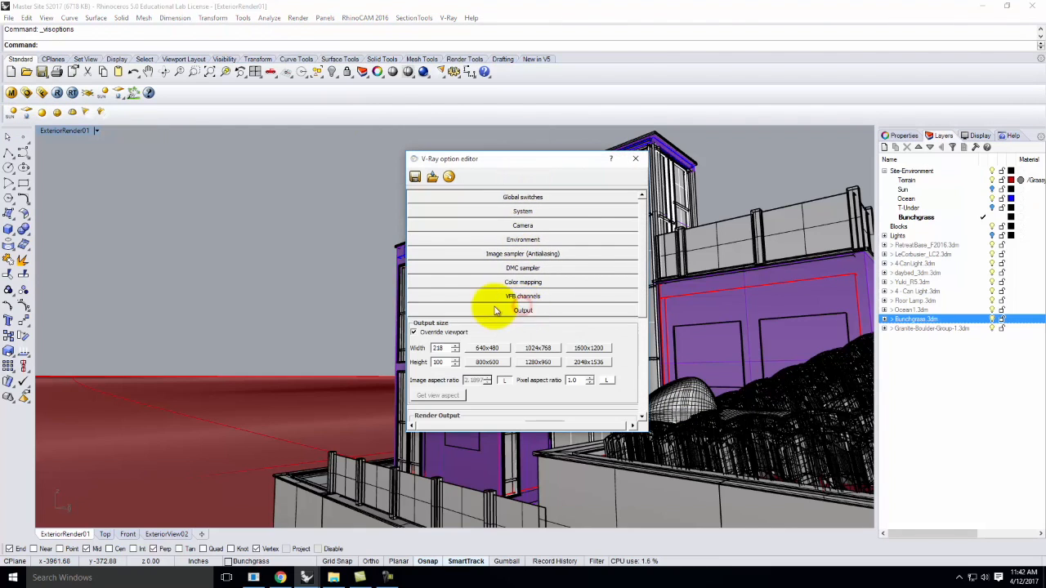
pyautogui.click(446, 396)
pyautogui.click(502, 381)
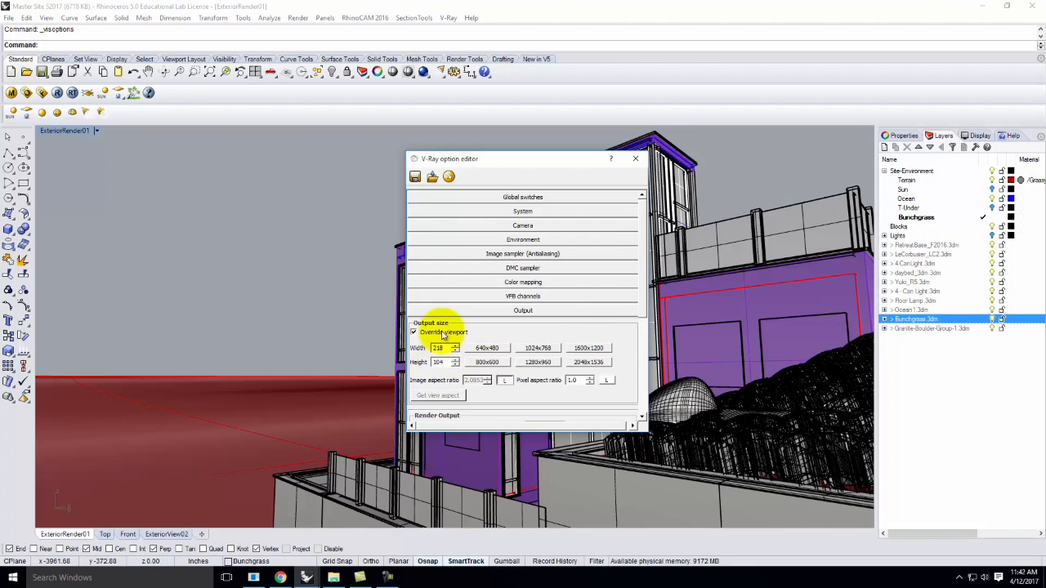
pyautogui.click(635, 158)
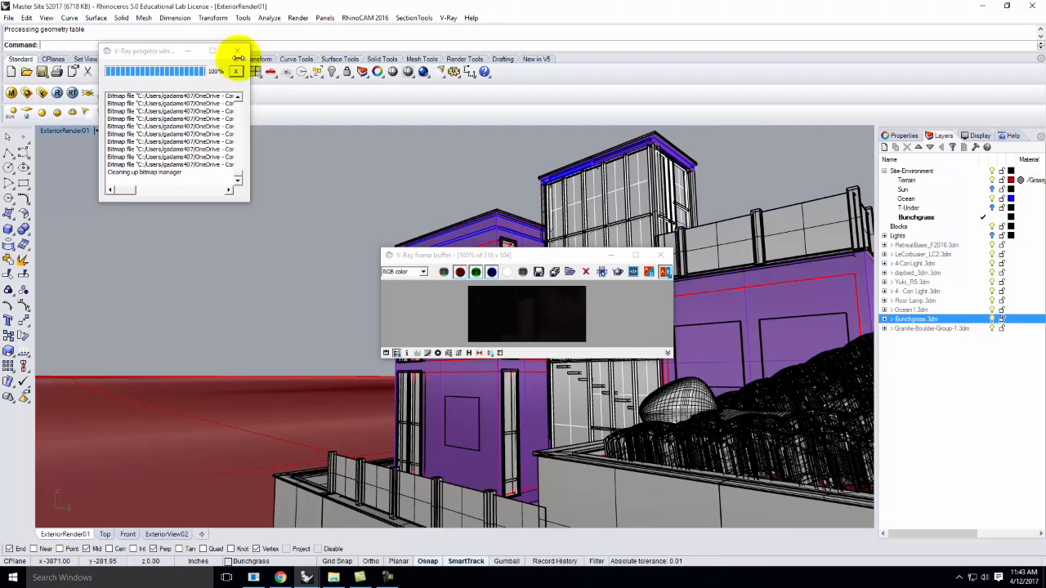
# Run a V-Ray test render of the exterior view and close its frame buffer and progress windows.
pyautogui.click(662, 256)
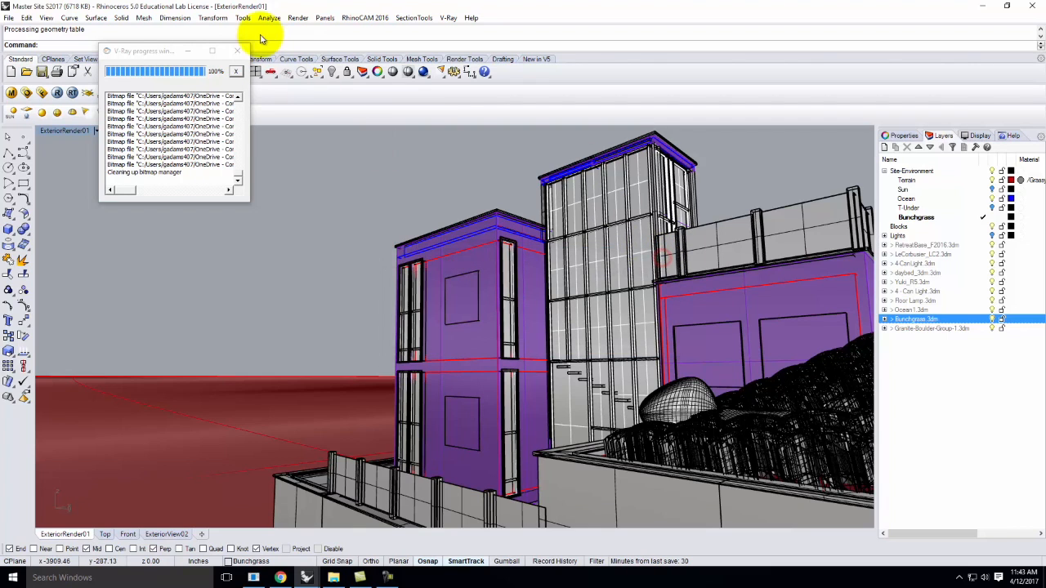
pyautogui.click(237, 50)
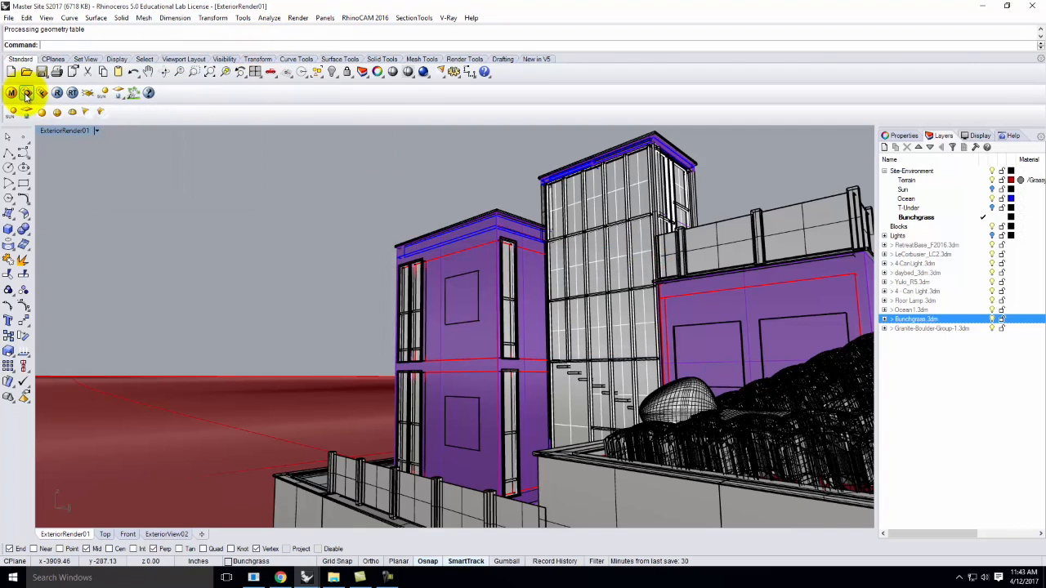
# Open the V-Ray options and start loading a saved .visopt settings file.
pyautogui.click(27, 94)
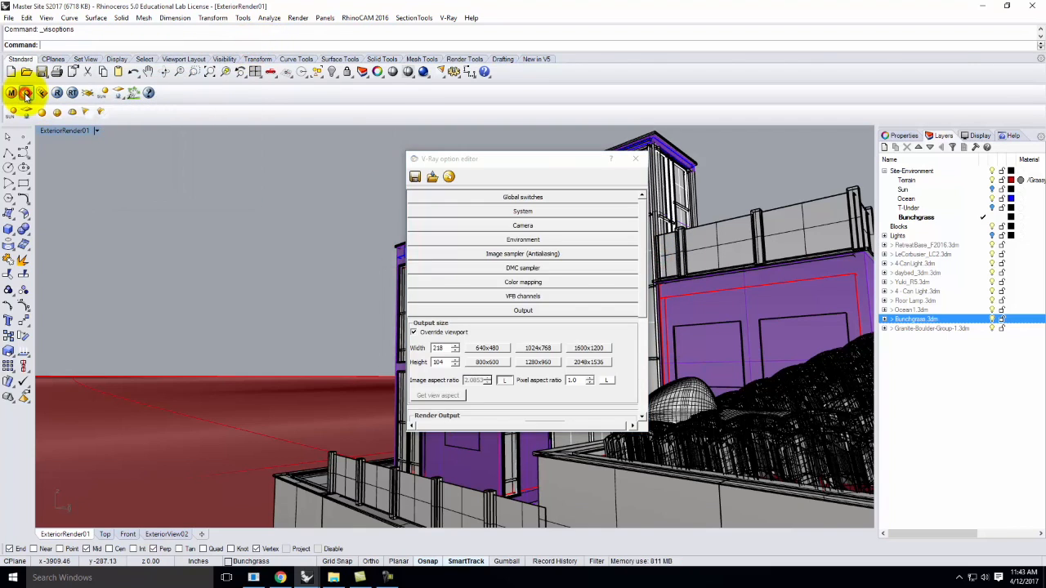
pyautogui.click(432, 178)
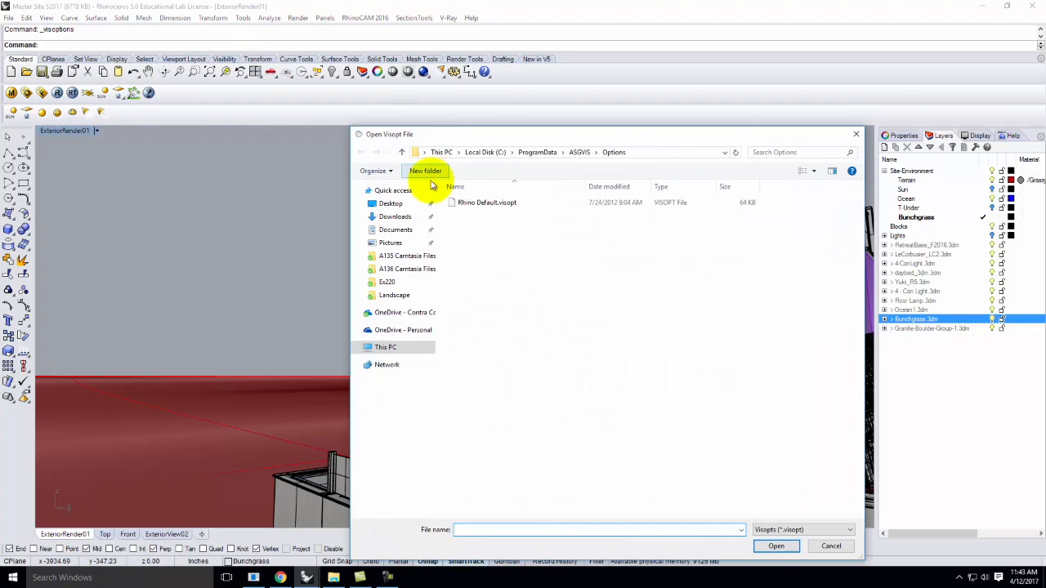
# Switch to Chrome and open the Quick Rendering Setups page from the site's V-Ray Materials Library resources.
pyautogui.click(280, 577)
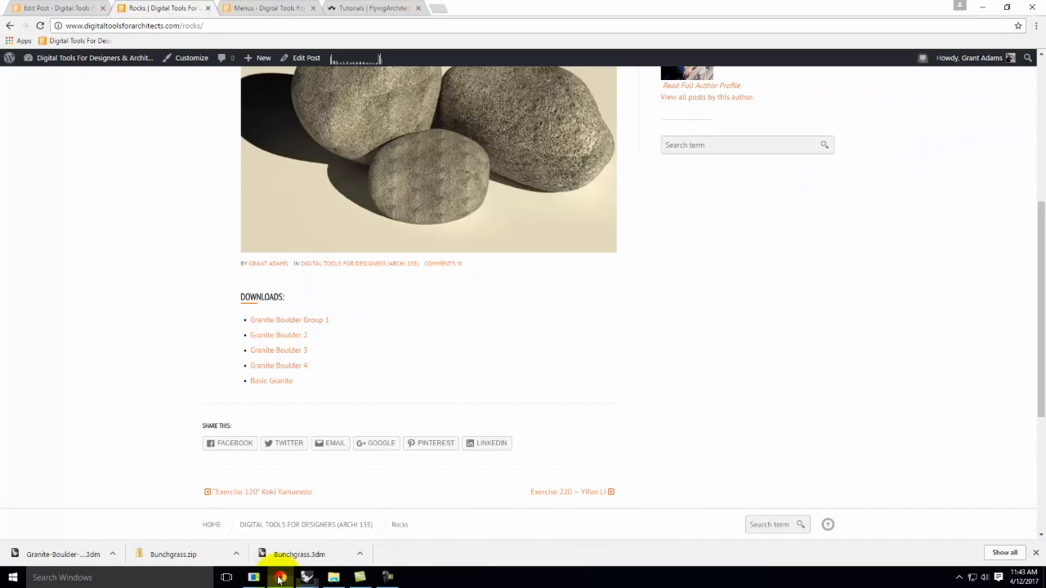
pyautogui.scroll(4, 764, 151)
pyautogui.moveTo(703, 178)
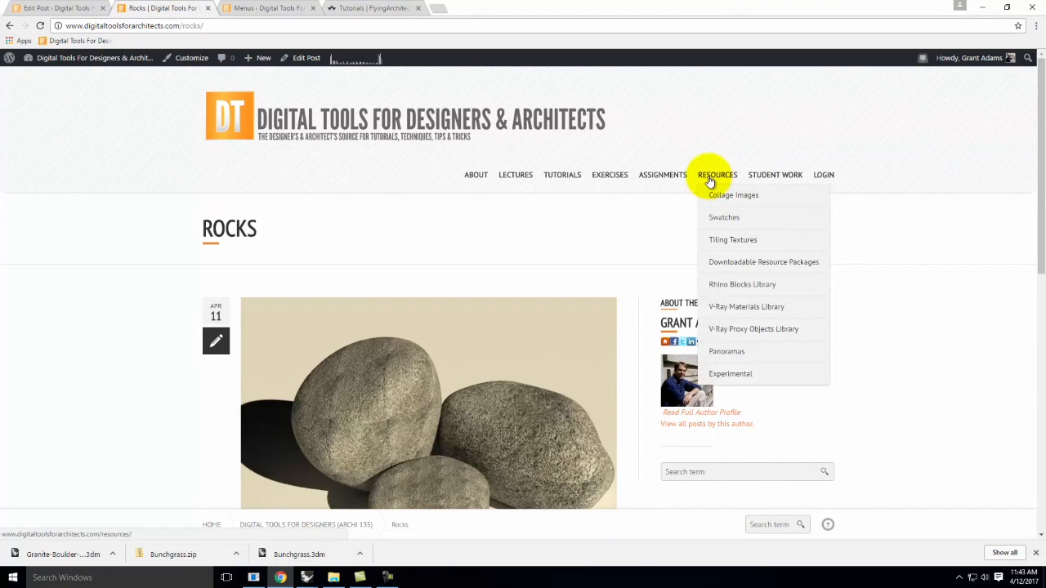
pyautogui.moveTo(731, 307)
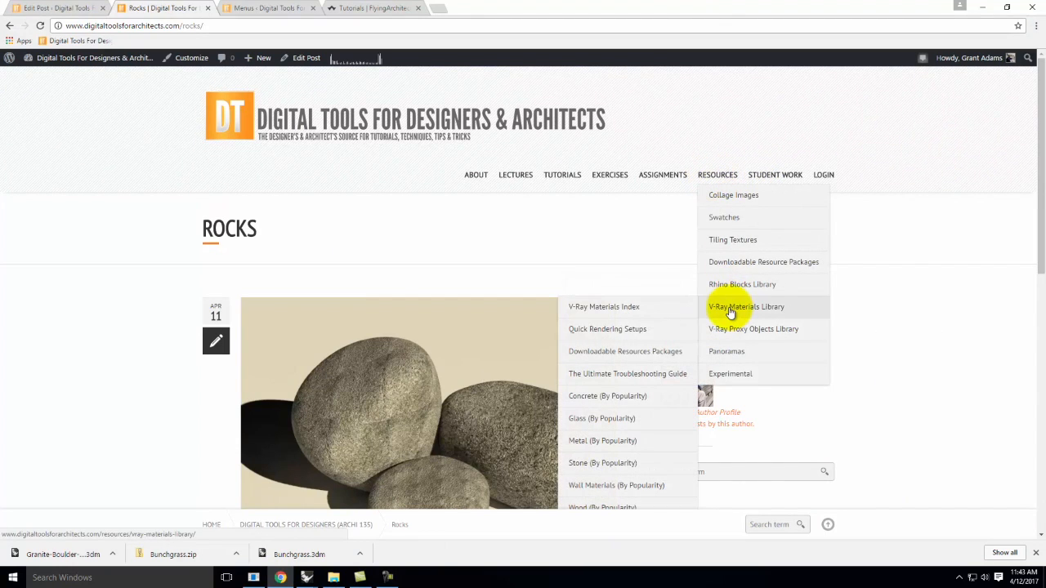
pyautogui.click(629, 333)
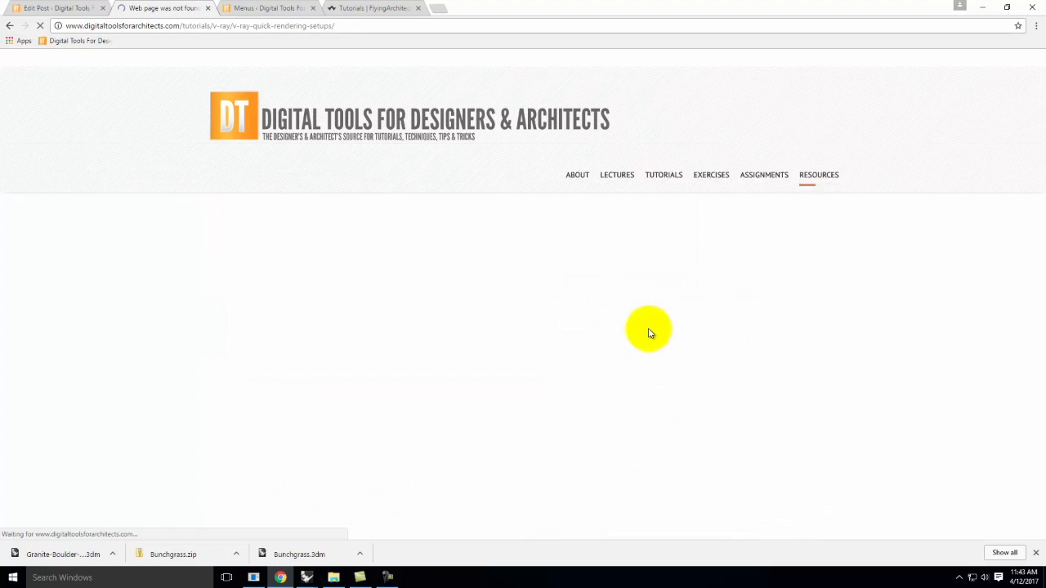
# Correct the page address from /tutorials/ to /tutorial/, review the sun settings for Basic Day Scene 1, and return to Rhino.
pyautogui.click(205, 26)
pyautogui.click(205, 25)
pyautogui.press('BackSpace')
pyautogui.press('Return')
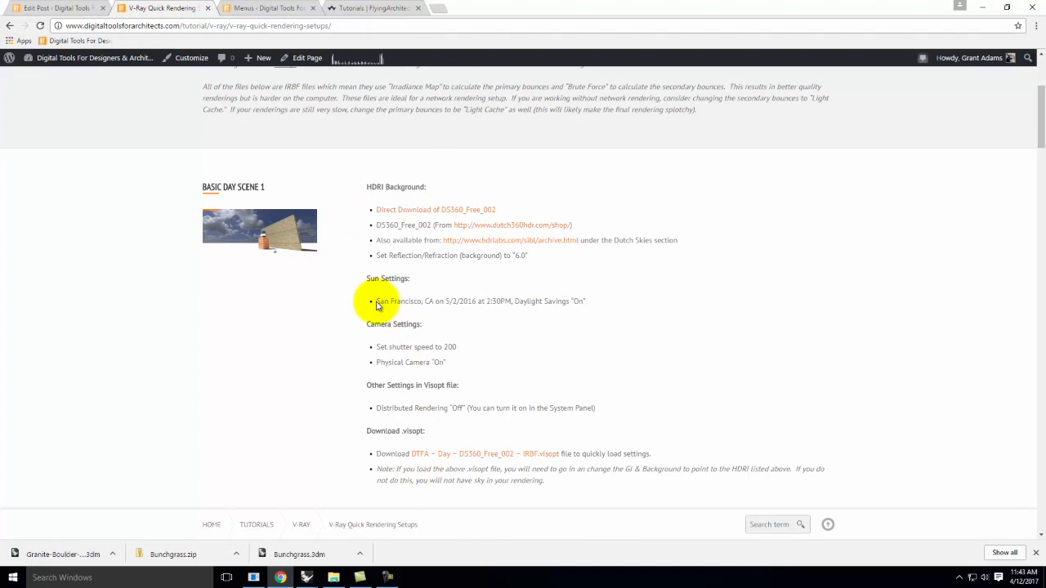
pyautogui.moveTo(373, 301); pyautogui.dragTo(594, 303)
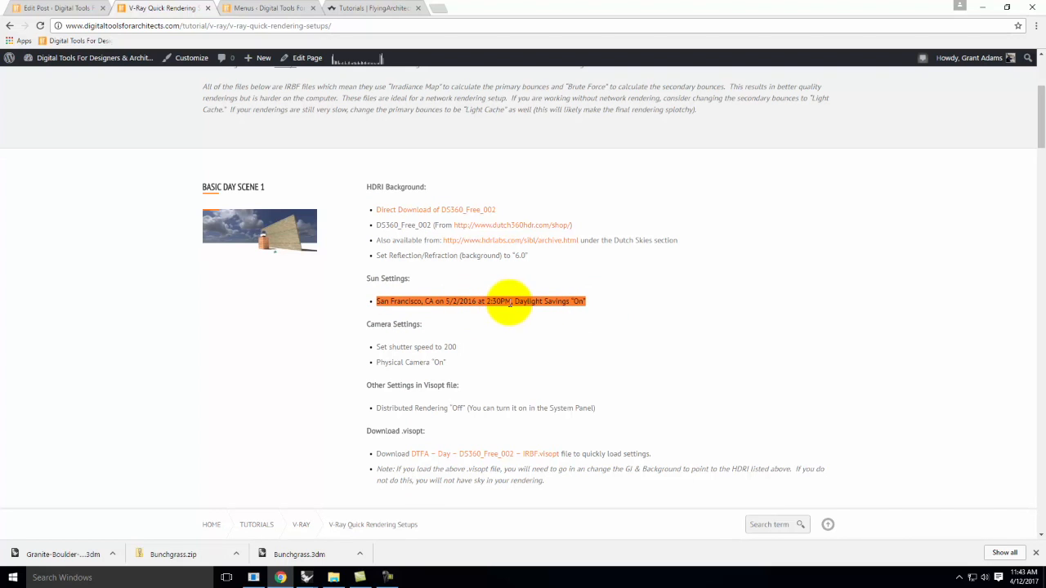
pyautogui.click(982, 6)
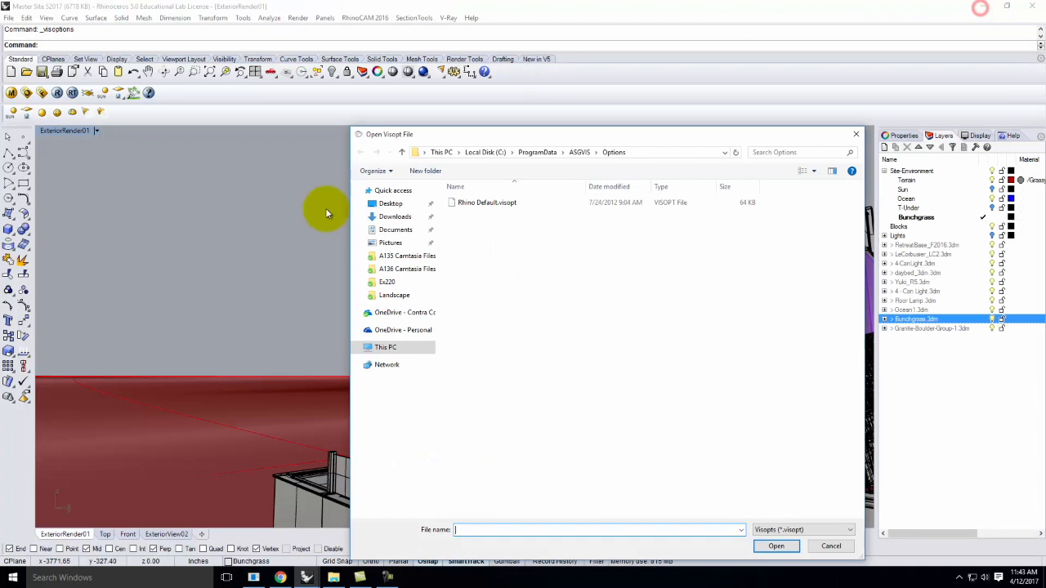
# Load DTFA-Day-DS360_Free_002-IRBF.visopt from the Resources > V-Ray > V-Ray HDRI > Day HDRIs > DS360_Free_002 folder on the college OneDrive.
pyautogui.click(389, 312)
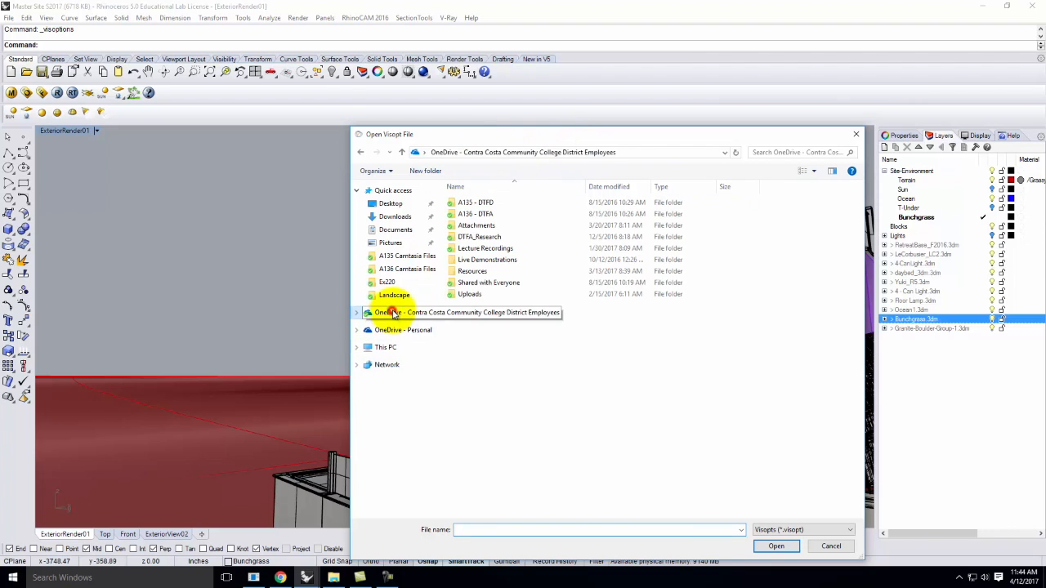
pyautogui.doubleClick(479, 271)
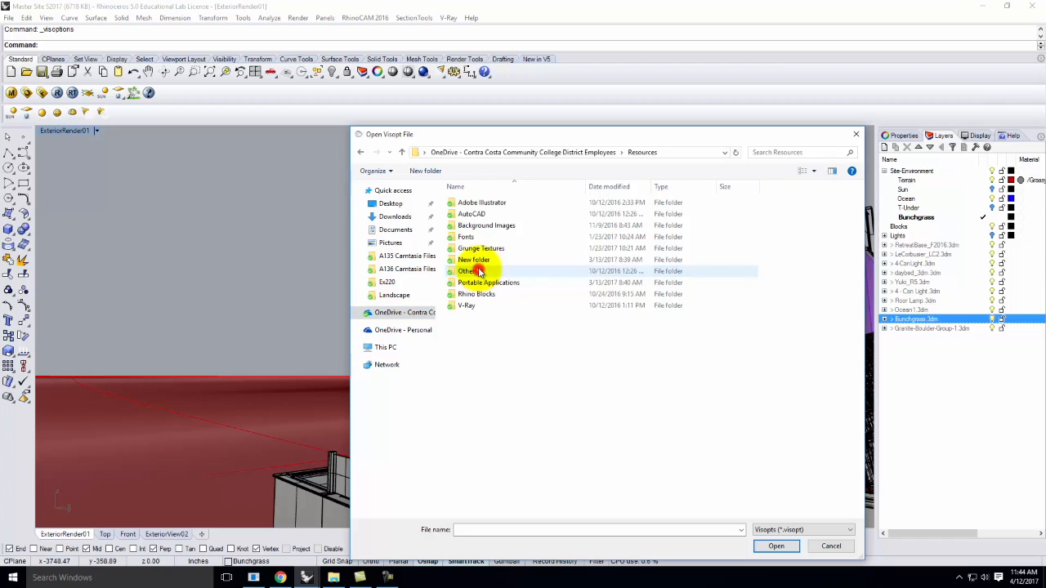
pyautogui.doubleClick(468, 305)
pyautogui.doubleClick(477, 226)
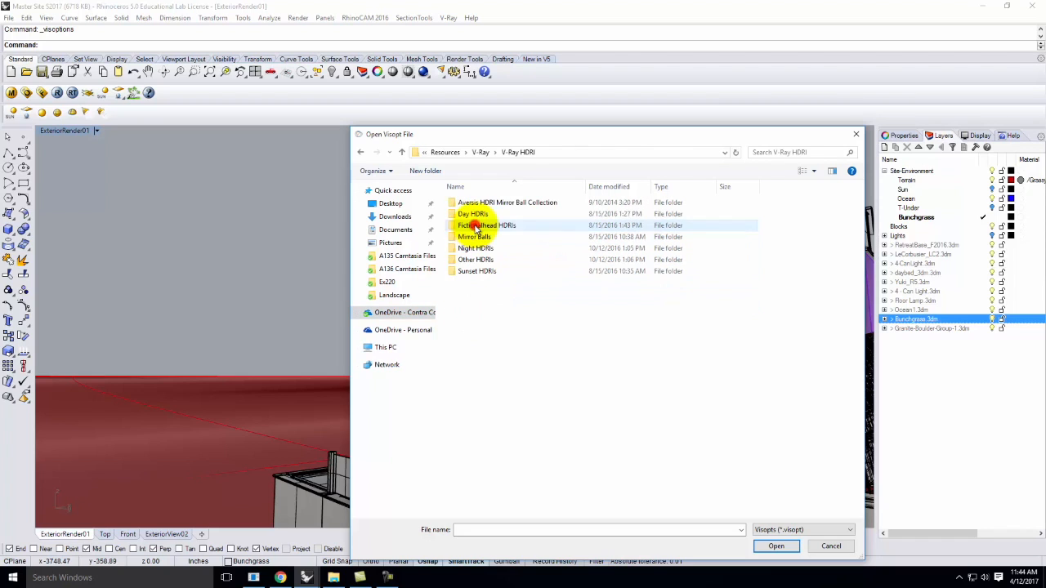
pyautogui.click(479, 216)
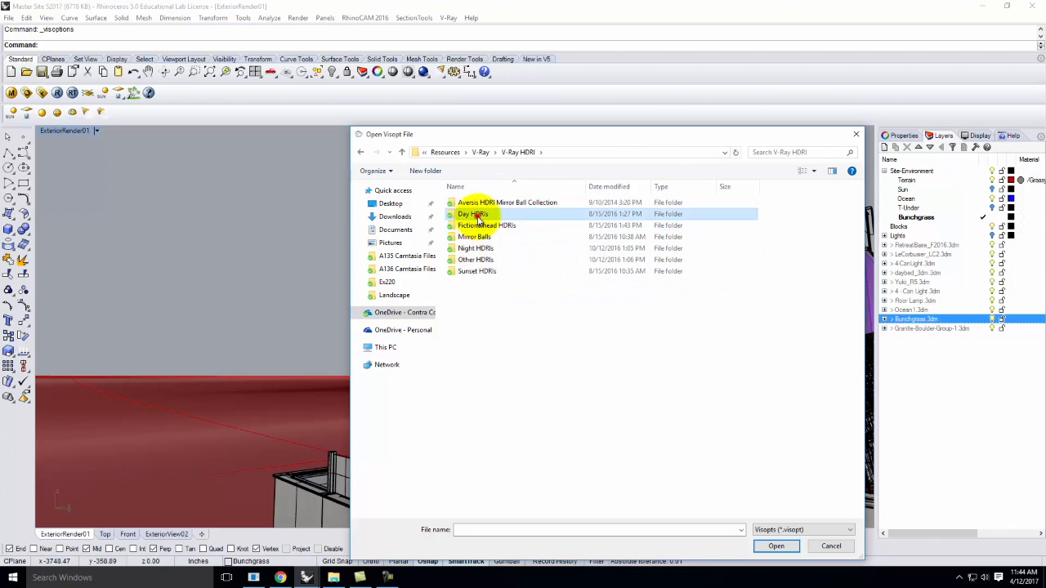
pyautogui.doubleClick(479, 215)
pyautogui.doubleClick(480, 259)
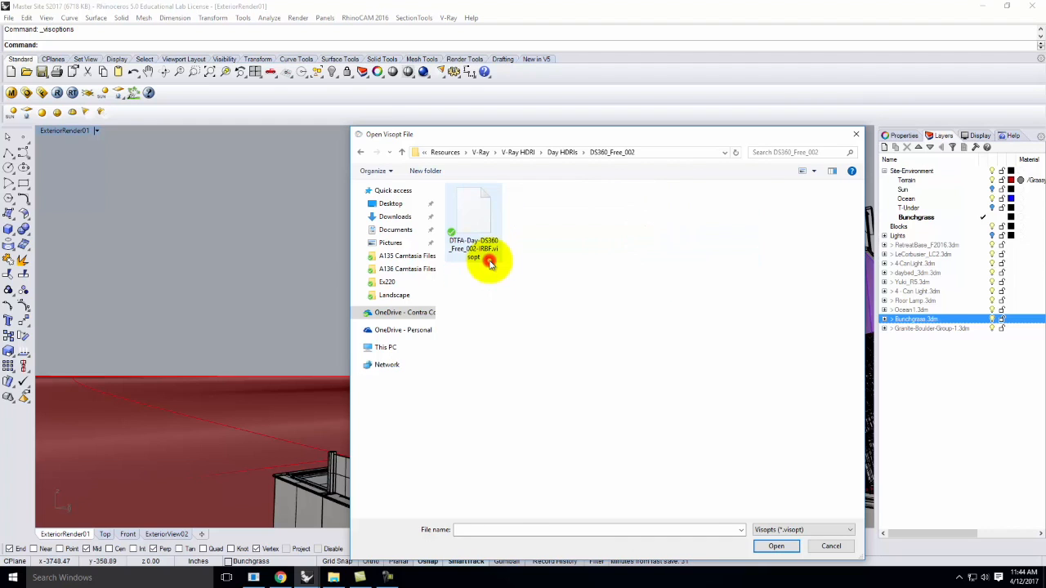
pyautogui.doubleClick(478, 206)
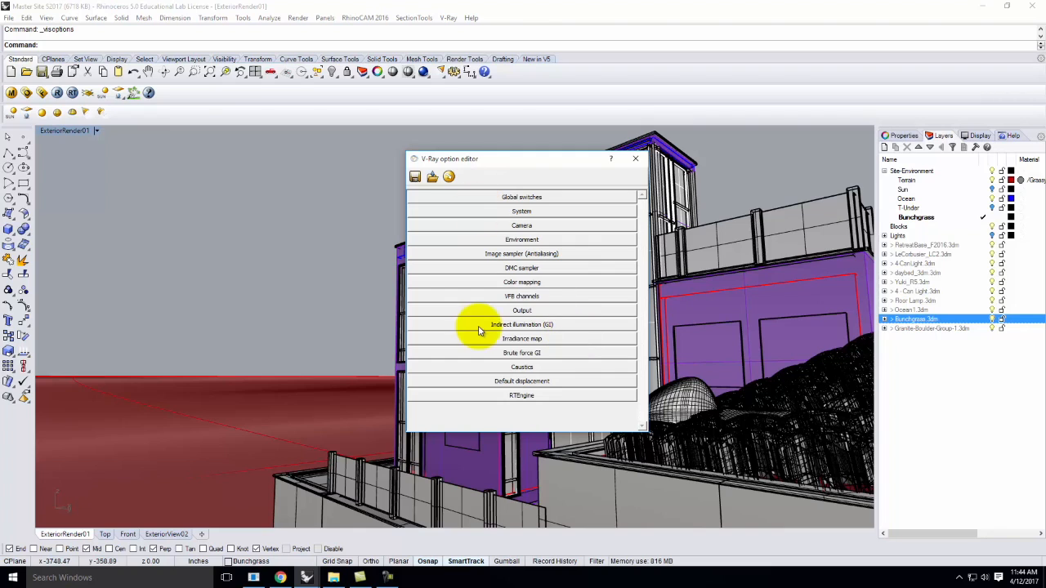
# Point the environment's GI (skylight) texture to the DS360_Free_002_Env HDR image in the DS360_Free_002 folder under Day HDRIs.
pyautogui.click(493, 239)
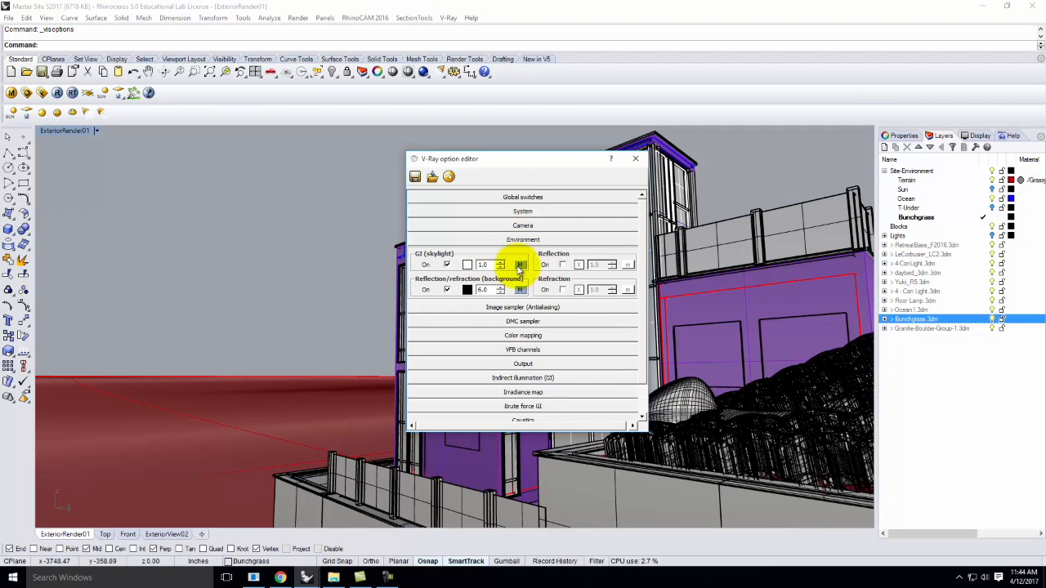
pyautogui.click(519, 265)
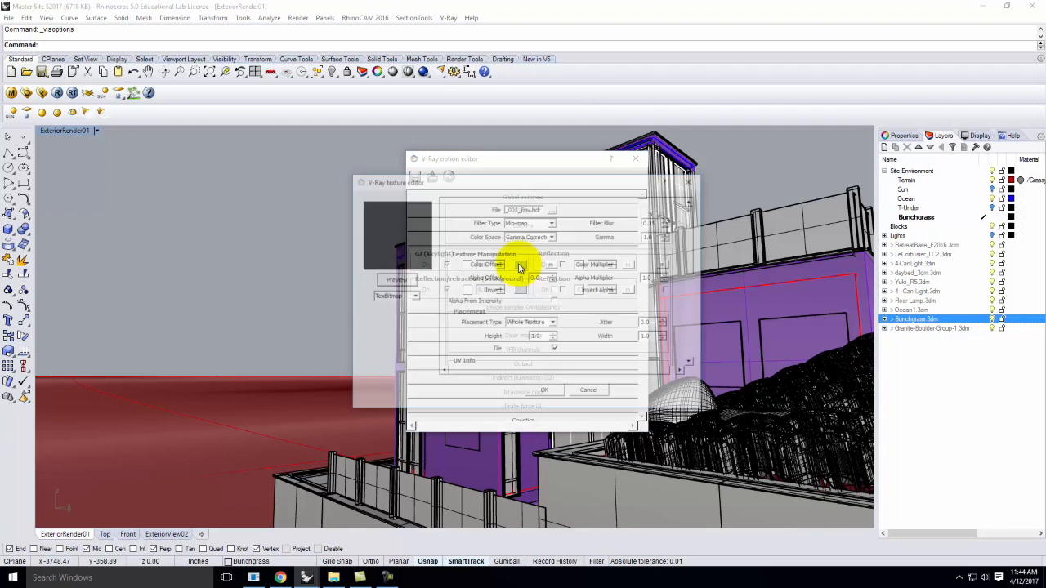
pyautogui.click(551, 209)
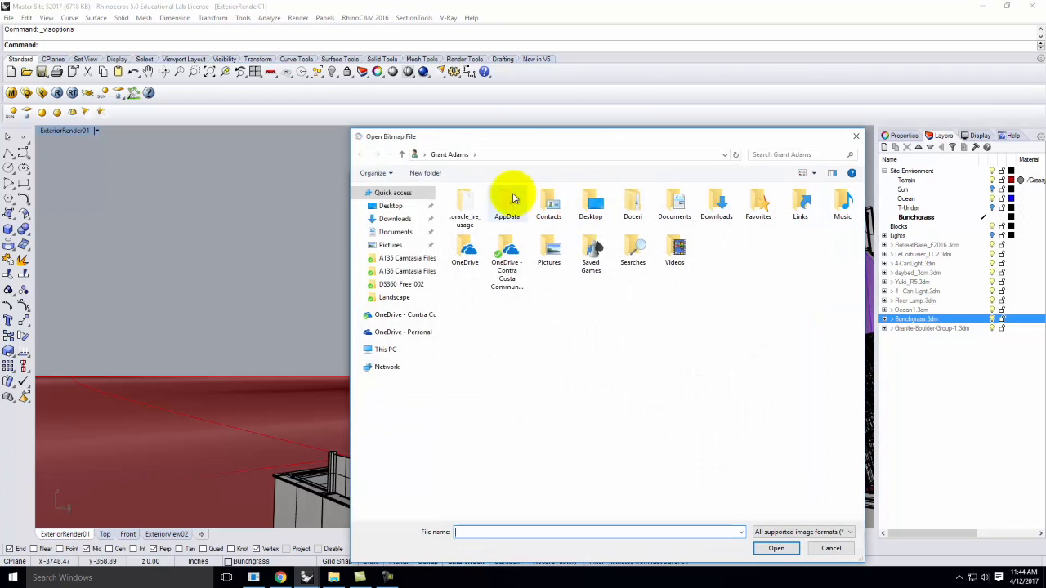
pyautogui.click(397, 311)
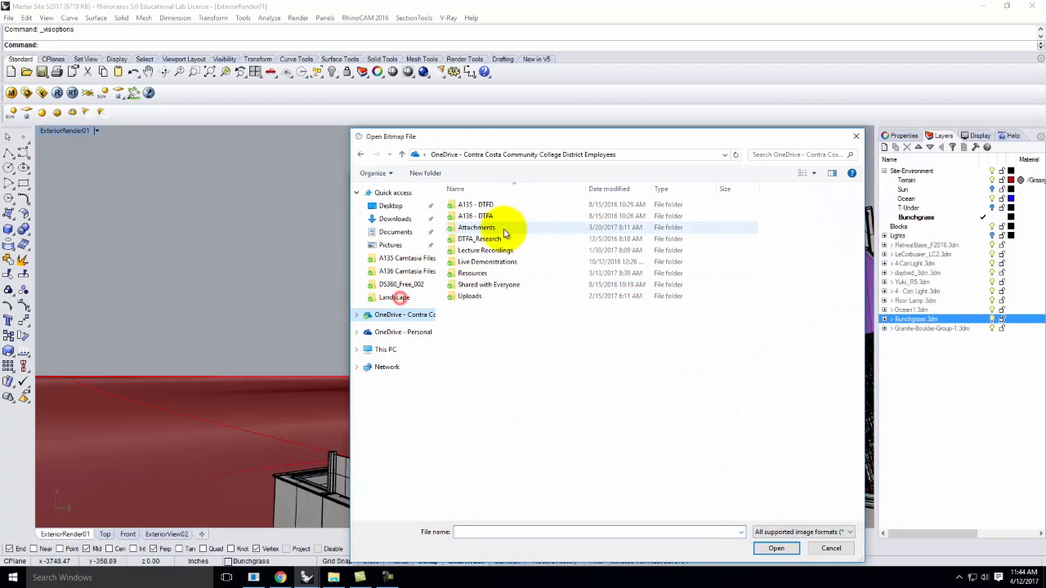
pyautogui.doubleClick(473, 273)
pyautogui.doubleClick(469, 307)
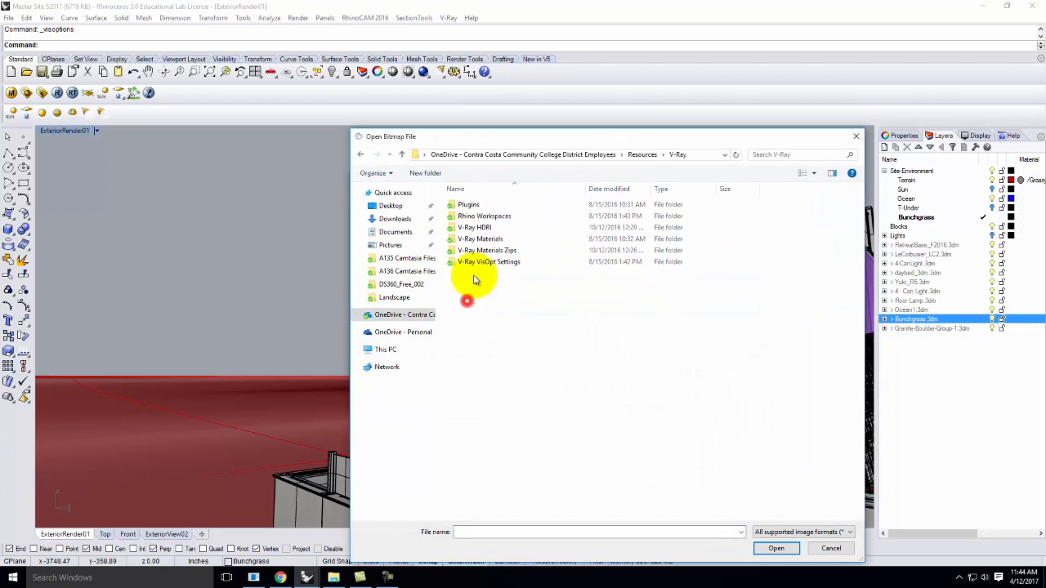
pyautogui.doubleClick(474, 227)
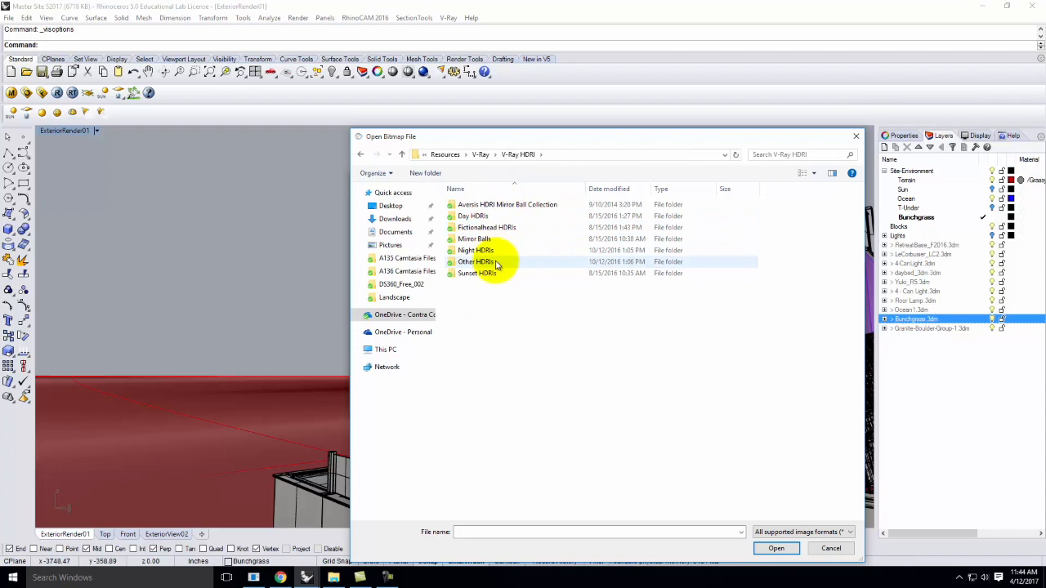
pyautogui.doubleClick(473, 216)
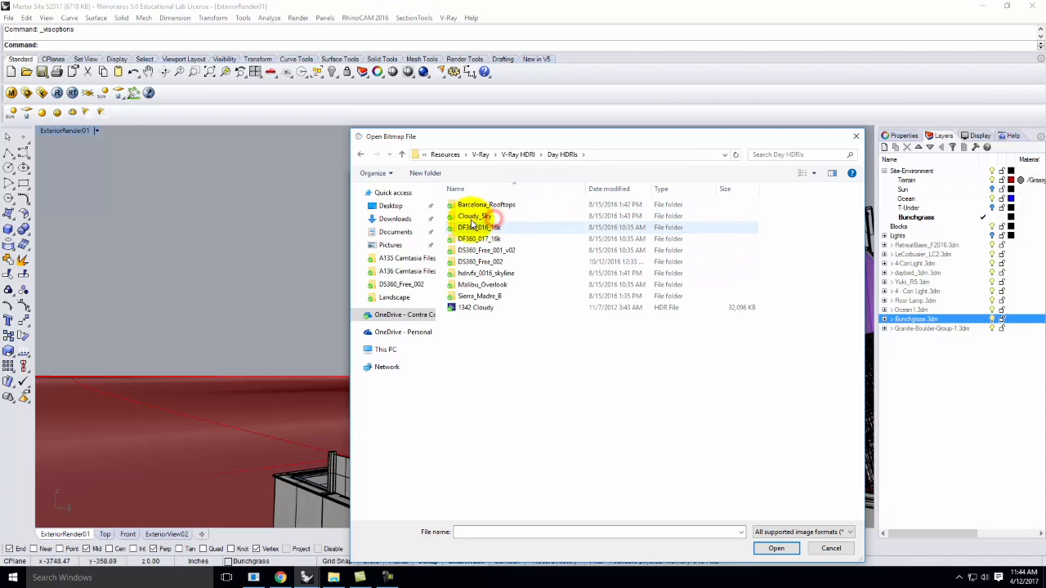
pyautogui.doubleClick(474, 261)
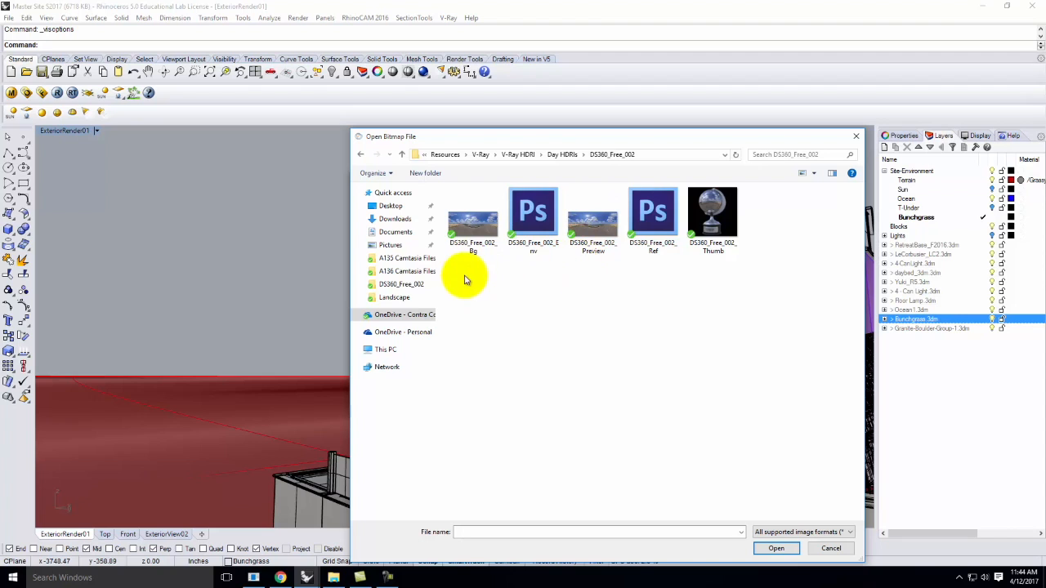
pyautogui.click(533, 219)
pyautogui.click(774, 549)
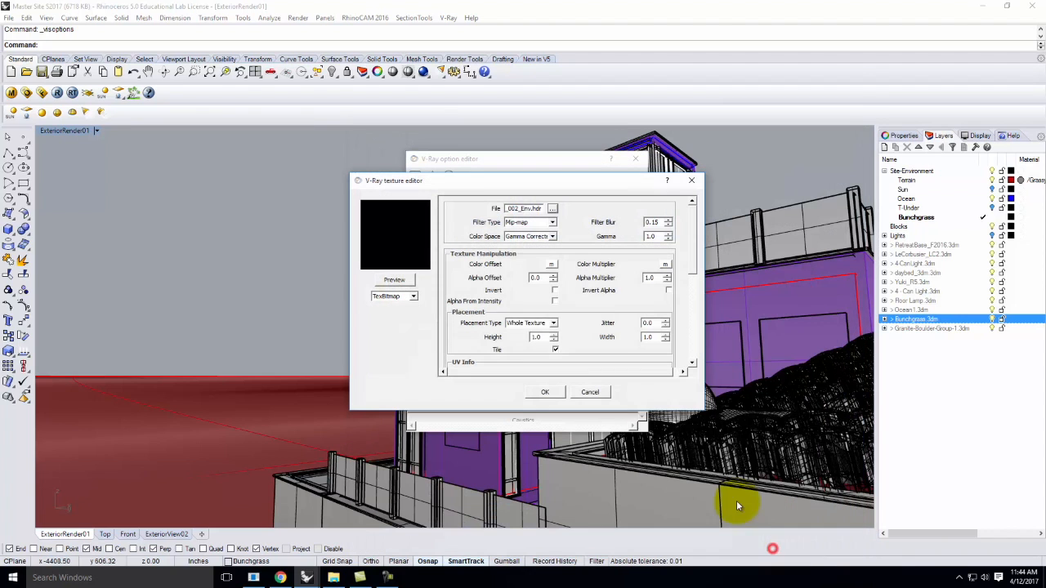
pyautogui.click(545, 392)
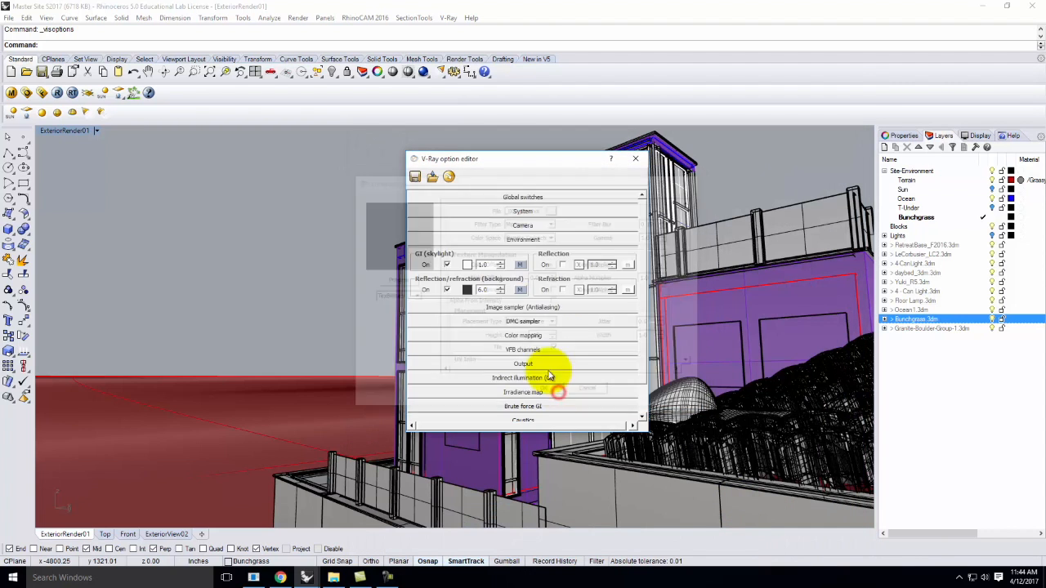
# Point the environment's reflection/refraction (background) texture to DS360_Free_002_Ref, preview it, and close the V-Ray options.
pyautogui.click(520, 290)
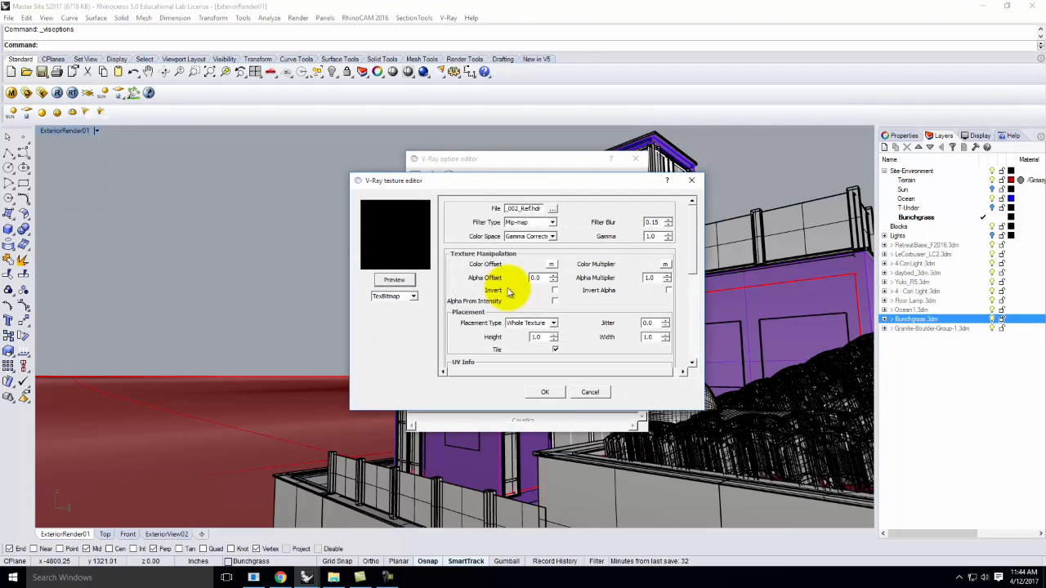
pyautogui.click(551, 210)
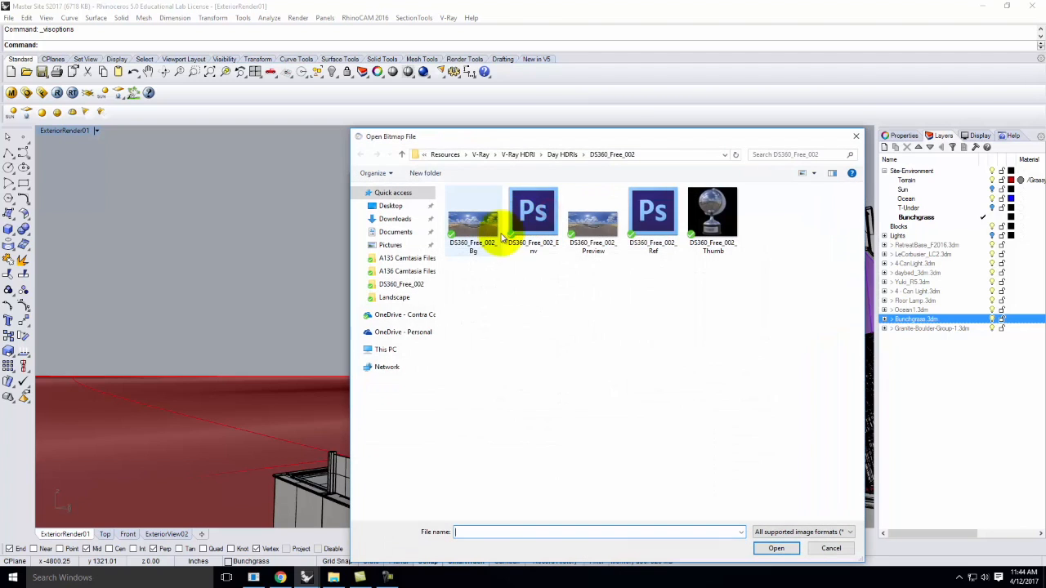
pyautogui.click(653, 219)
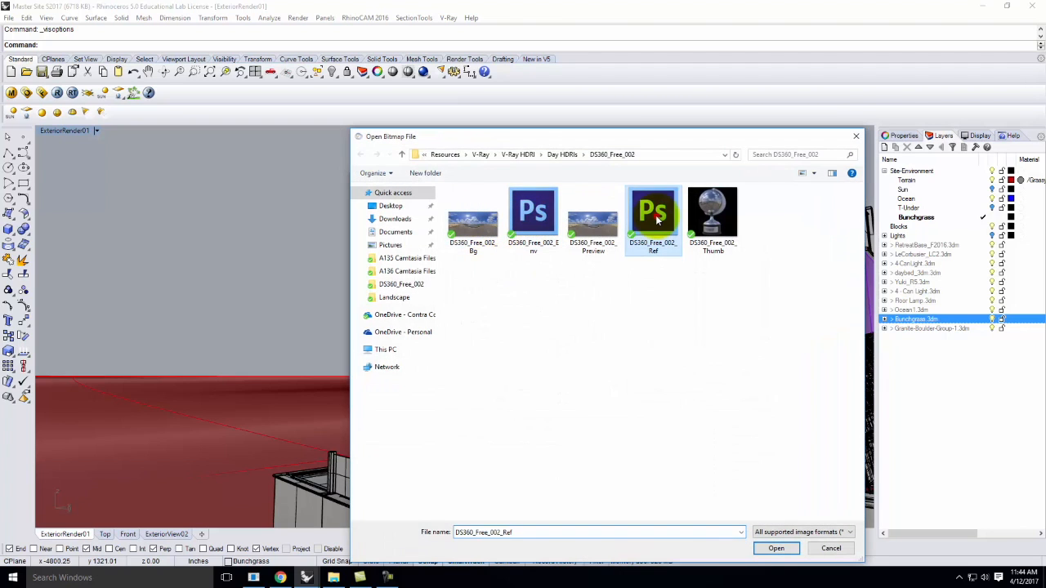
pyautogui.click(777, 547)
pyautogui.click(410, 282)
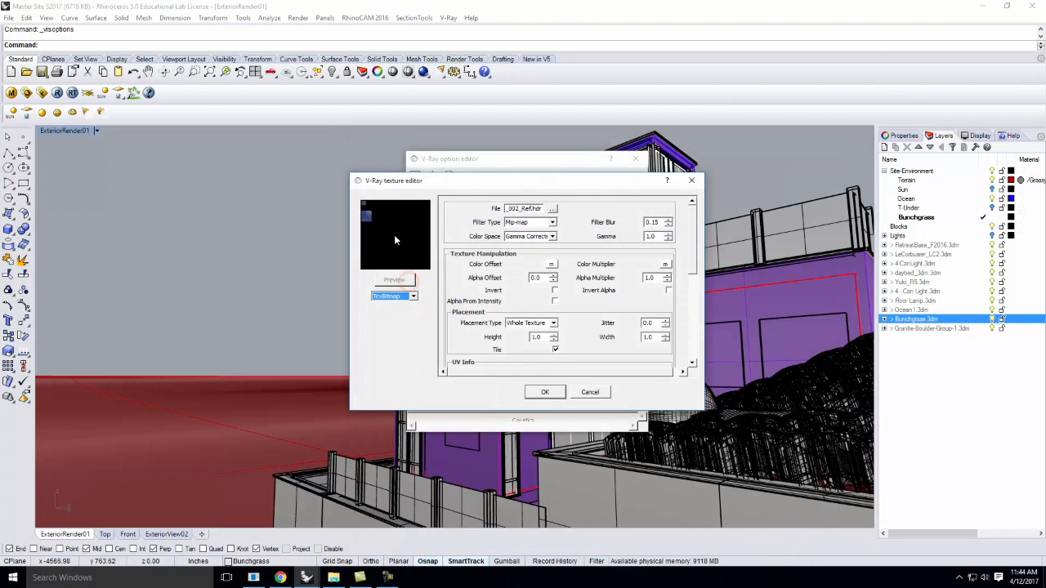
pyautogui.click(550, 393)
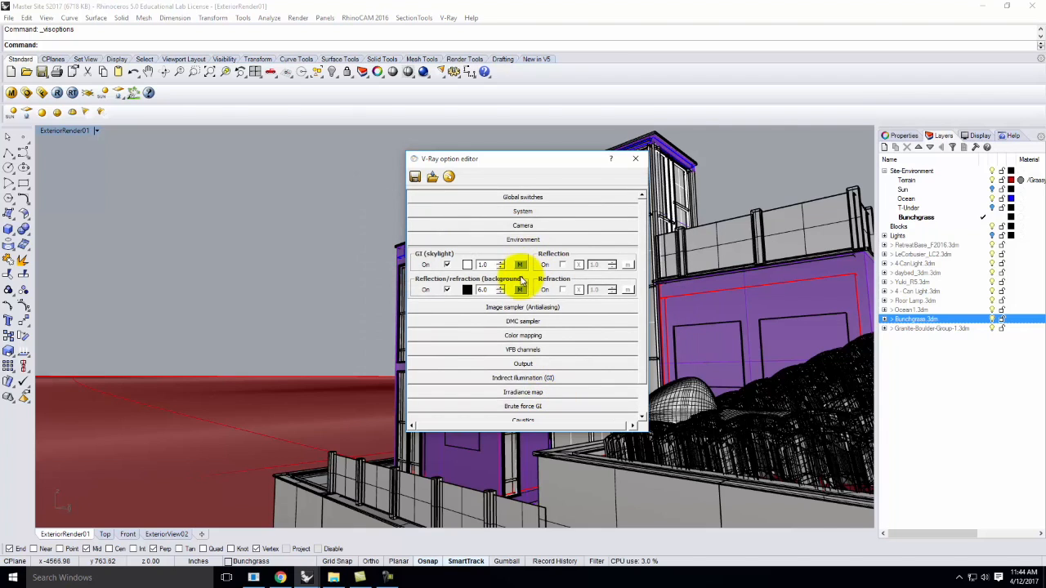
pyautogui.click(520, 239)
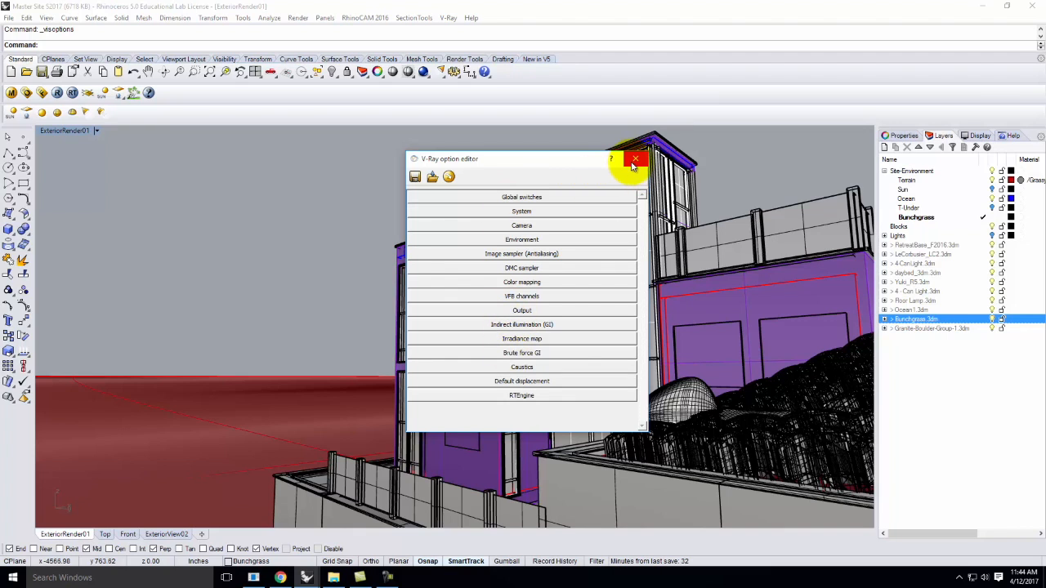
pyautogui.click(633, 161)
# Turn on the Sun layer and open the Sun Angle Calculator for its directional sun light.
pyautogui.click(906, 189)
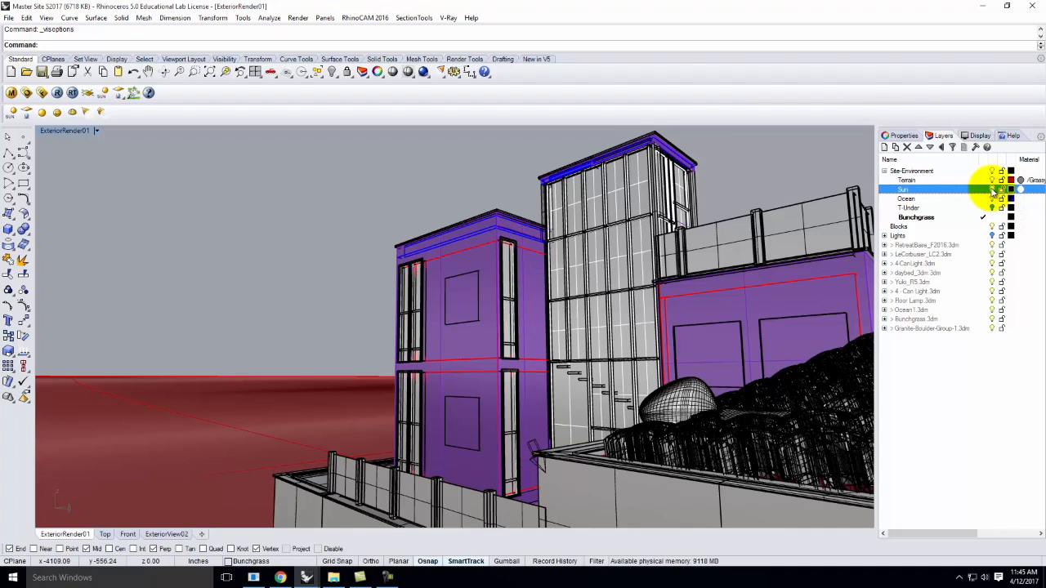
pyautogui.click(528, 447)
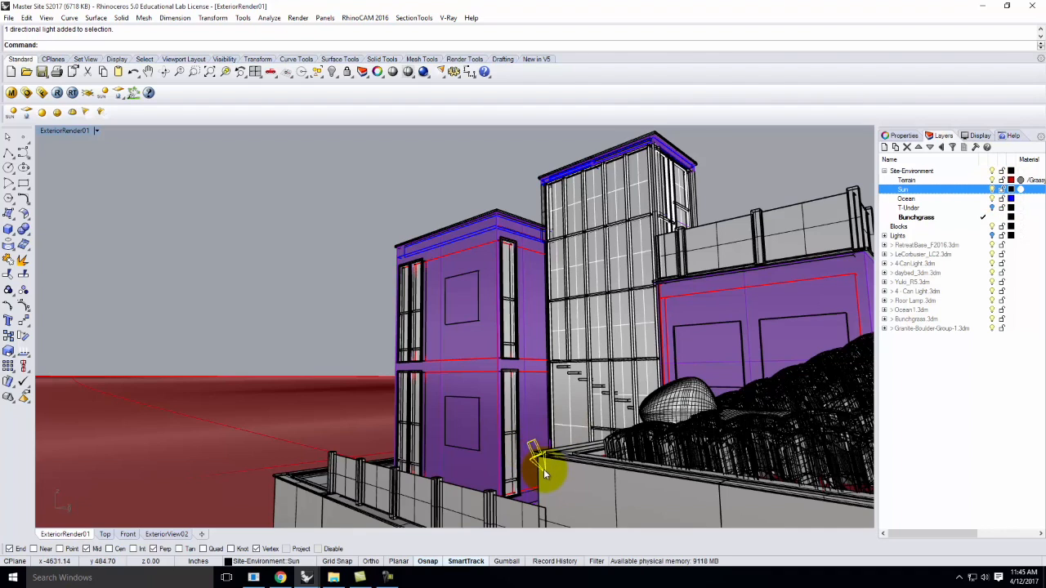
pyautogui.click(902, 136)
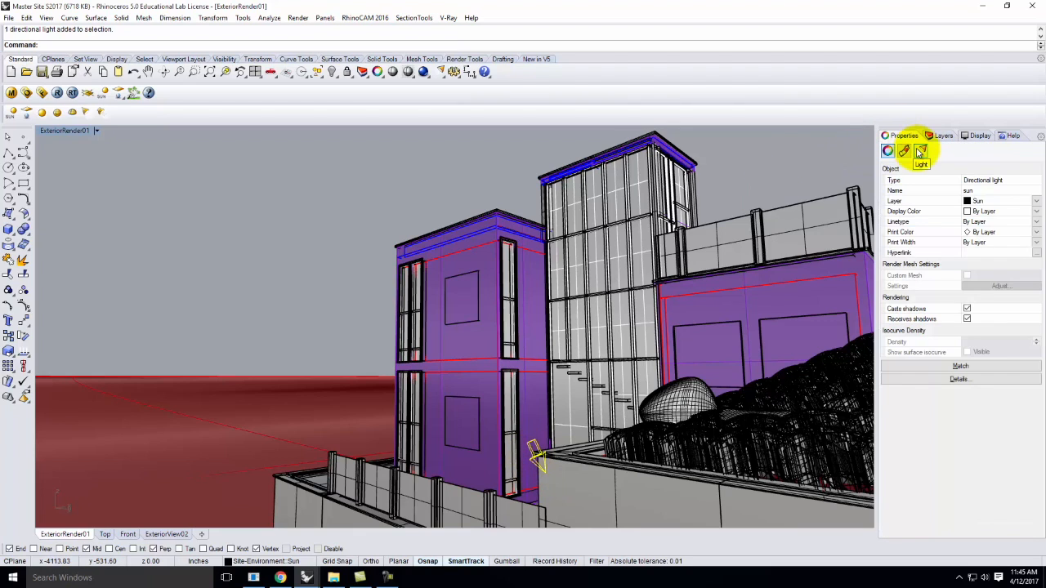
pyautogui.click(921, 151)
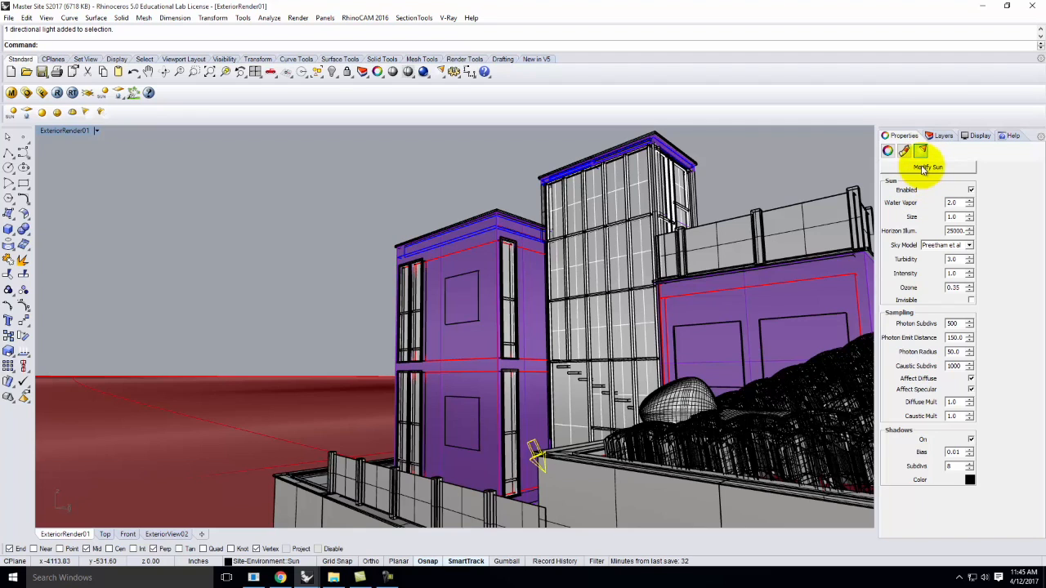
pyautogui.click(926, 167)
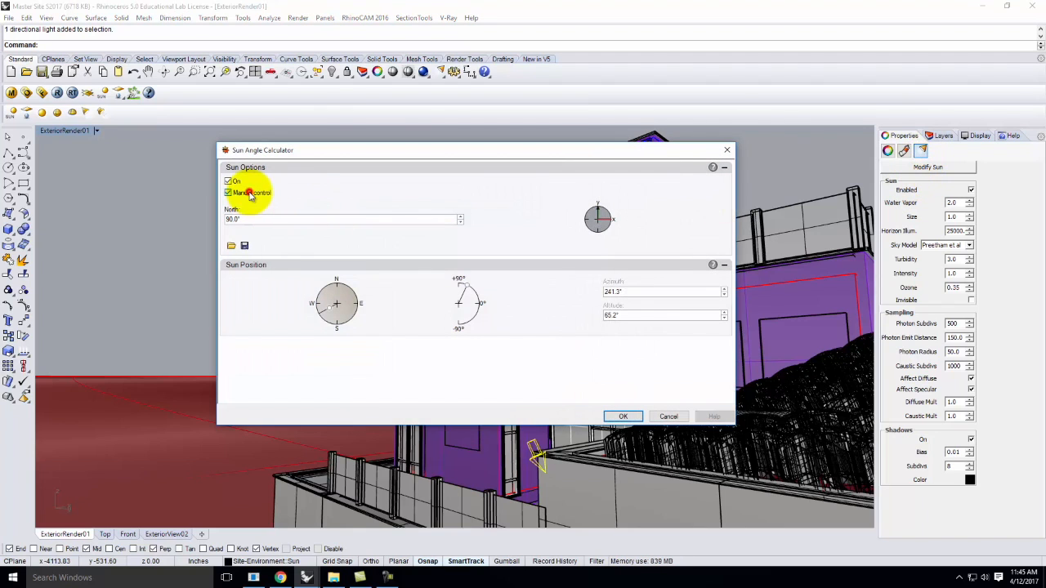
# Turn off manual sun control and set the sun's location to San Francisco, CA, USA.
pyautogui.click(250, 193)
pyautogui.moveTo(730, 245); pyautogui.dragTo(731, 374)
pyautogui.click(266, 356)
pyautogui.write('san fran')
pyautogui.click(444, 340)
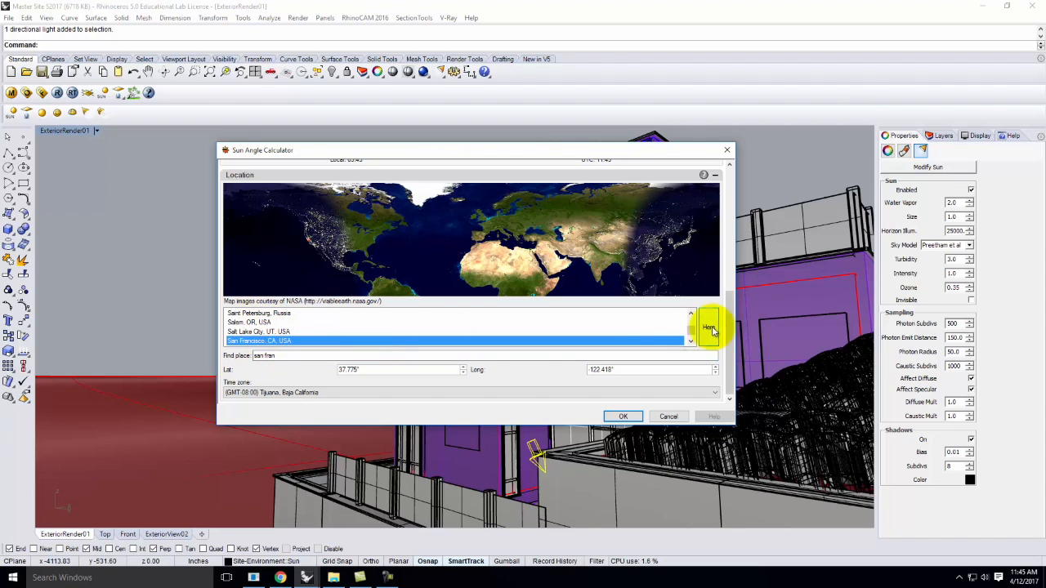
# Set the sun's date to 5/2/2016.
pyautogui.moveTo(731, 327); pyautogui.dragTo(731, 262)
pyautogui.click(272, 307)
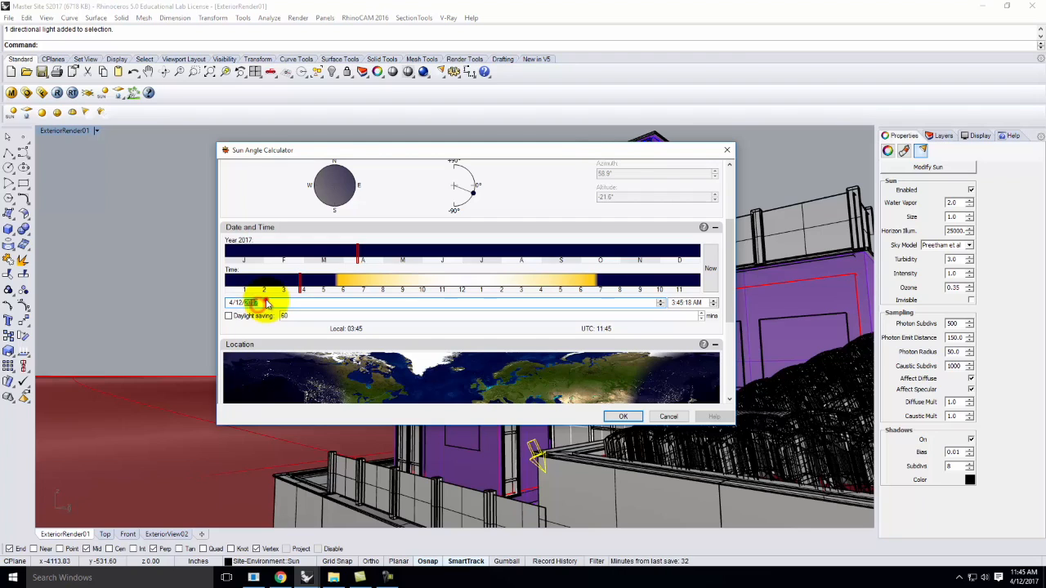
pyautogui.write('4')
pyautogui.press('Tab')
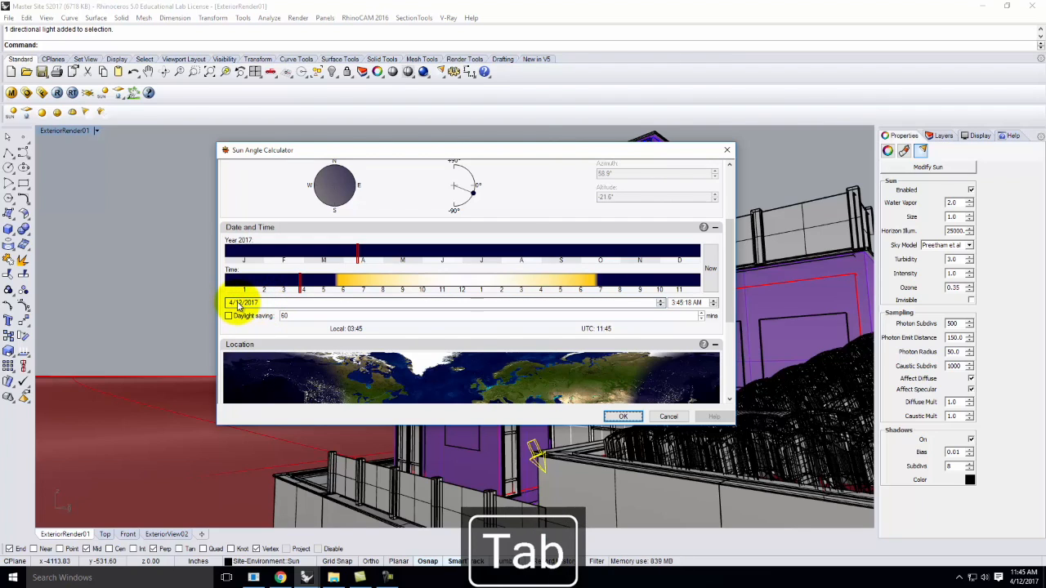
pyautogui.click(234, 304)
pyautogui.write('5')
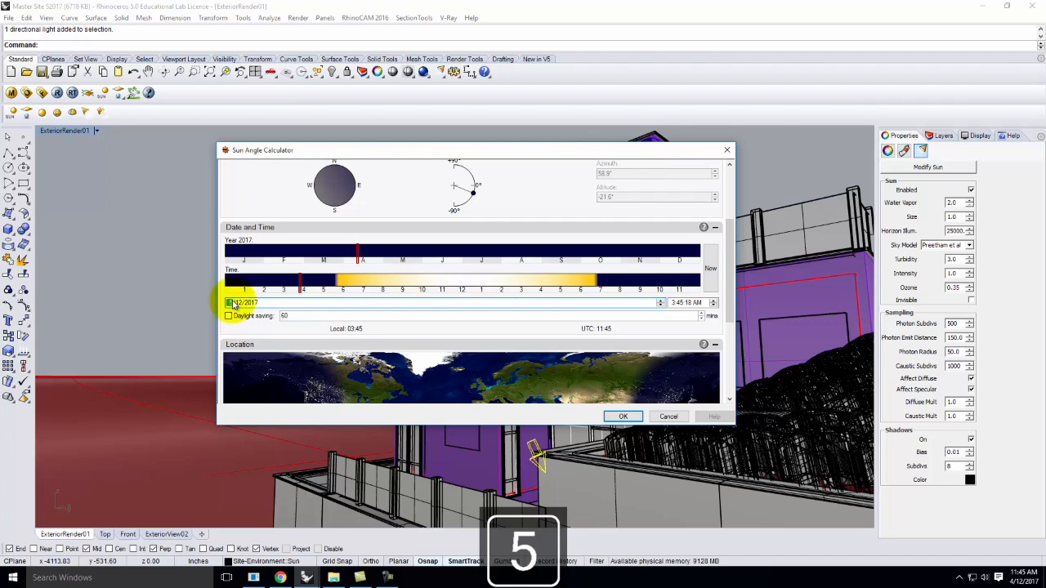
pyautogui.press('Tab')
pyautogui.click(236, 304)
pyautogui.write('2')
pyautogui.click(263, 304)
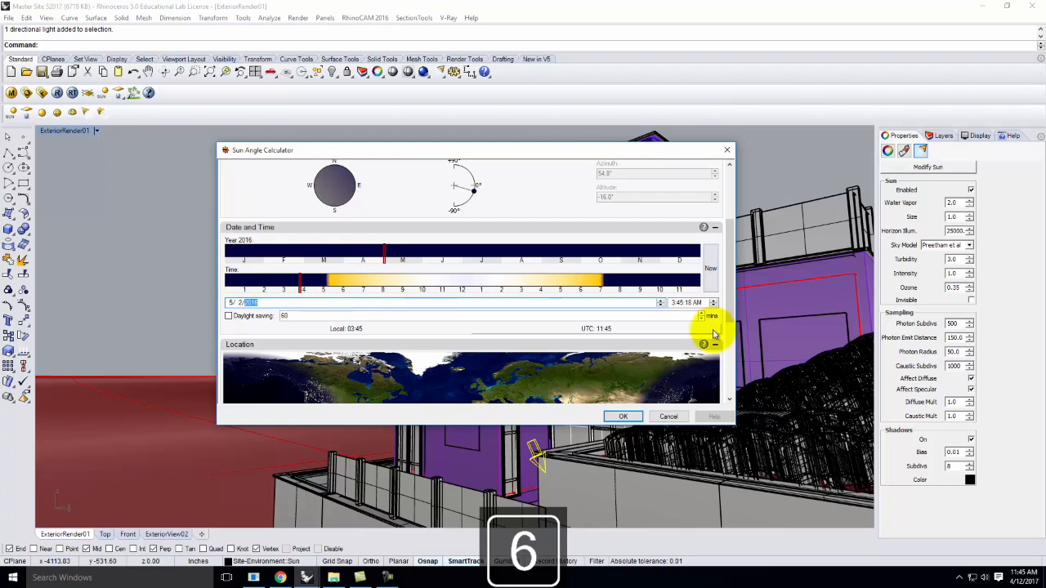
# Set the sun's time to 2:30:00 PM with daylight saving enabled and apply the sun settings.
pyautogui.click(672, 304)
pyautogui.write('2')
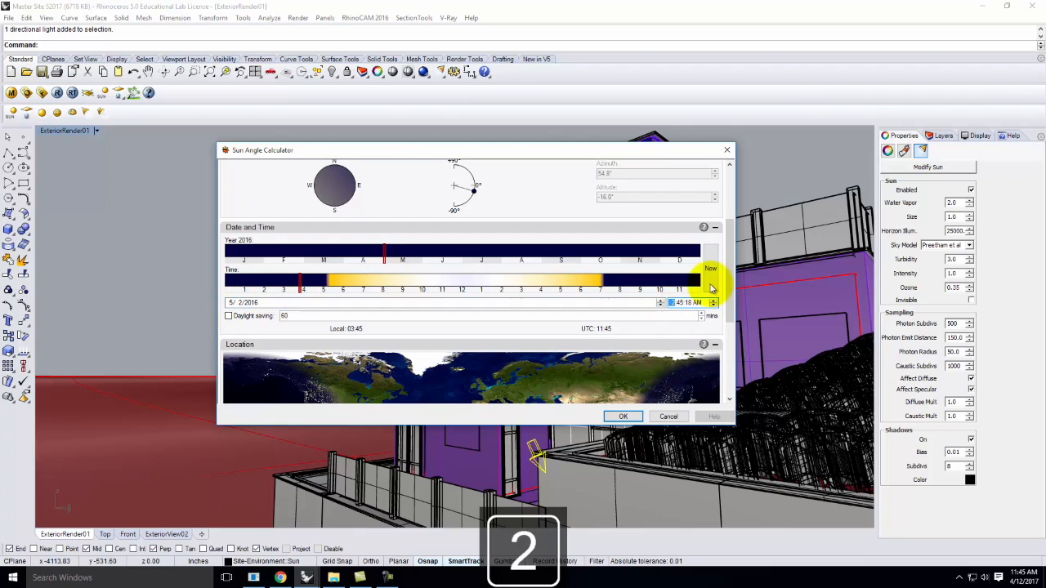
pyautogui.write('30')
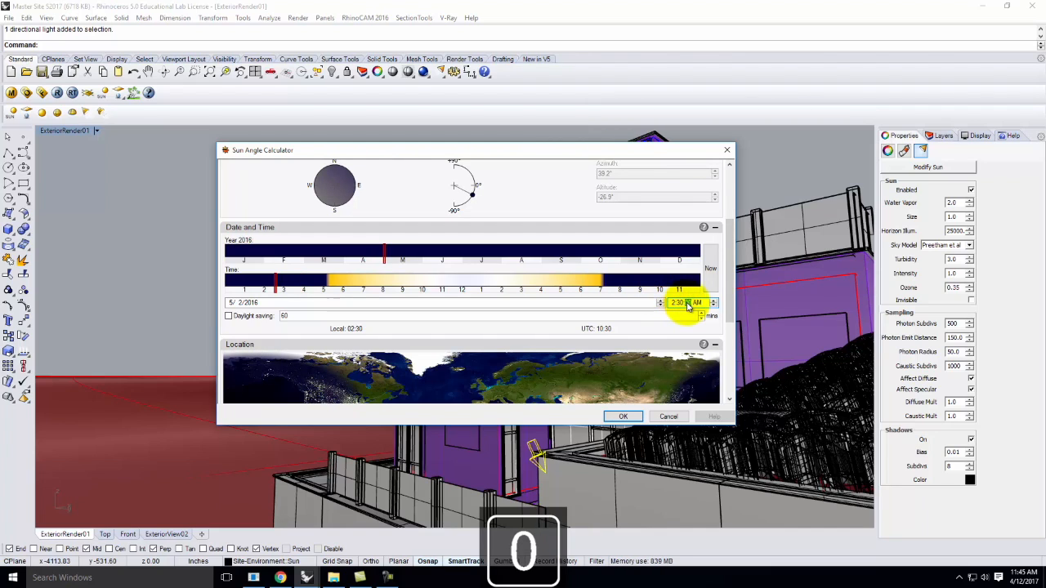
pyautogui.write('P')
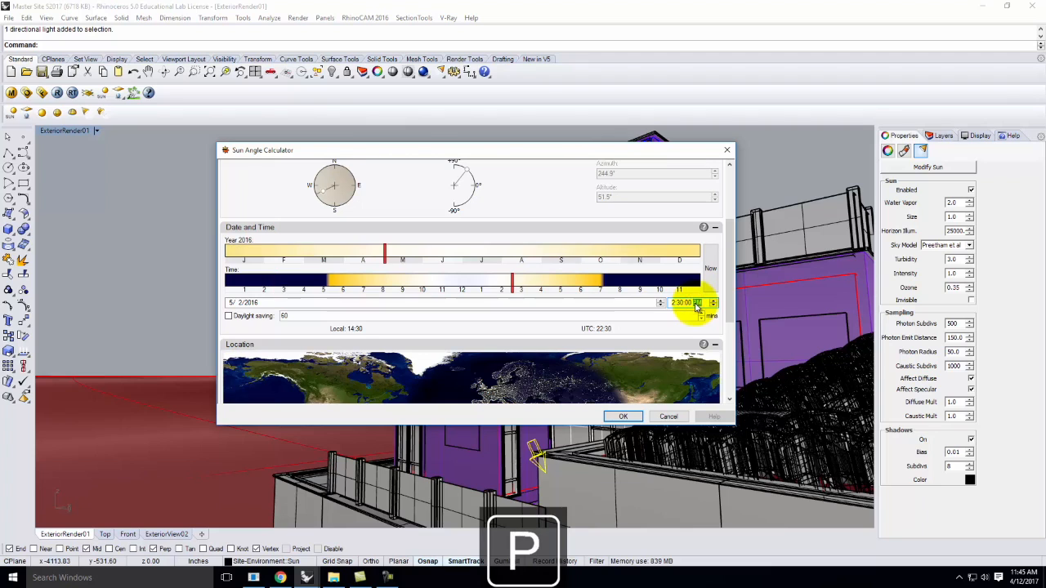
pyautogui.click(229, 316)
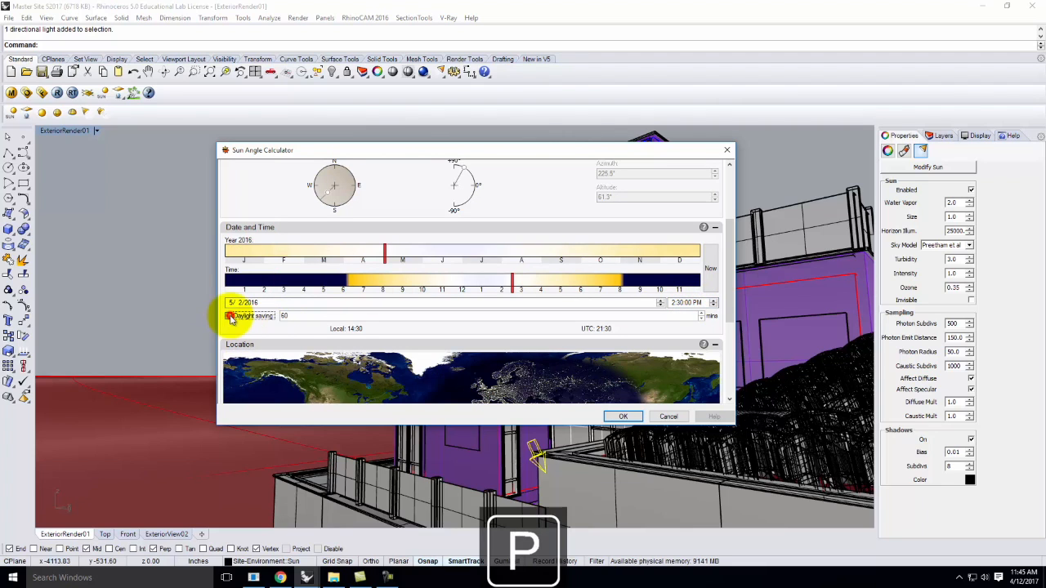
pyautogui.click(619, 417)
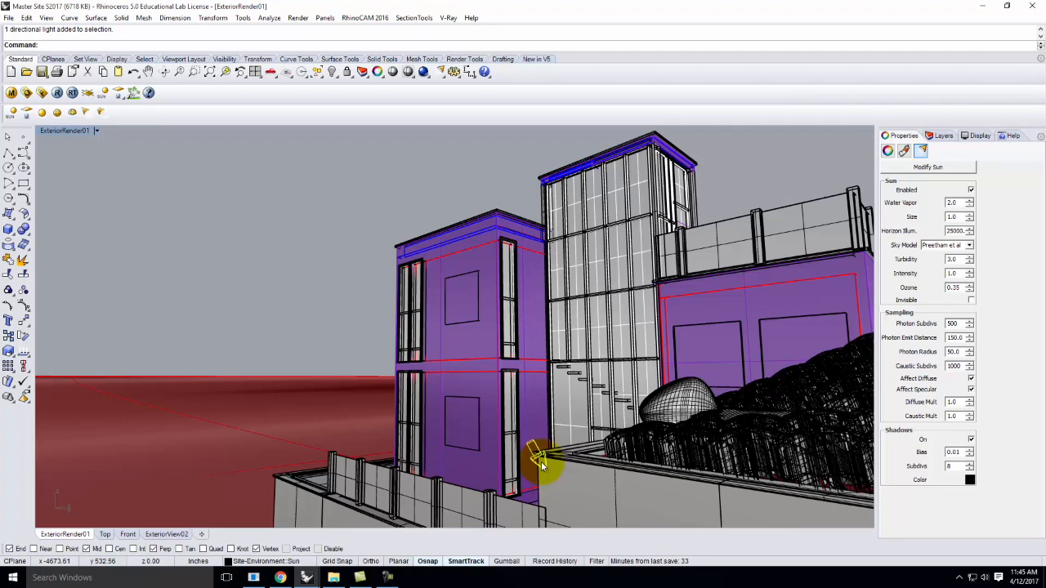
# Match the V-Ray output to the view's aspect ratio, lock the ratio, and set the image height to 100.
pyautogui.click(27, 92)
pyautogui.click(524, 311)
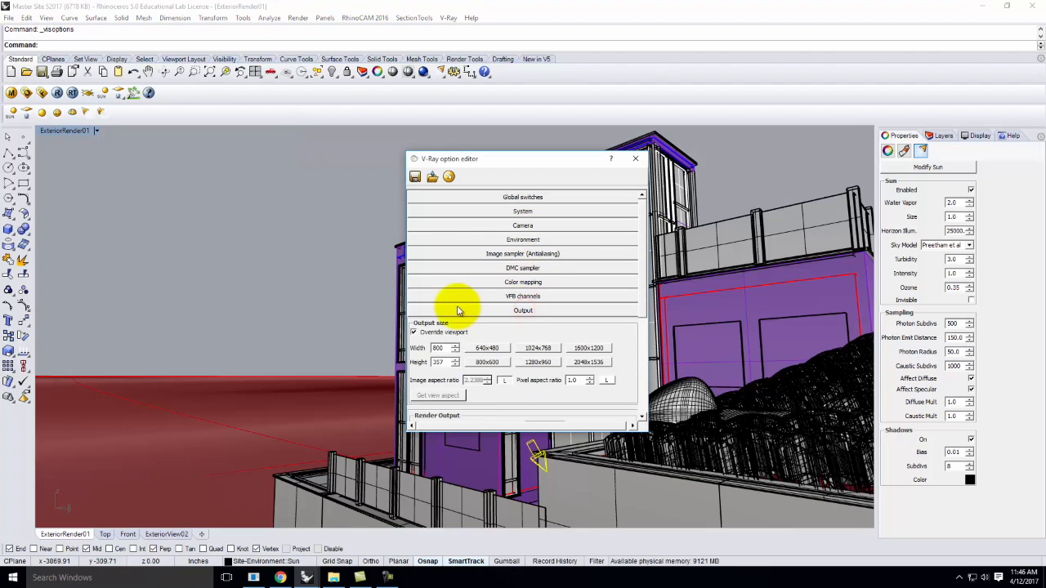
pyautogui.click(503, 382)
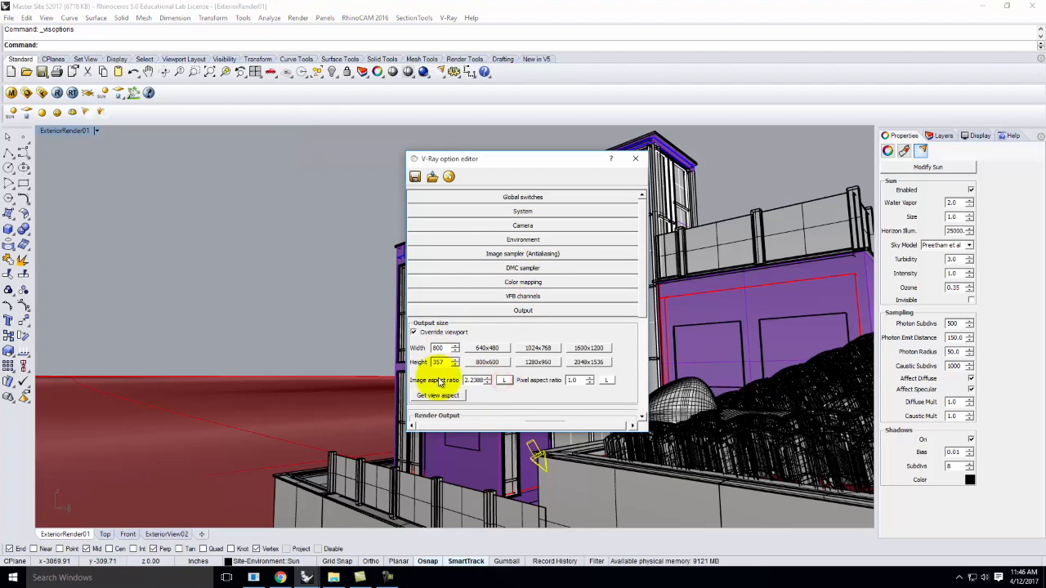
pyautogui.click(505, 382)
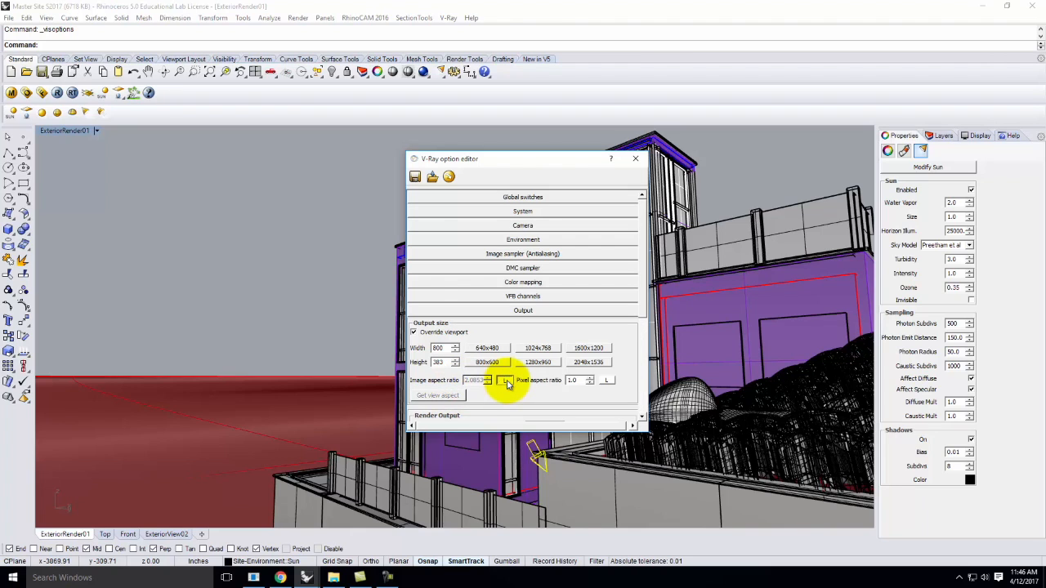
pyautogui.doubleClick(441, 362)
pyautogui.write('100')
pyautogui.click(443, 348)
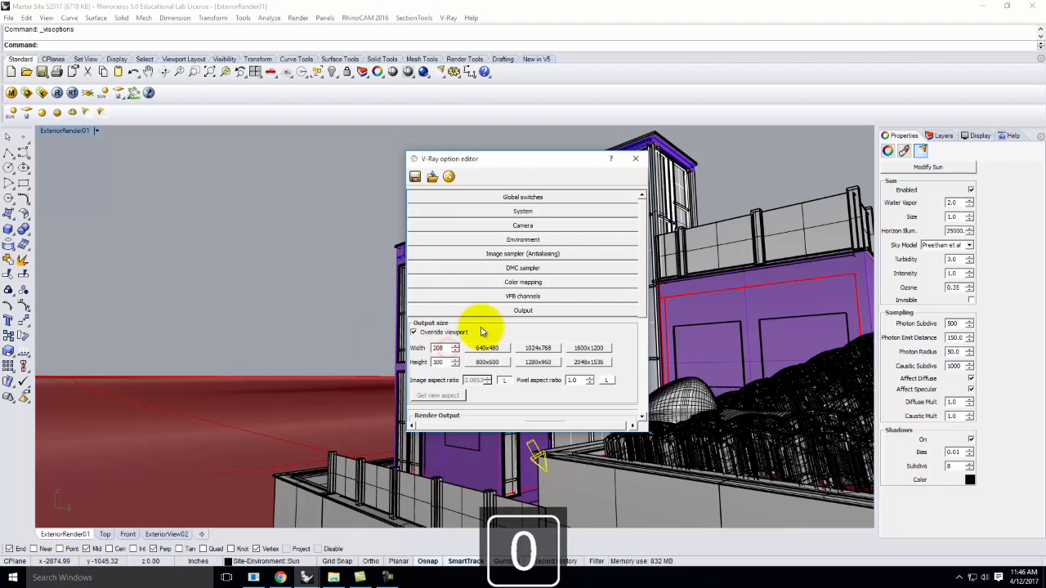
pyautogui.click(636, 158)
# Render the ExteriorRender01 view as a small test, enlarge the result to inspect it, and close the frame buffer.
pyautogui.click(57, 92)
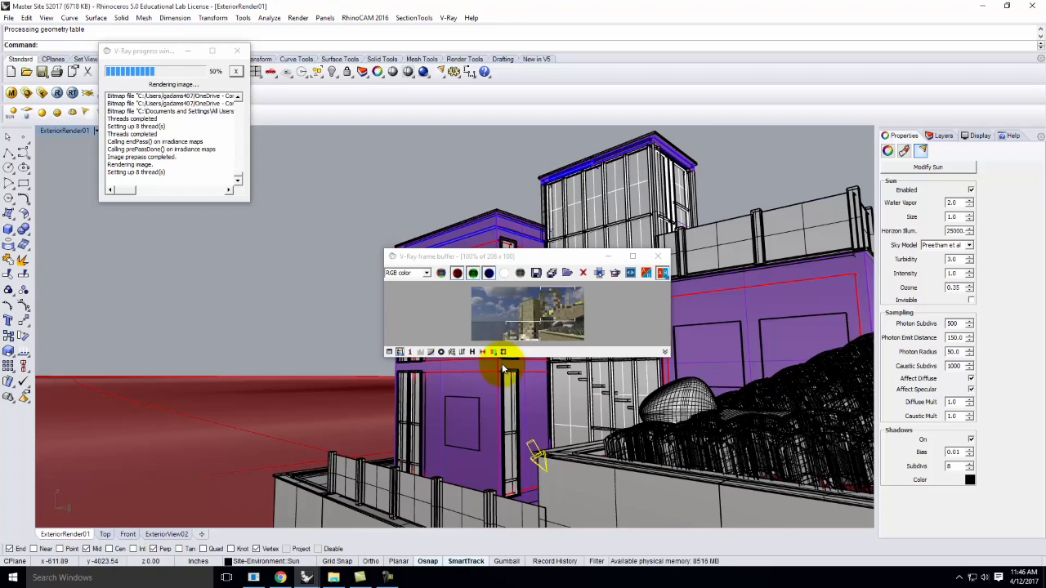
pyautogui.moveTo(530, 256); pyautogui.dragTo(472, 146)
pyautogui.moveTo(608, 246); pyautogui.dragTo(832, 509)
pyautogui.scroll(1, 580, 339)
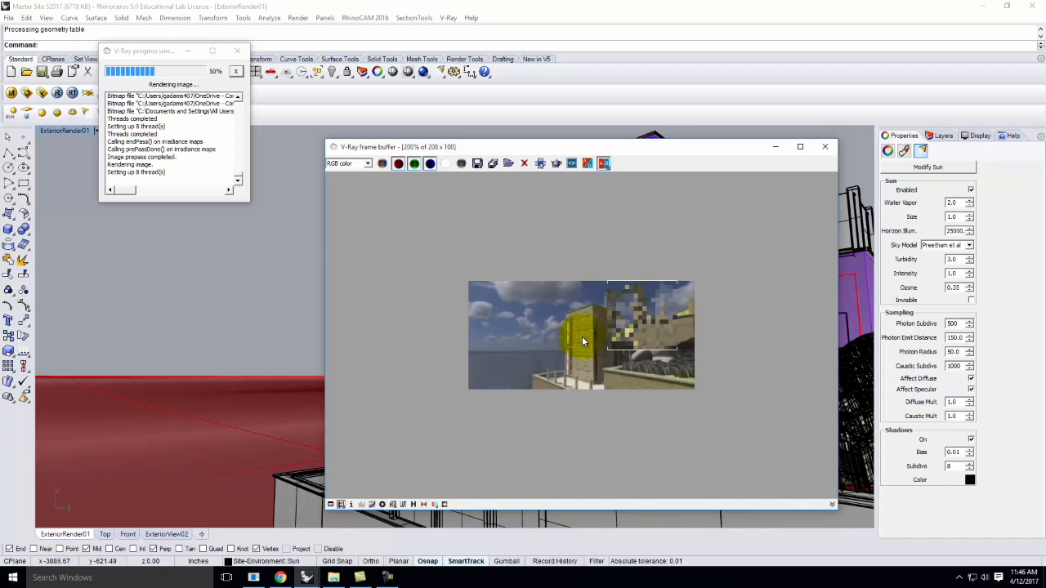
pyautogui.scroll(1, 579, 338)
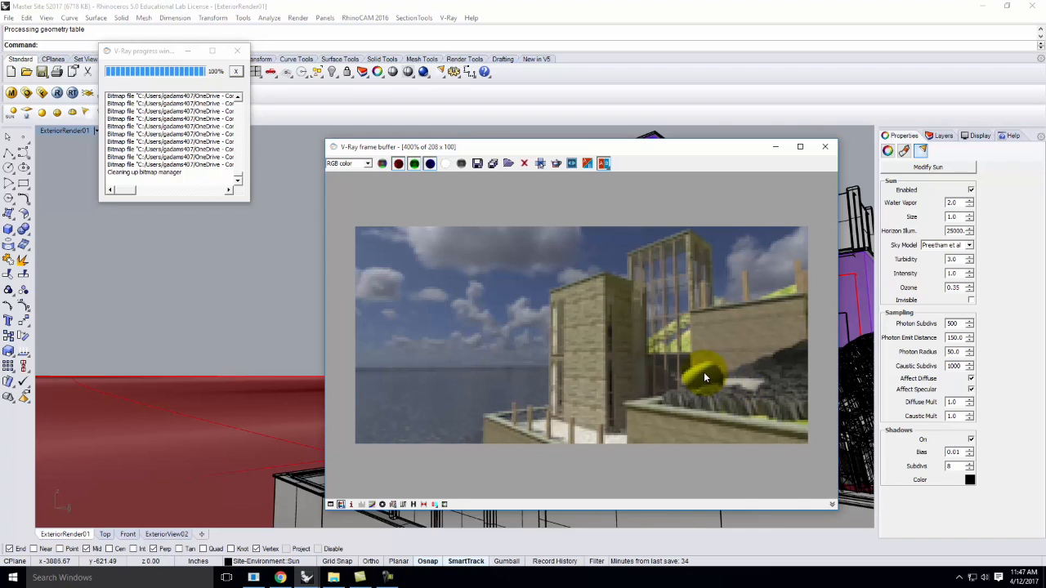
pyautogui.click(826, 148)
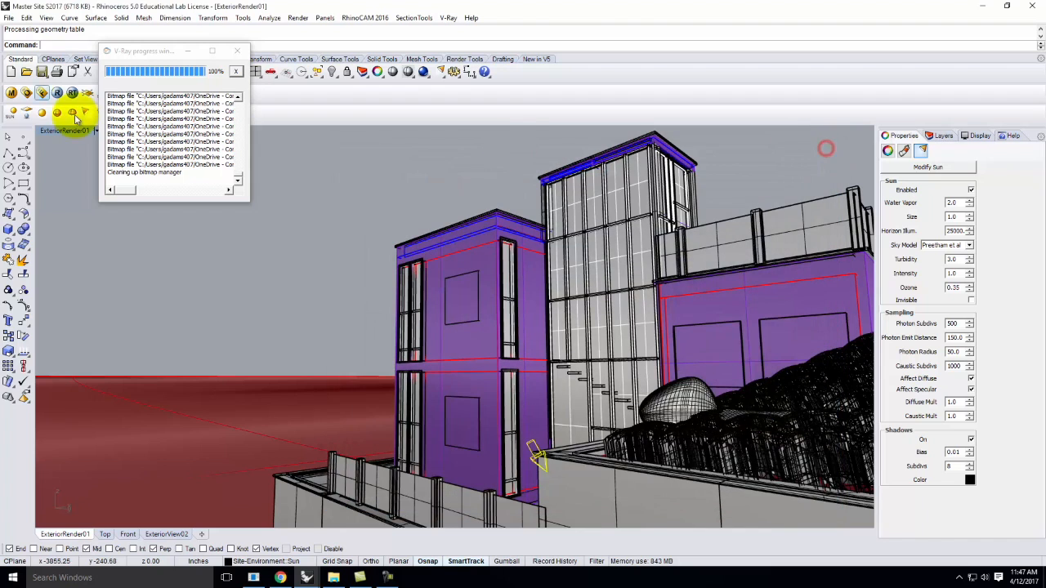
# Open the V-Ray material editor and start a material file import for the Bunchgrass material.
pyautogui.click(14, 96)
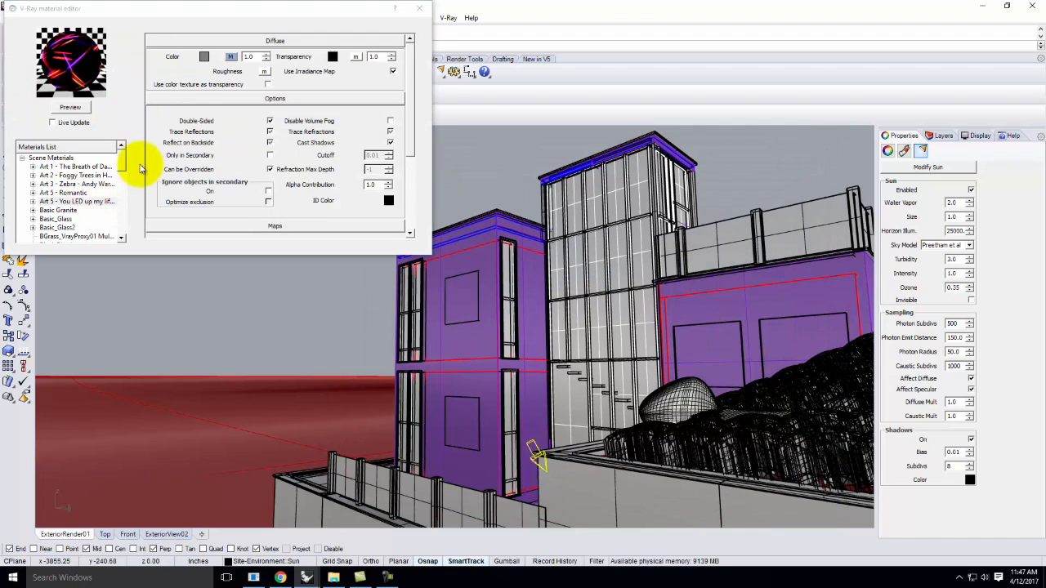
pyautogui.moveTo(123, 165)
pyautogui.mouseDown()
pyautogui.moveTo(122, 147)
pyautogui.moveTo(126, 223)
pyautogui.moveTo(128, 177)
pyautogui.mouseUp()
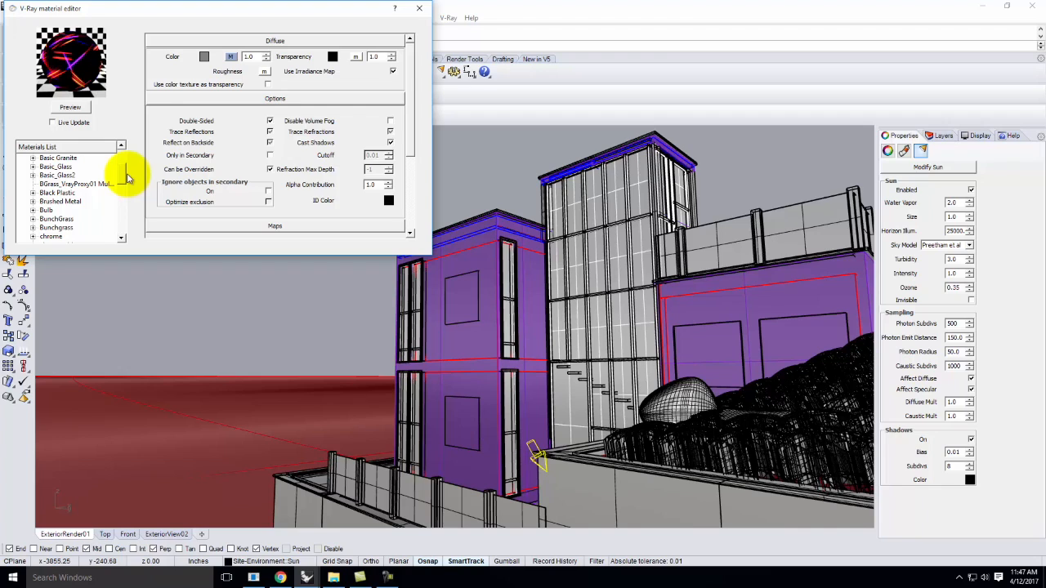
pyautogui.click(64, 229)
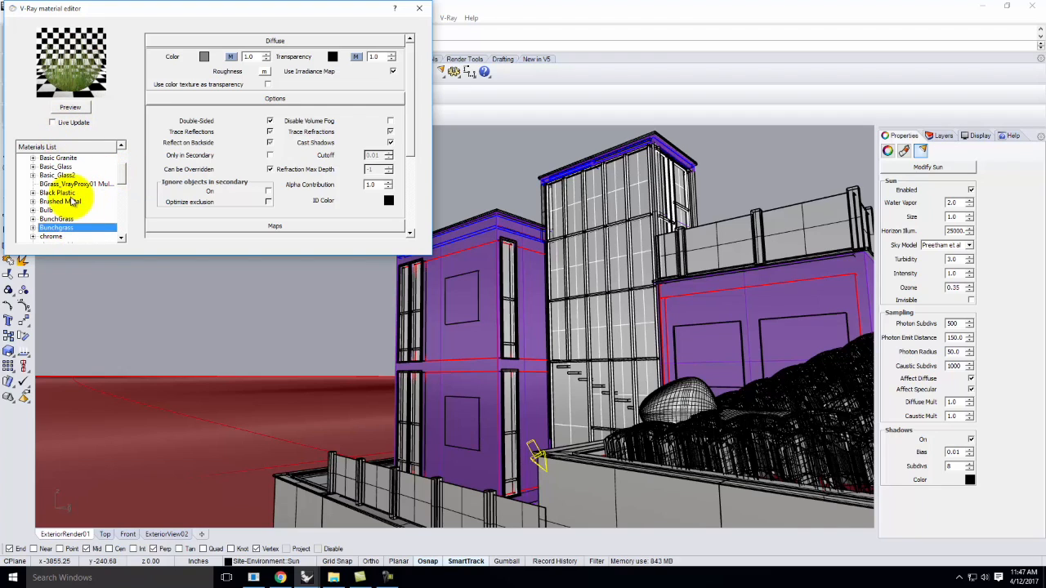
pyautogui.rightClick(51, 229)
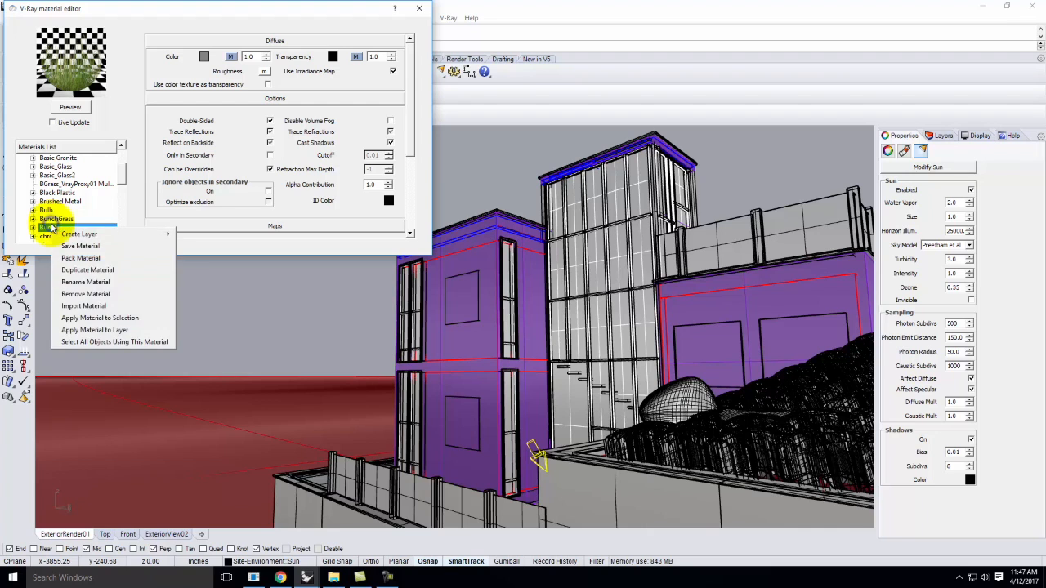
pyautogui.click(104, 306)
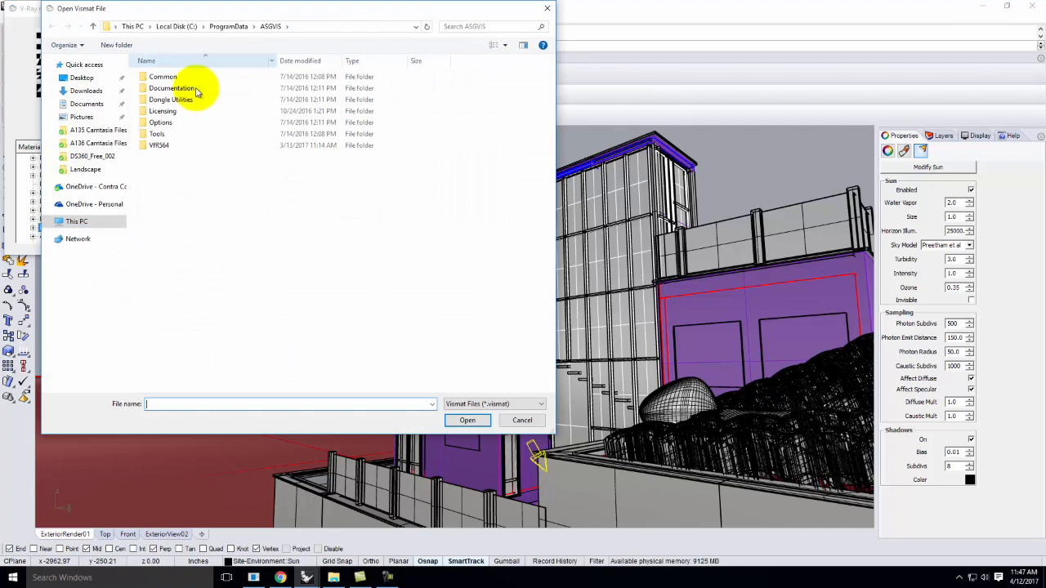
# Load the Bunchgrass material file from the OneDrive folder Resources > V-Ray > V-Ray Materials > Landscape > Grass Materials > Bunchgrass.
pyautogui.click(80, 187)
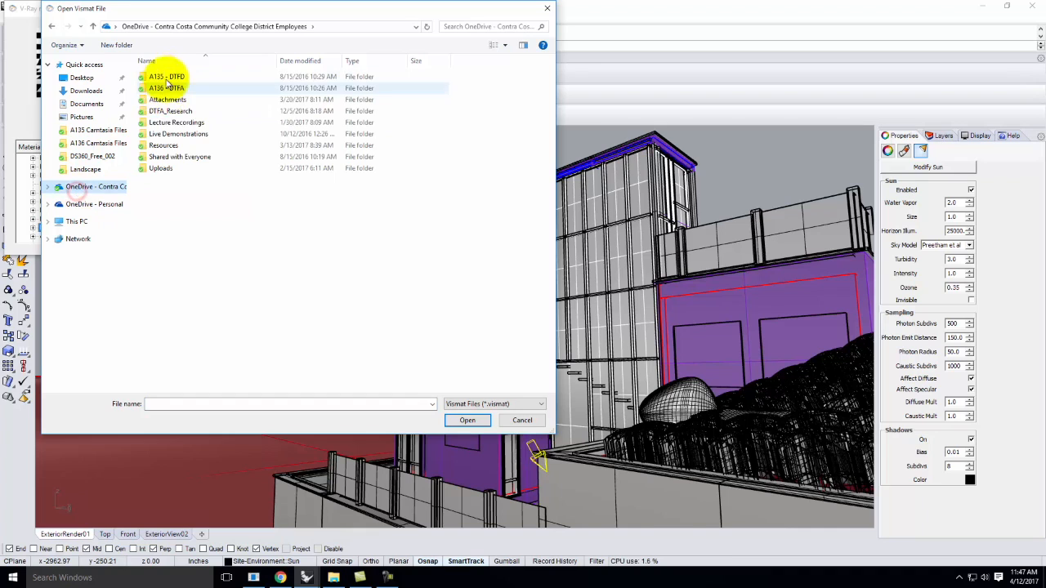
pyautogui.doubleClick(162, 144)
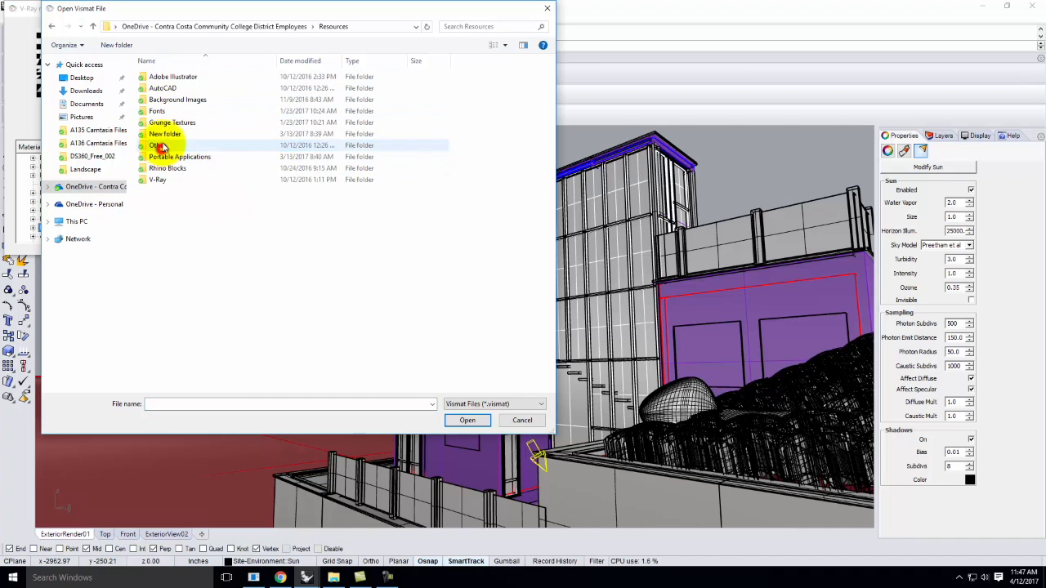
pyautogui.doubleClick(160, 179)
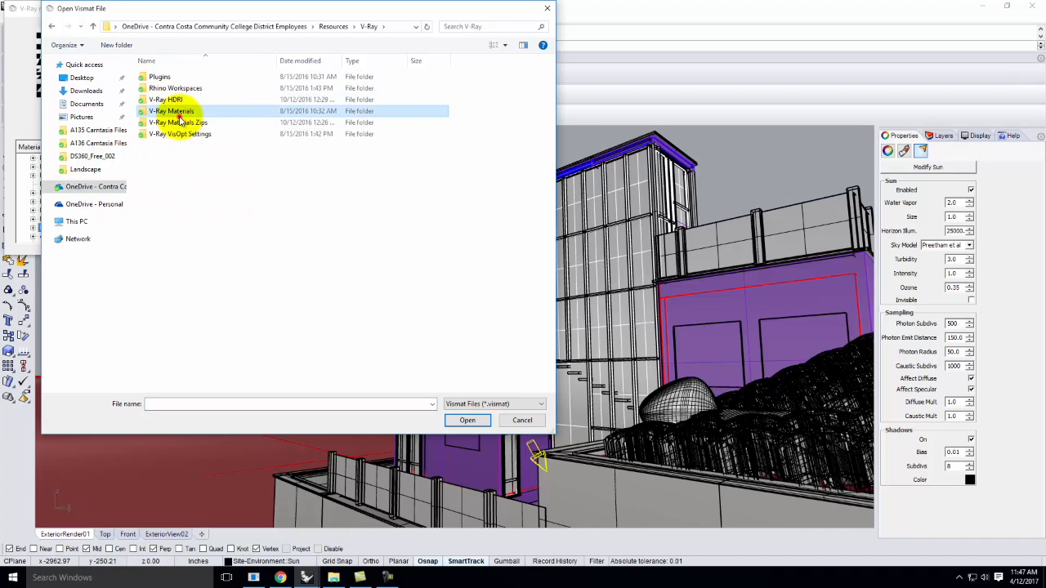
pyautogui.doubleClick(173, 112)
pyautogui.doubleClick(163, 179)
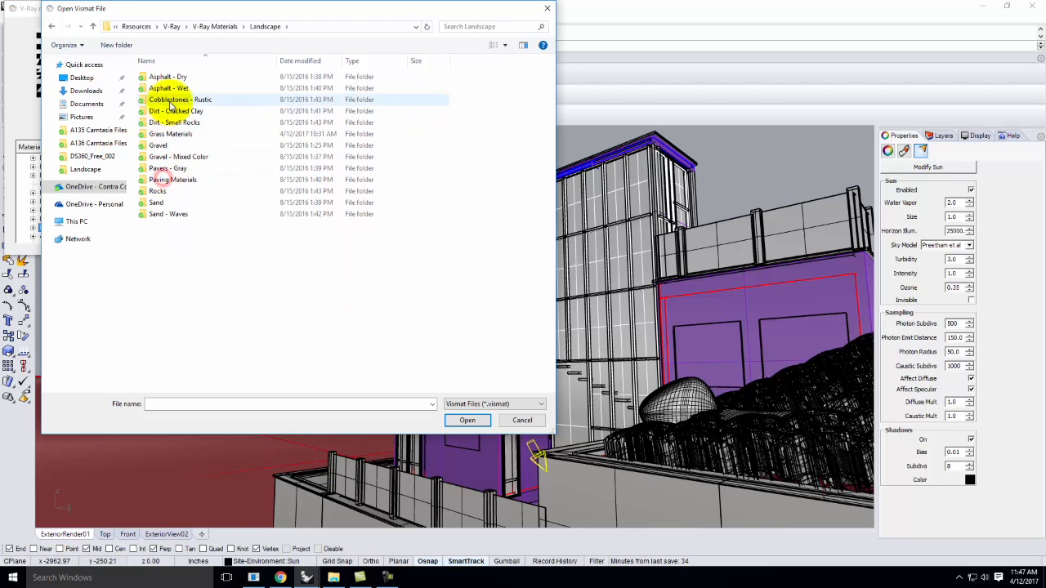
pyautogui.doubleClick(169, 133)
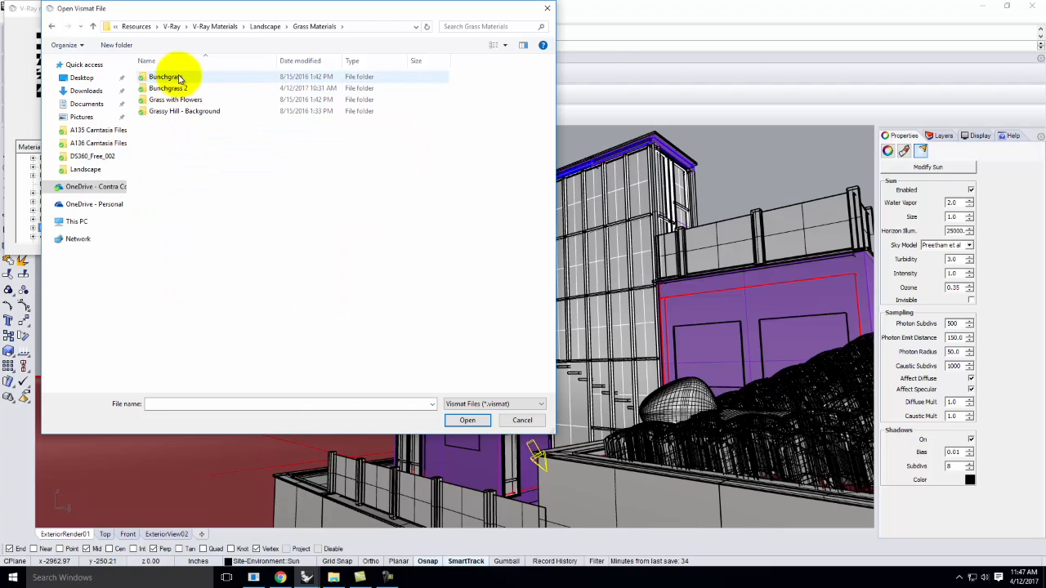
pyautogui.doubleClick(172, 77)
pyautogui.doubleClick(172, 76)
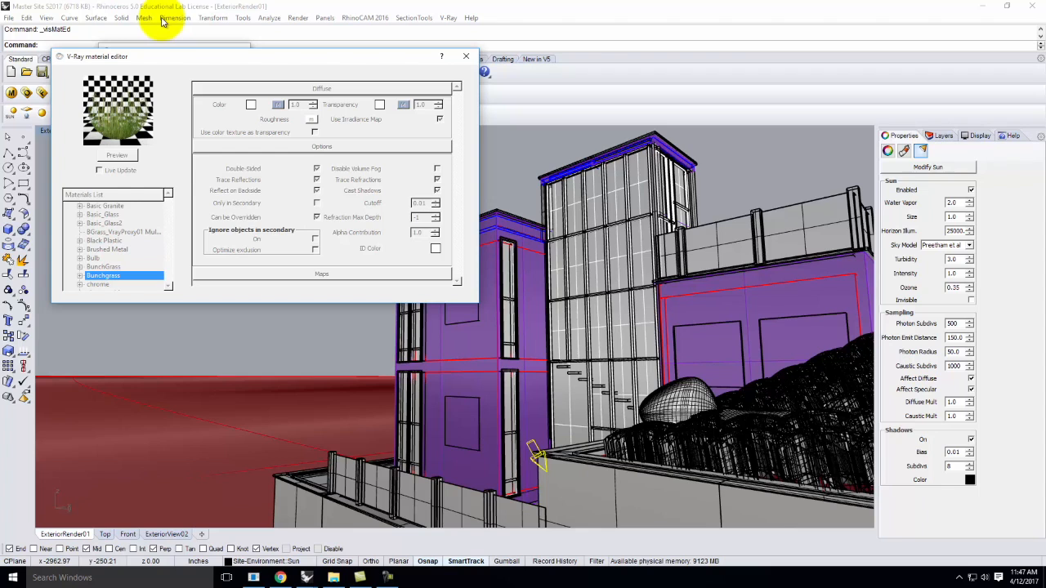
# Import the grass material file from the library into the BunchGrass scene material as well.
pyautogui.click(111, 268)
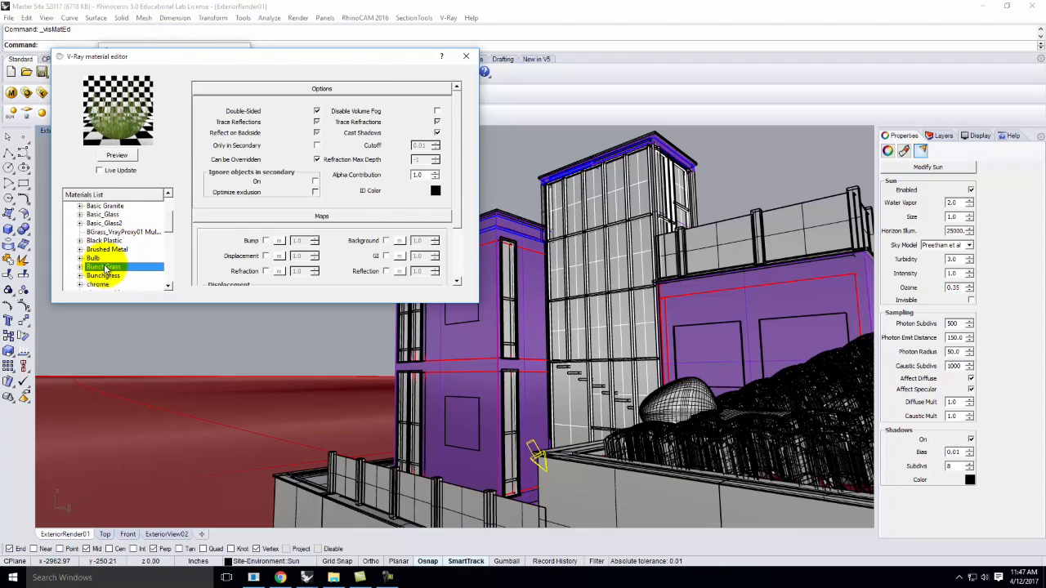
pyautogui.rightClick(104, 270)
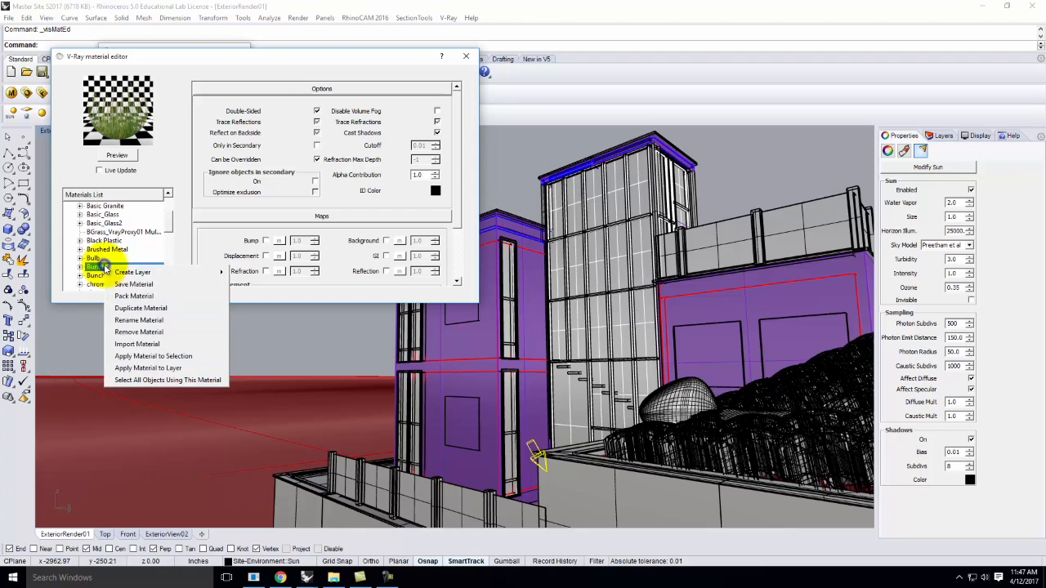
pyautogui.click(136, 343)
pyautogui.doubleClick(233, 117)
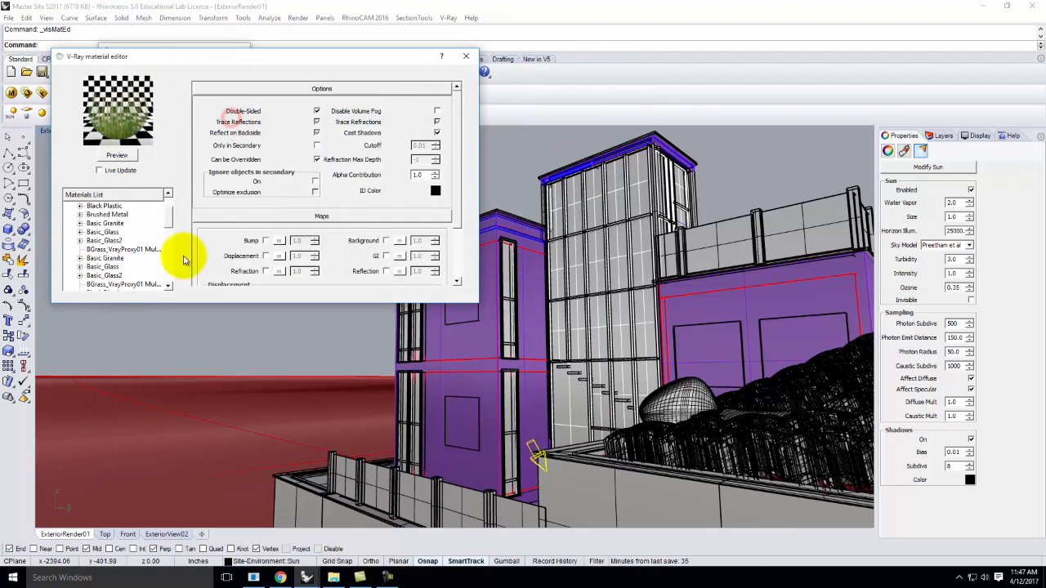
# Select the Basic Granite material in the scene materials and start a material file import for it.
pyautogui.scroll(2, 170, 225)
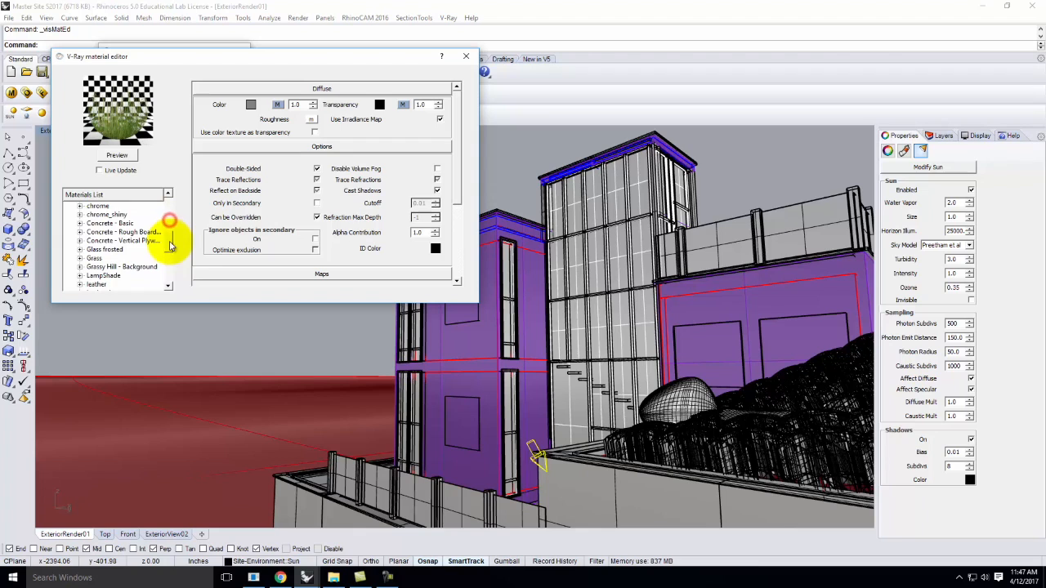
pyautogui.moveTo(180, 219)
pyautogui.mouseDown()
pyautogui.moveTo(164, 230)
pyautogui.moveTo(168, 275)
pyautogui.moveTo(170, 211)
pyautogui.mouseUp()
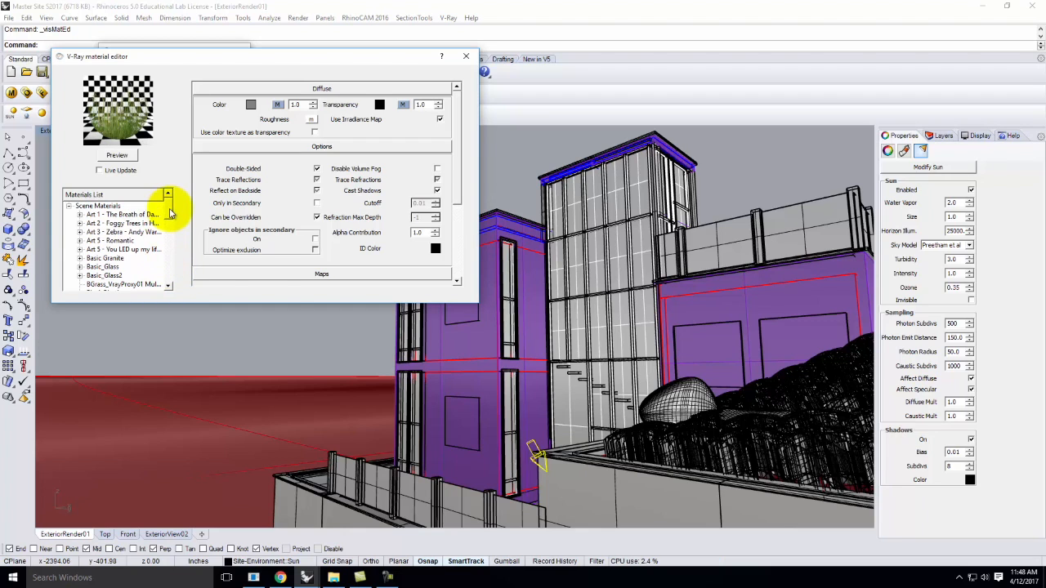
pyautogui.click(114, 260)
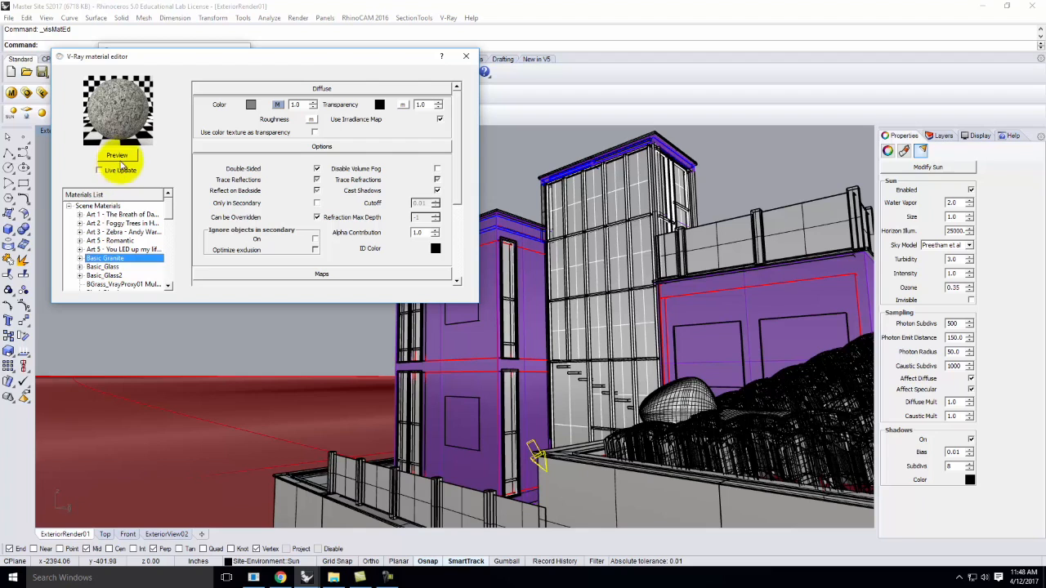
pyautogui.rightClick(110, 259)
pyautogui.click(160, 333)
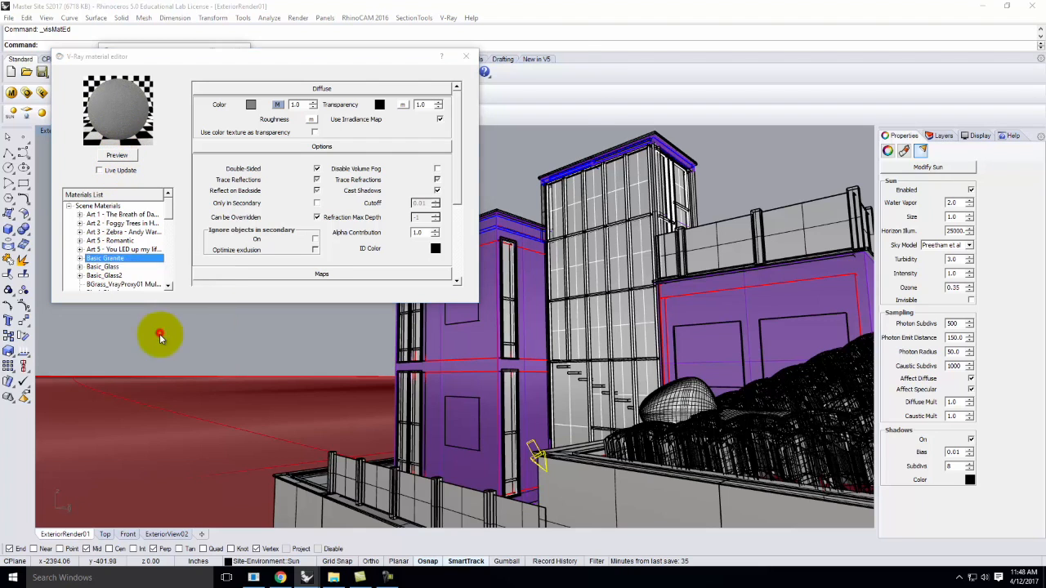
# Check the Stone-Granite-Vray-Material folder in the V-Ray Materials Stone library for a material file.
pyautogui.click(312, 65)
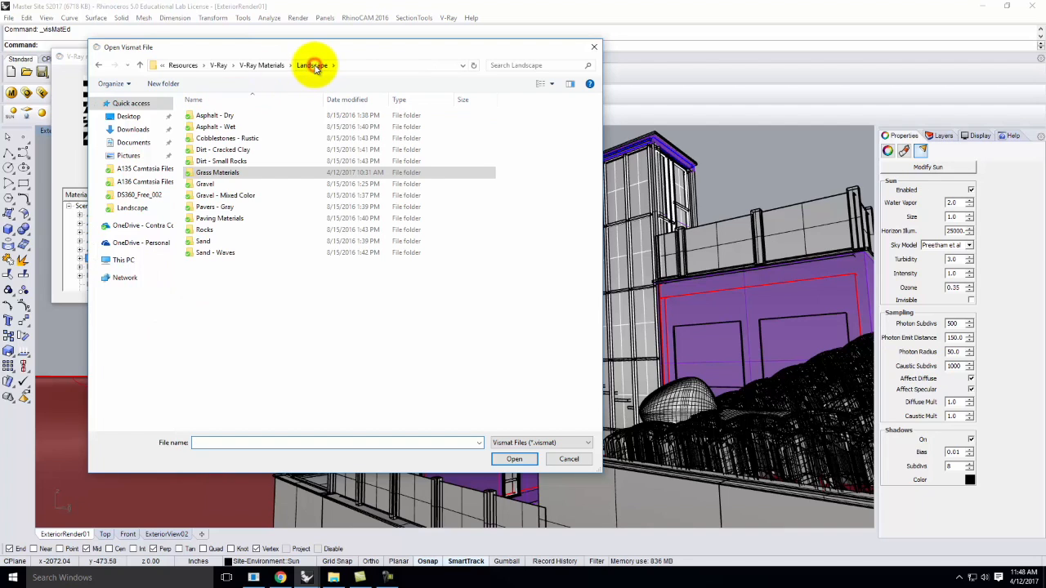
pyautogui.click(262, 65)
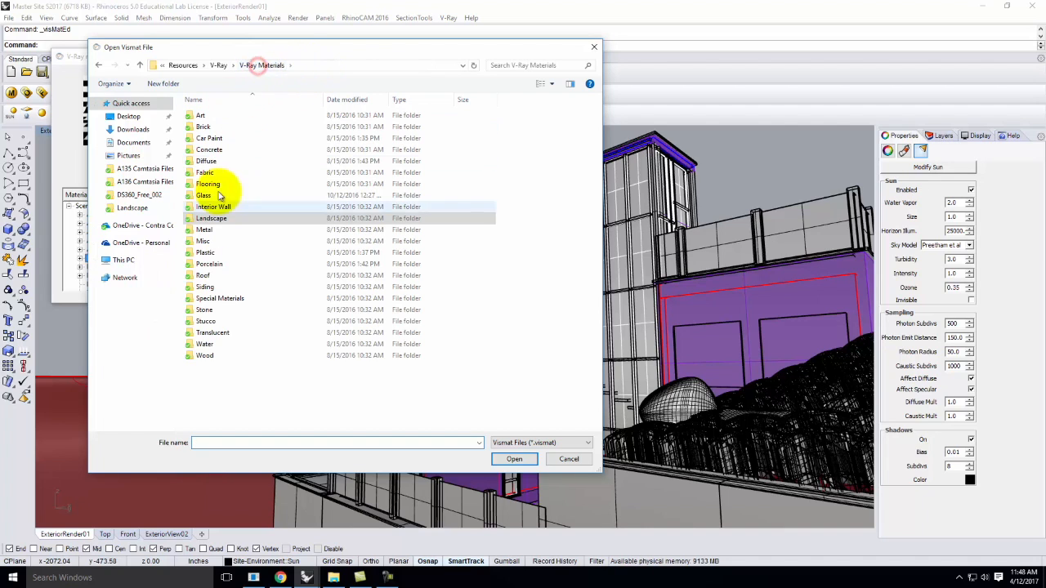
pyautogui.doubleClick(206, 309)
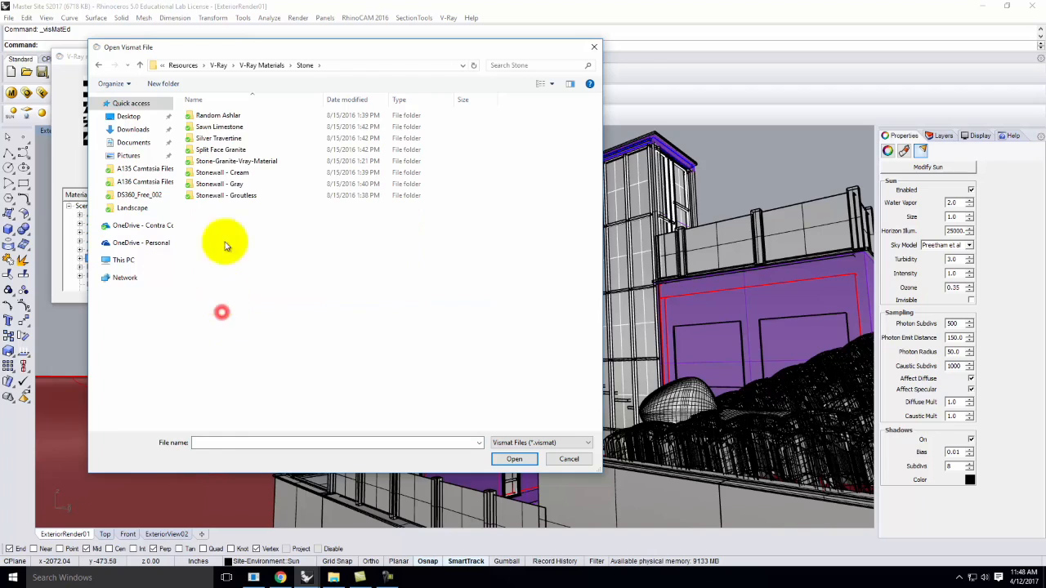
pyautogui.doubleClick(263, 167)
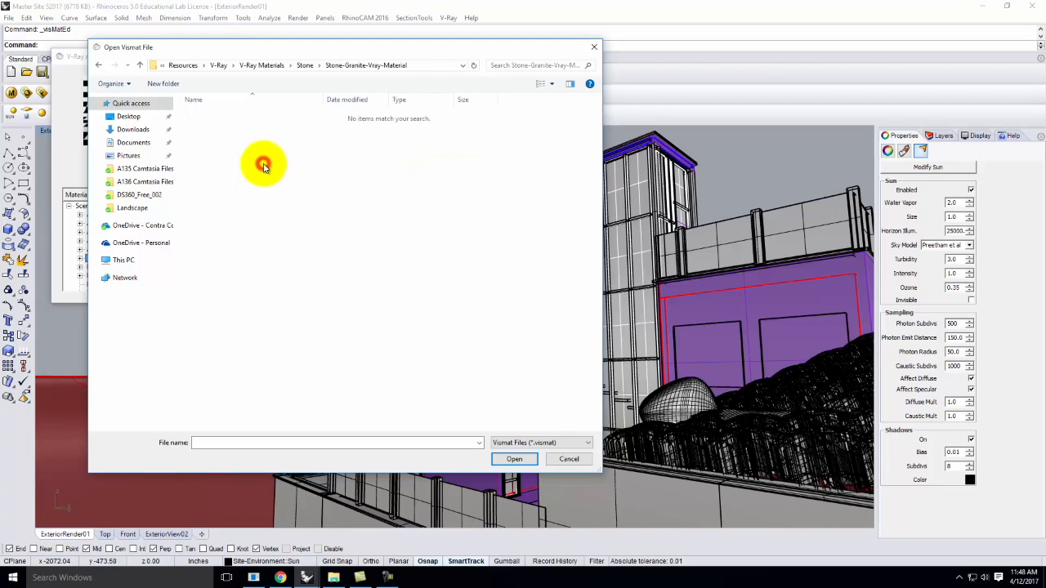
pyautogui.click(97, 64)
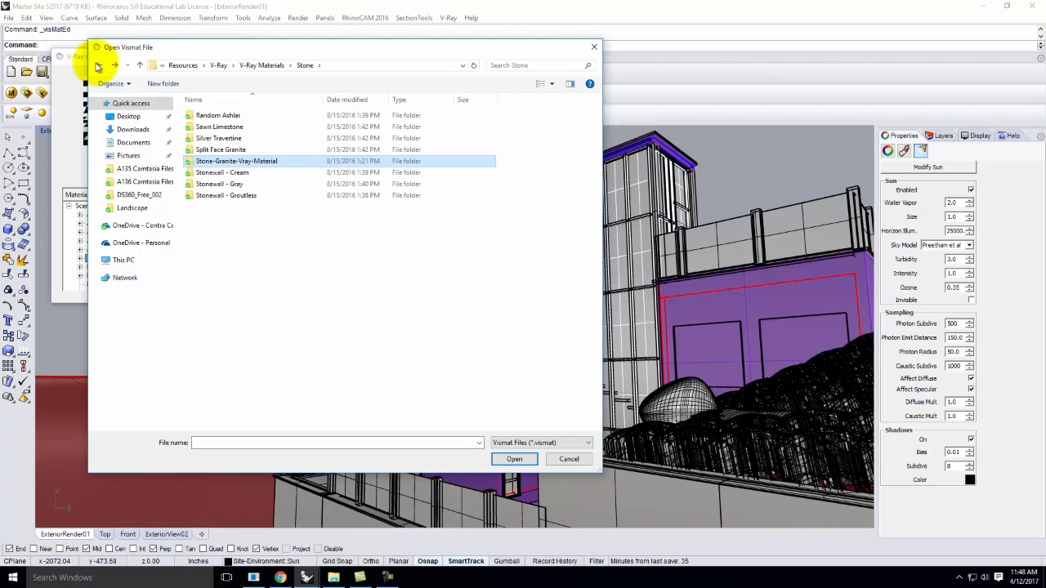
# Import the material file from the Landscape > Rocks folder into Basic Granite and update its preview.
pyautogui.click(97, 65)
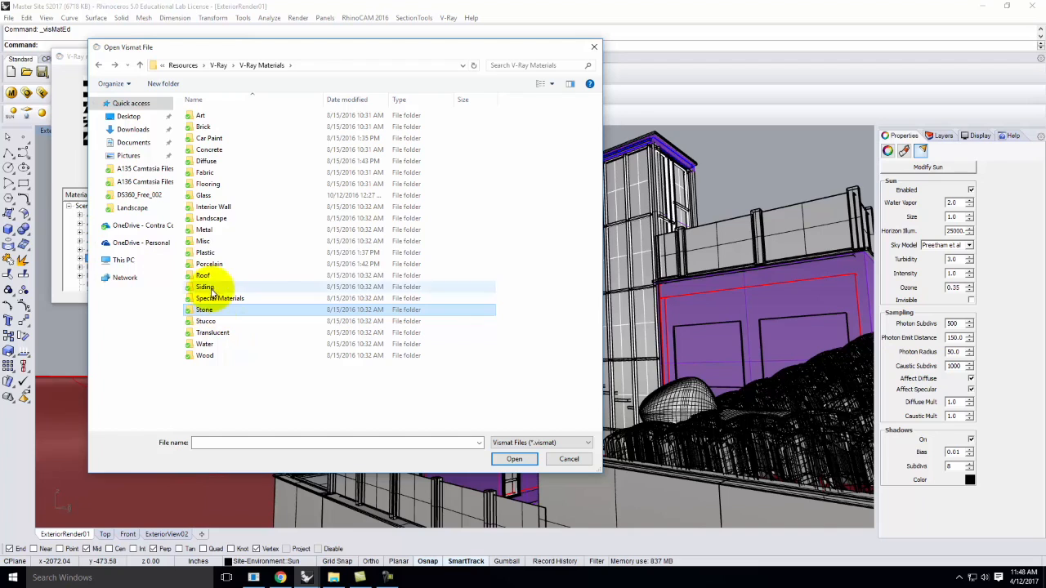
pyautogui.click(214, 220)
pyautogui.doubleClick(215, 221)
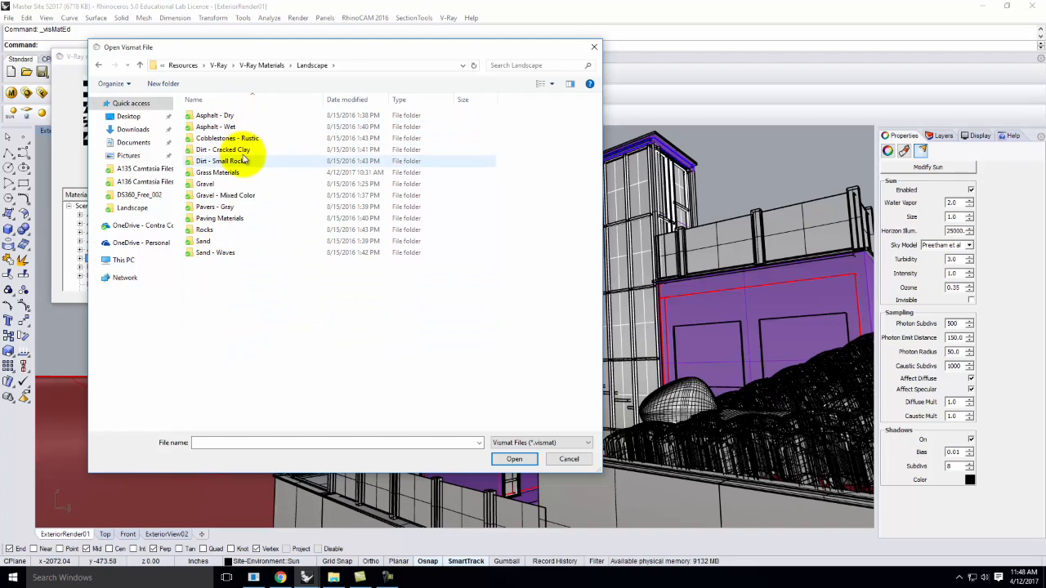
pyautogui.doubleClick(238, 231)
pyautogui.doubleClick(215, 116)
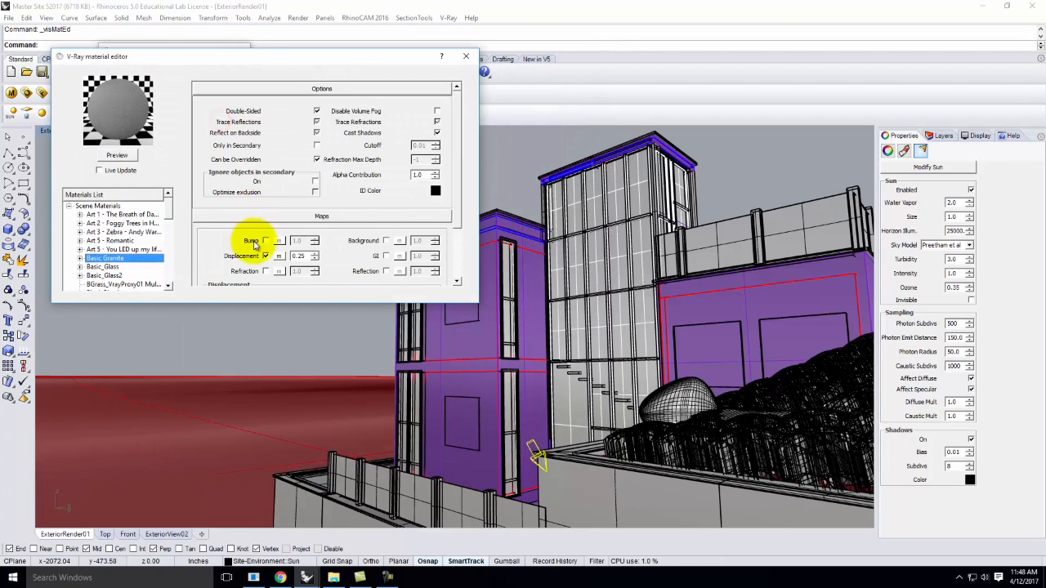
pyautogui.click(124, 160)
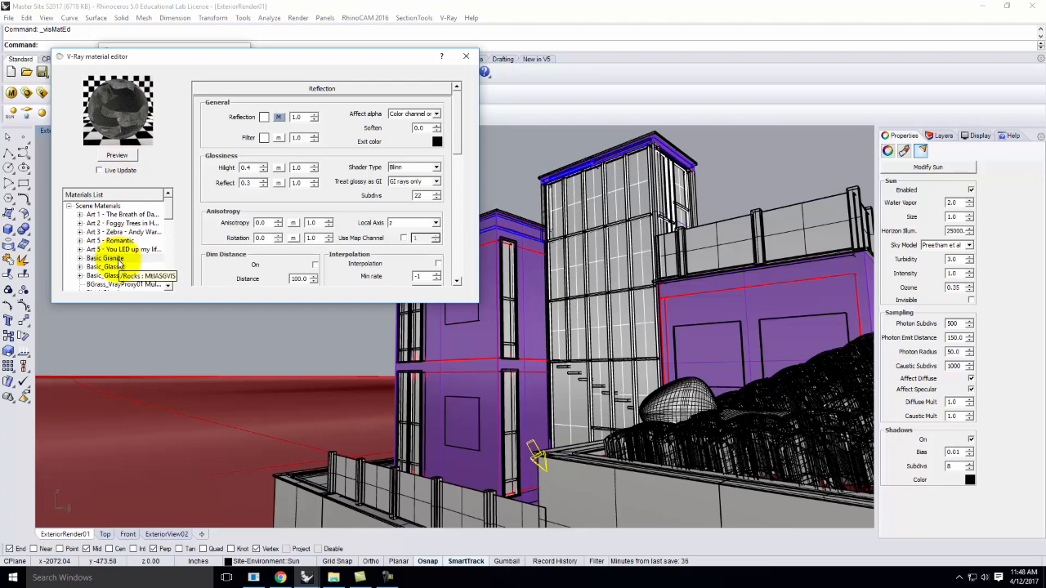
# Switch to Chrome and download Basic Granite from the Rocks page of the site's Landscape (By Popularity) Rhino blocks.
pyautogui.click(281, 578)
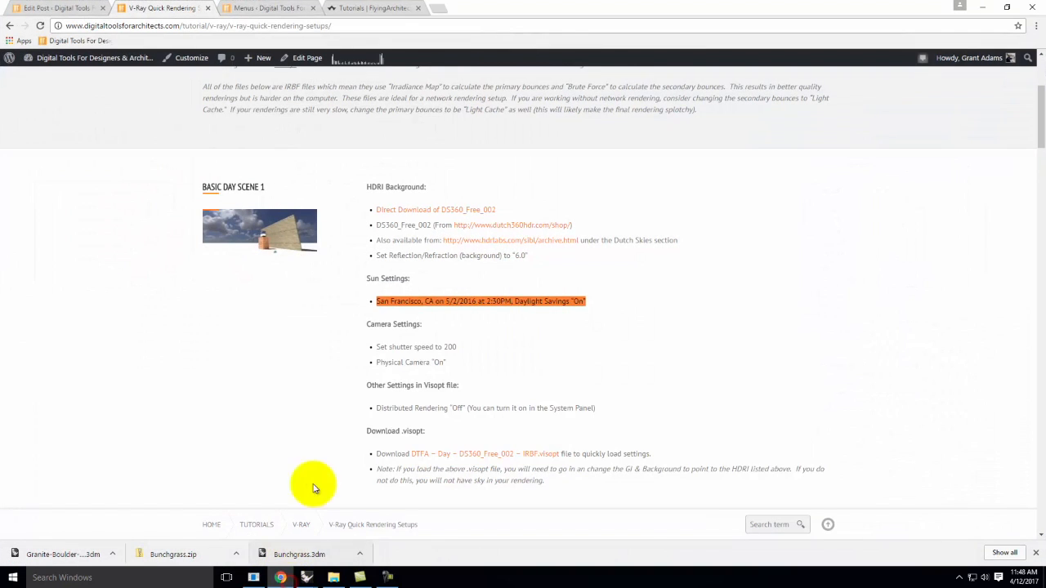
pyautogui.scroll(3, 638, 245)
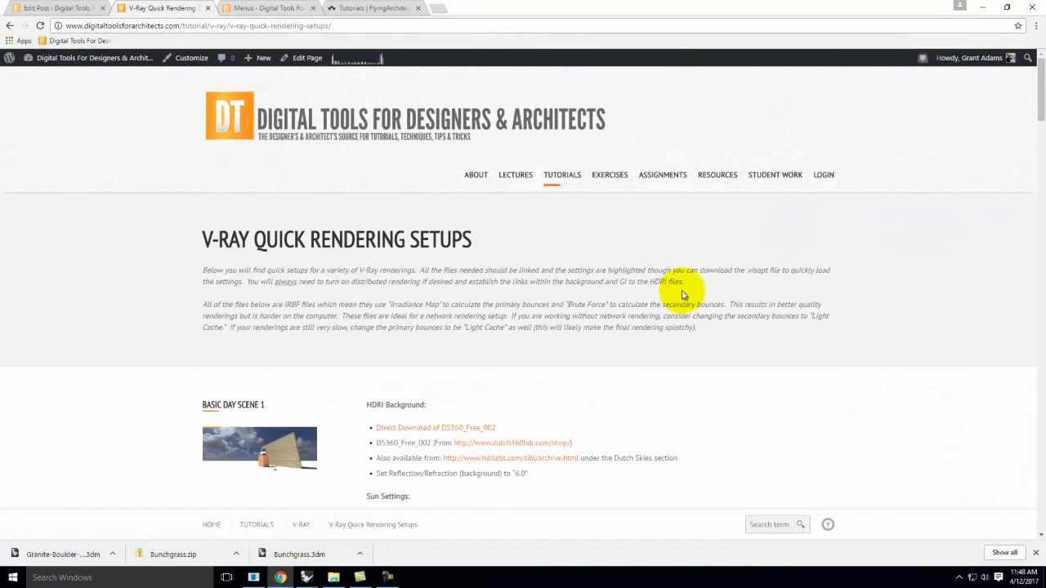
pyautogui.moveTo(738, 183)
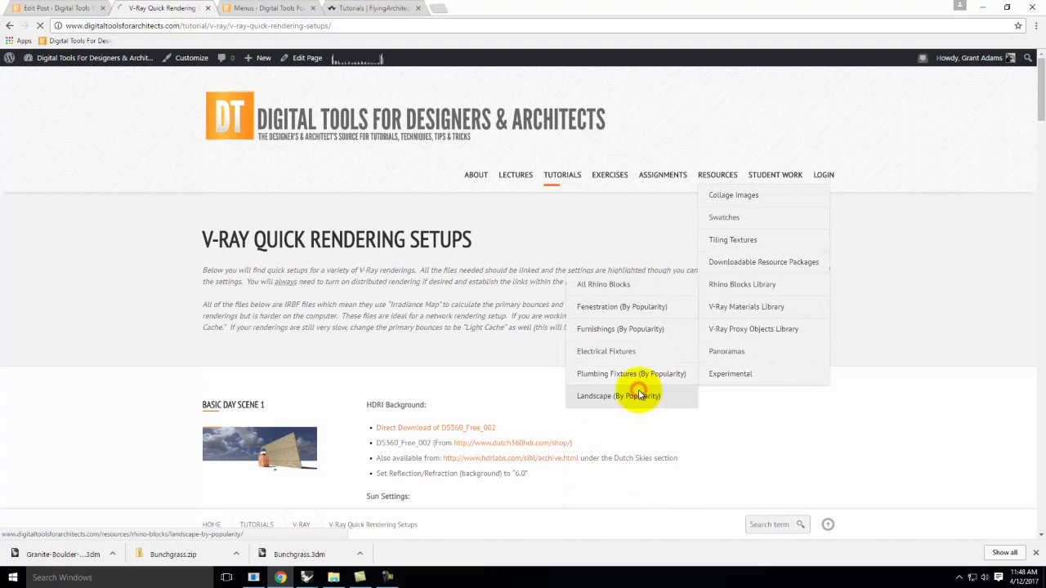
pyautogui.click(635, 395)
pyautogui.scroll(-2, 467, 402)
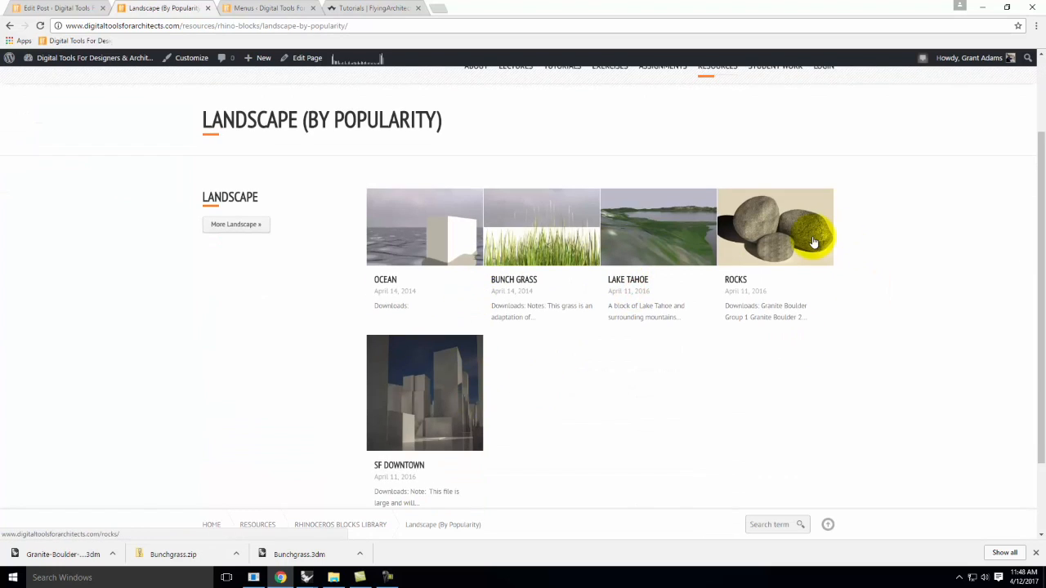
pyautogui.click(812, 242)
pyautogui.scroll(-3, 334, 248)
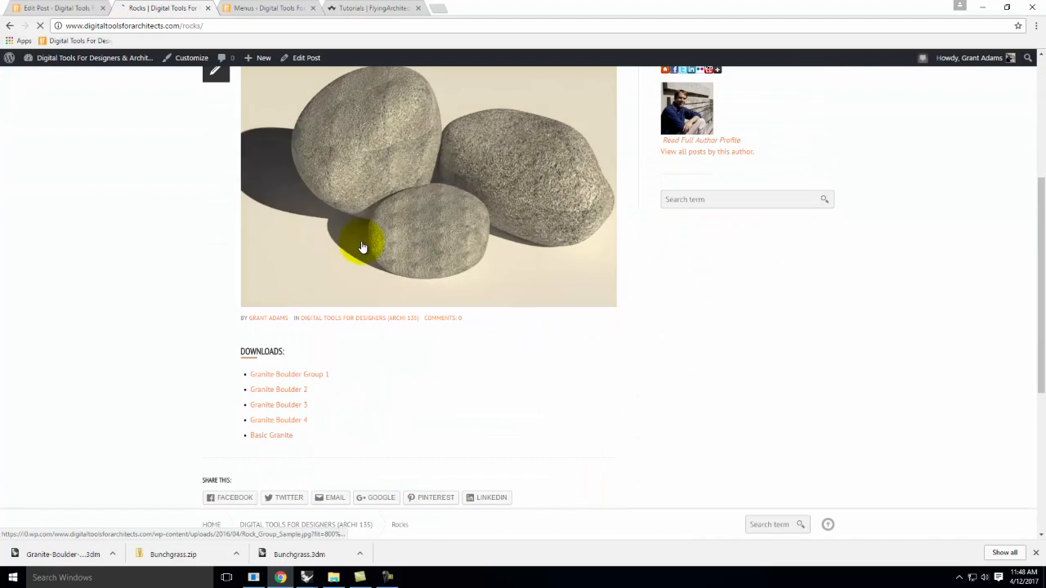
pyautogui.click(266, 439)
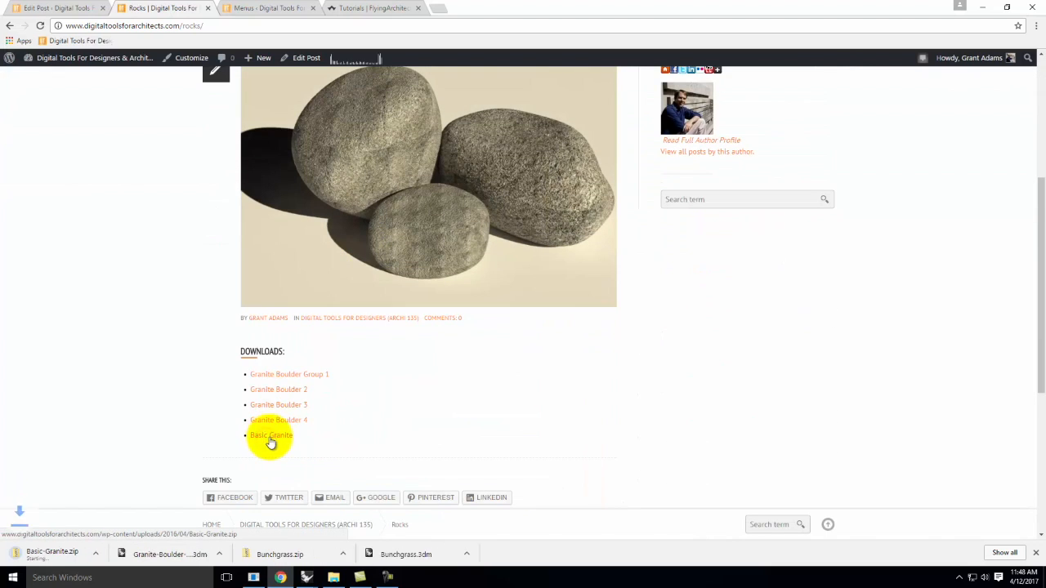
# Locate the downloaded Basic-Granite zip in the Downloads folder and start extracting it to a chosen destination.
pyautogui.click(114, 557)
pyautogui.click(147, 517)
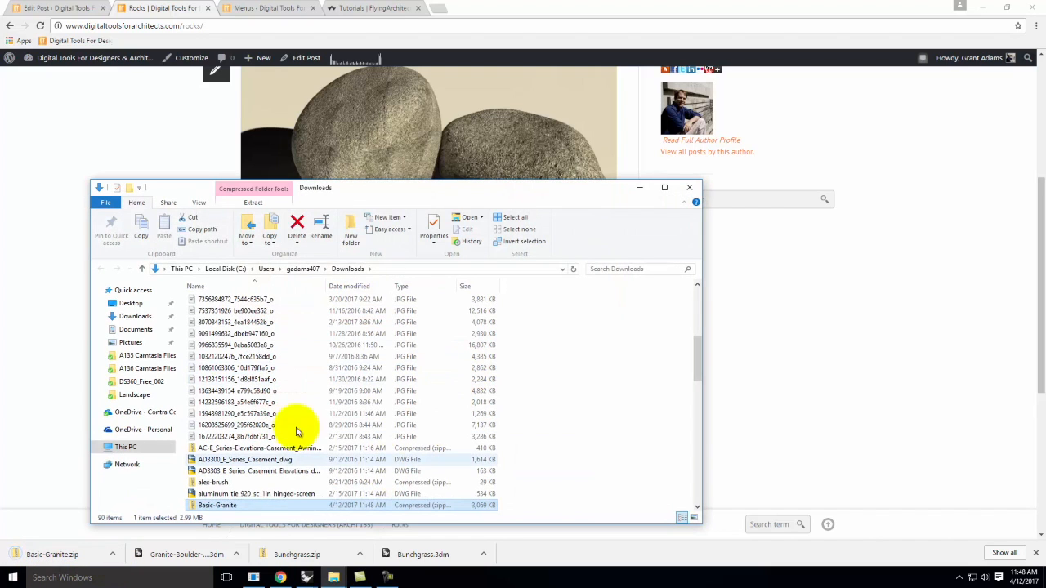
pyautogui.rightClick(238, 503)
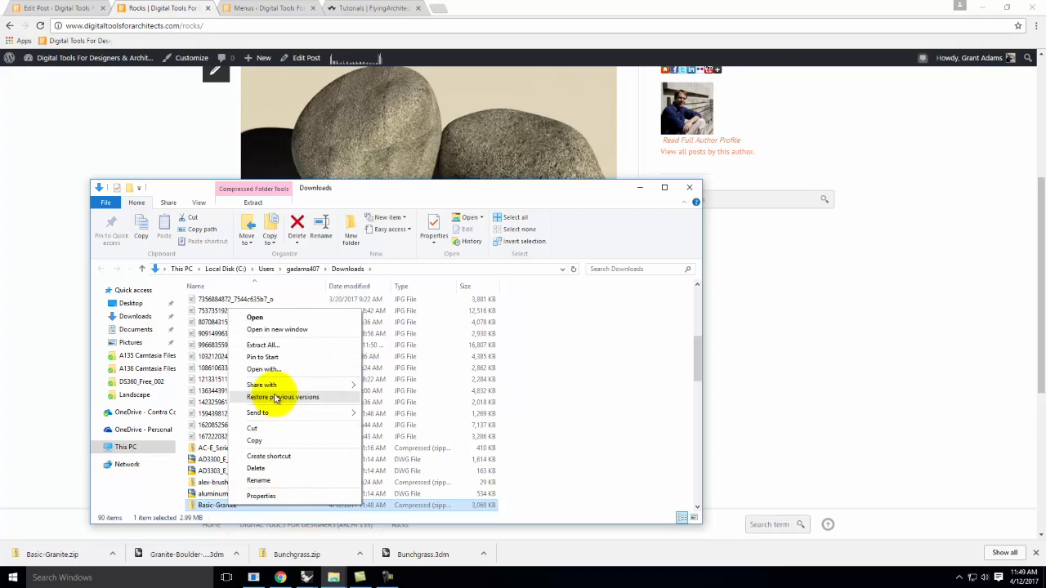
pyautogui.click(262, 345)
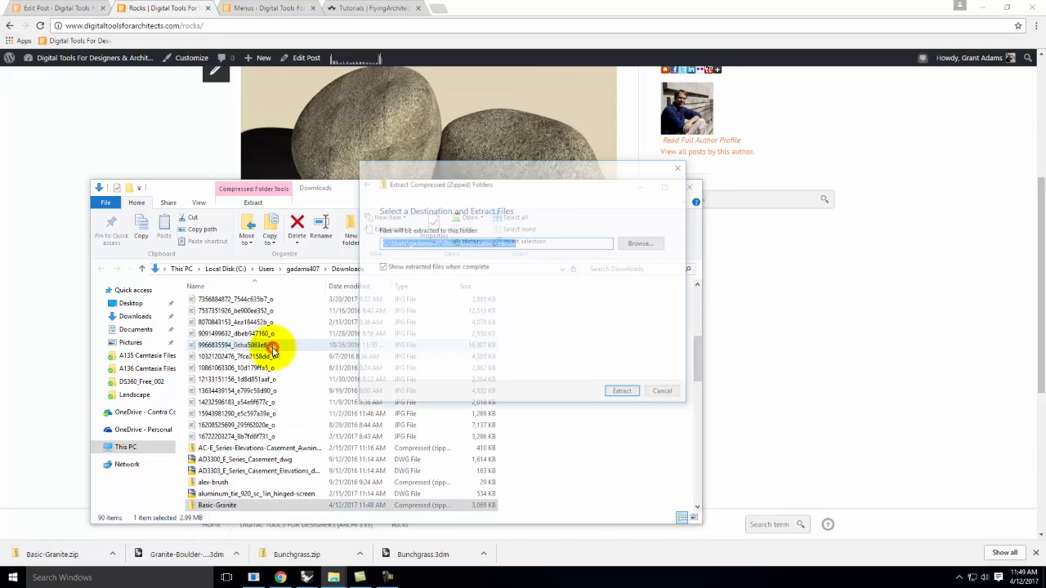
pyautogui.click(638, 245)
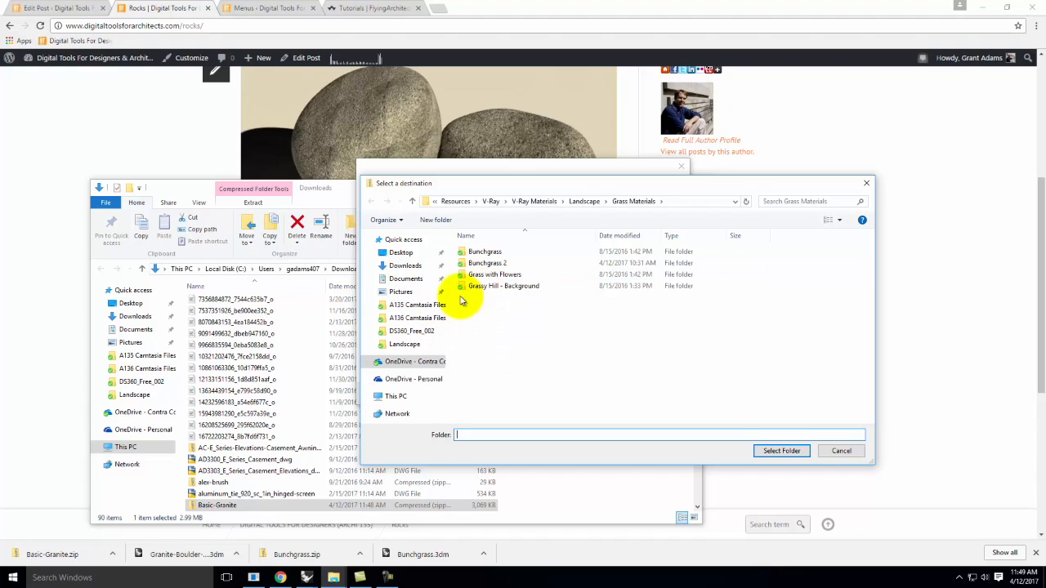
# Extract the Basic-Granite archive into the OneDrive folder Resources > V-Ray > V-Ray Materials > Stone.
pyautogui.click(399, 361)
pyautogui.doubleClick(482, 320)
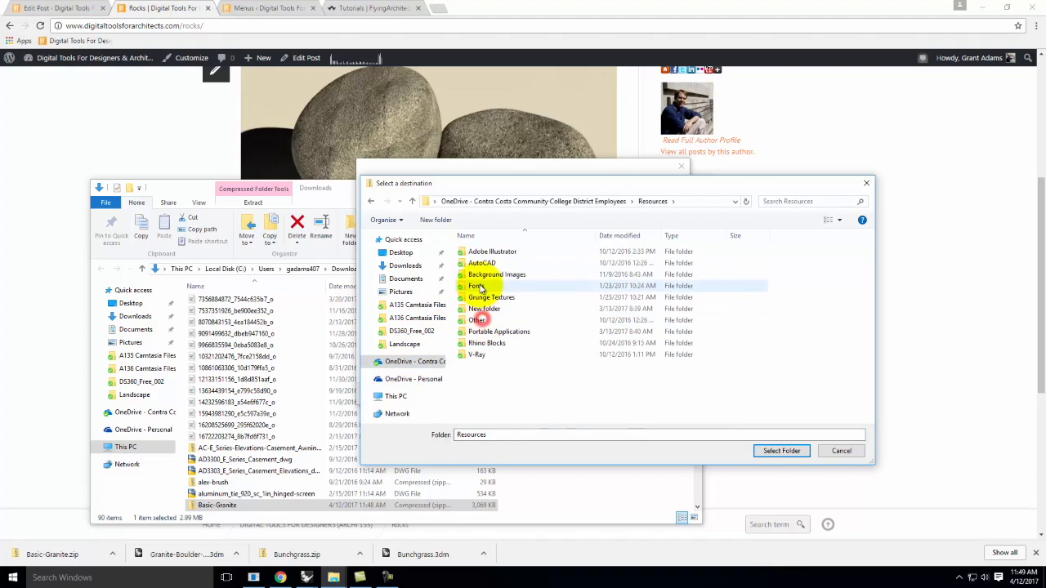
pyautogui.doubleClick(481, 356)
pyautogui.doubleClick(484, 285)
pyautogui.scroll(-3, 490, 392)
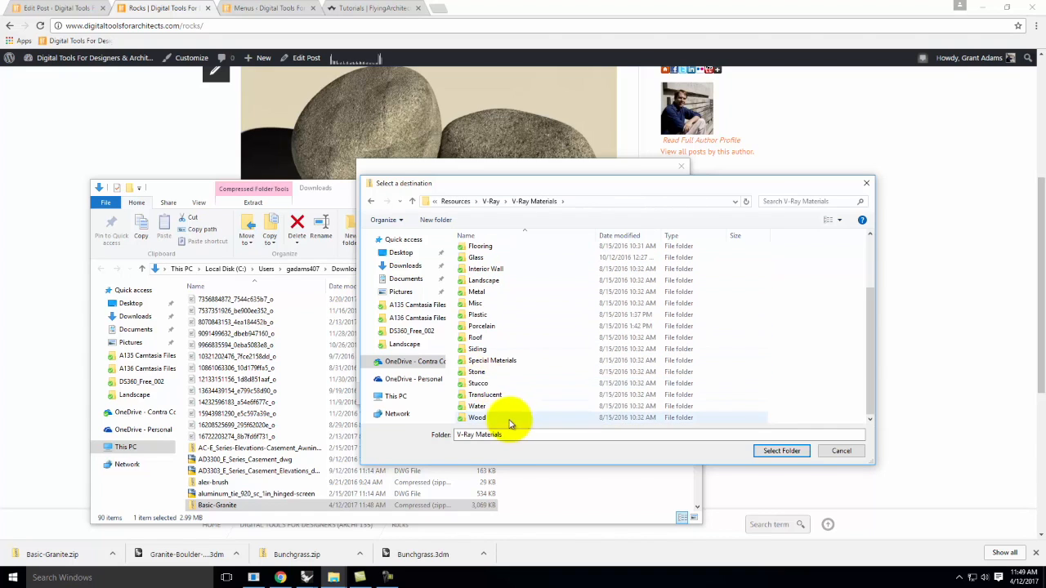
pyautogui.click(484, 374)
pyautogui.doubleClick(484, 373)
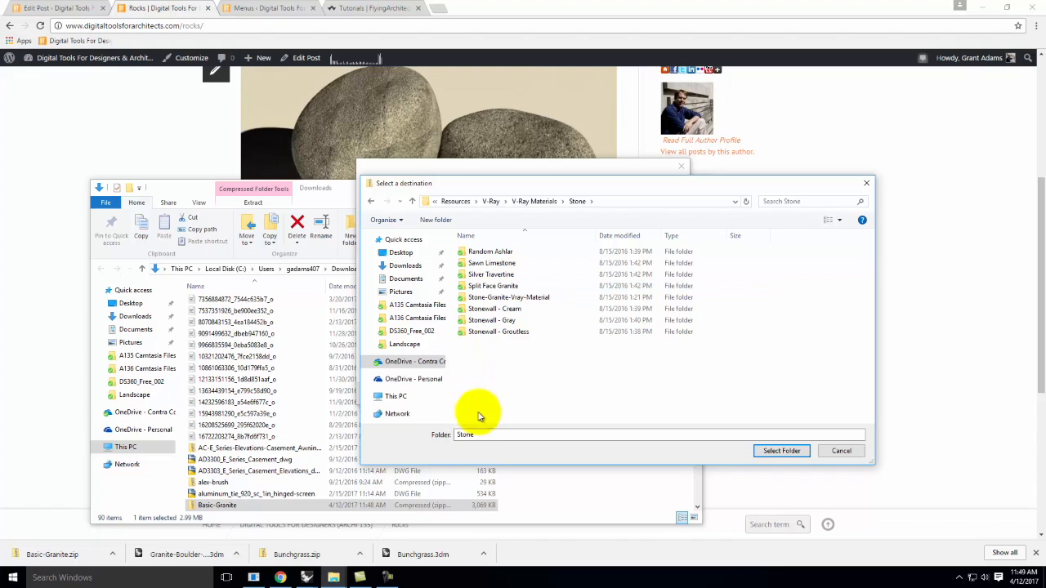
pyautogui.click(781, 451)
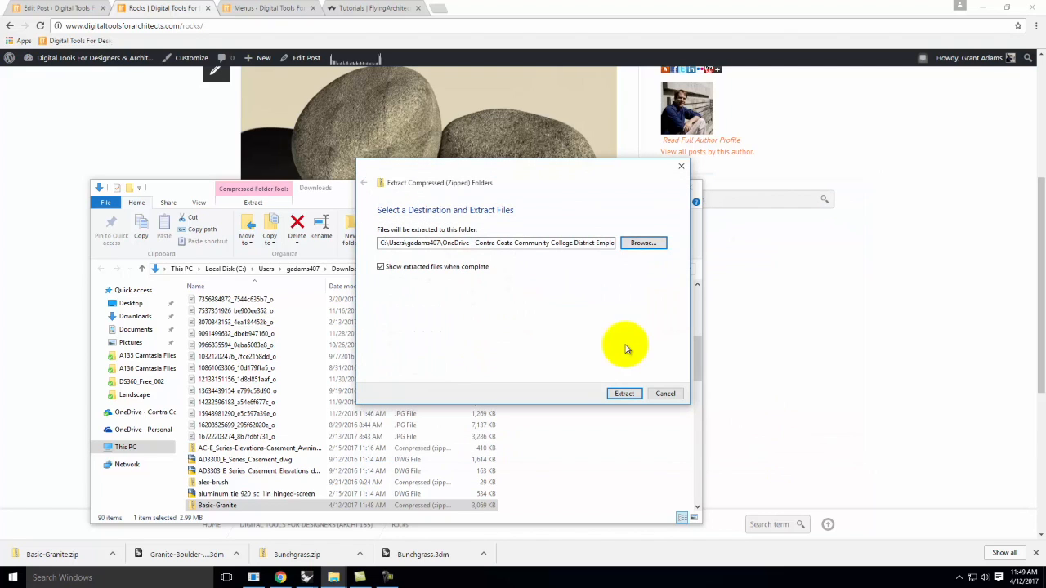
pyautogui.click(623, 392)
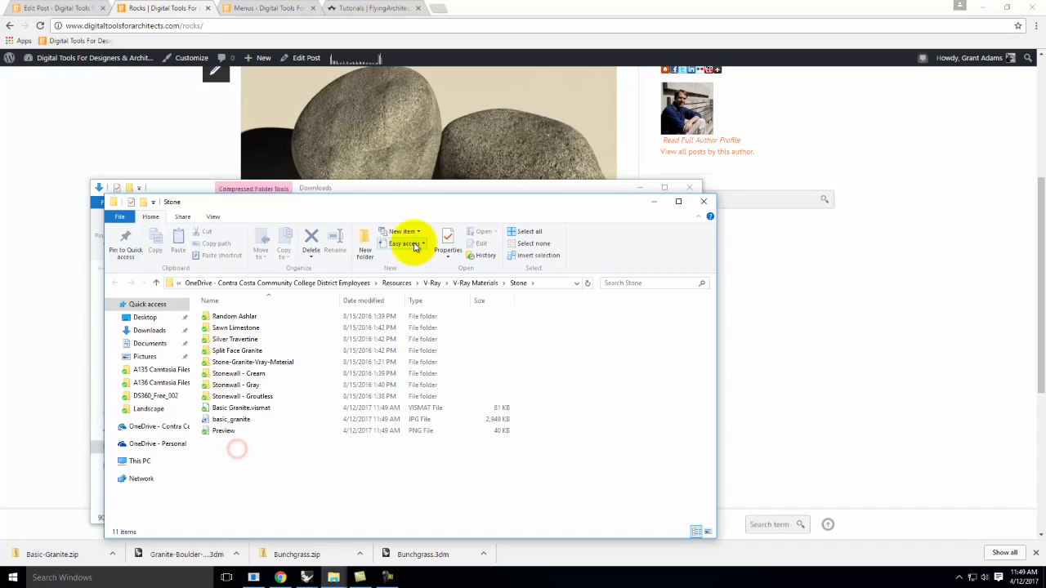
# Create a Basic Granite folder in Stone and move the extracted vismat, basic_granite and Preview files into it.
pyautogui.click(369, 242)
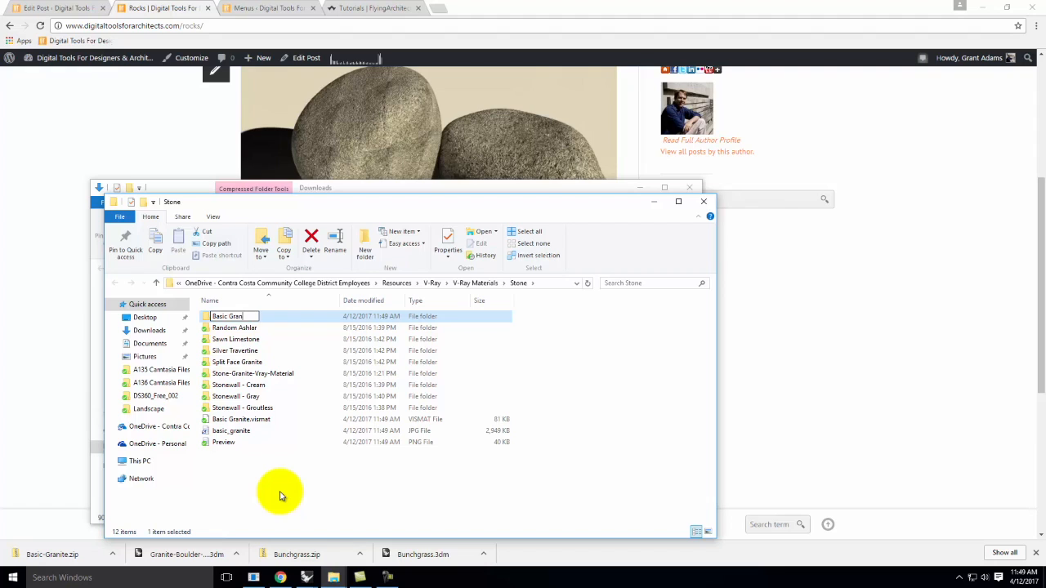
pyautogui.write('Basic Granite')
pyautogui.click(247, 419)
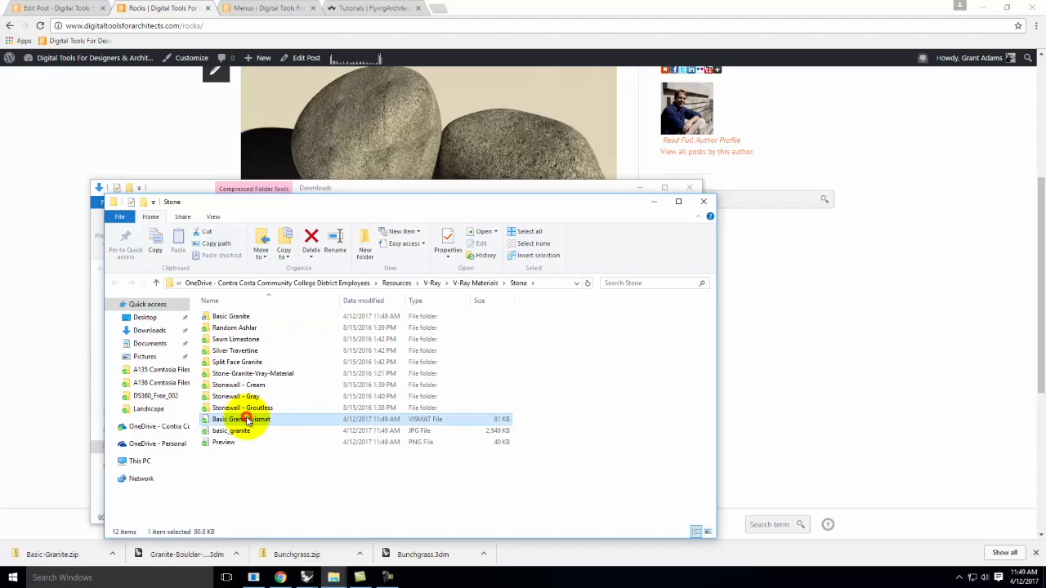
pyautogui.keyDown('shift'); pyautogui.click(236, 443); pyautogui.keyUp('shift')
pyautogui.moveTo(236, 423); pyautogui.dragTo(235, 321)
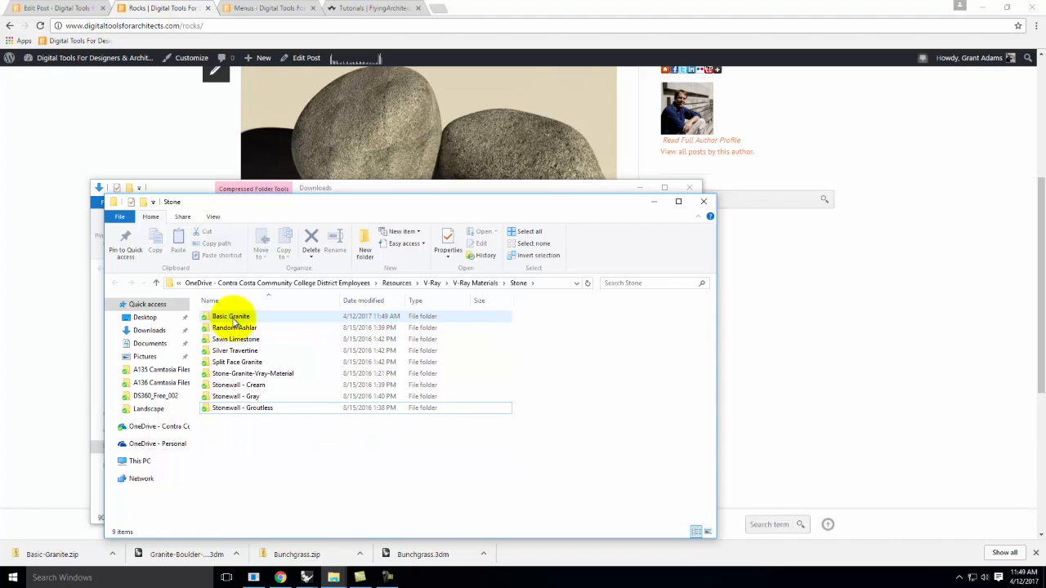
pyautogui.click(234, 323)
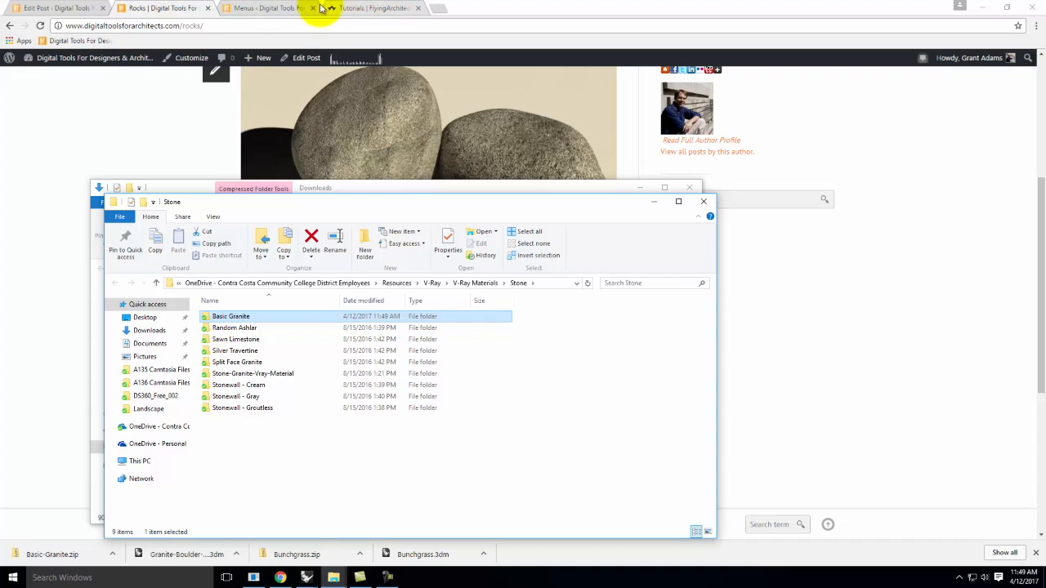
# Switch to the Master Site S2017 Rhino window and start a material file import for Basic Granite.
pyautogui.click(280, 576)
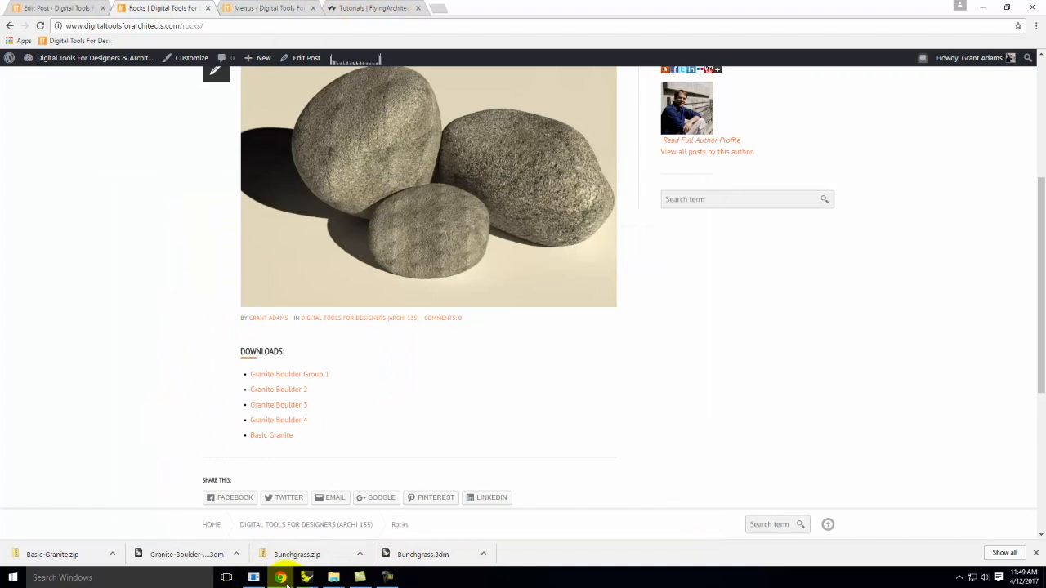
pyautogui.moveTo(312, 579)
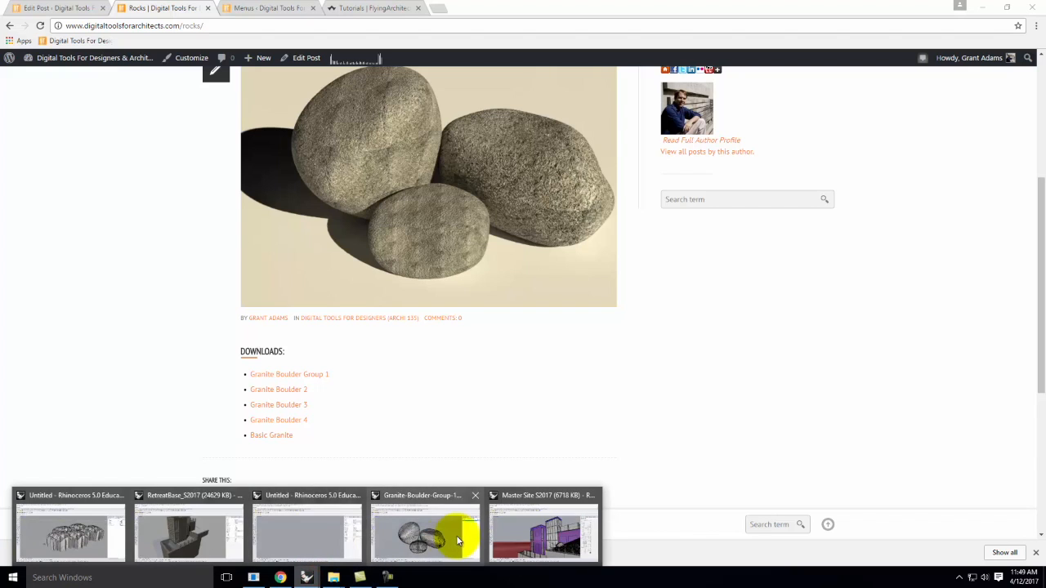
pyautogui.click(567, 537)
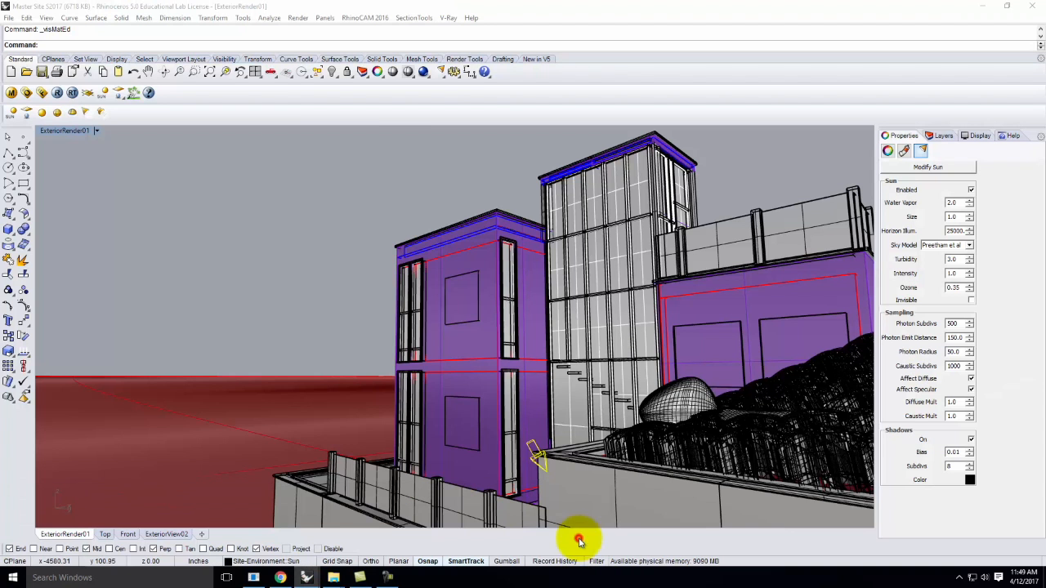
pyautogui.rightClick(119, 260)
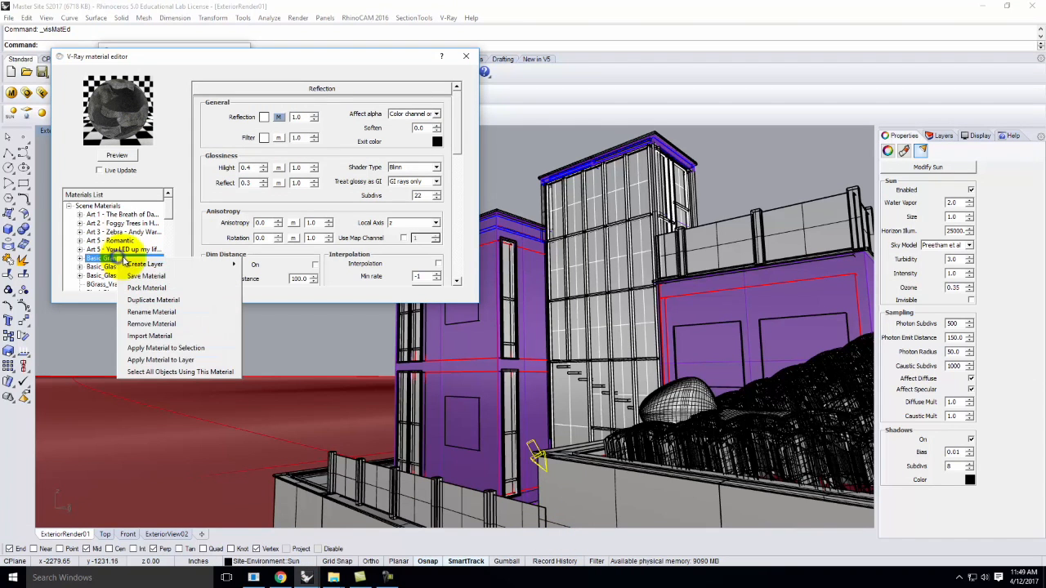
pyautogui.click(168, 334)
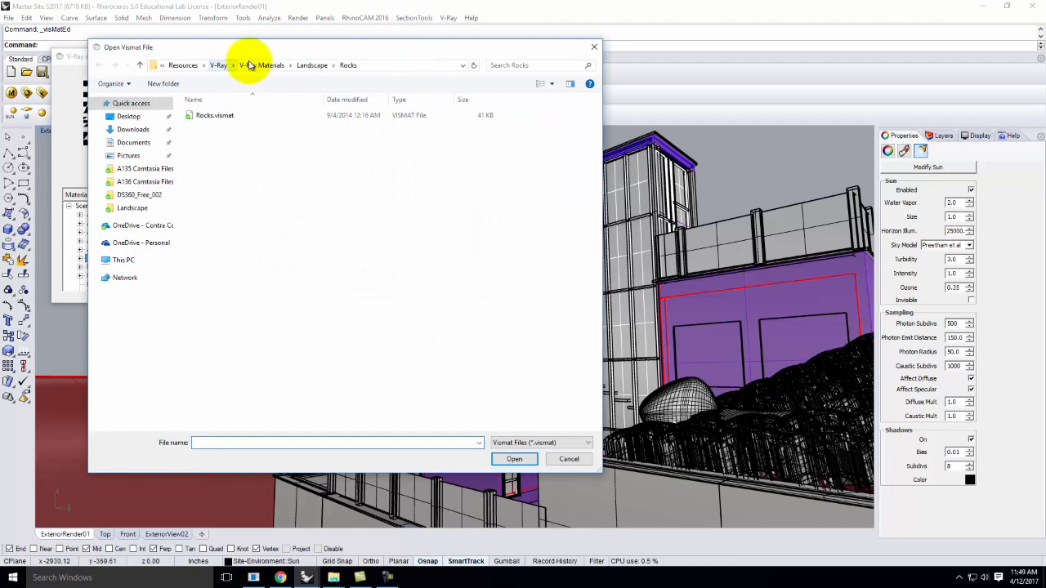
# Import Basic Granite.vismat from V-Ray Materials > Stone > Basic Granite and update the material preview.
pyautogui.click(262, 66)
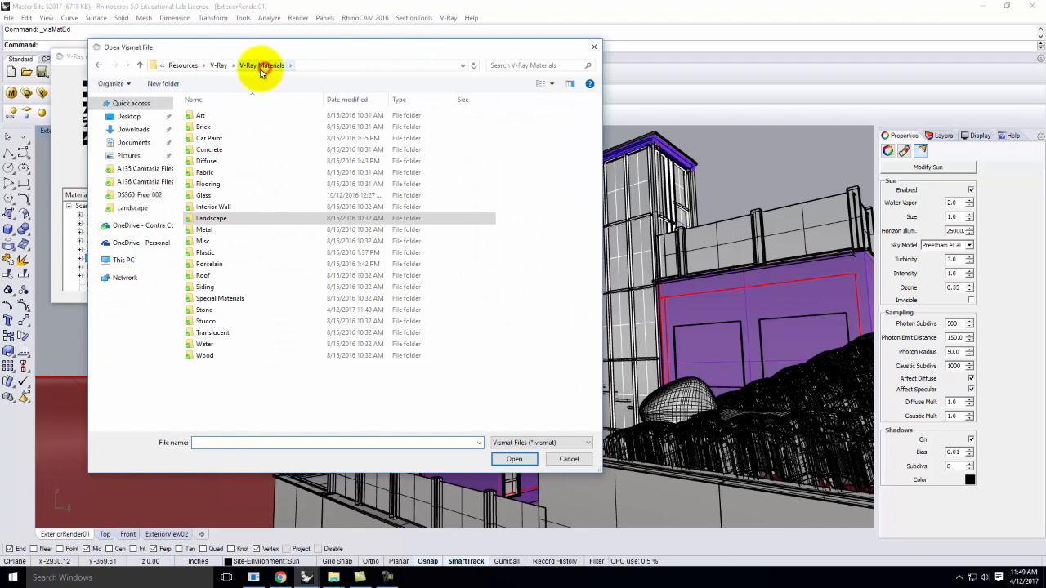
pyautogui.doubleClick(206, 310)
pyautogui.doubleClick(220, 116)
pyautogui.doubleClick(218, 117)
pyautogui.click(114, 157)
pyautogui.click(113, 156)
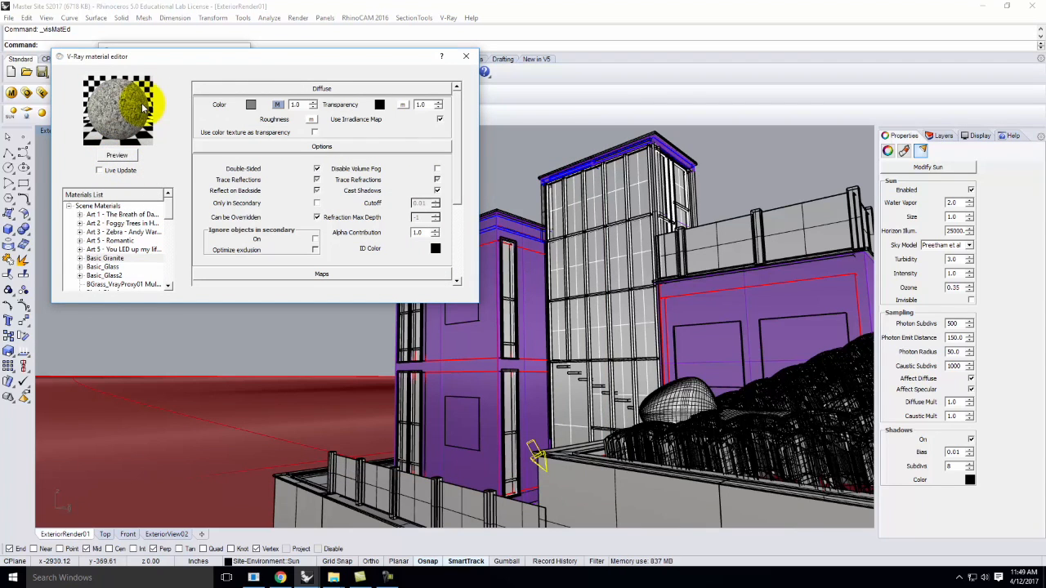
# Close the V-Ray material editor and render the ExteriorRender01 view.
pyautogui.click(466, 55)
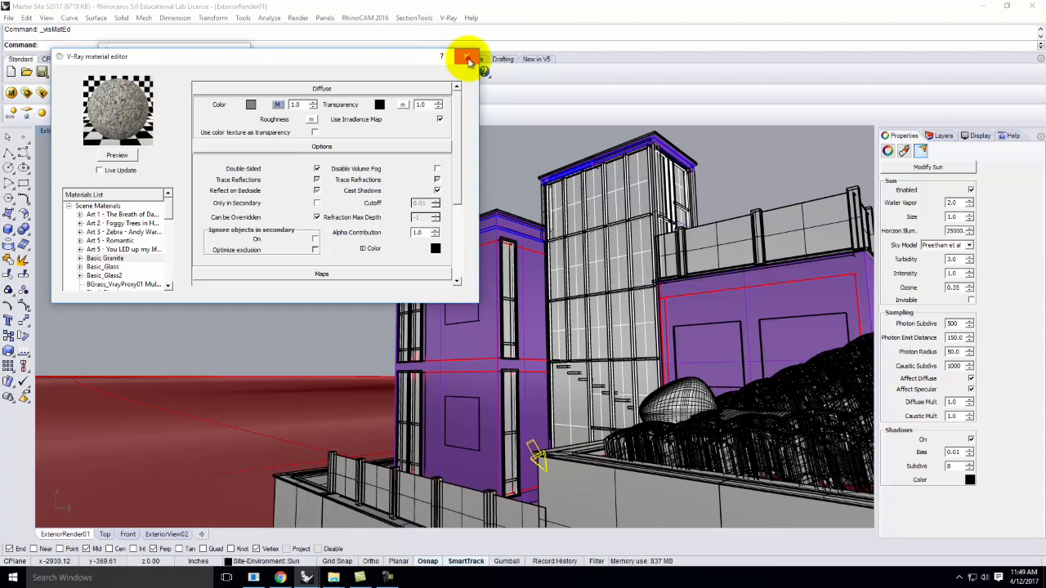
pyautogui.click(56, 92)
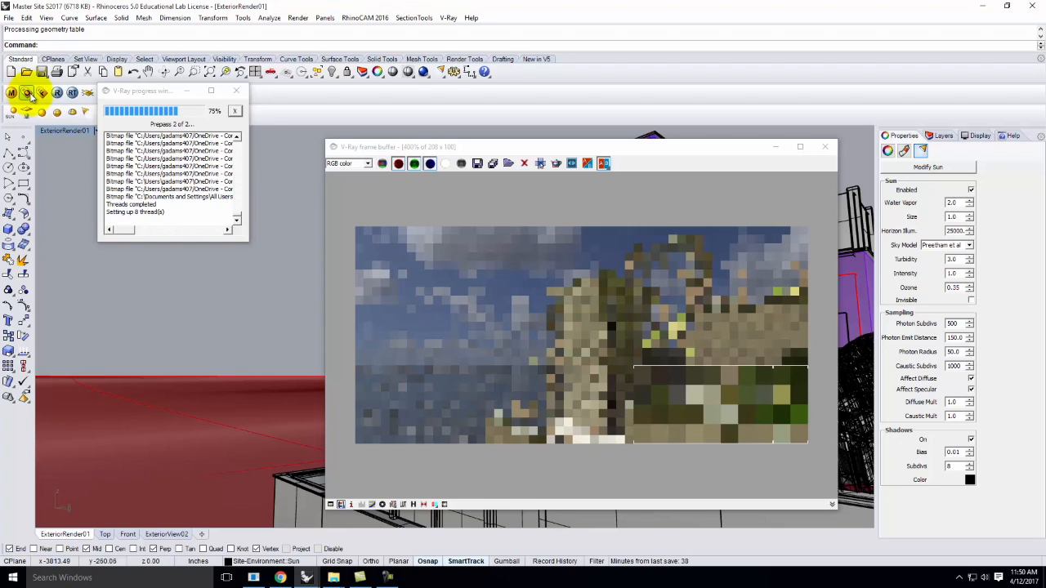
# Save the V-Ray render options as "MasterSite Day S2017" in Live Demonstrations > Live - A136 Exercises > Ex220.
pyautogui.click(27, 93)
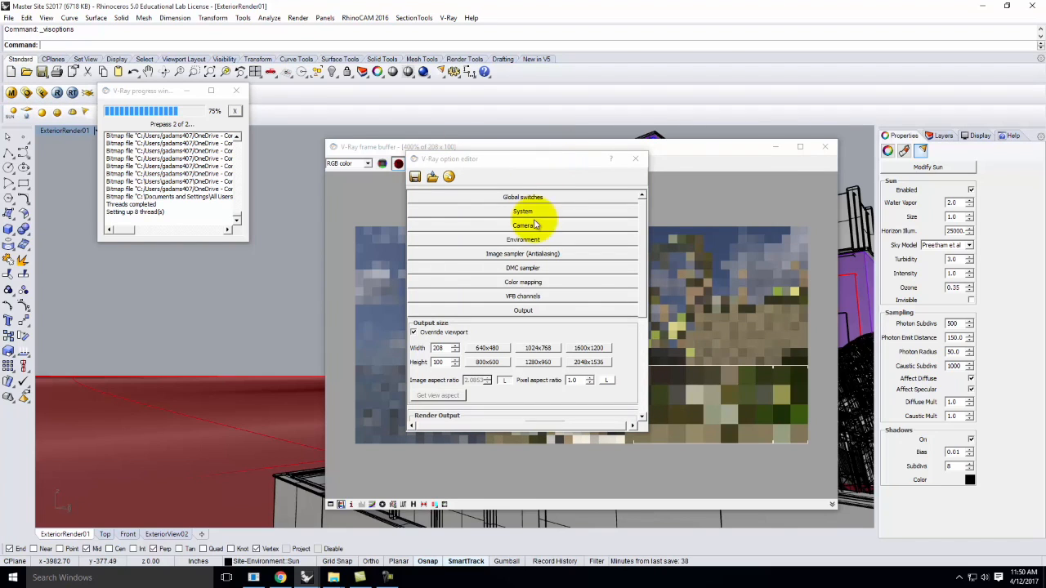
pyautogui.click(467, 159)
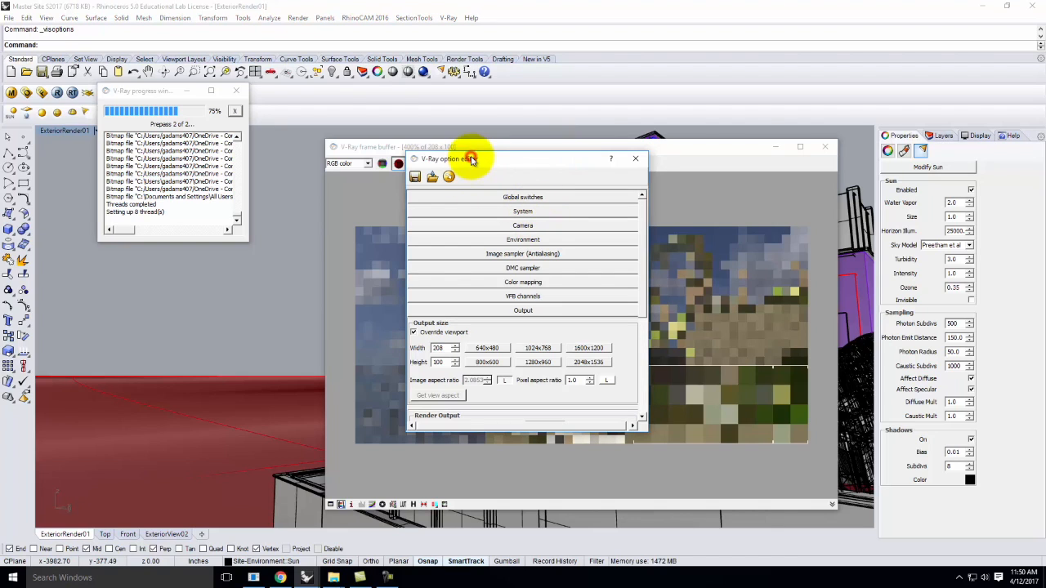
pyautogui.click(414, 178)
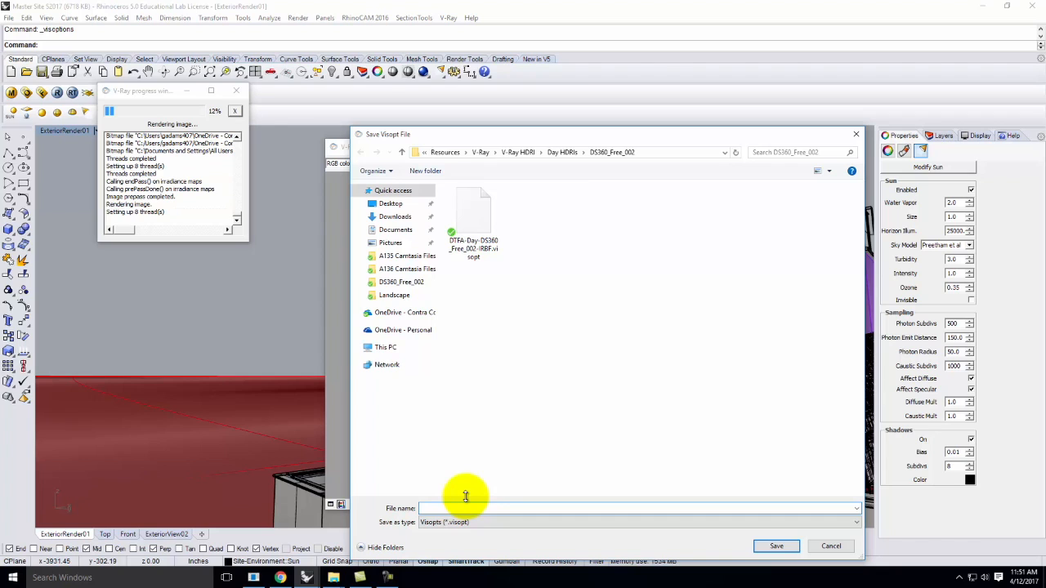
pyautogui.click(389, 314)
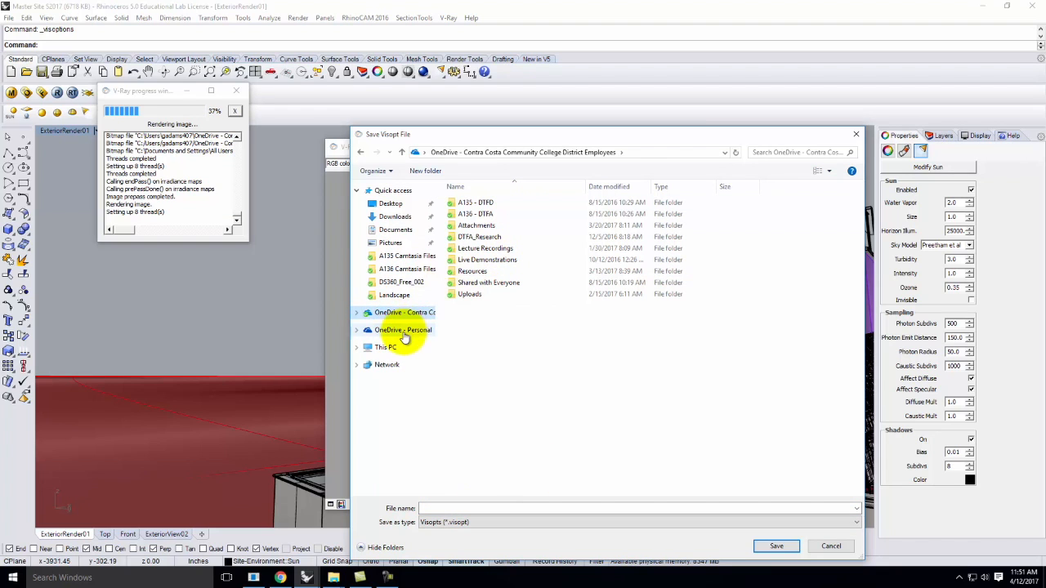
pyautogui.doubleClick(488, 260)
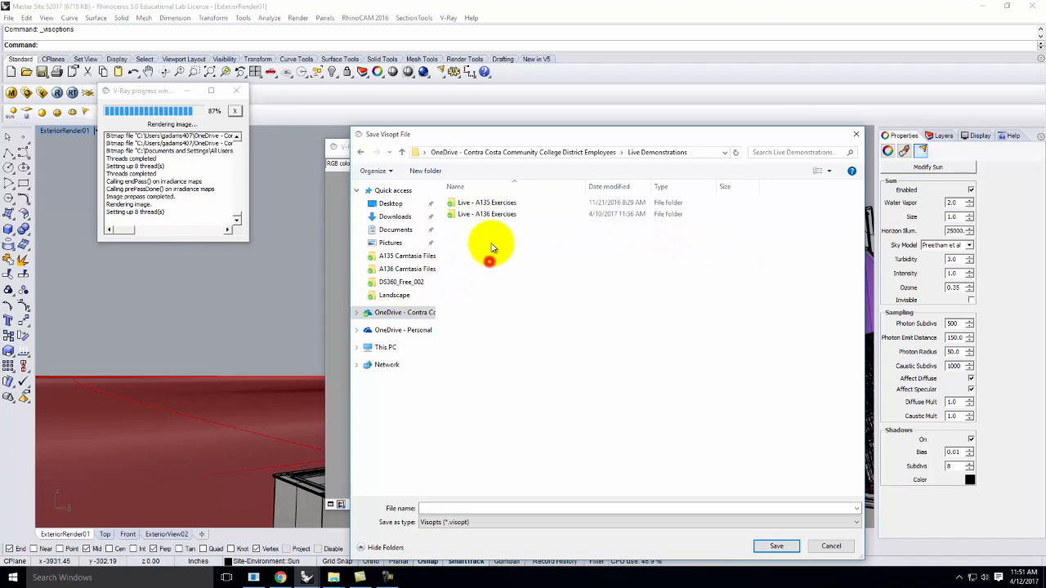
pyautogui.doubleClick(490, 214)
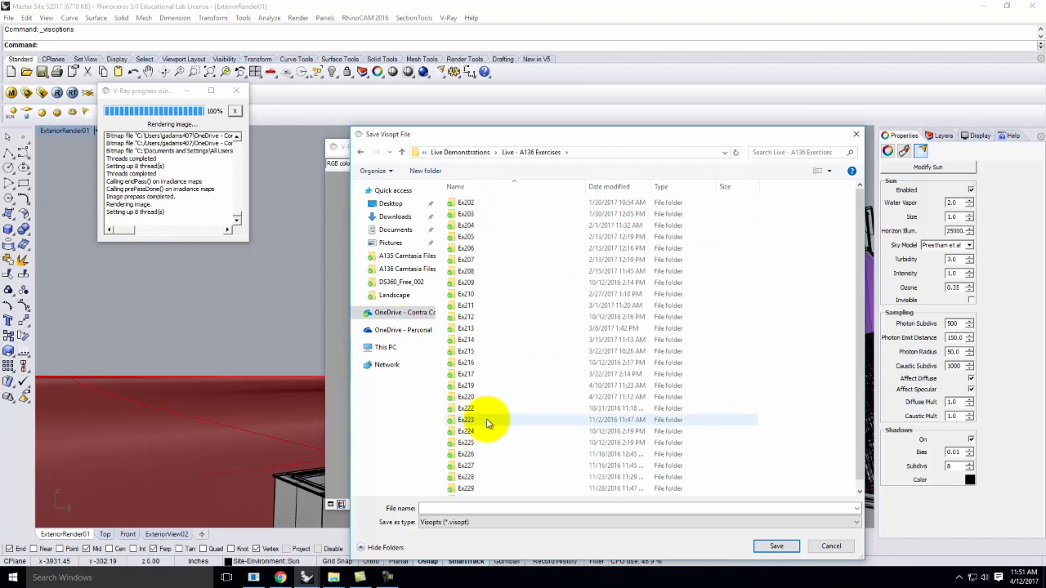
pyautogui.doubleClick(477, 387)
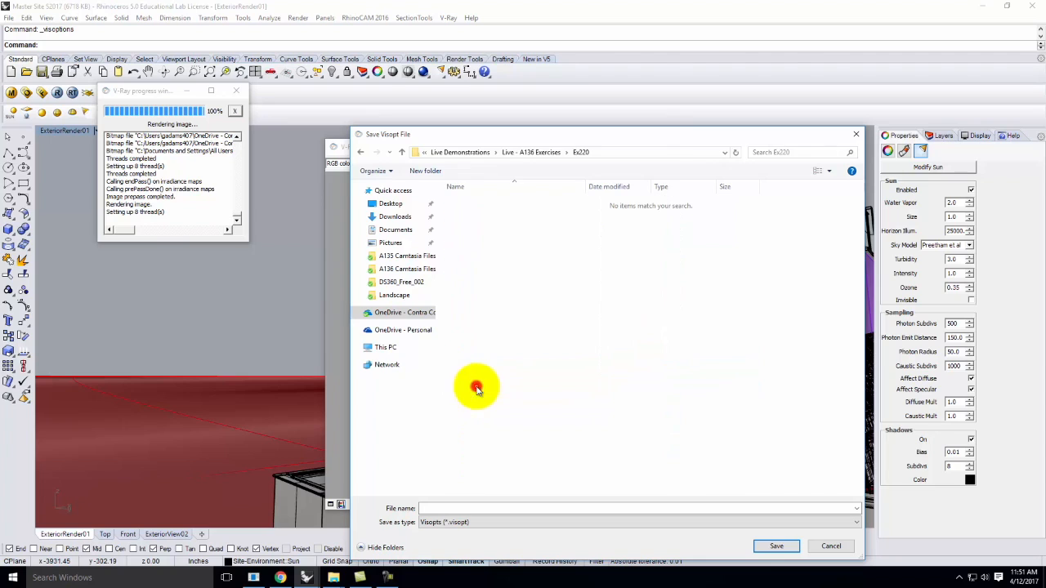
pyautogui.click(439, 508)
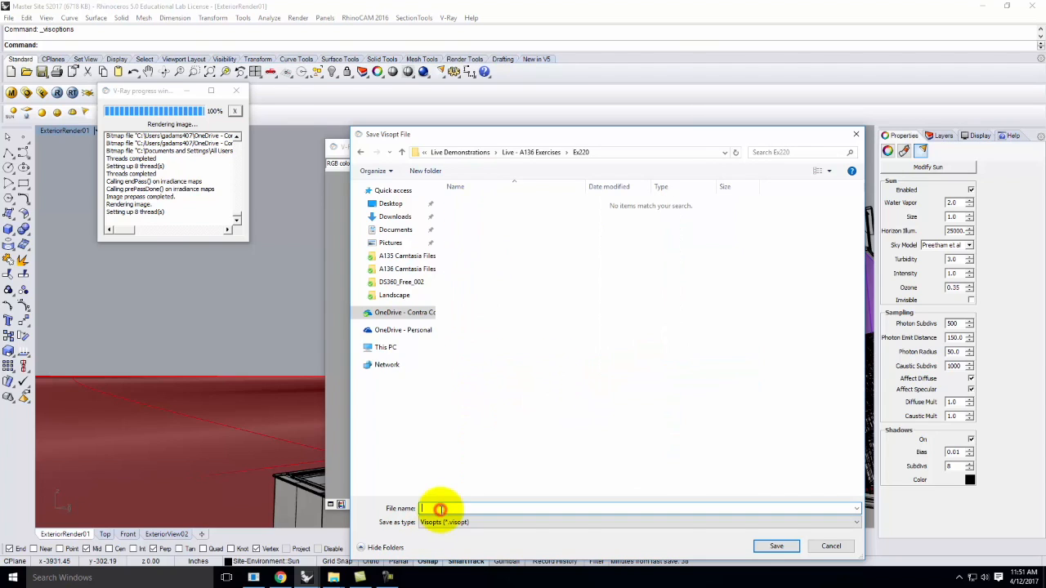
pyautogui.write('Master')
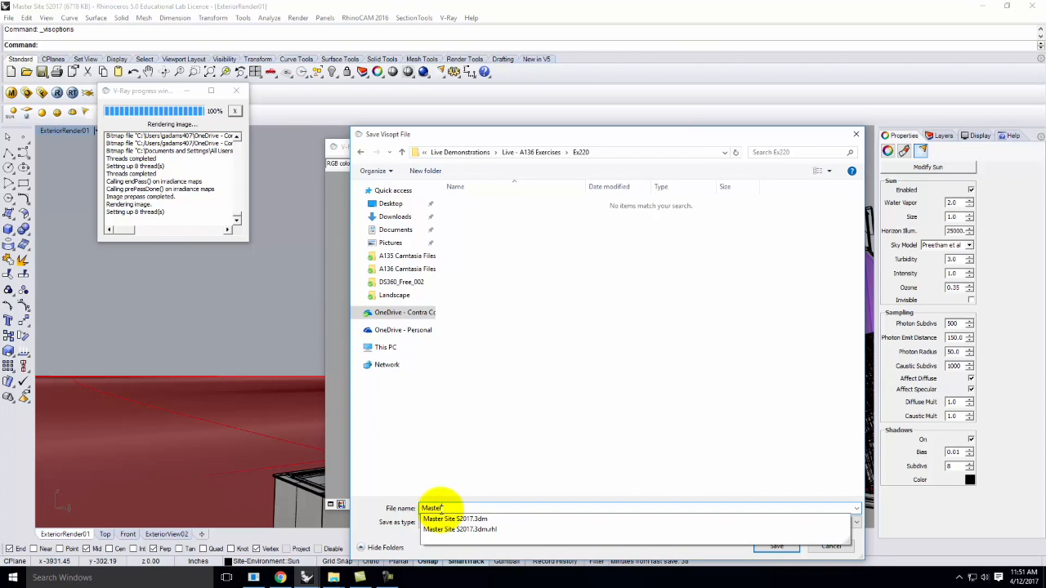
pyautogui.write('Site Day S2017')
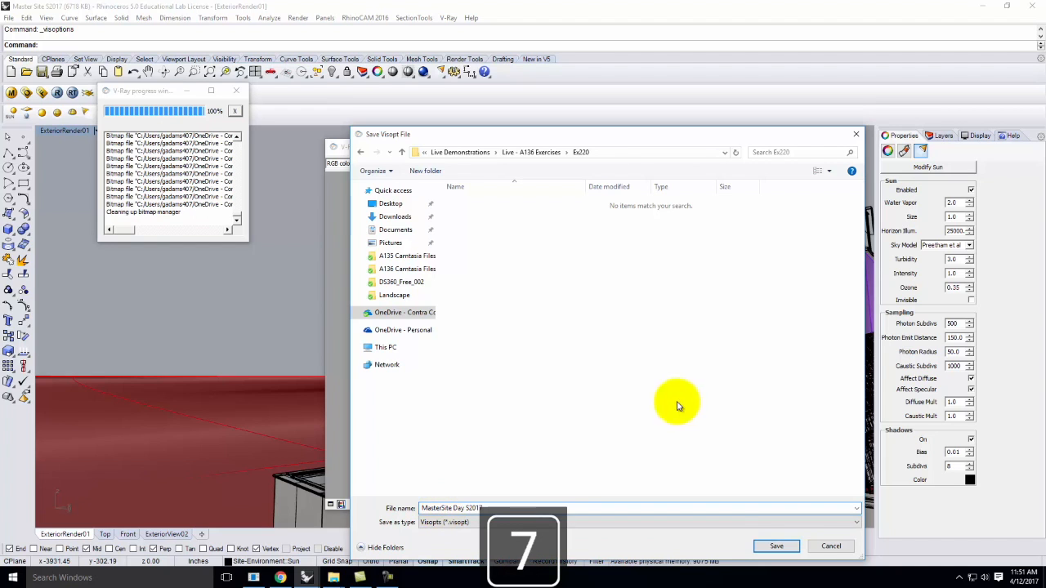
pyautogui.click(774, 546)
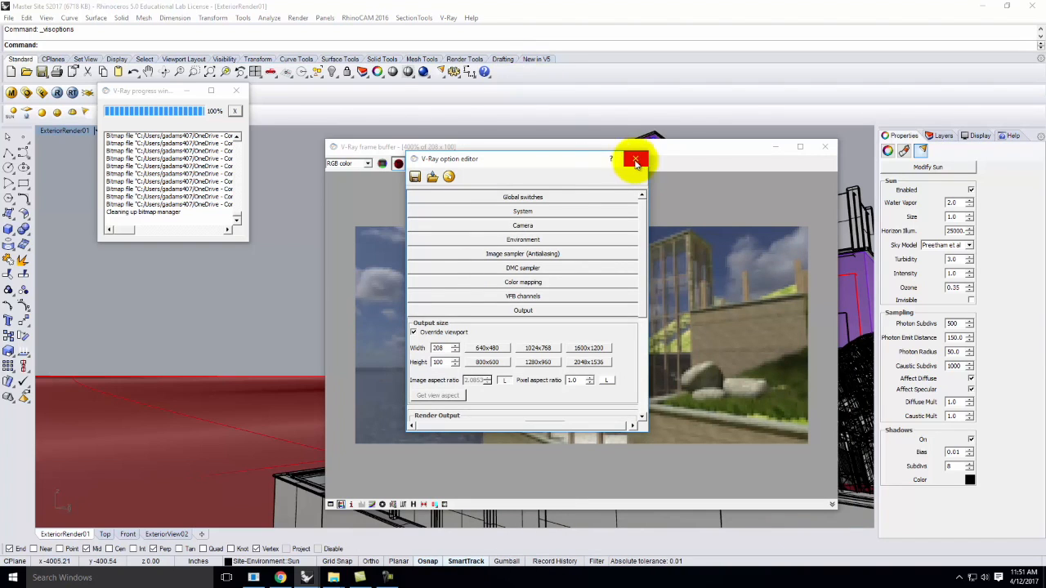
# Move the V-Ray option editor off the rendered image and examine the boulders and grass.
pyautogui.moveTo(584, 159); pyautogui.dragTo(344, 150)
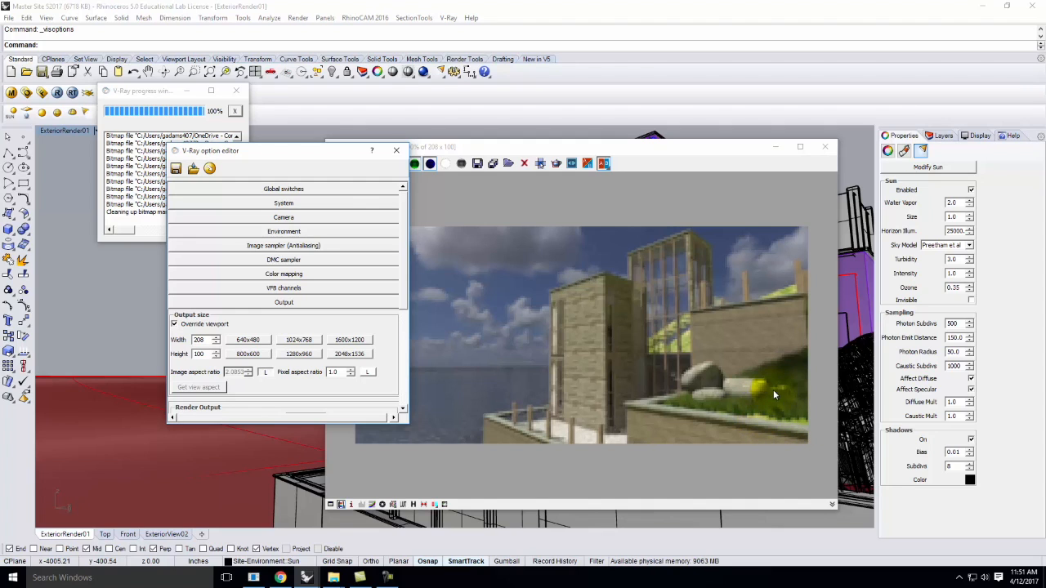
pyautogui.click(797, 358)
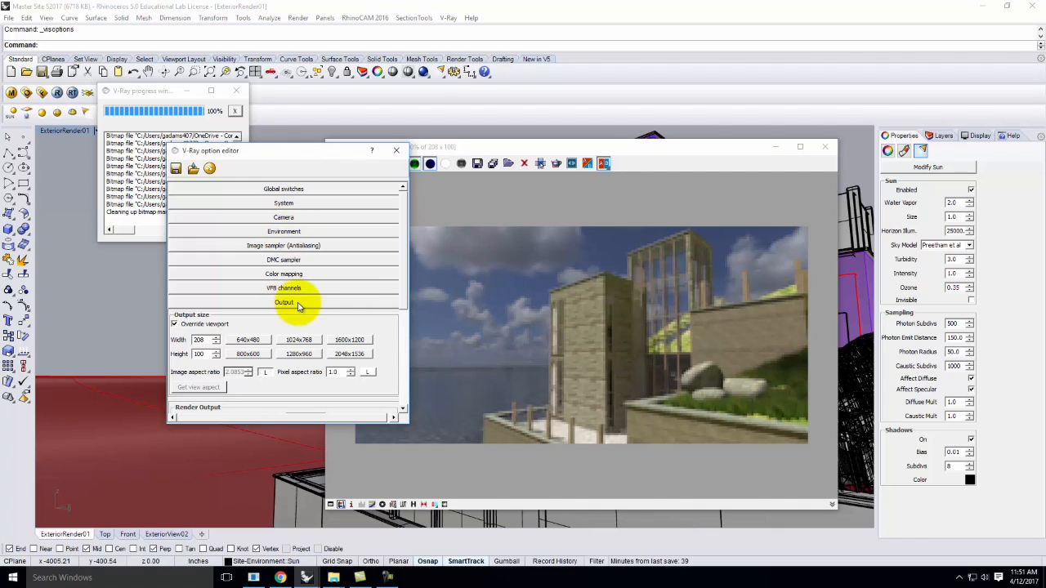
# Set the render output size with the 800x600 preset and turn on distributed rendering in the System settings.
pyautogui.click(241, 355)
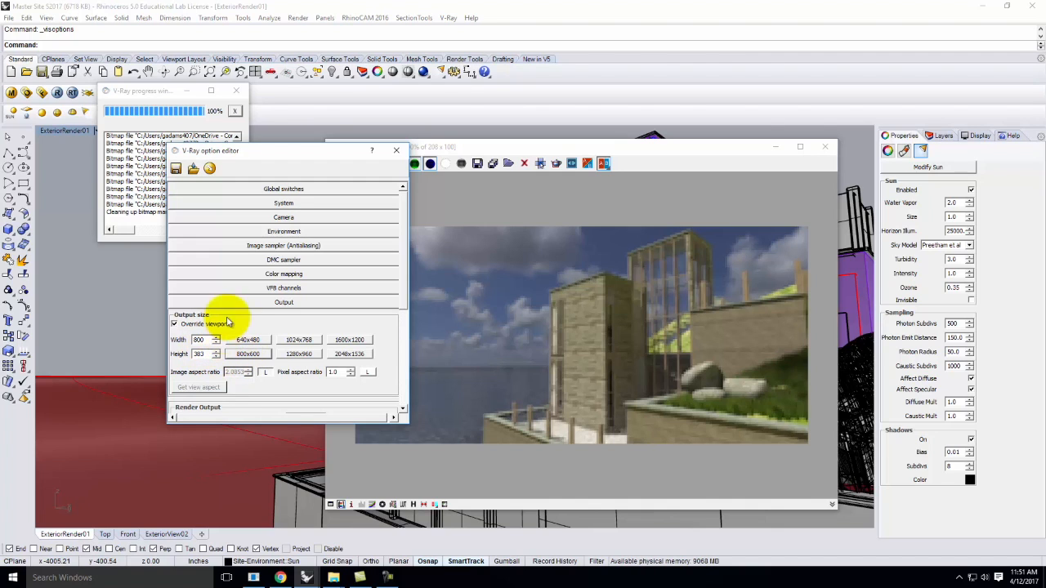
pyautogui.click(286, 205)
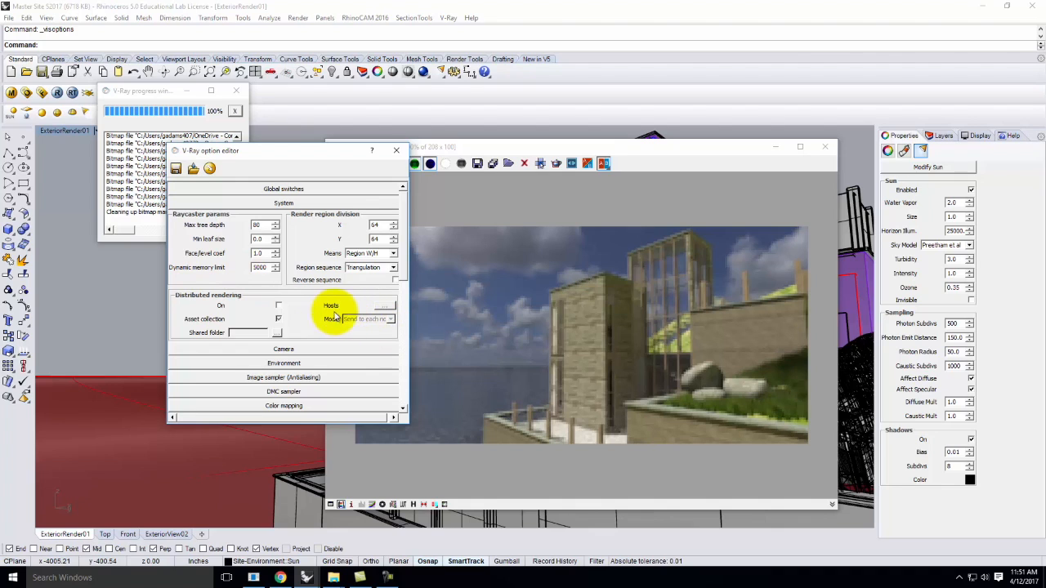
pyautogui.click(279, 306)
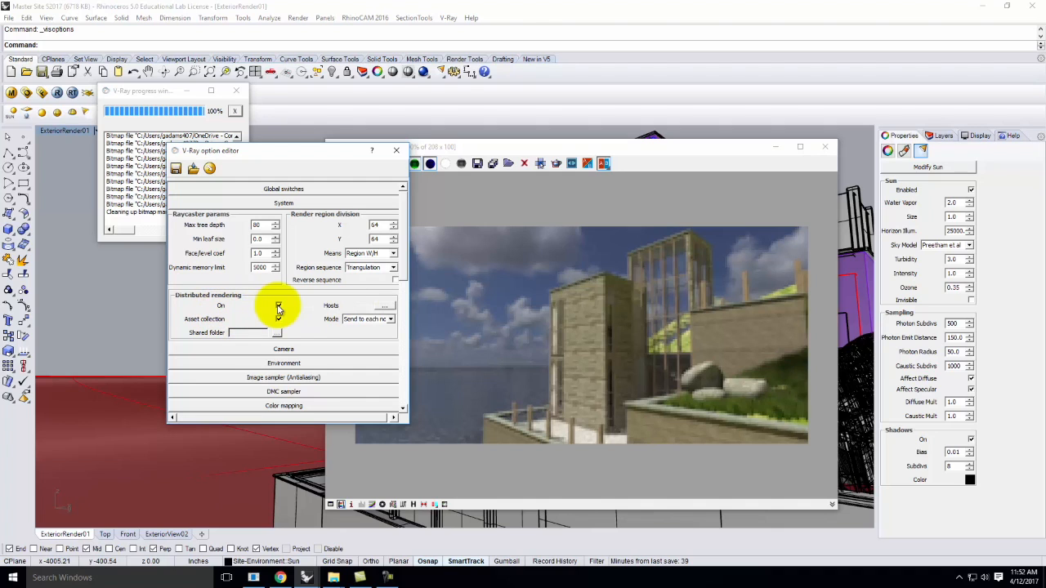
# Find the unused render spawners on the network and add all of them to the distributed rendering hosts.
pyautogui.click(386, 307)
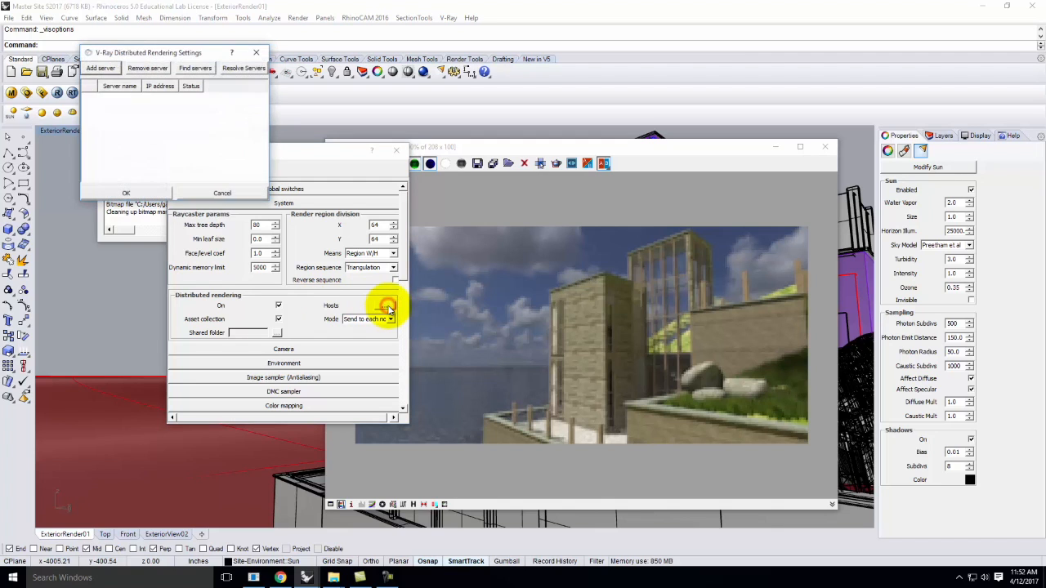
pyautogui.click(194, 69)
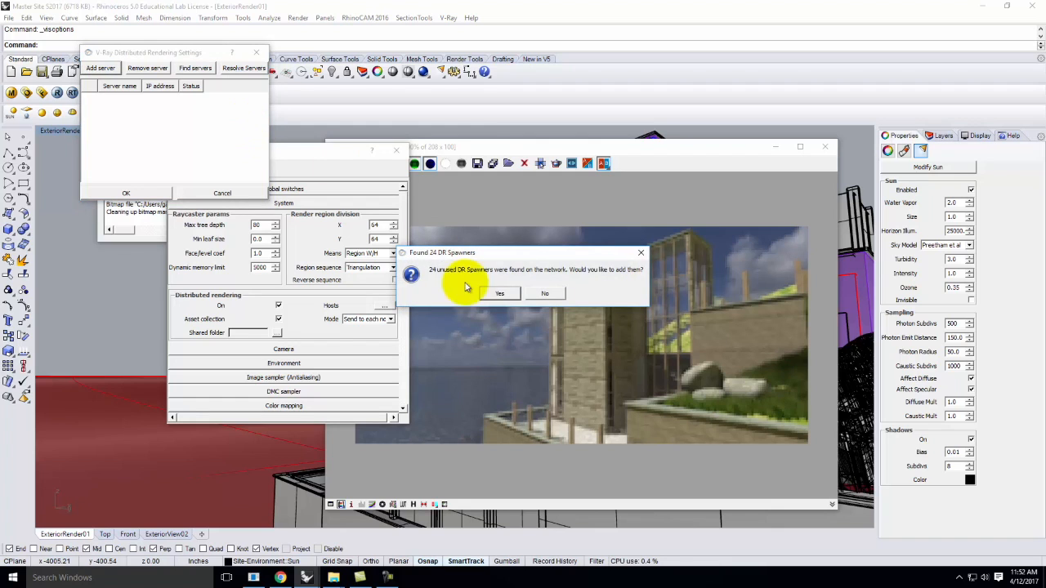
pyautogui.click(500, 294)
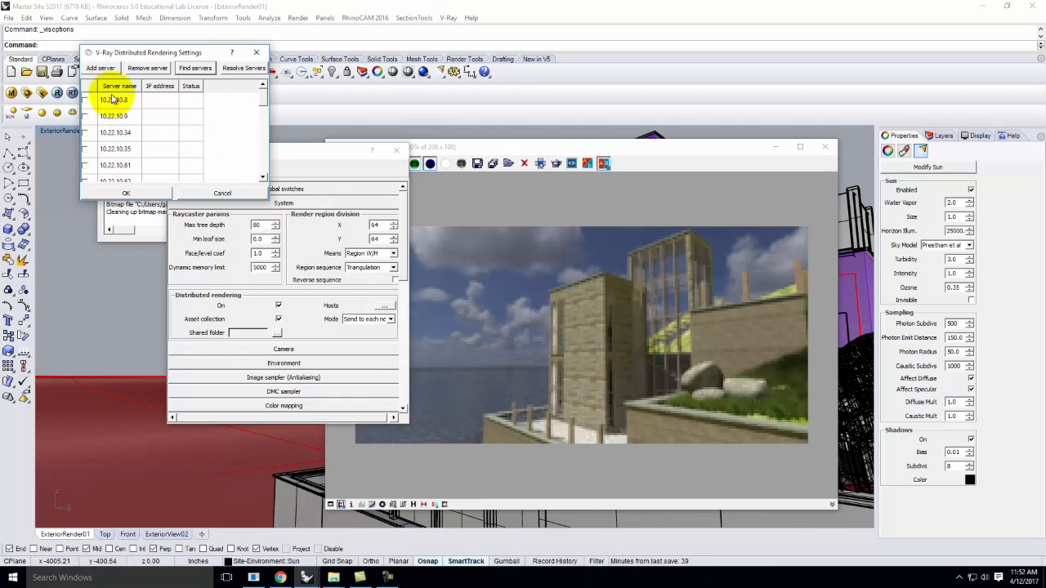
# Enable the first five render servers, 10.22.10.8 to 10.22.10.61, resolve them and accept the host settings.
pyautogui.click(84, 100)
pyautogui.click(84, 116)
pyautogui.click(85, 133)
pyautogui.click(84, 149)
pyautogui.click(84, 165)
pyautogui.click(84, 179)
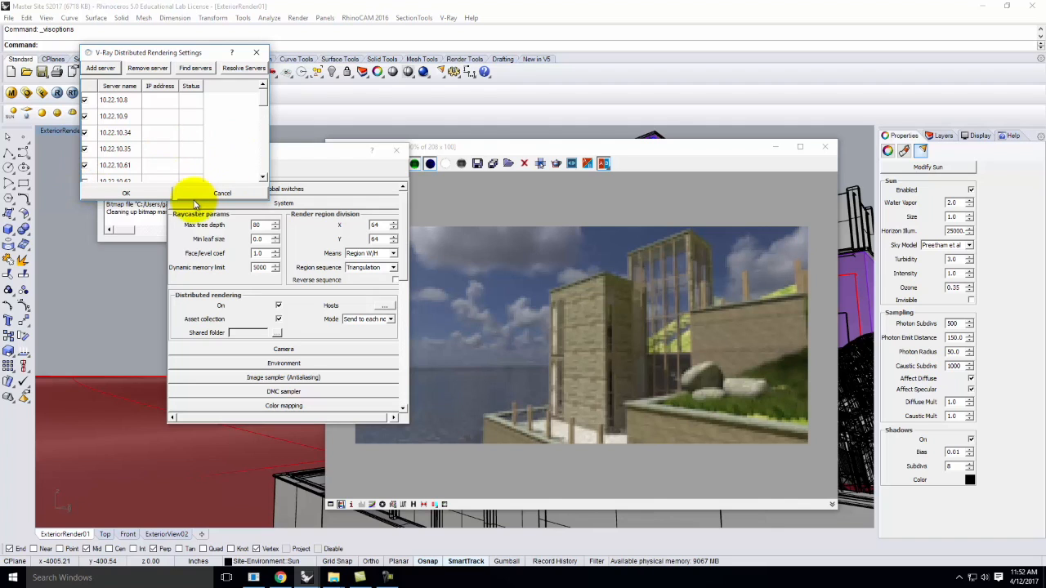
pyautogui.click(242, 69)
pyautogui.click(128, 194)
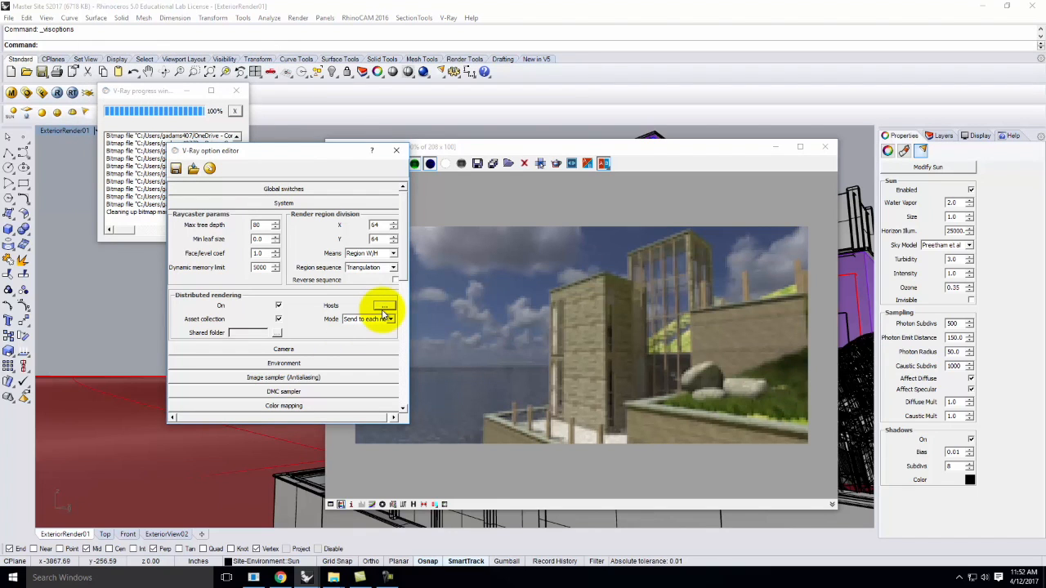
# Enable five more distributed rendering hosts, 10.22.10.62, 10.22.10.70, 10.22.10.80, 10.22.10.81 and 10.22.10.92, and accept the settings.
pyautogui.click(382, 310)
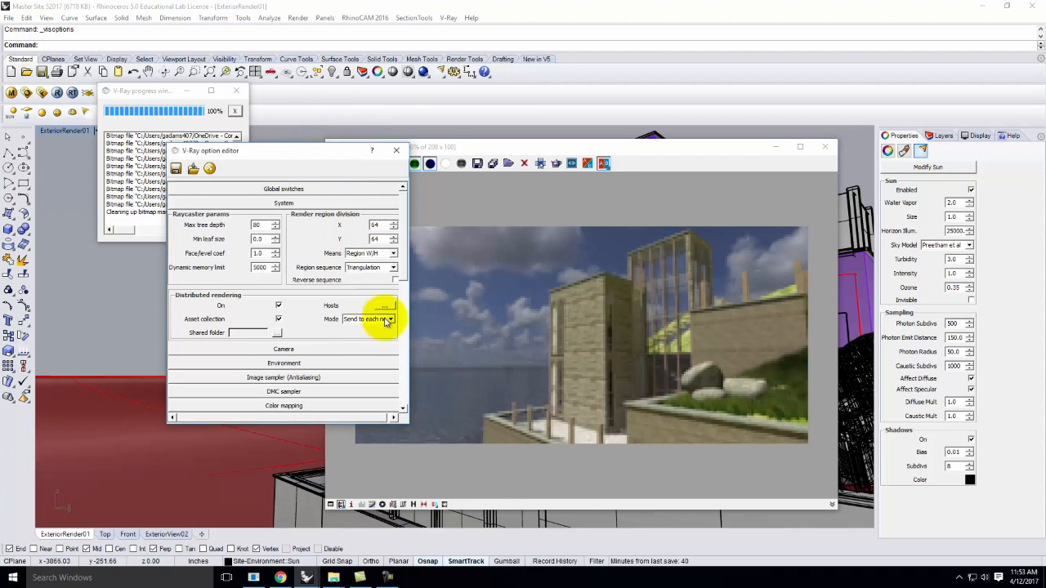
pyautogui.click(384, 305)
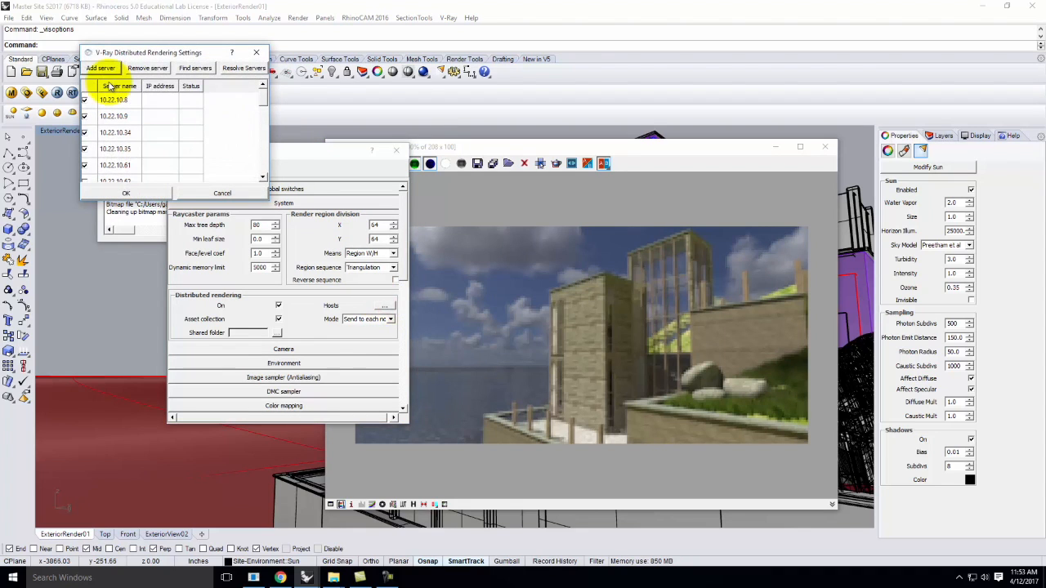
pyautogui.moveTo(264, 99); pyautogui.dragTo(267, 106)
pyautogui.click(84, 133)
pyautogui.click(83, 148)
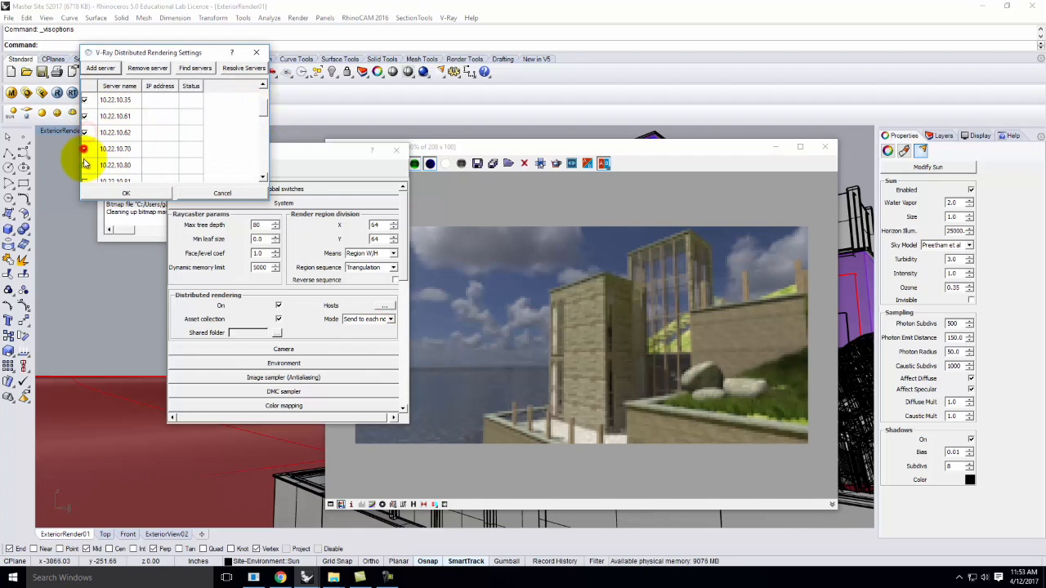
pyautogui.click(84, 165)
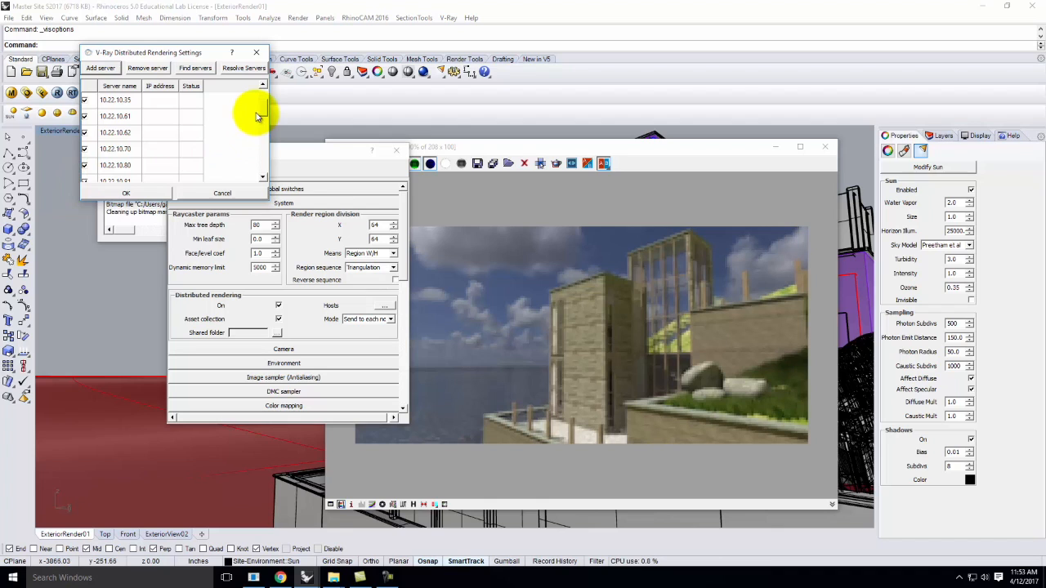
pyautogui.scroll(-1, 257, 121)
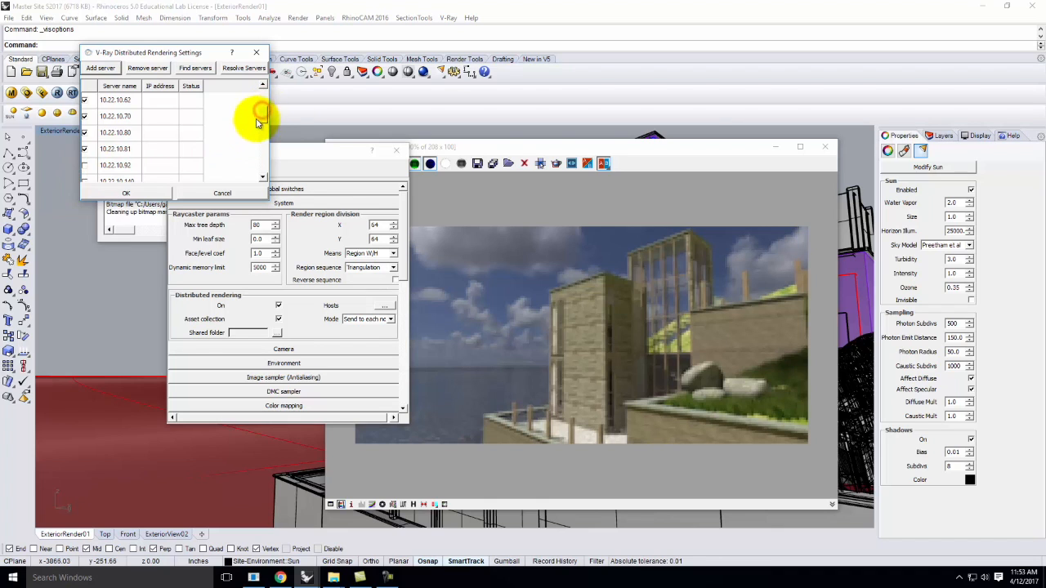
pyautogui.click(84, 165)
pyautogui.click(123, 194)
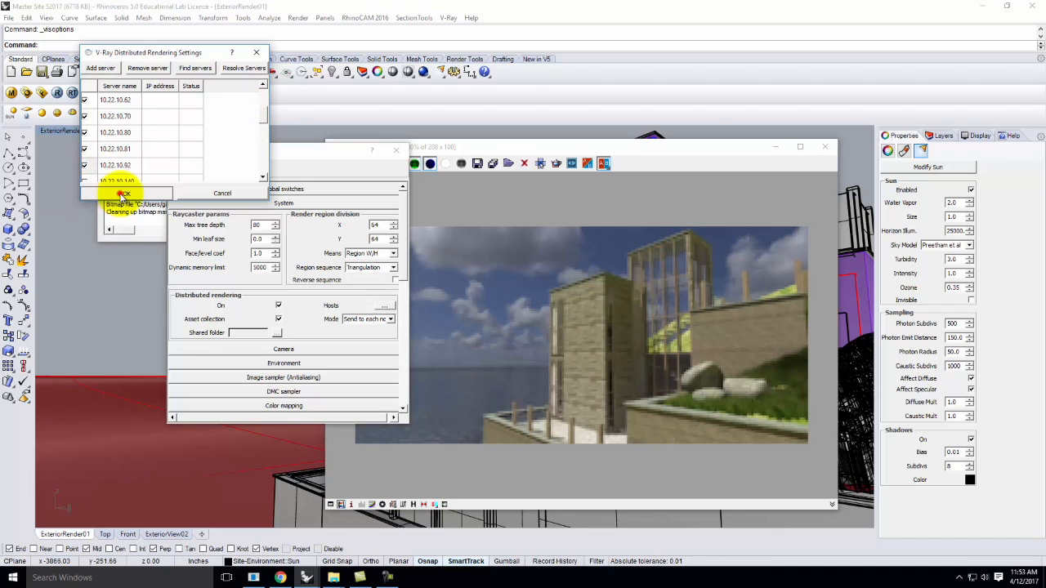
# Reopen the distributed rendering hosts, resolve the servers' IP addresses and accept the list.
pyautogui.click(383, 306)
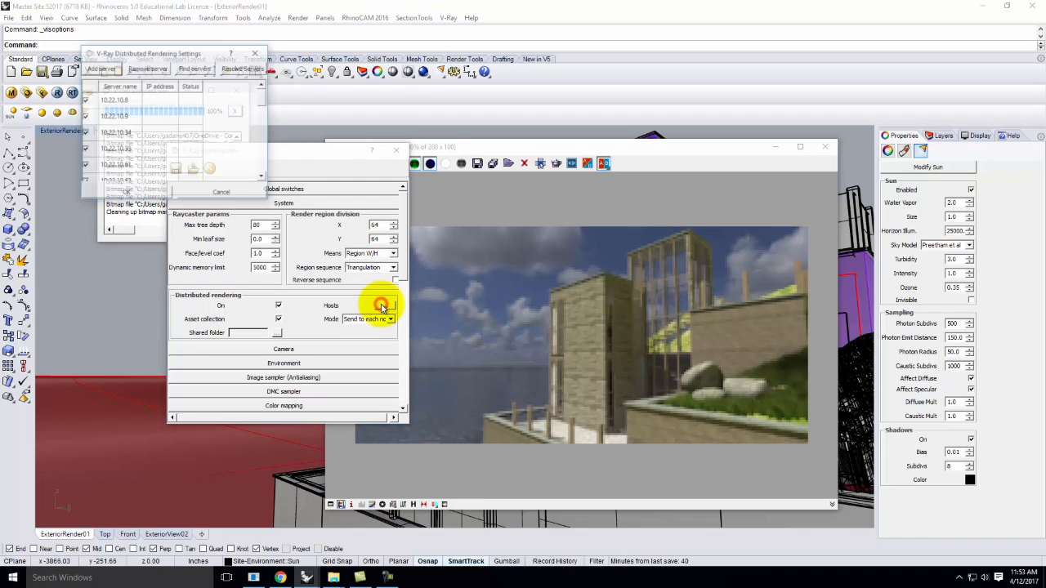
pyautogui.click(243, 68)
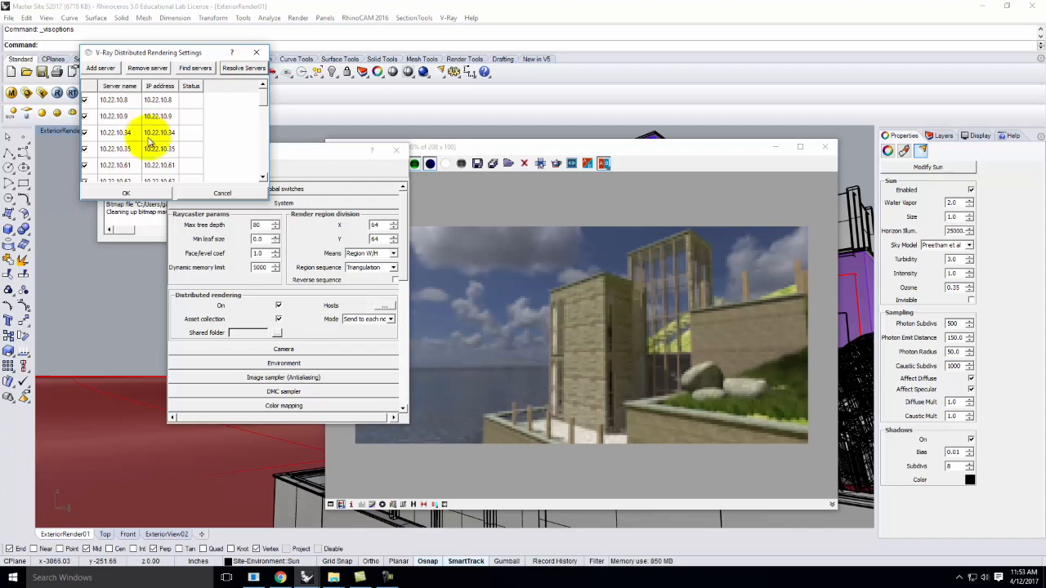
pyautogui.click(146, 193)
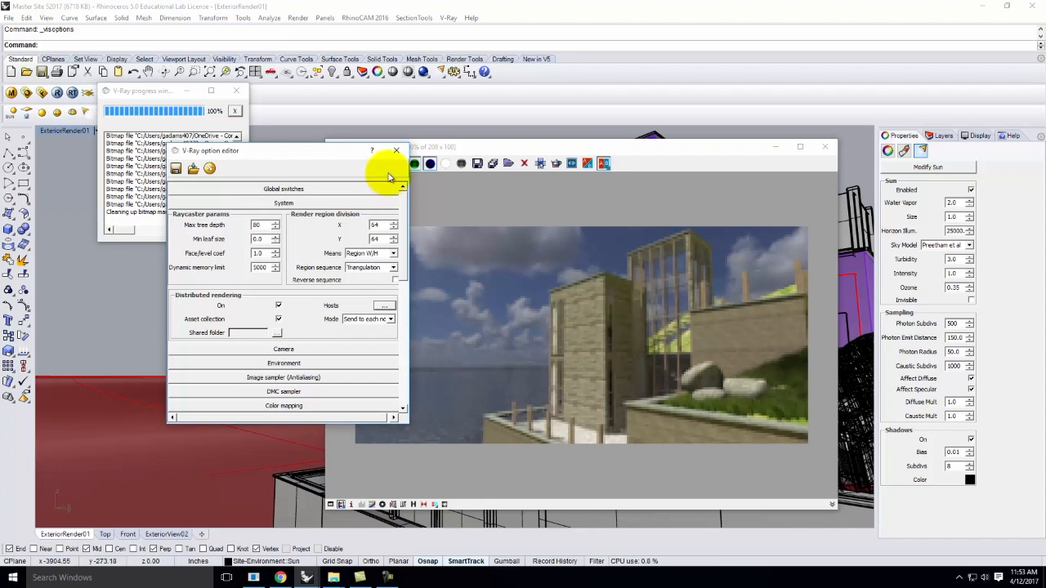
# Close the V-Ray option editor and render ExteriorRender01 with the distributed render hosts.
pyautogui.click(397, 152)
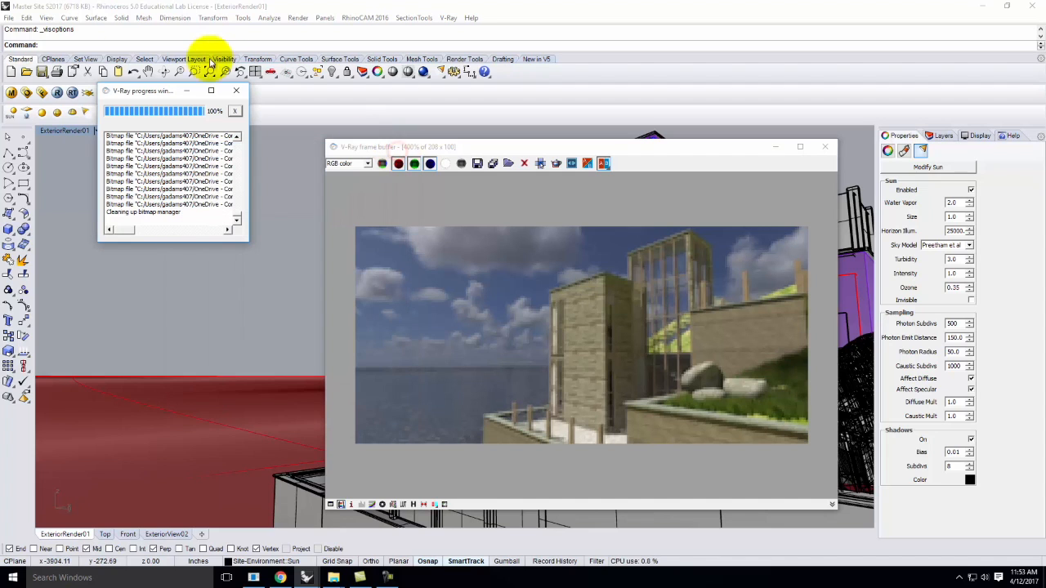
pyautogui.click(57, 94)
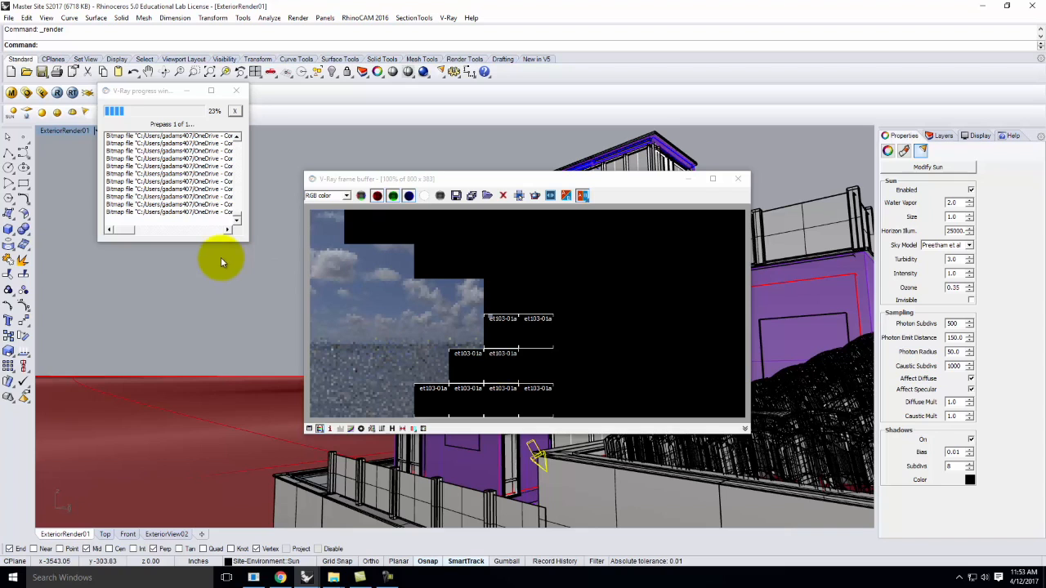
# Enlarge the V-Ray progress window, examine its log for host connections and bitmap loading, and minimize the window.
pyautogui.moveTo(205, 240); pyautogui.dragTo(205, 481)
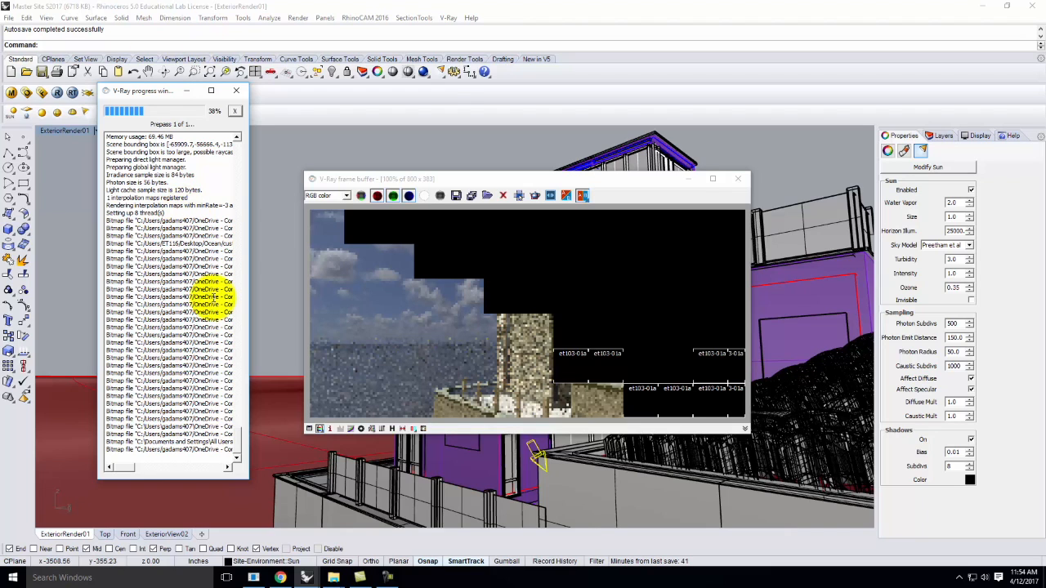
pyautogui.scroll(8, 238, 440)
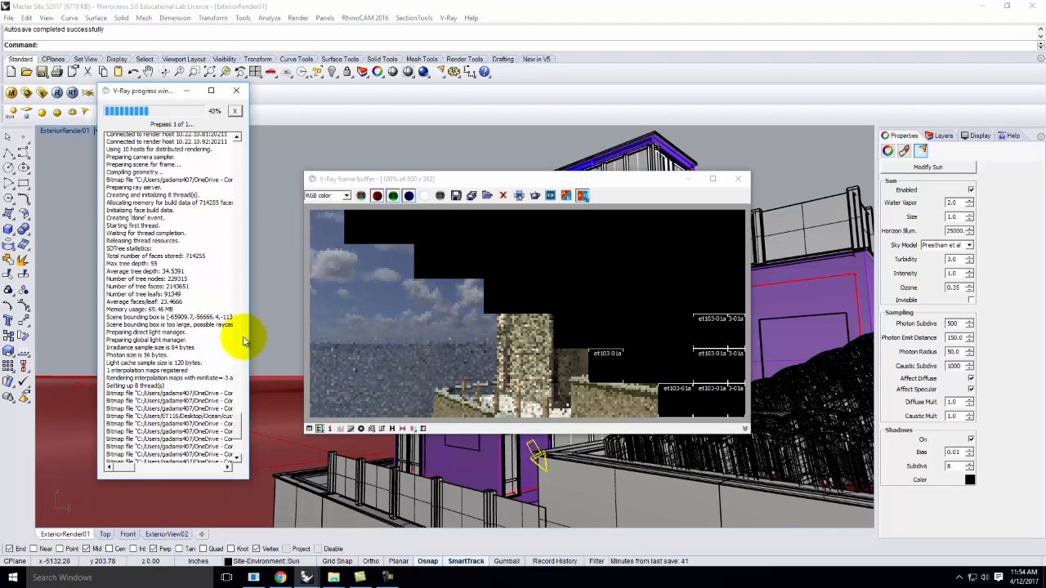
pyautogui.moveTo(250, 355); pyautogui.dragTo(617, 348)
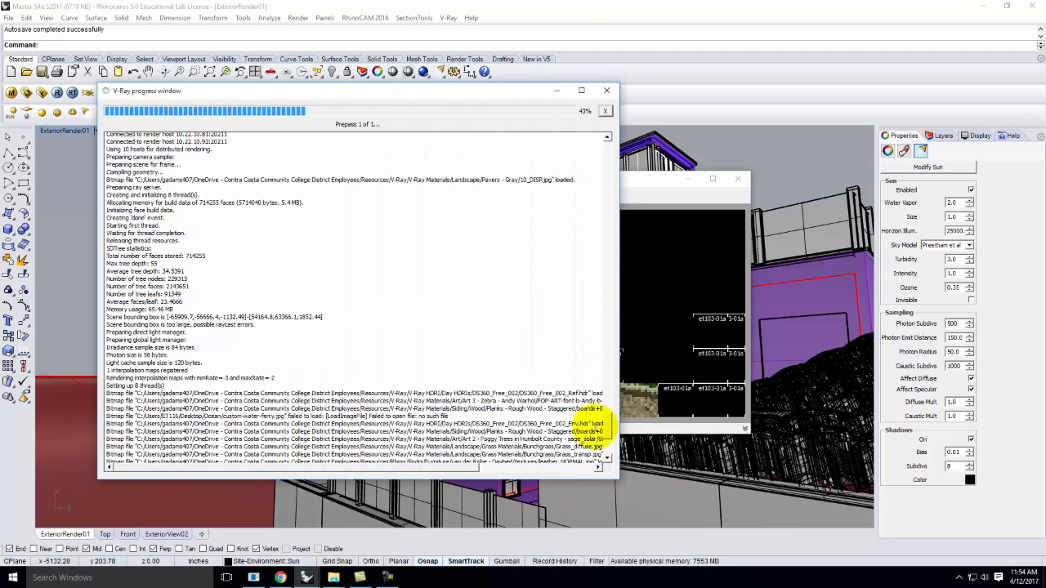
pyautogui.moveTo(610, 423); pyautogui.dragTo(609, 457)
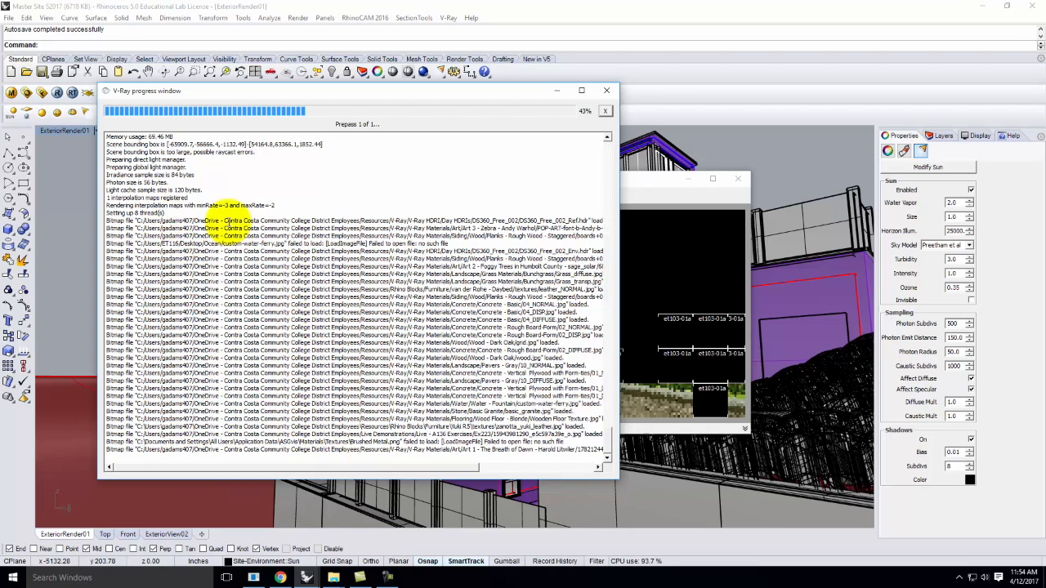
pyautogui.scroll(8, 216, 181)
pyautogui.scroll(5, 219, 181)
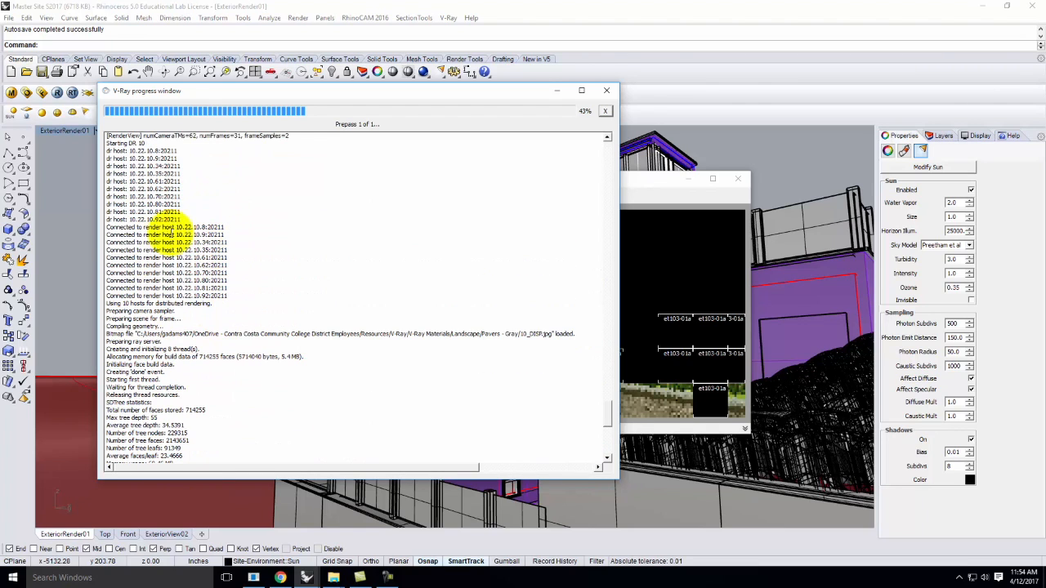
pyautogui.scroll(3, 124, 311)
pyautogui.scroll(-11, 143, 368)
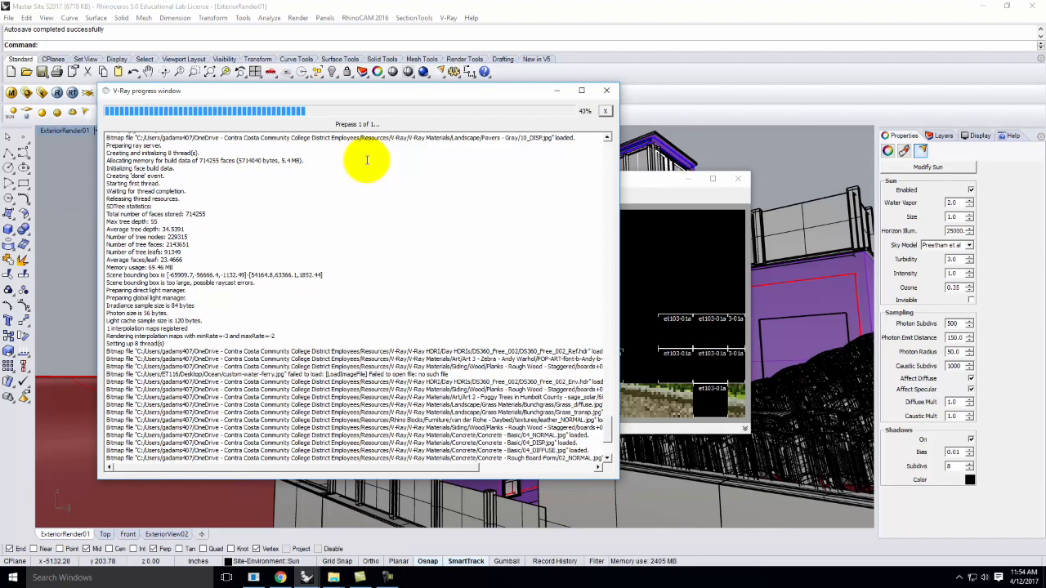
pyautogui.click(559, 89)
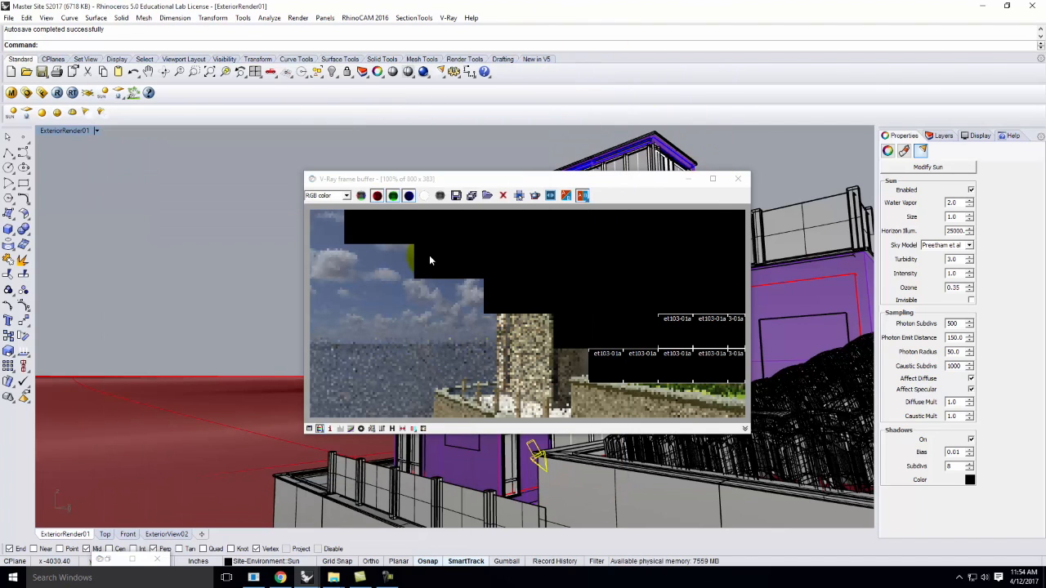